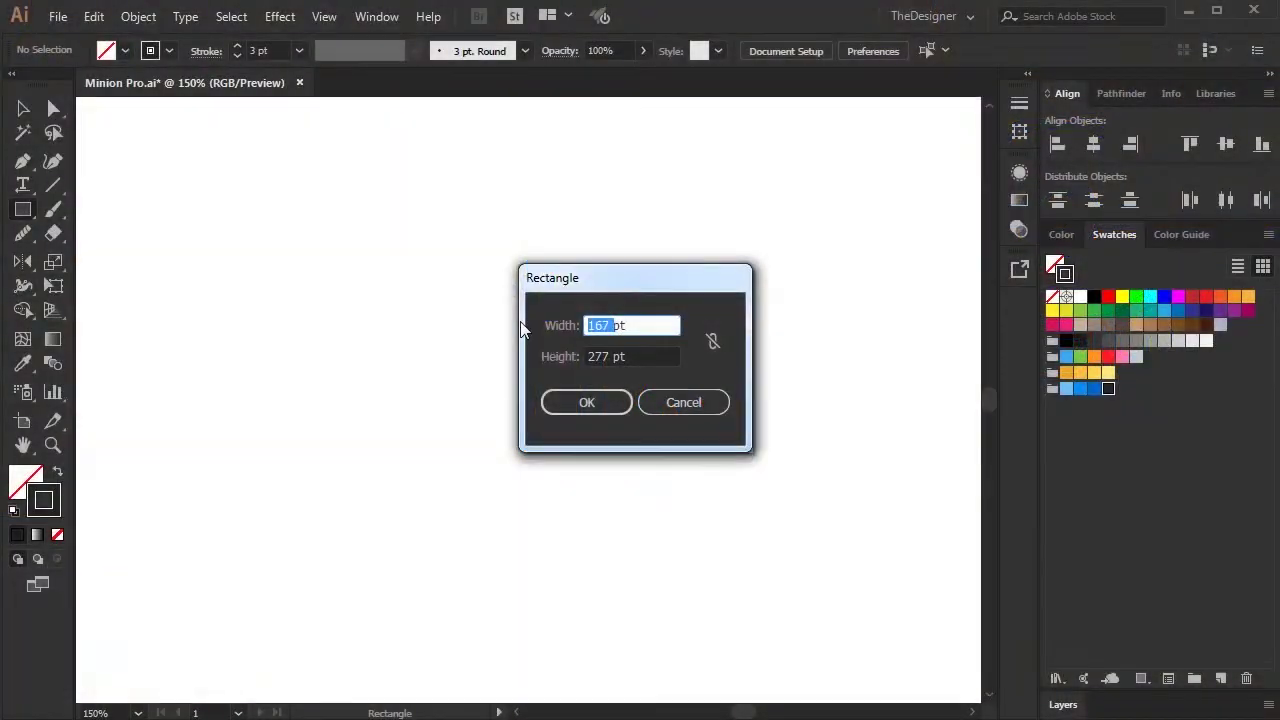
Enter 80 pt as the new rectangle's width and move on to its height
type("80")
key("Tab")
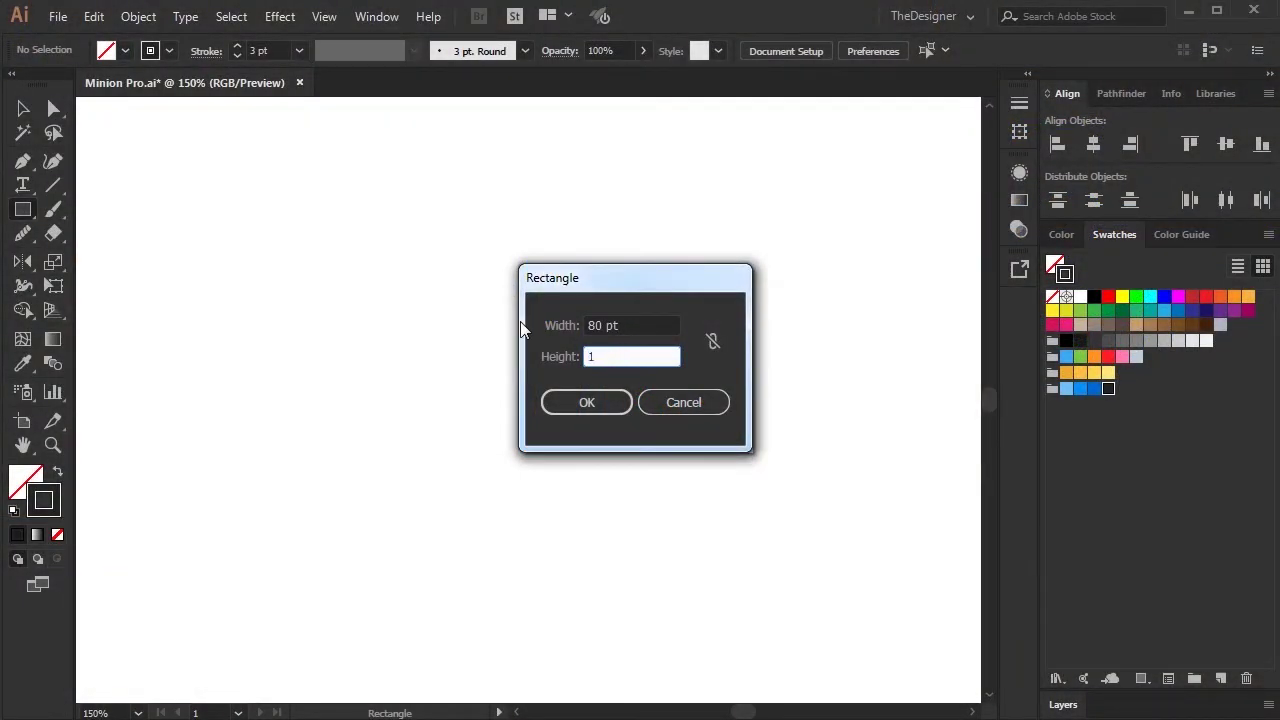
Create the 80 by 130 pt rectangle with a centre-aligned, round-join stroke
key("Return")
scroll(474, 309, "up", 2)
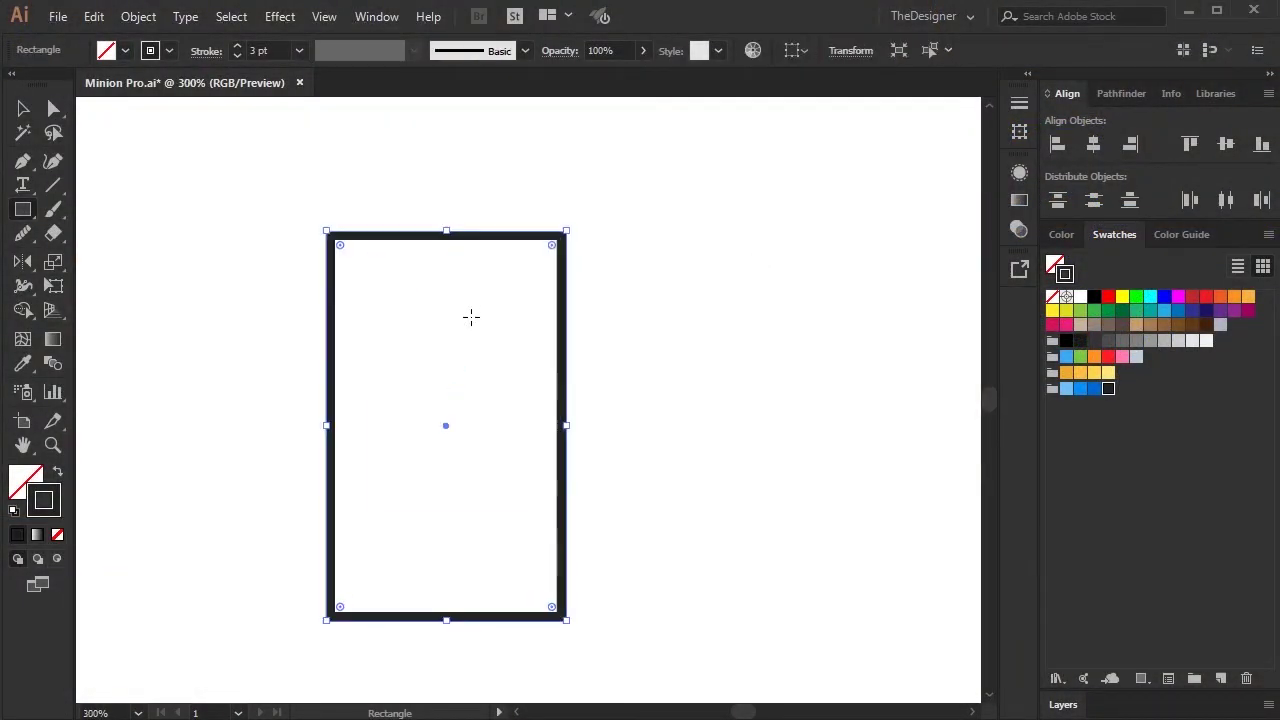
left_click(207, 51)
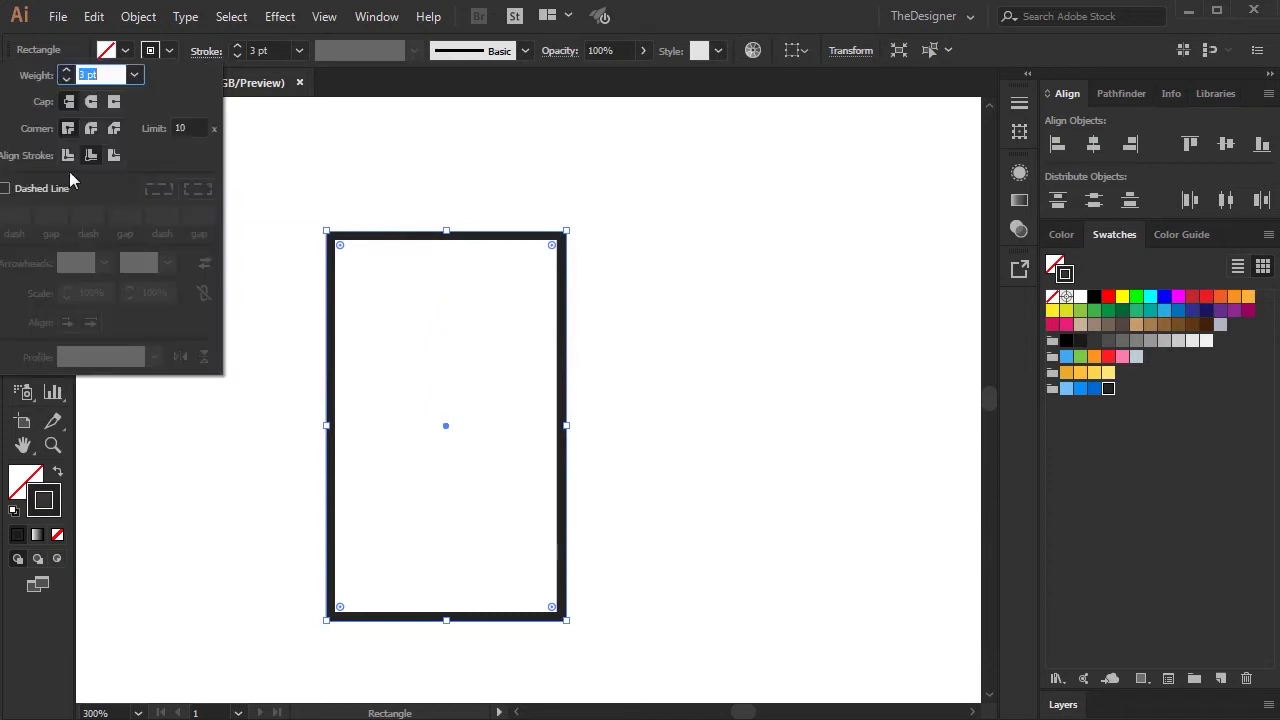
left_click(71, 155)
left_click(90, 128)
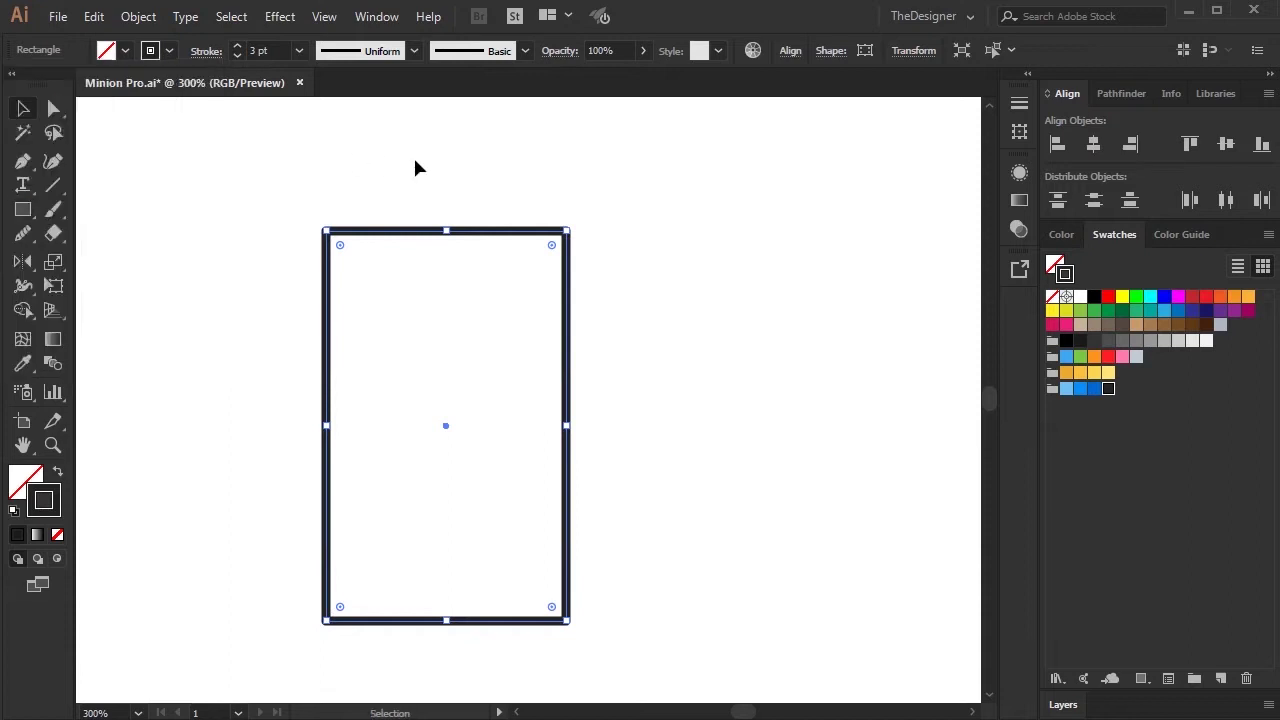
left_click(413, 155)
Fill the rectangle with a yellow swatch
left_click(451, 233)
left_click(35, 478)
left_click(1129, 232)
left_click(1094, 372)
Move the rectangle toward the page centre and thin its stroke to 2 pt
left_click(575, 357)
left_click(571, 357)
left_click_drag(521, 398, 641, 358)
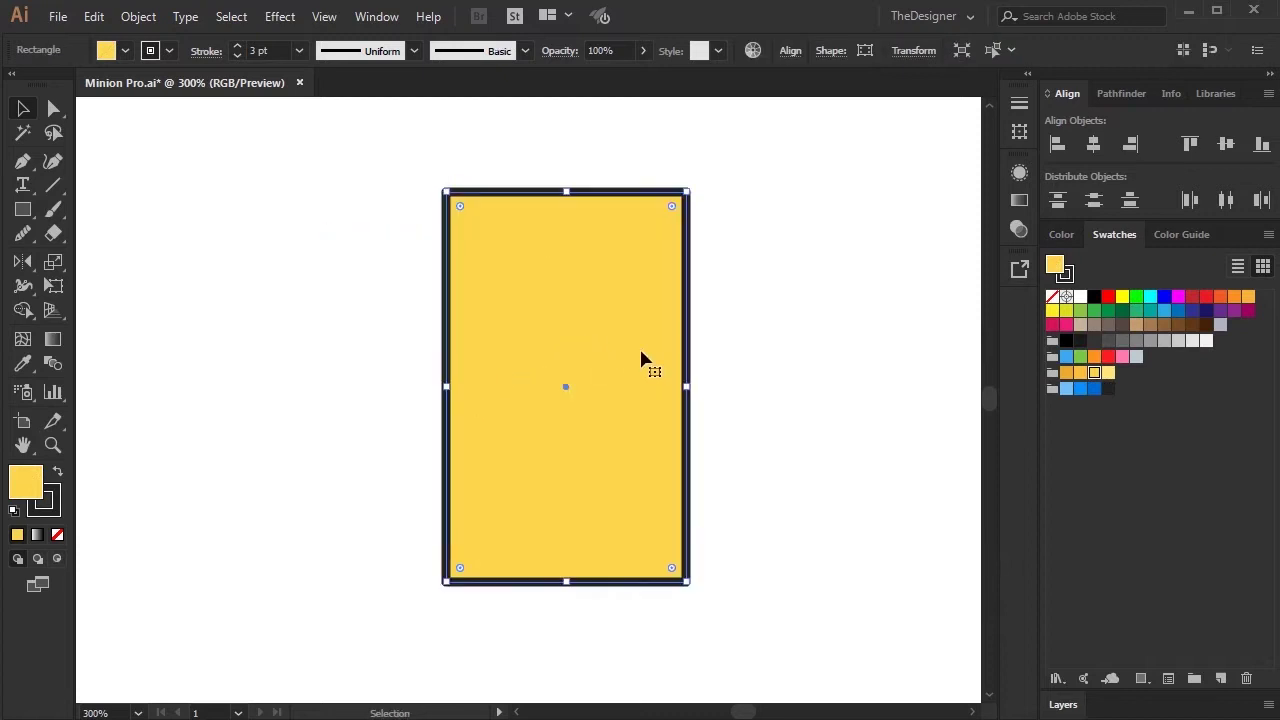
left_click(238, 56)
left_click(756, 259)
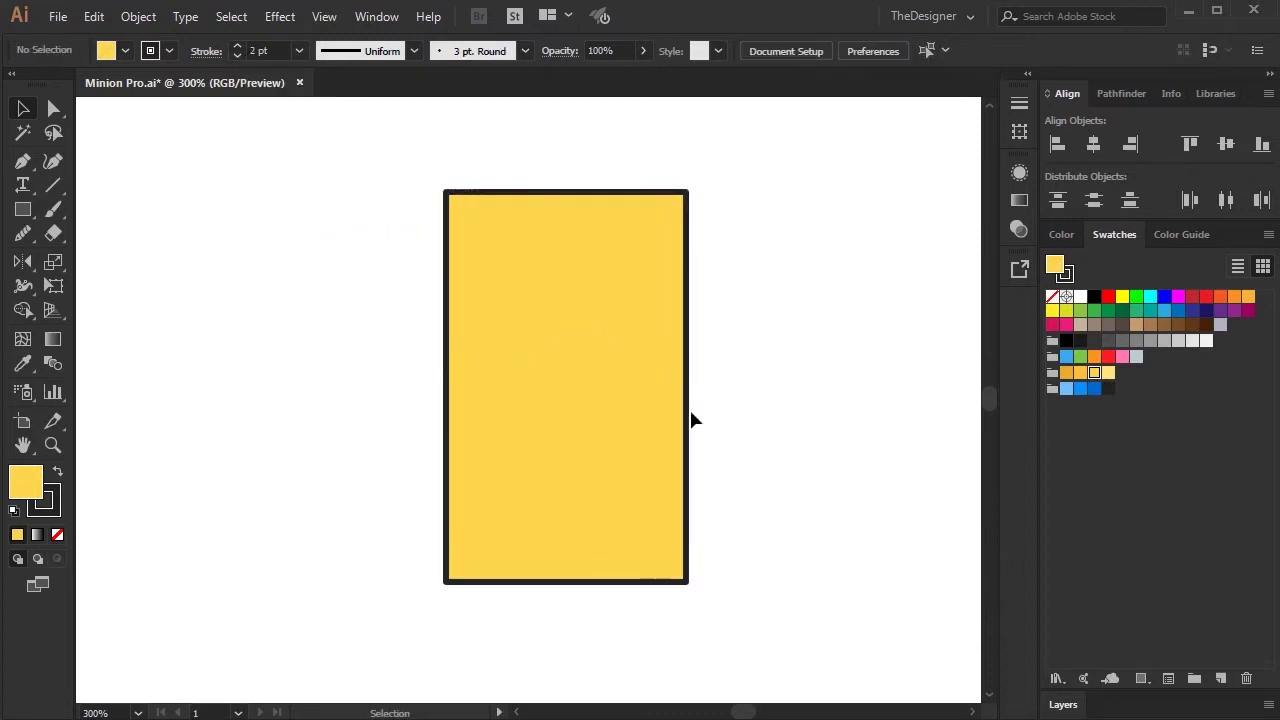
Round the rectangle's two top corners into a full dome
left_click(54, 108)
left_click_drag(394, 166, 920, 283)
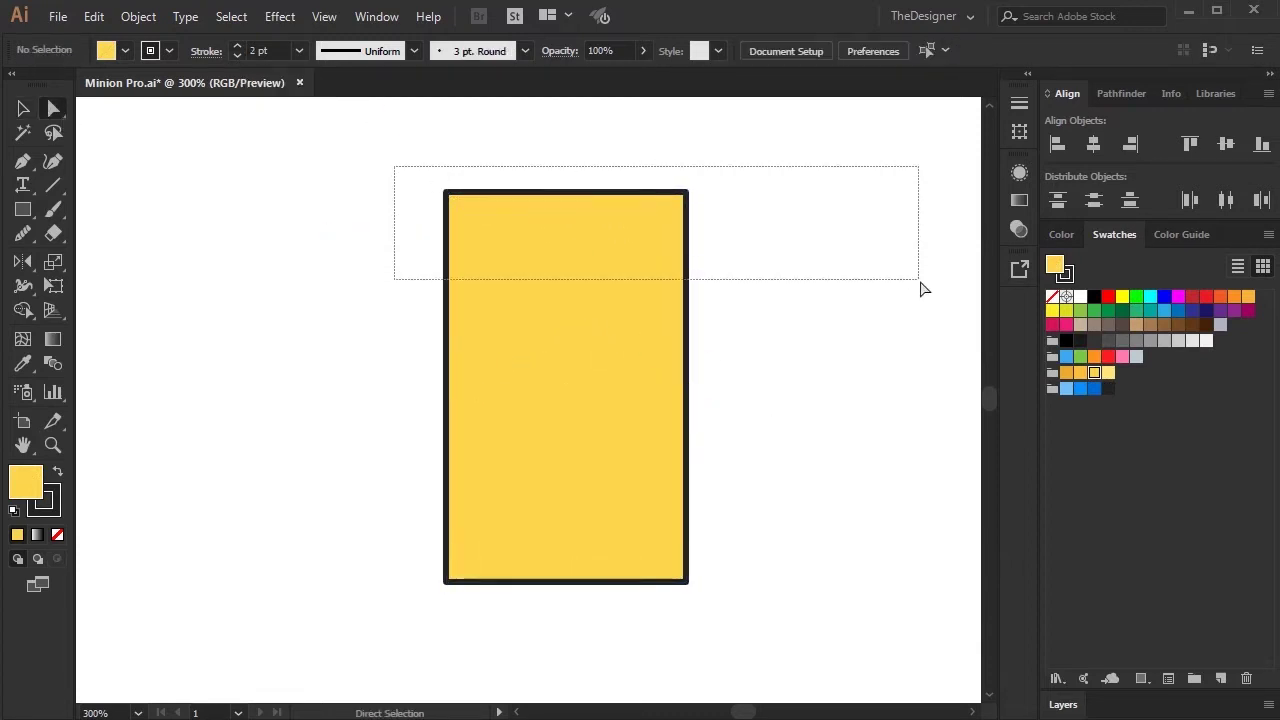
mouse_move(677, 206)
left_mouse_down()
mouse_move(630, 385)
mouse_move(642, 356)
left_mouse_up()
left_click(803, 606)
Slightly round the rectangle's two bottom corners
left_click_drag(803, 606, 346, 546)
left_click_drag(672, 573, 668, 552)
left_click(781, 587)
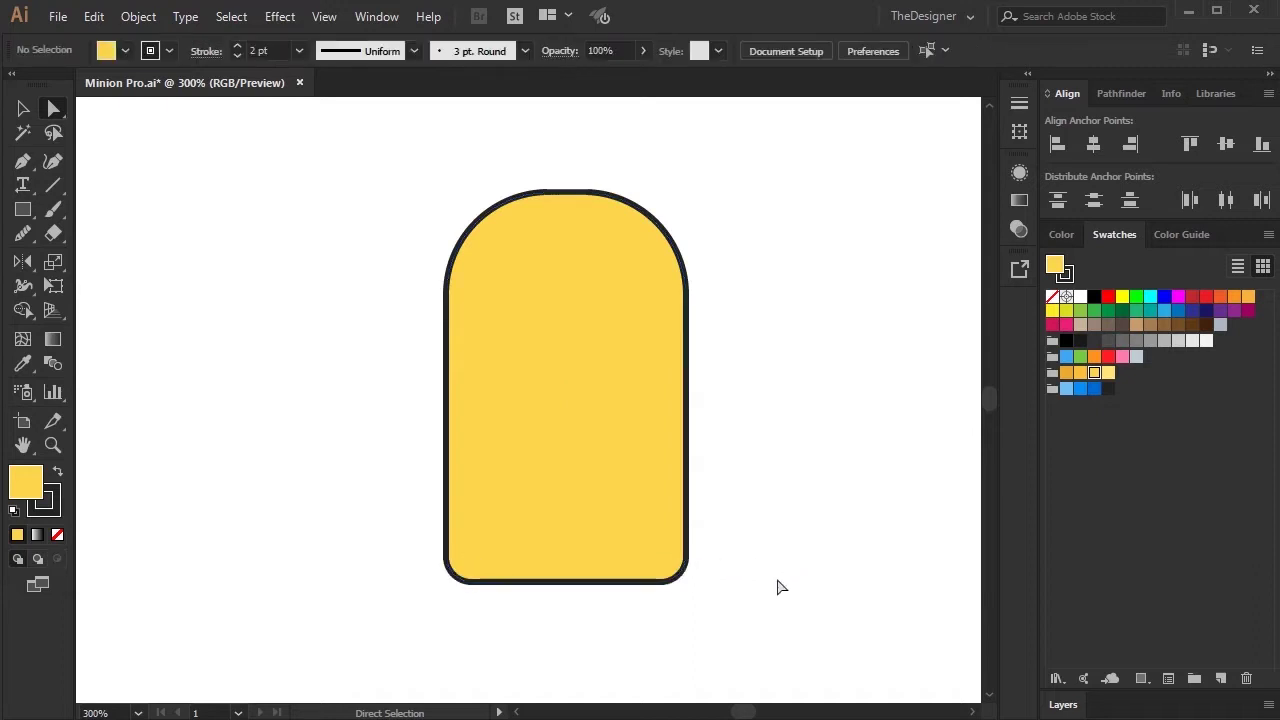
Alt-drag a copy of the rounded shape to the left
left_click_drag(455, 609, 385, 258)
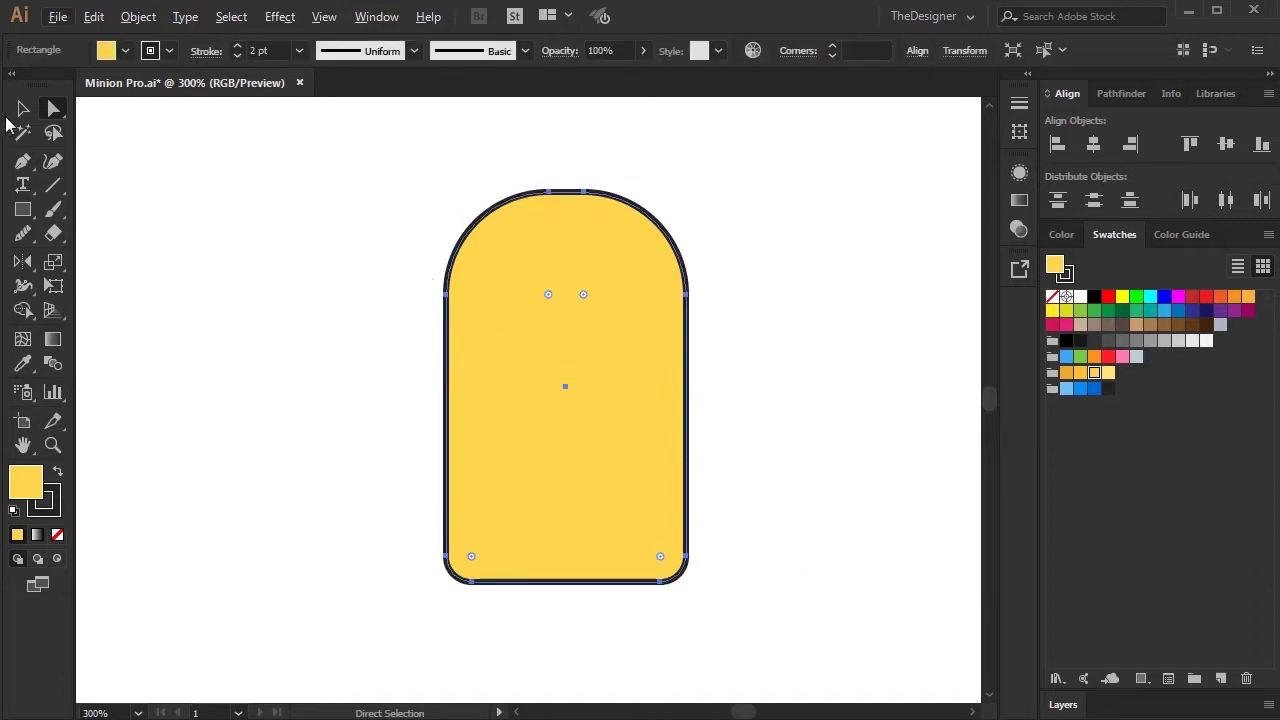
key("v")
left_click_drag(564, 388, 288, 389)
Cut away the copy's upper part with a rectangle and Pathfinder Minus Front
left_click_drag(103, 168, 433, 505)
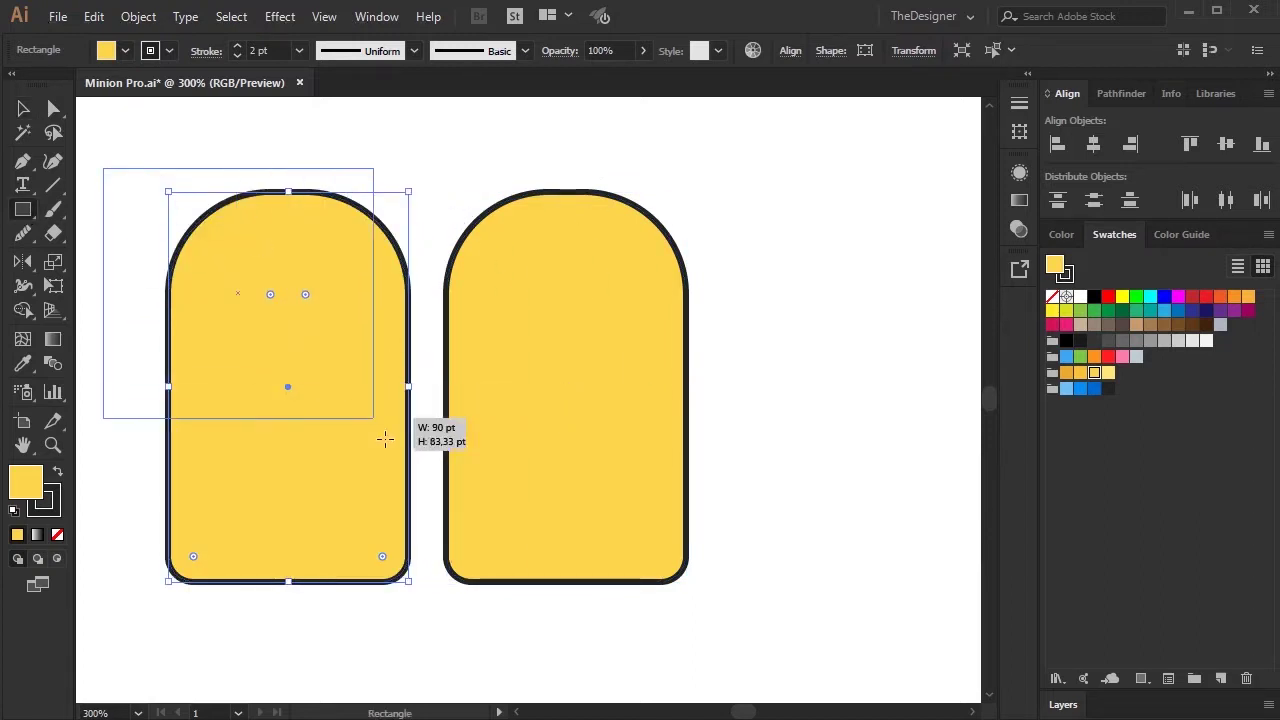
key("v")
left_click_drag(371, 651, 195, 185)
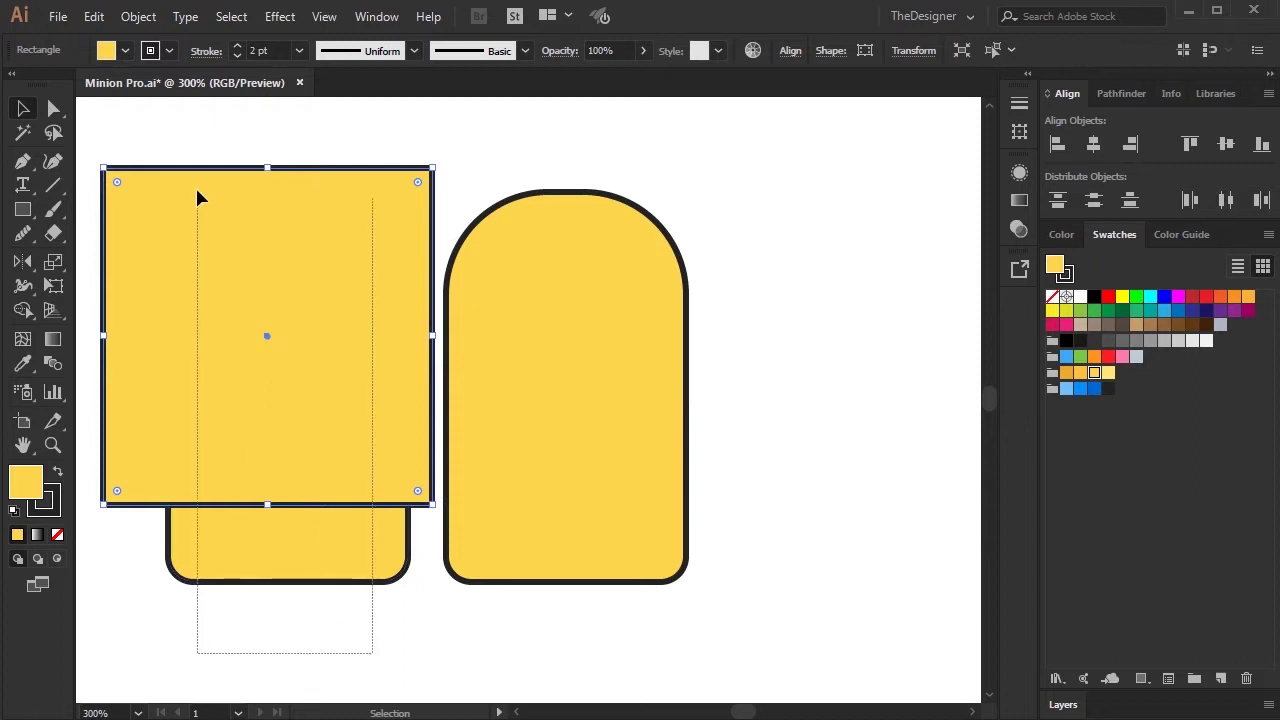
key("ctrl+shift+F9")
left_click(1094, 144)
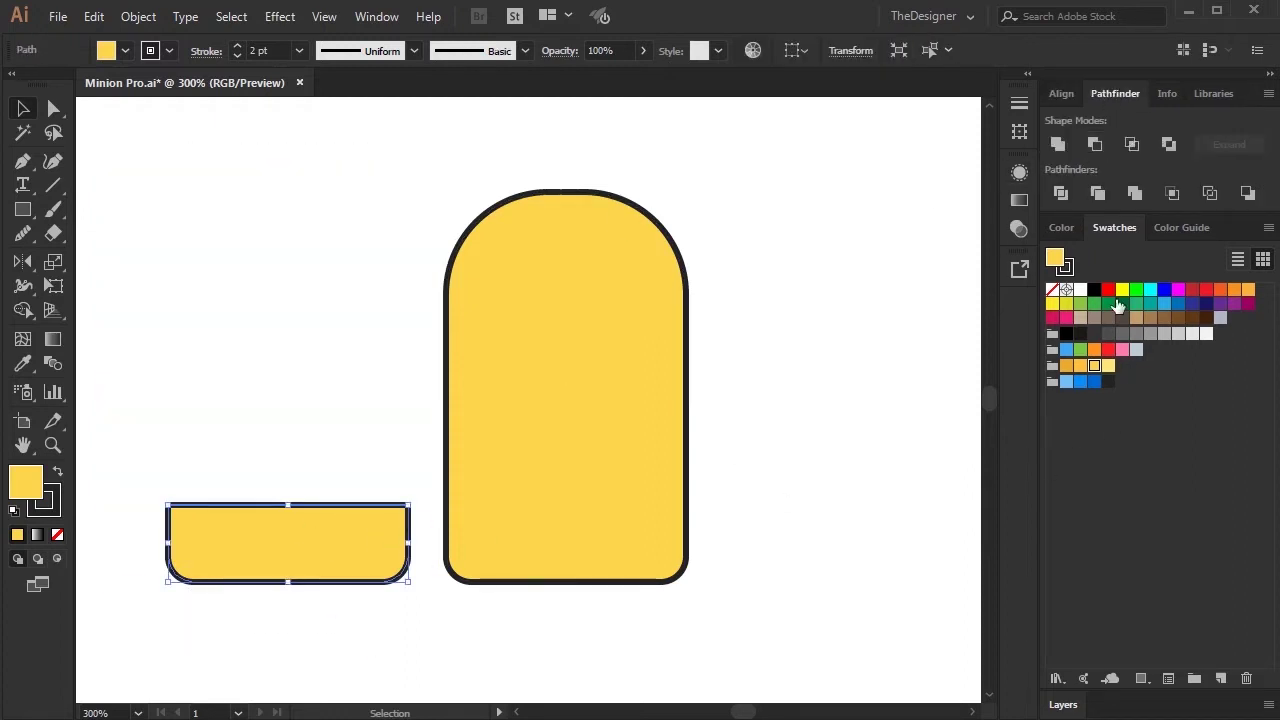
Fill the remaining strip blue and try it across the body's base
left_click(1094, 381)
left_click(840, 445)
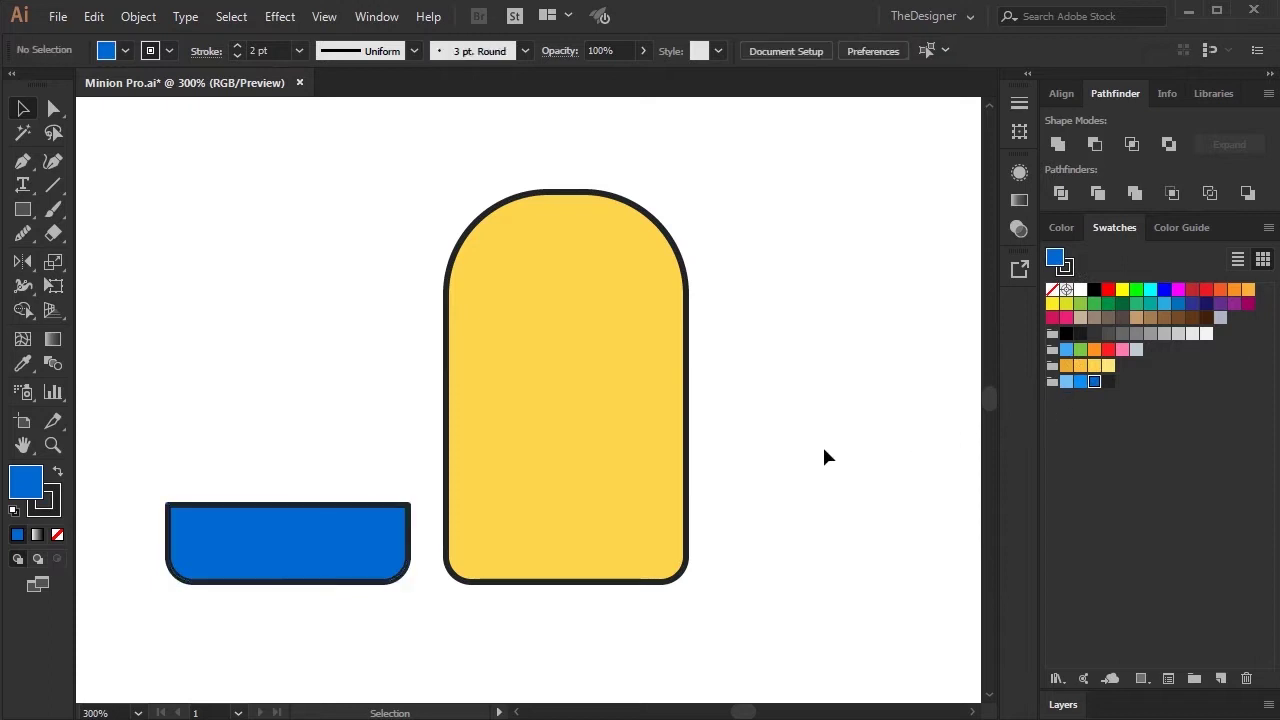
left_click(283, 543)
left_click_drag(283, 543, 561, 543)
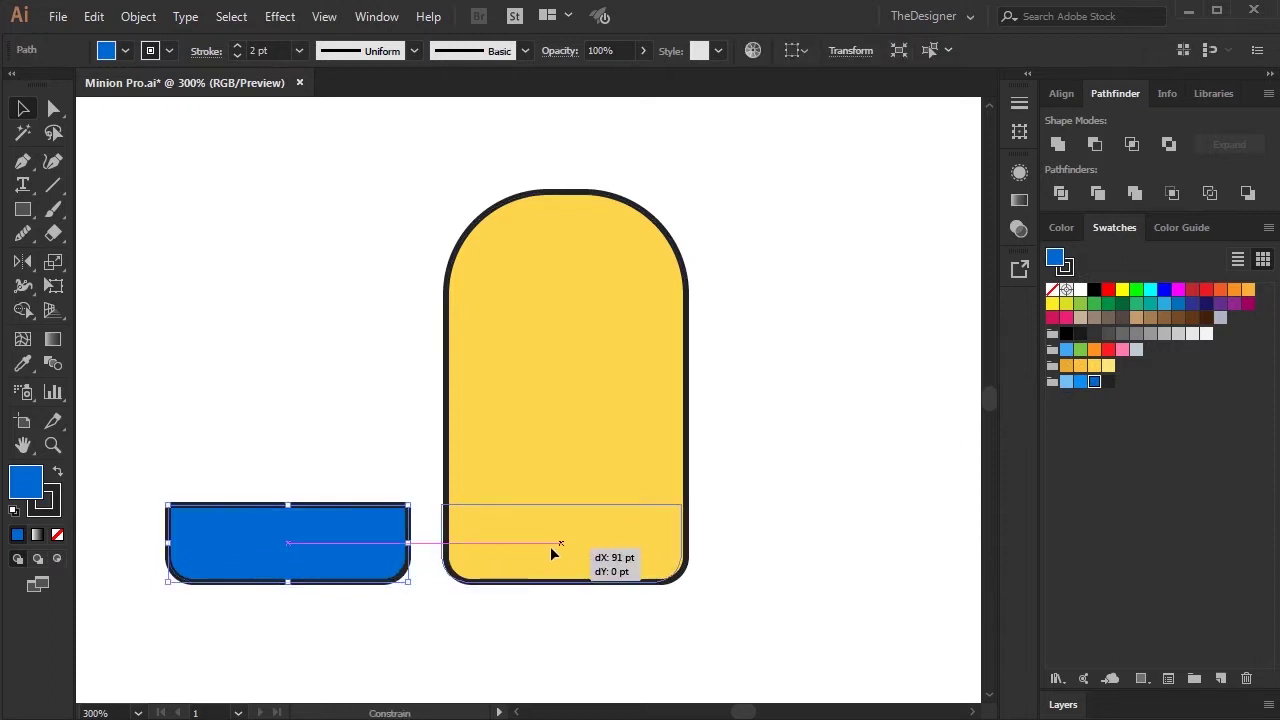
left_click(738, 500)
left_click(600, 558)
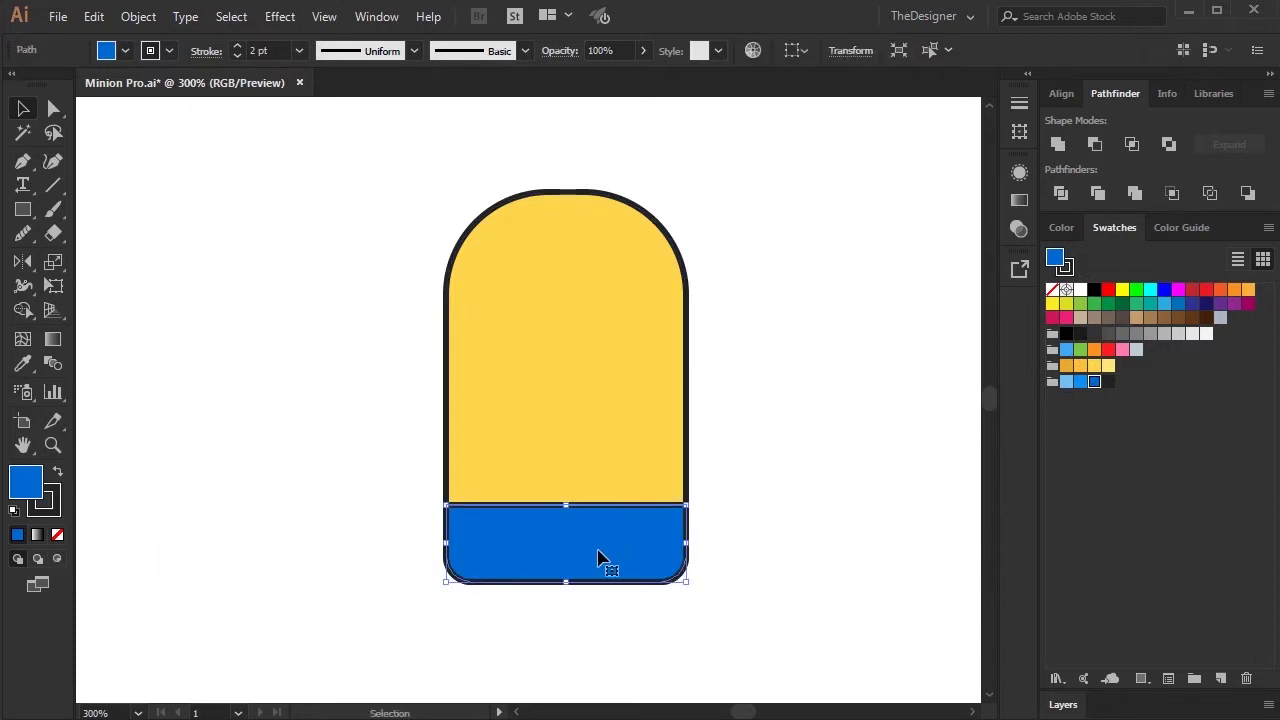
mouse_move(585, 549)
left_mouse_down()
mouse_move(285, 537)
mouse_move(420, 509)
left_mouse_up()
Draw a bib rectangle over the blue strip and centre it horizontally
scroll(291, 533, "up", 2, "alt")
key("m")
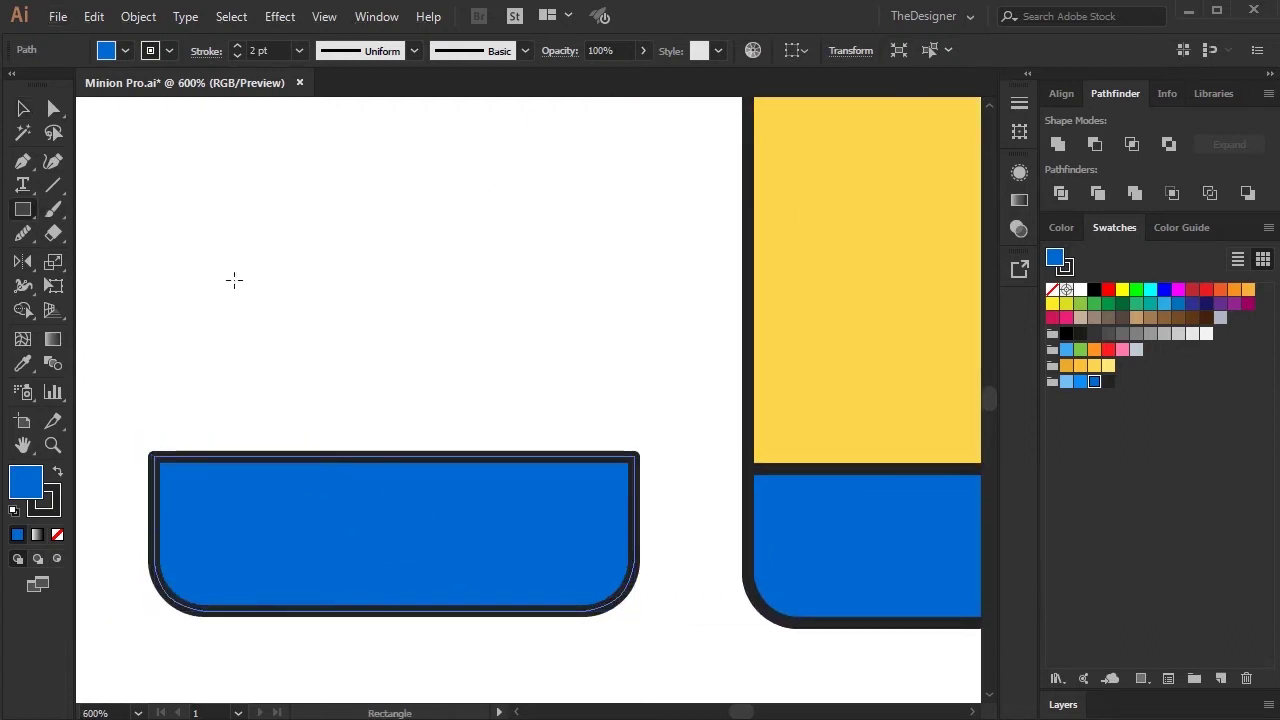
left_click_drag(215, 249, 545, 556)
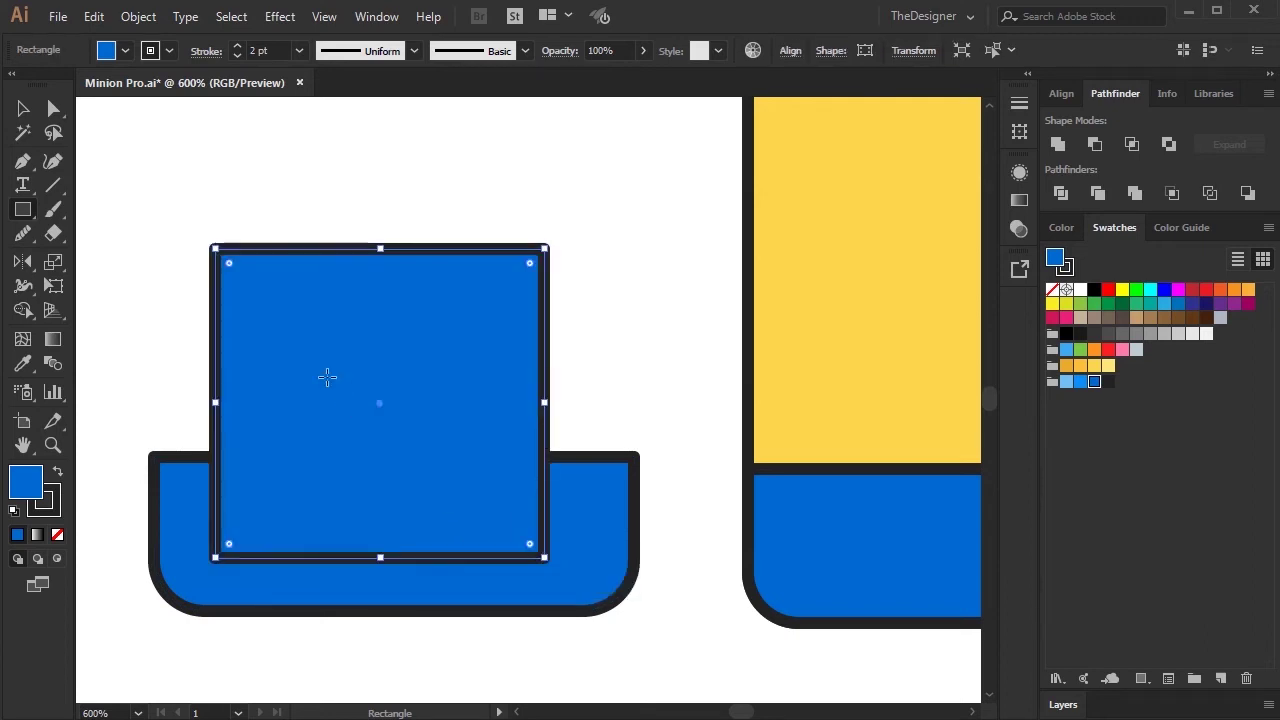
left_click(27, 108)
left_click(520, 600, "shift")
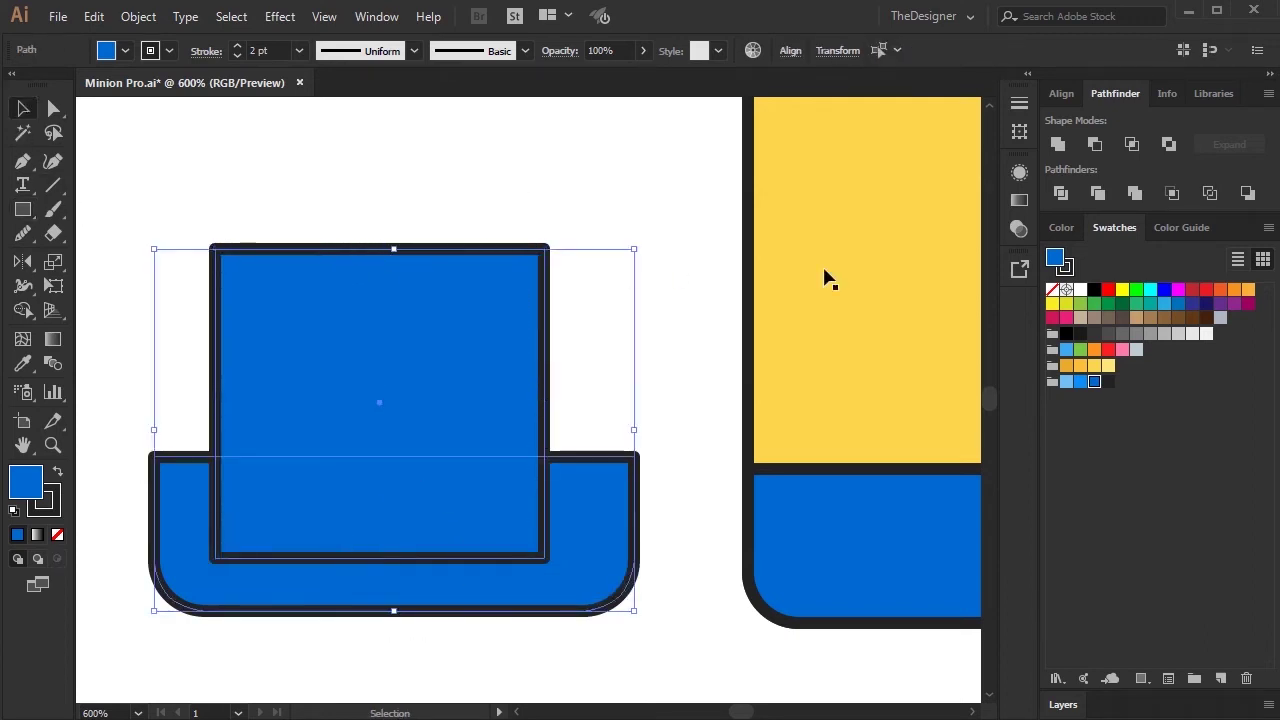
left_click(1066, 93)
left_click(1097, 143)
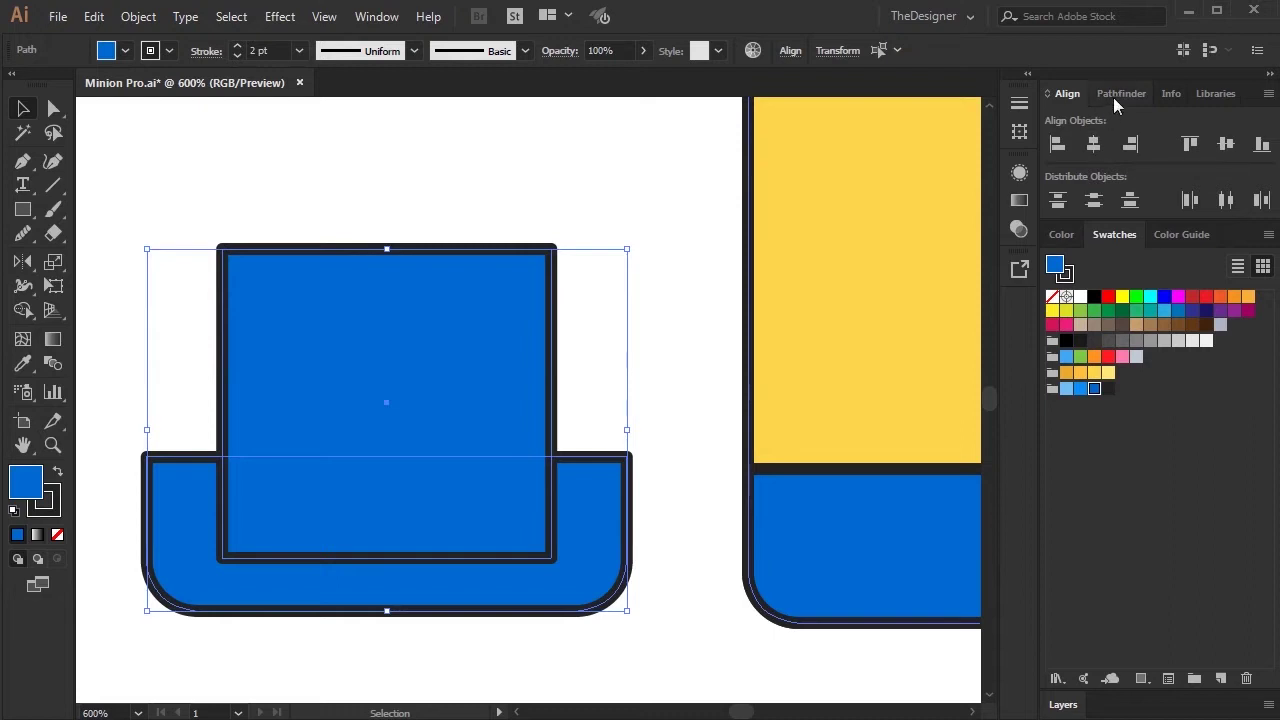
Unite the bib and strip into one shape and lower the bib's top edge
left_click(1113, 93)
left_click(1058, 143)
left_click(660, 352)
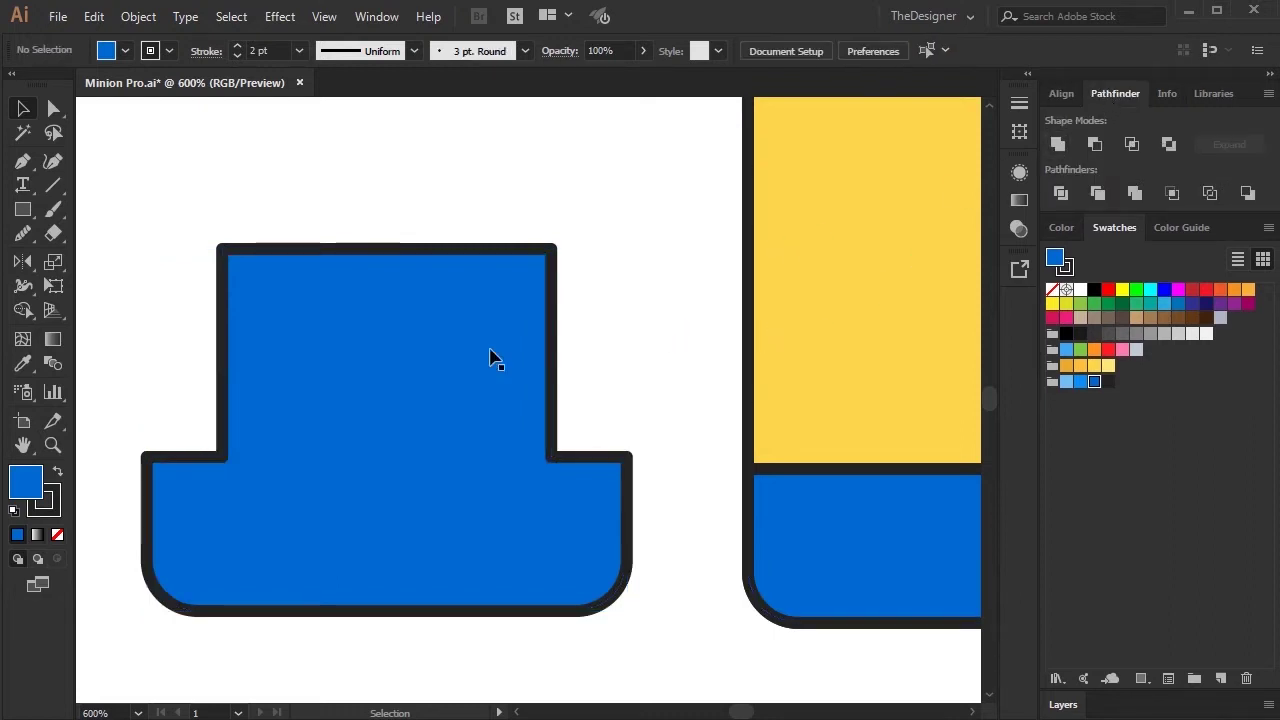
left_click(53, 108)
left_click_drag(181, 205, 612, 318)
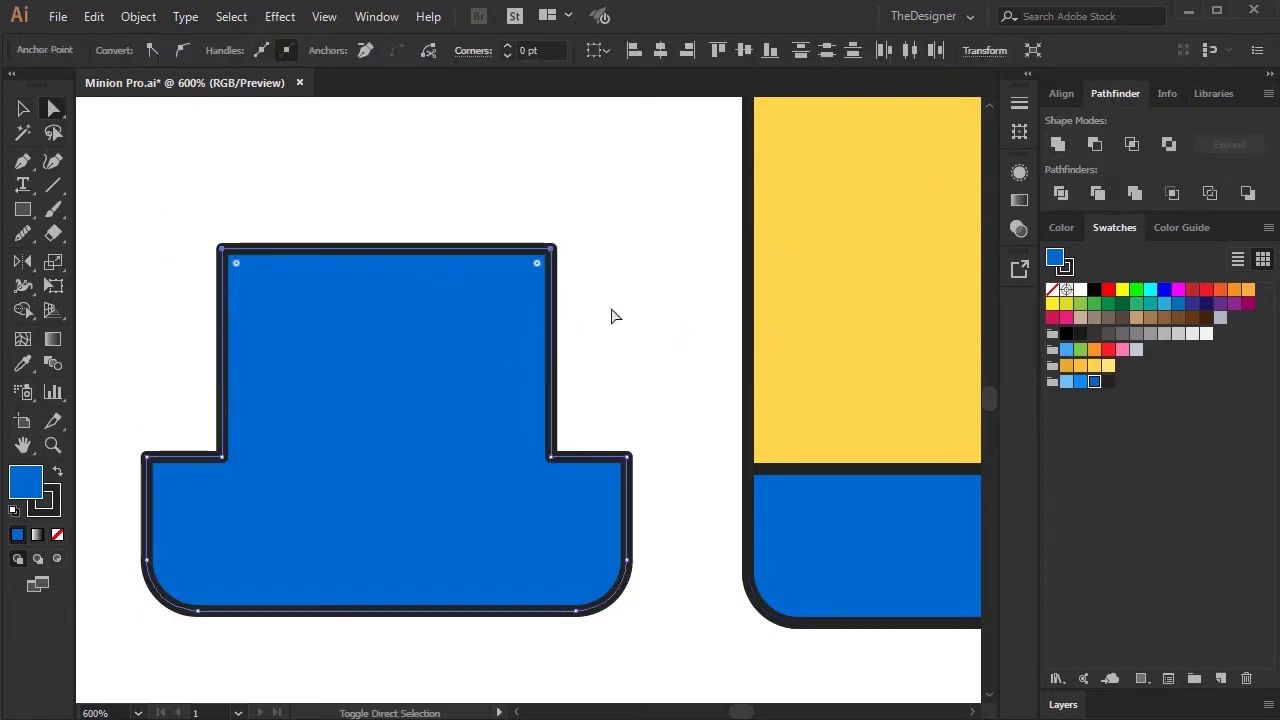
key("shift+Down")
key("Down")
key("Down")
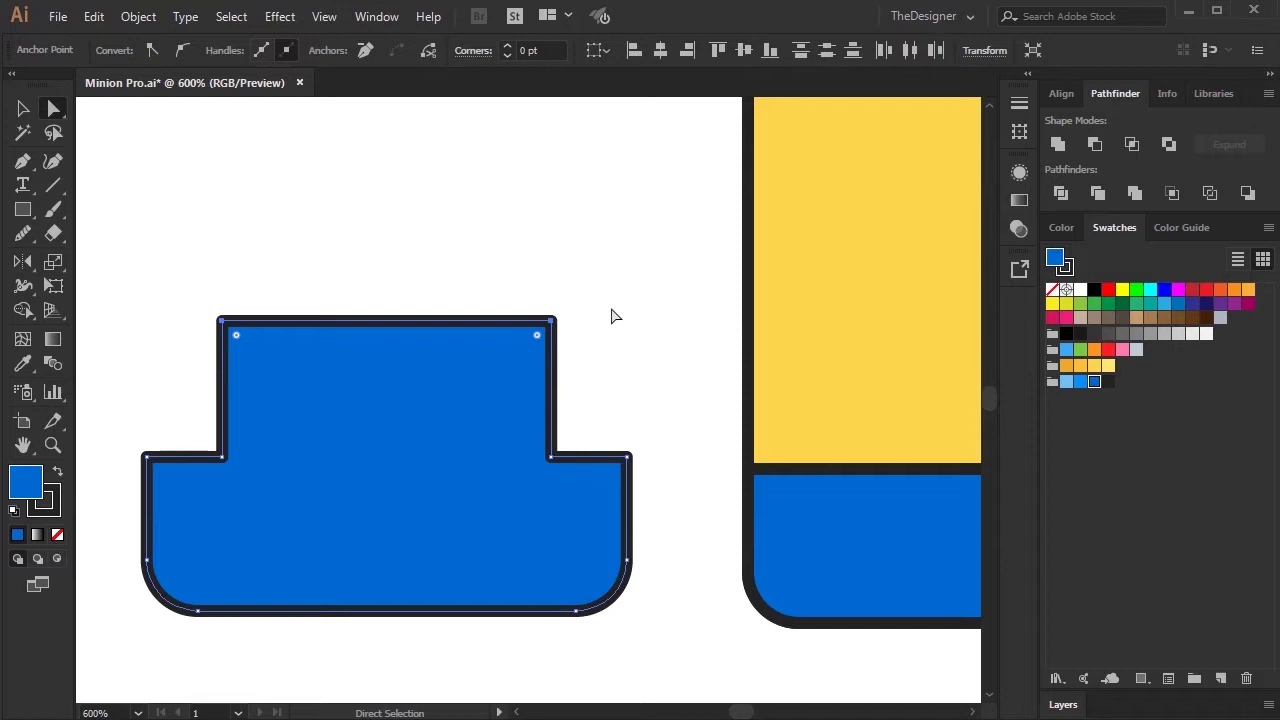
left_click(615, 316)
Pen-draw a curved pocket line from the bib's right corner to the side
scroll(586, 429, "up", 1)
scroll(251, 286, "down", 2)
key("p")
left_click_drag(620, 358, 620, 422)
left_click_drag(710, 457, 777, 464)
key("ctrl+z")
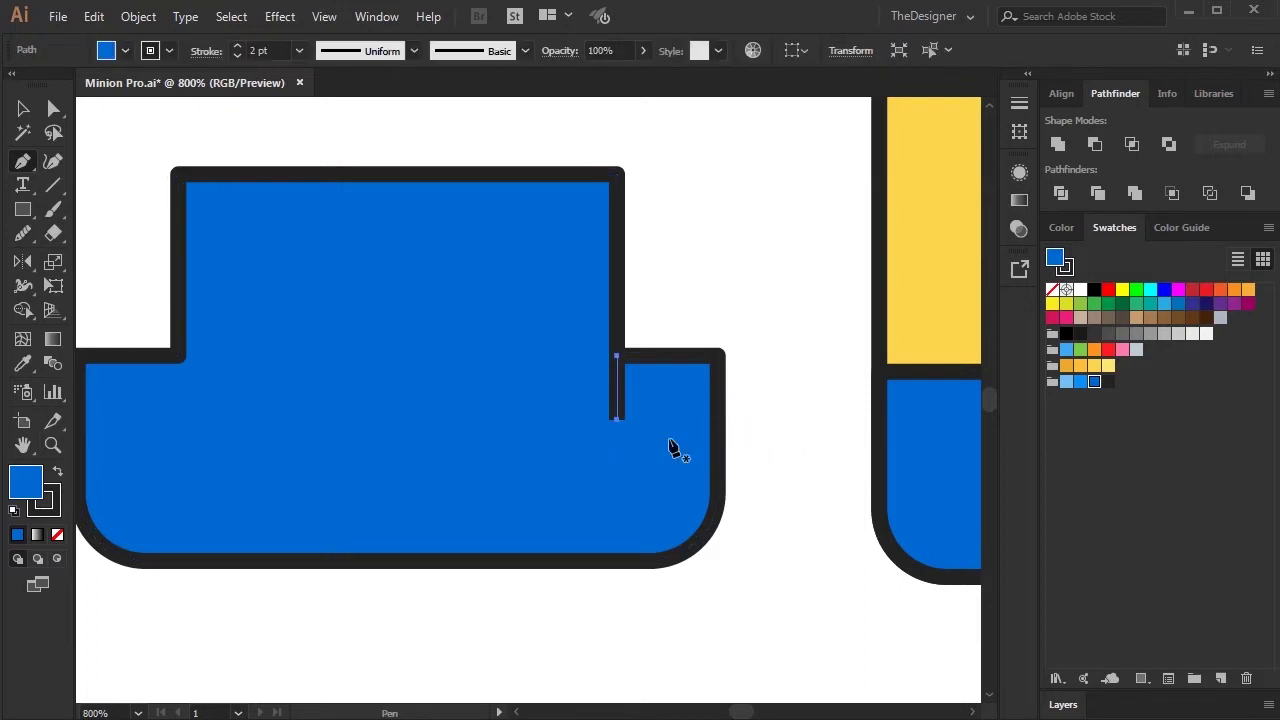
left_click_drag(618, 420, 807, 448)
left_click_drag(717, 457, 727, 370)
left_click(617, 355)
Copy the pocket line, reflect it, and fit it into the left notch
key("v")
left_click_drag(668, 426, 237, 420)
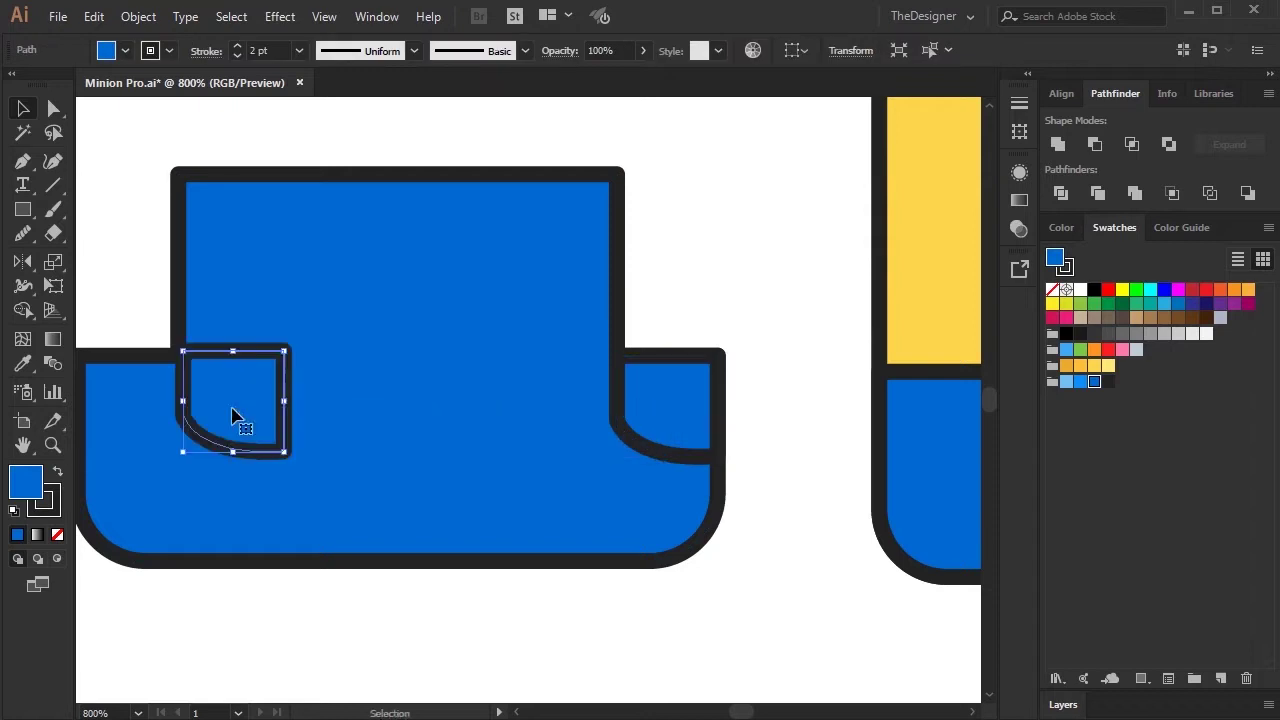
right_click(235, 420)
left_click(475, 460)
key("Return")
left_click_drag(265, 432, 180, 437)
left_click(737, 251)
Inspect the pocket lines, overalls outline and bib corners with Direct Selection
scroll(729, 600, "left", 2)
key("a")
left_click(740, 410)
left_click(251, 437, "shift")
left_click(645, 280)
left_click_drag(720, 150, 803, 263)
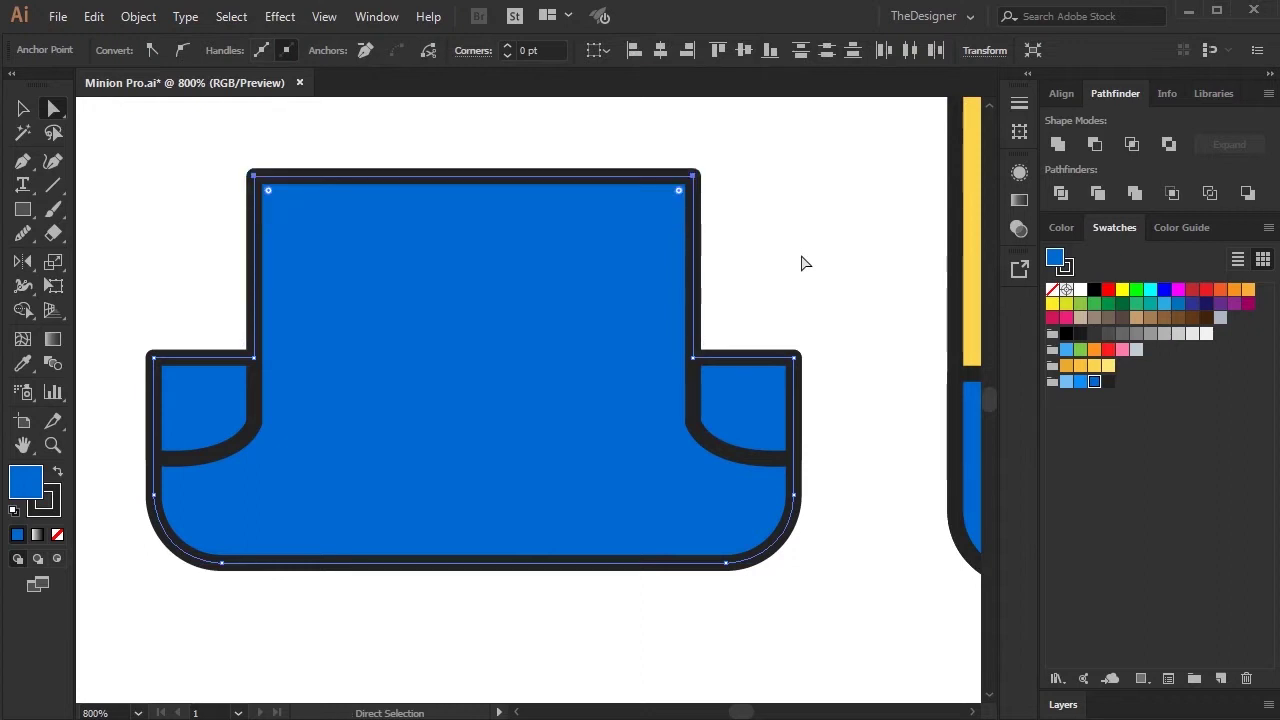
left_click(803, 263)
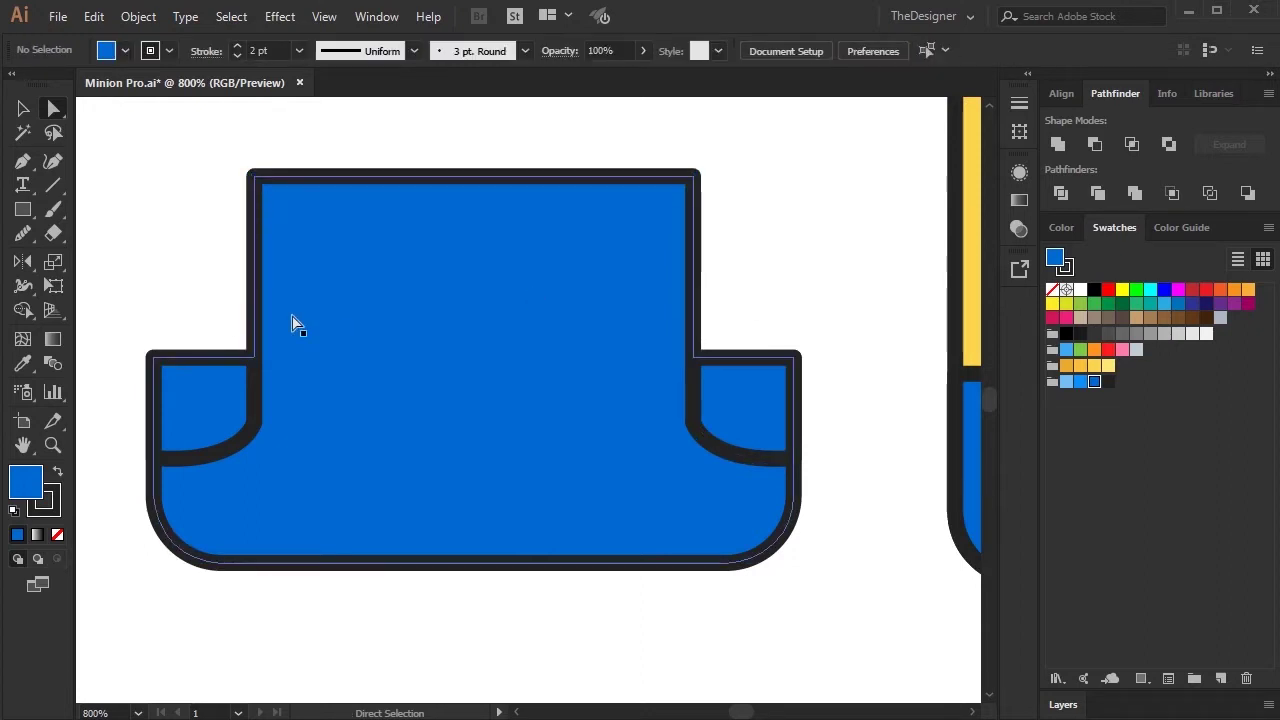
left_click(23, 109)
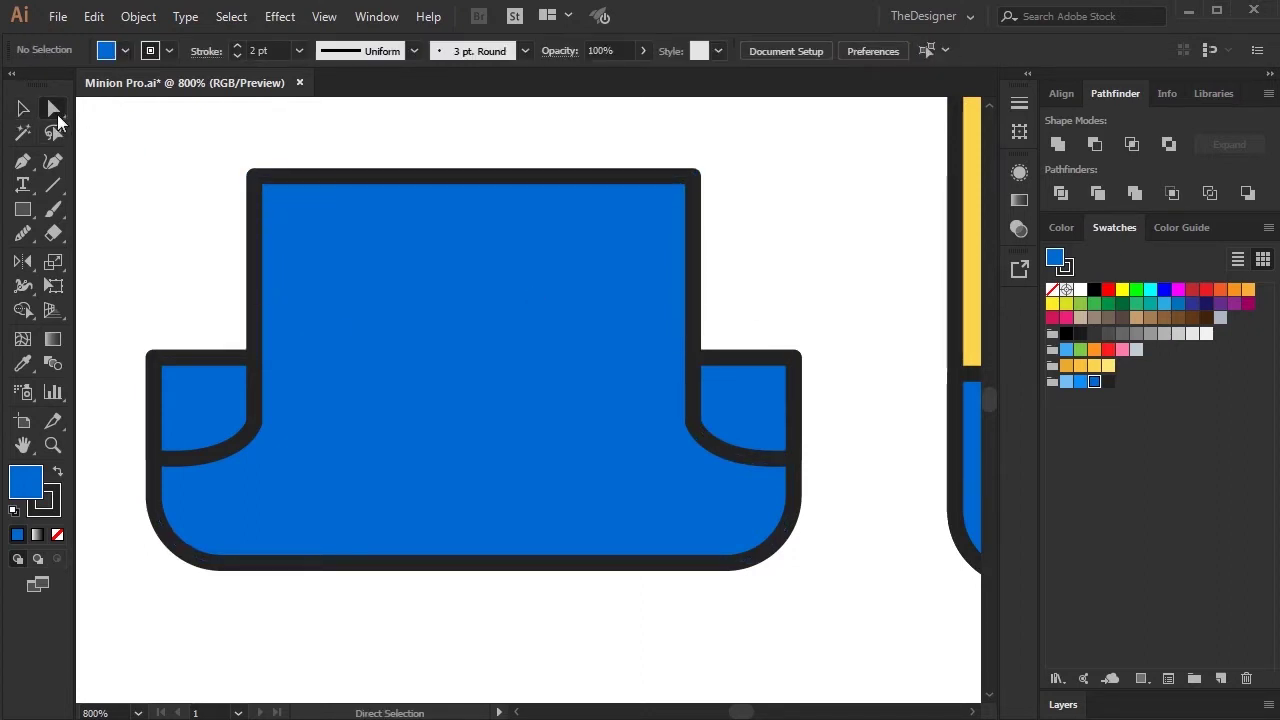
scroll(440, 309, "right", 2)
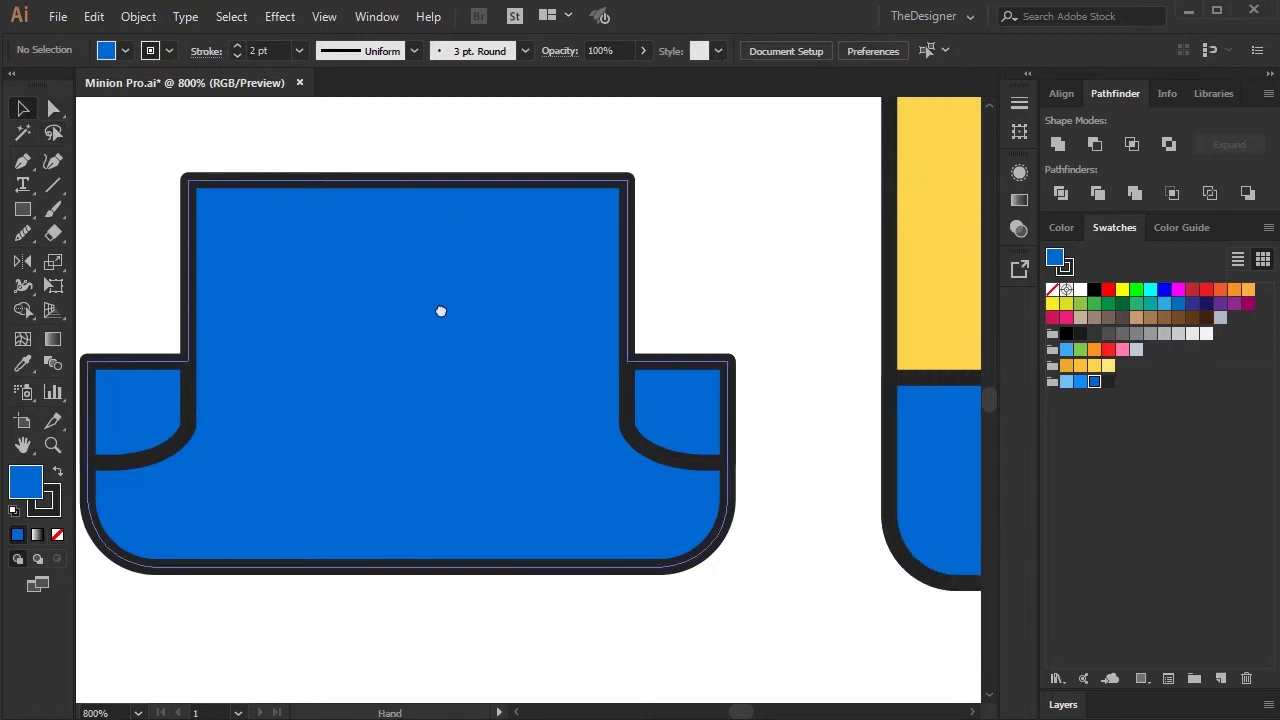
Merge both notch regions into the blue overalls using the Shape Builder tool
scroll(776, 350, "down", 1)
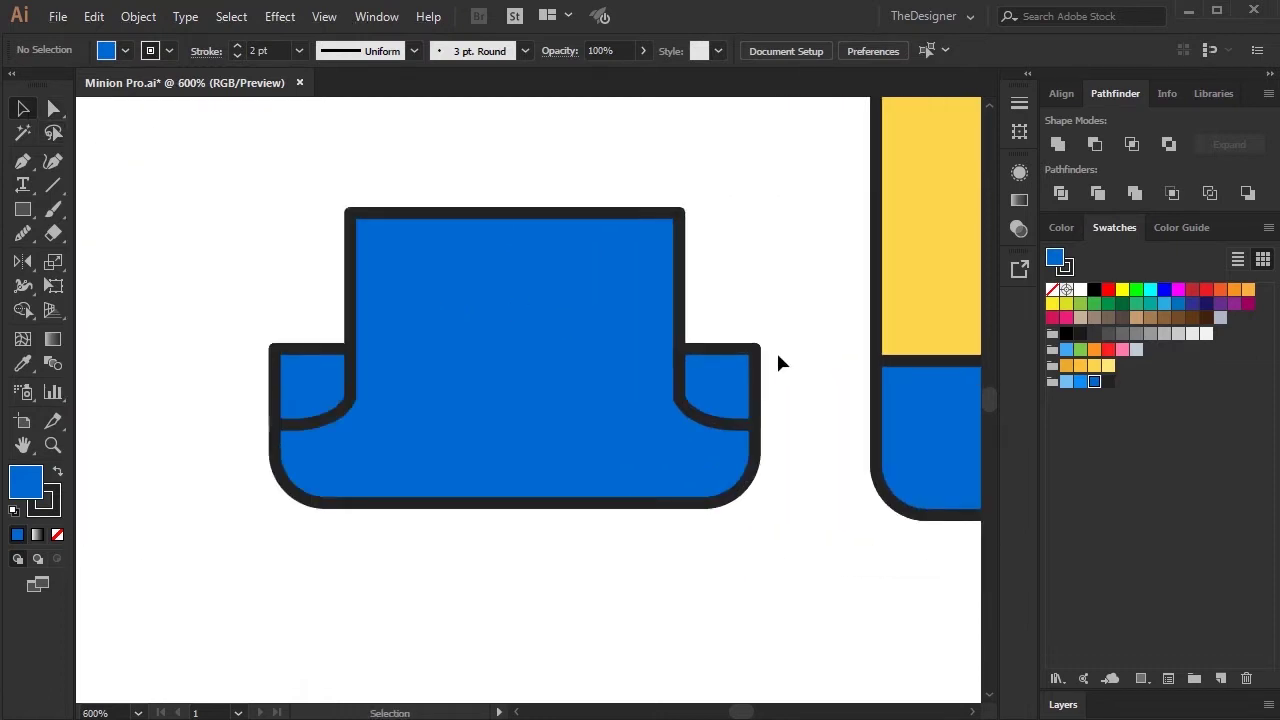
scroll(776, 350, "down", 1)
left_click_drag(700, 374, 571, 349)
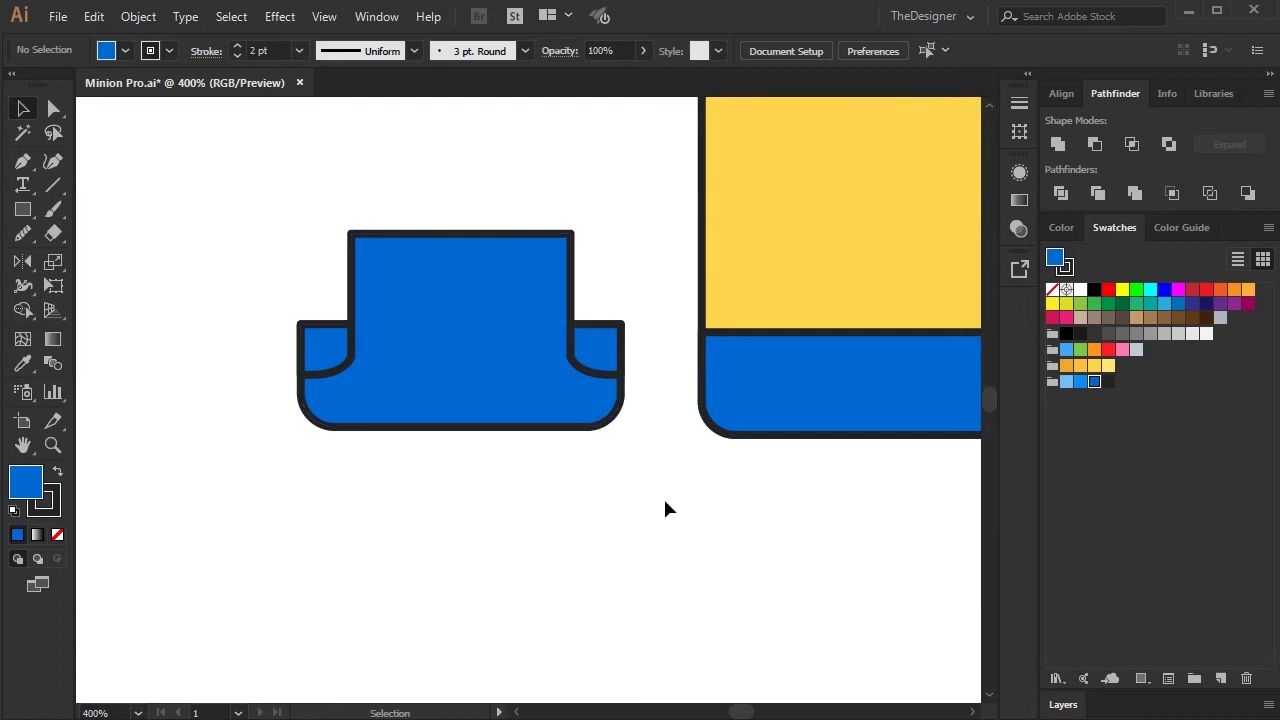
left_click_drag(666, 508, 280, 205)
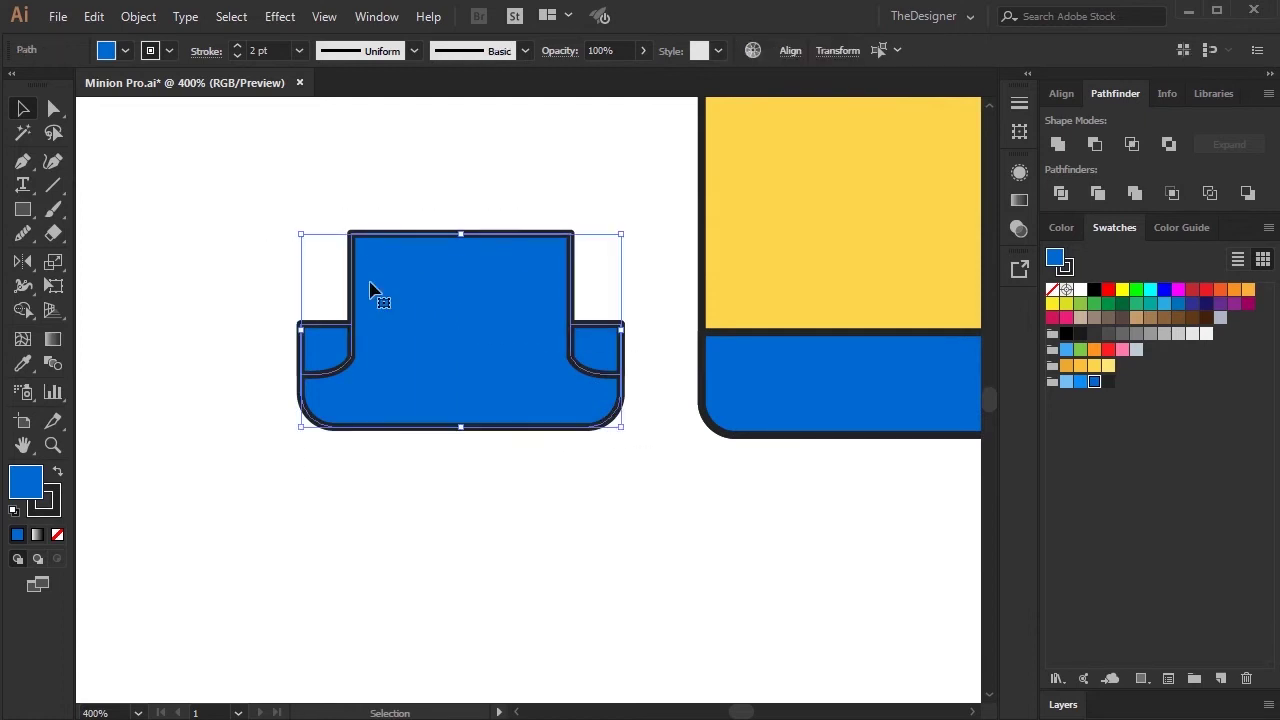
left_click(23, 310)
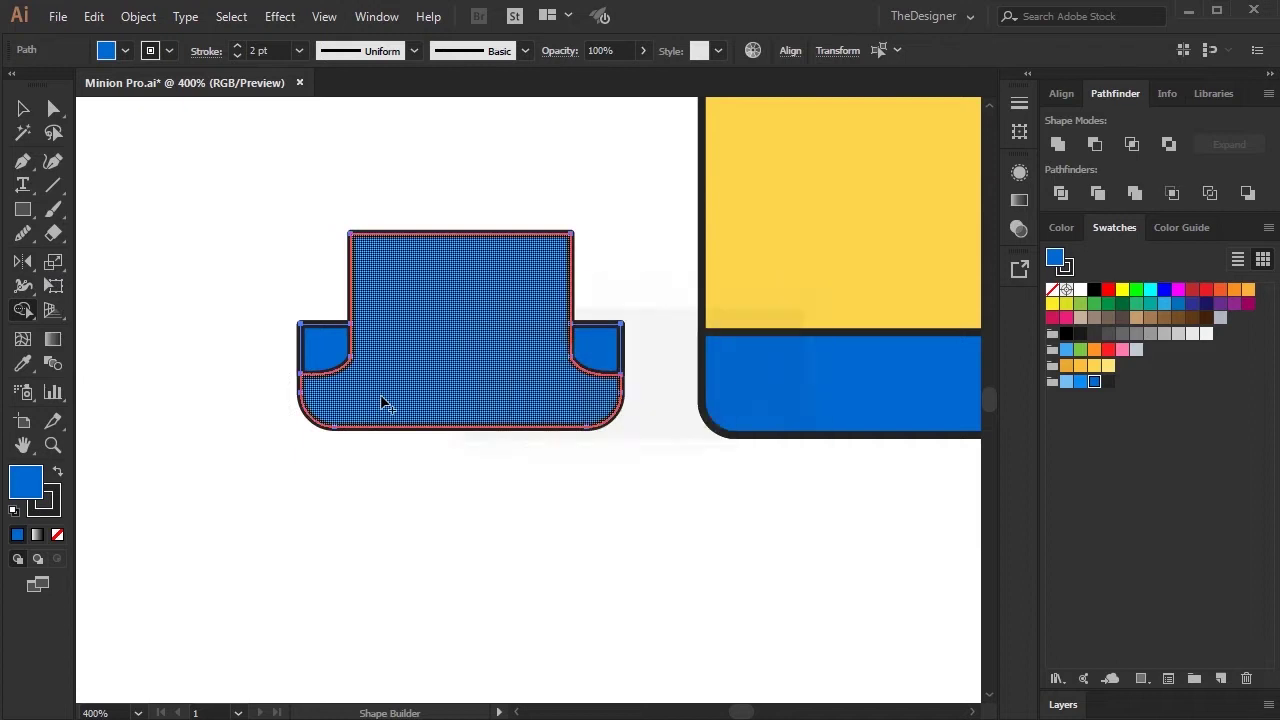
left_click(336, 343, "alt")
left_click(596, 348, "alt")
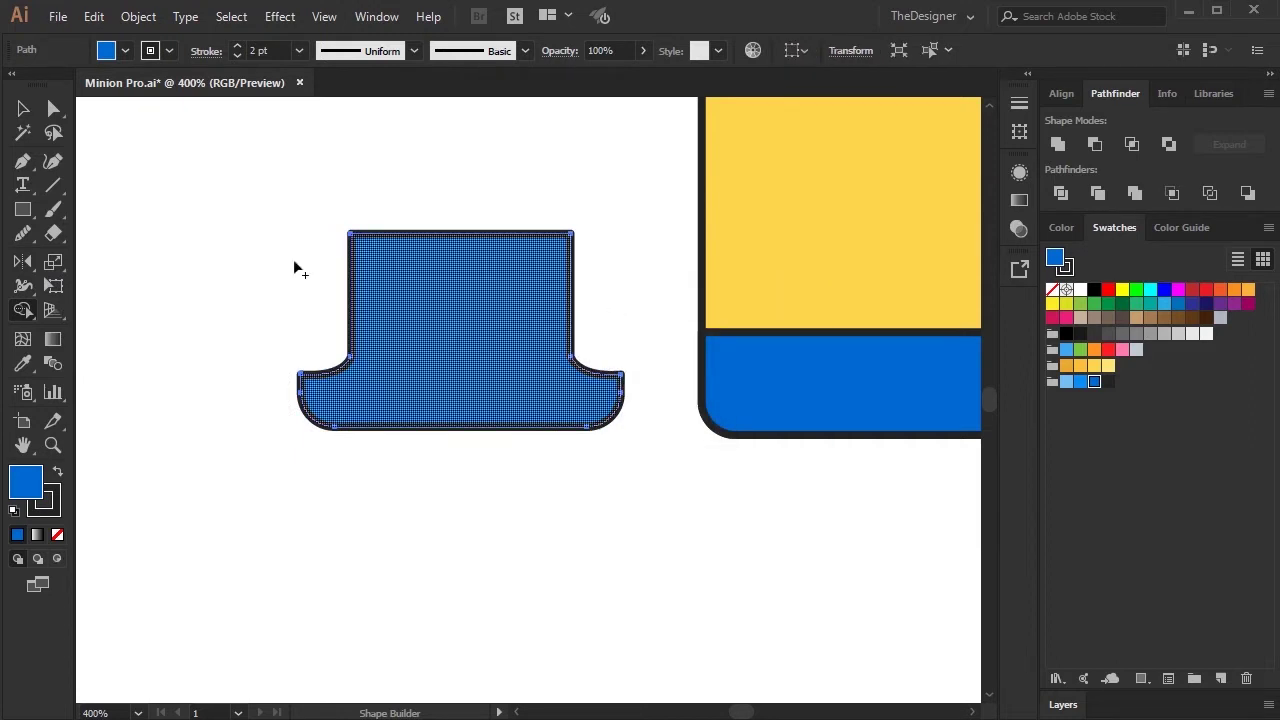
key("v")
left_click(838, 590)
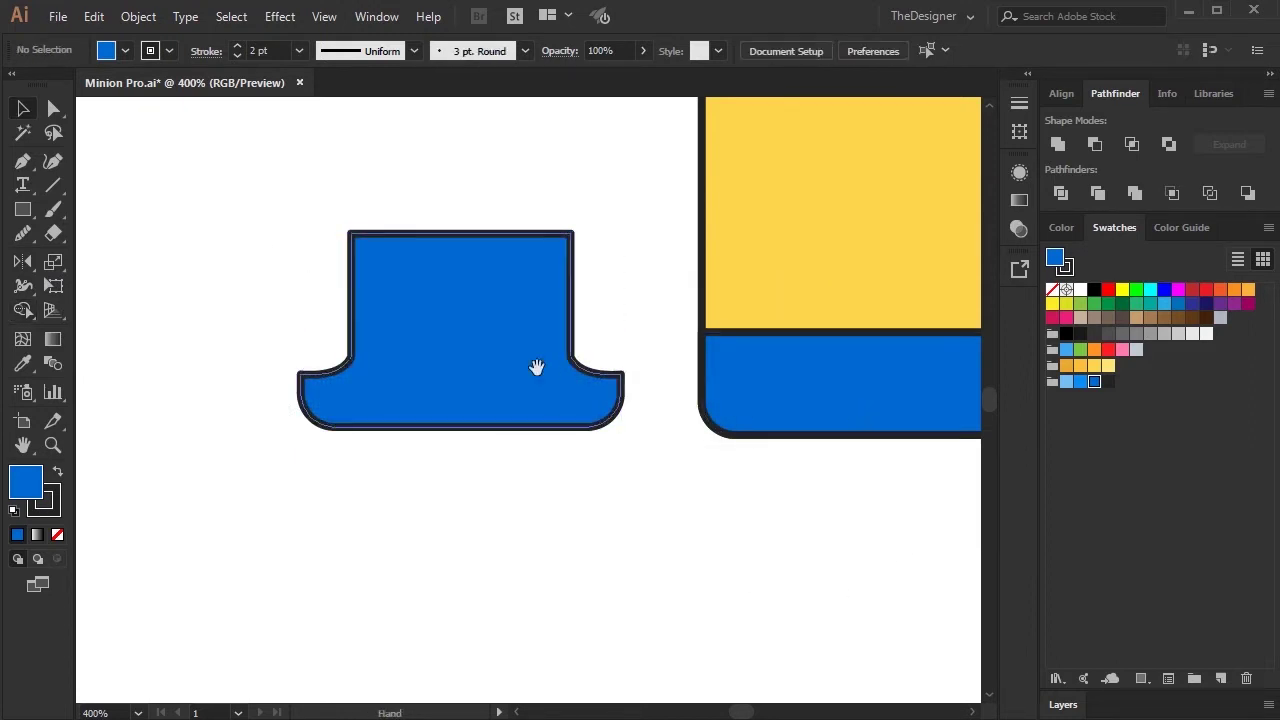
Try the overalls piece over the body's blue band, then move it aside
left_click_drag(534, 366, 394, 394)
left_click_drag(326, 370, 716, 377)
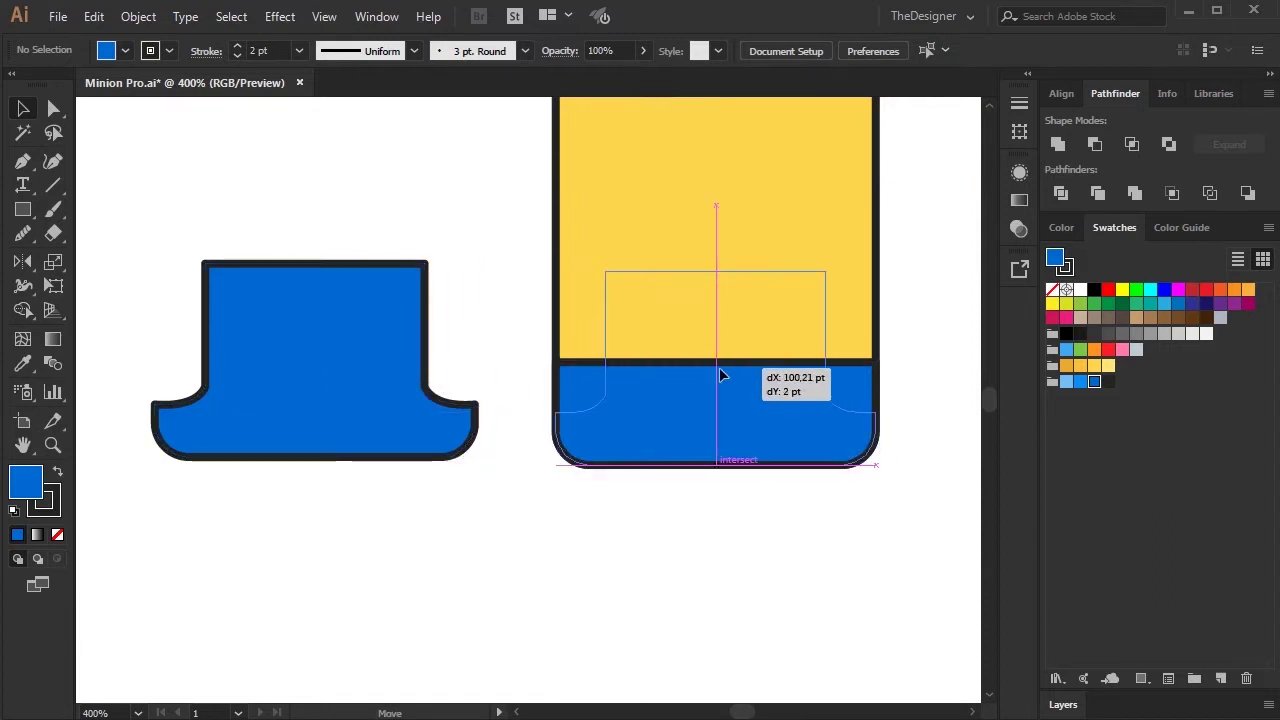
left_click_drag(716, 380, 720, 372)
left_click(699, 513)
left_click_drag(646, 357, 384, 357)
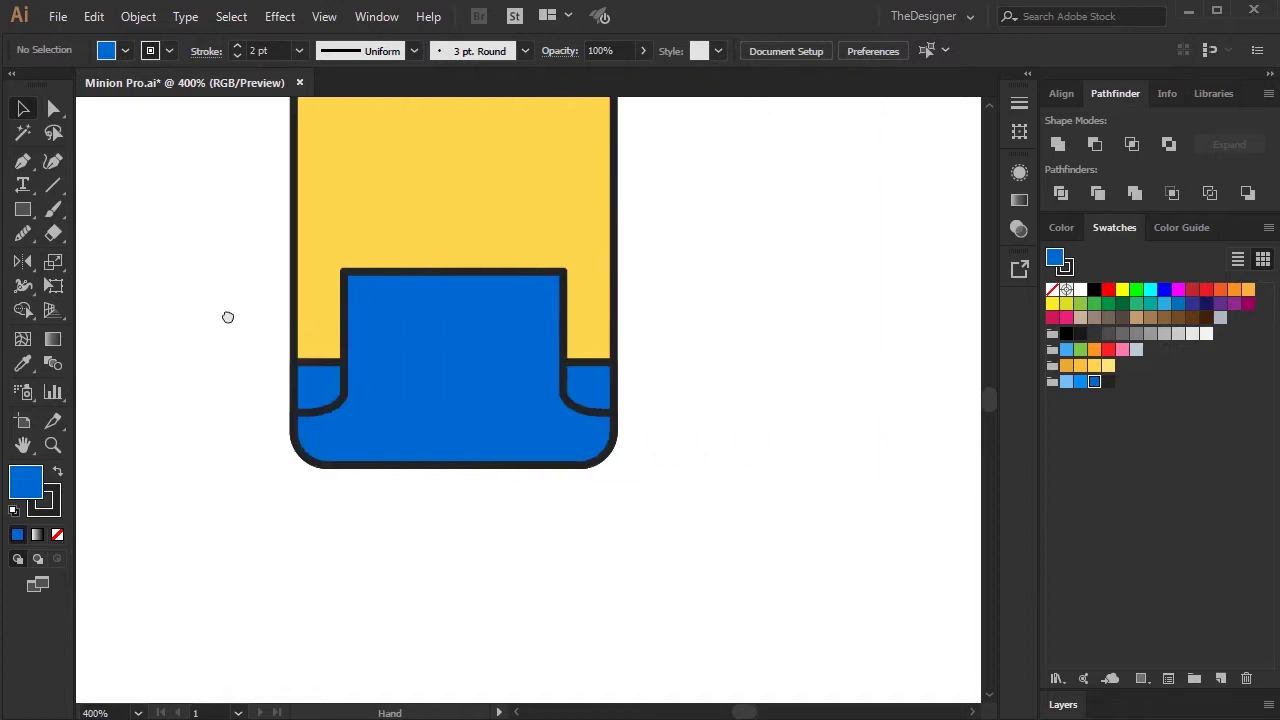
left_click_drag(466, 371, 921, 421)
Bow the top edges of the blue band and the bib into gentle downward curves
left_click(22, 161)
scroll(370, 338, "up", 1)
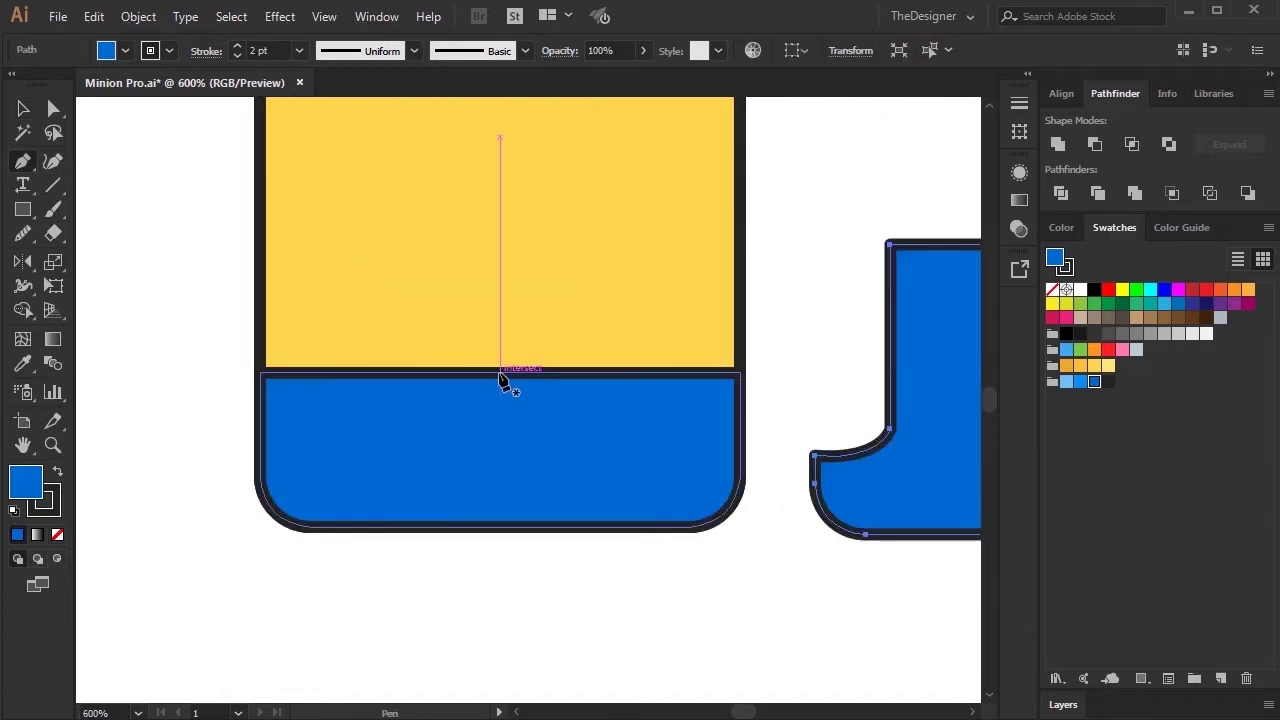
left_click_drag(501, 377, 504, 394)
left_click_drag(902, 357, 503, 362)
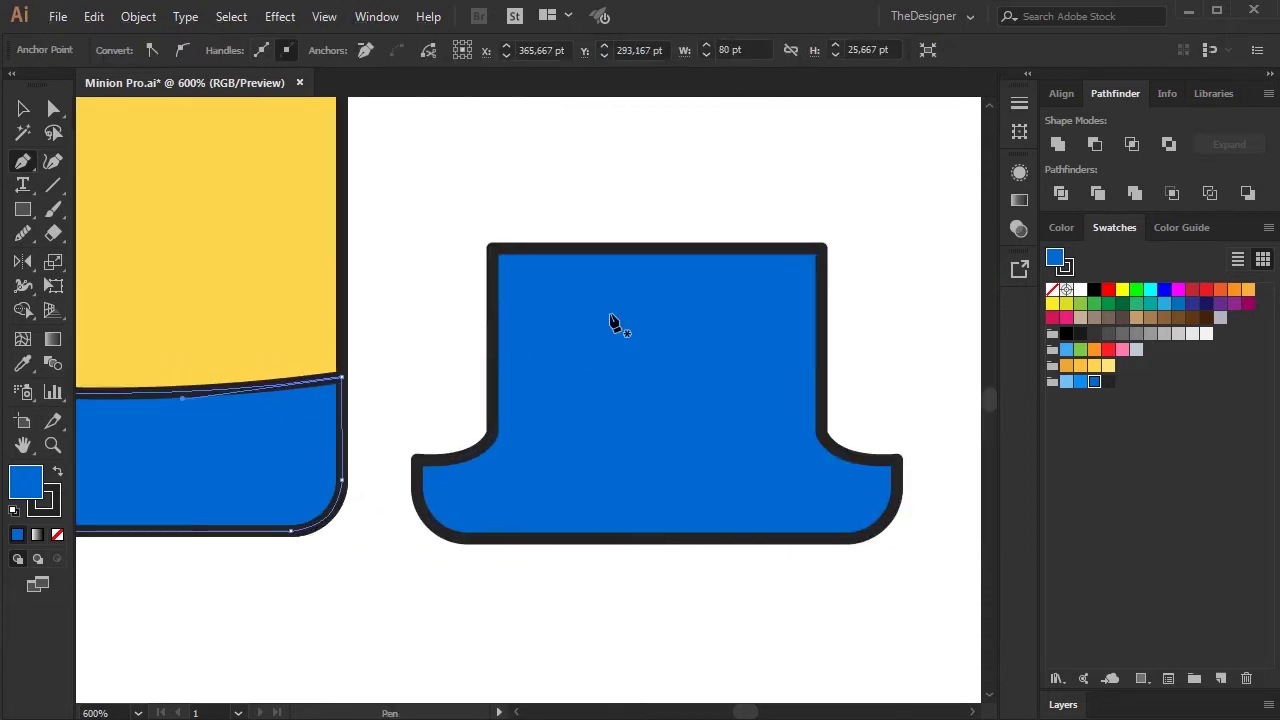
left_click_drag(656, 251, 657, 268)
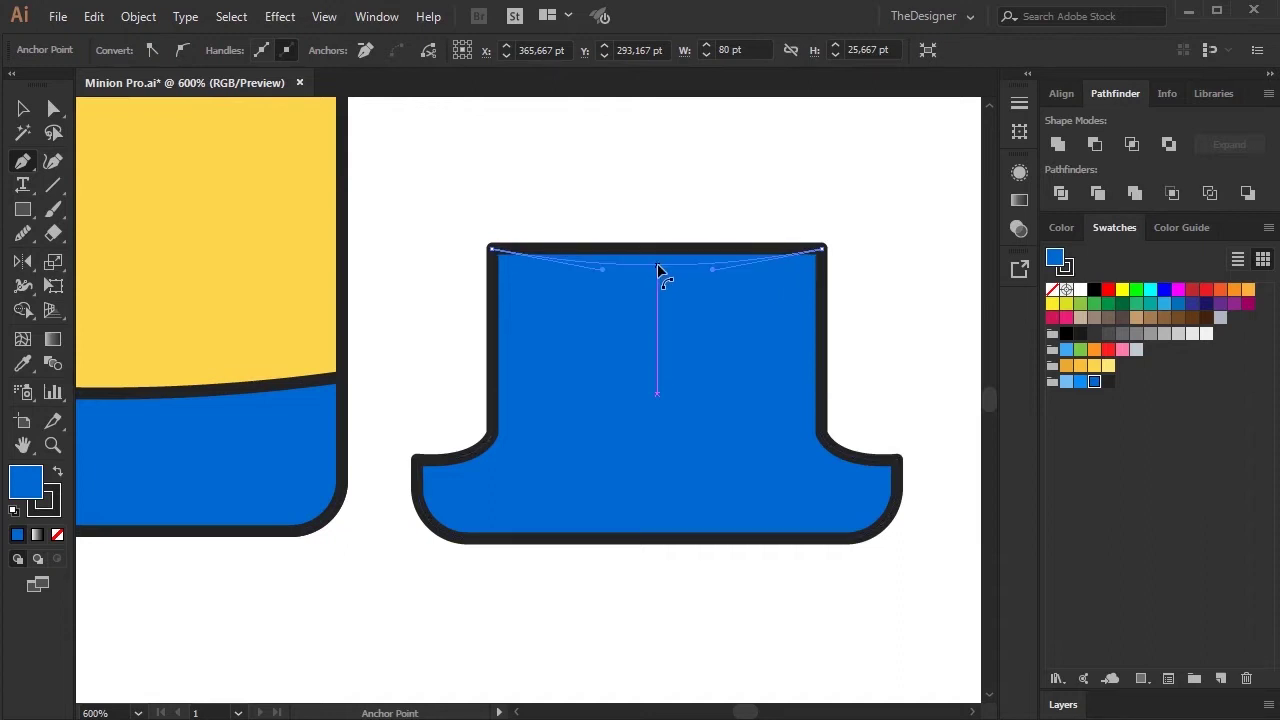
left_click_drag(658, 266, 658, 260)
Place the curved bib onto the yellow body over its blue band
key("v")
left_click(590, 219)
scroll(751, 293, "up", 2)
left_click_drag(862, 218, 310, 216)
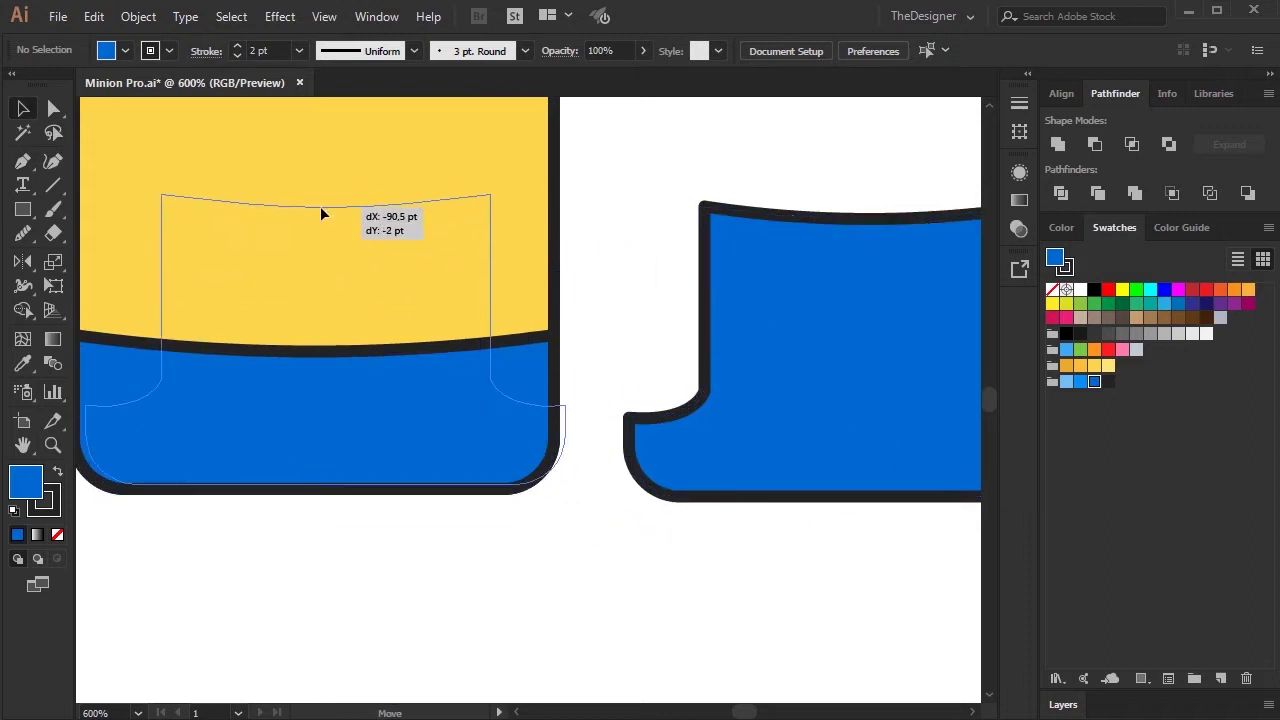
left_click_drag(310, 216, 310, 209)
left_click(611, 540)
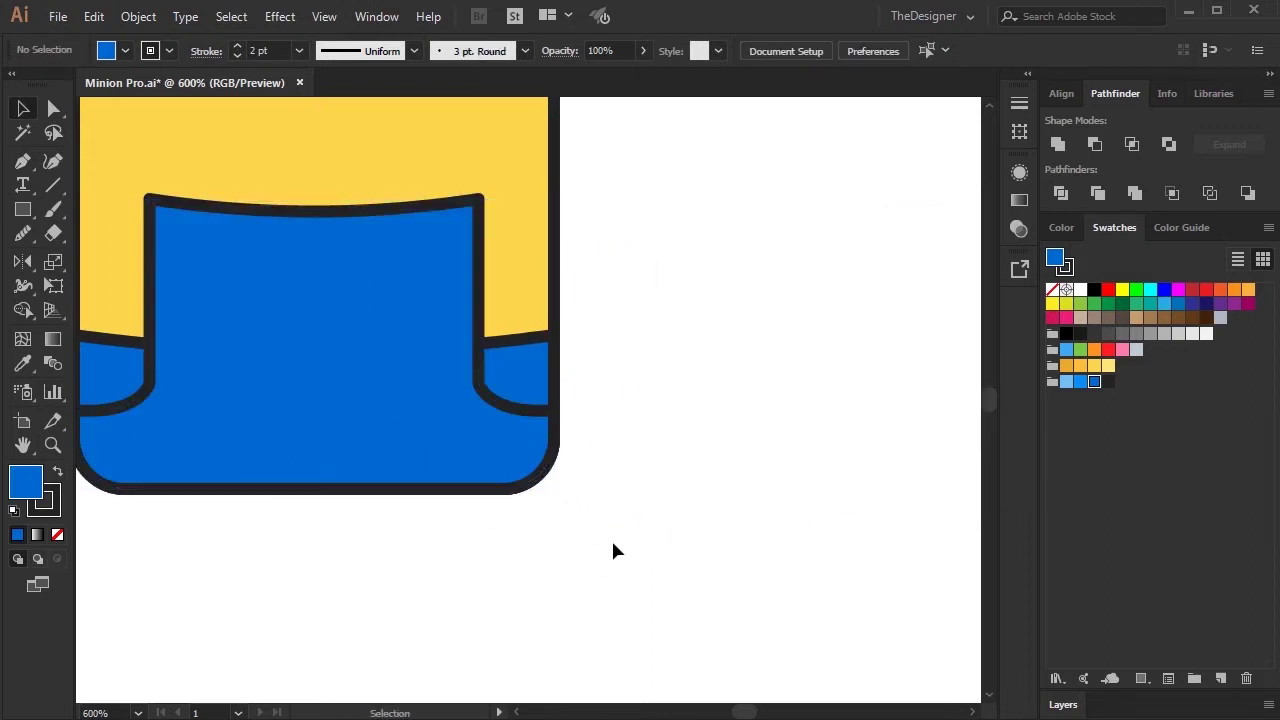
Scroll and pan around the minion body to review the overalls placement
scroll(525, 513, "down", 2)
scroll(571, 505, "down", 2)
scroll(571, 505, "up", 1)
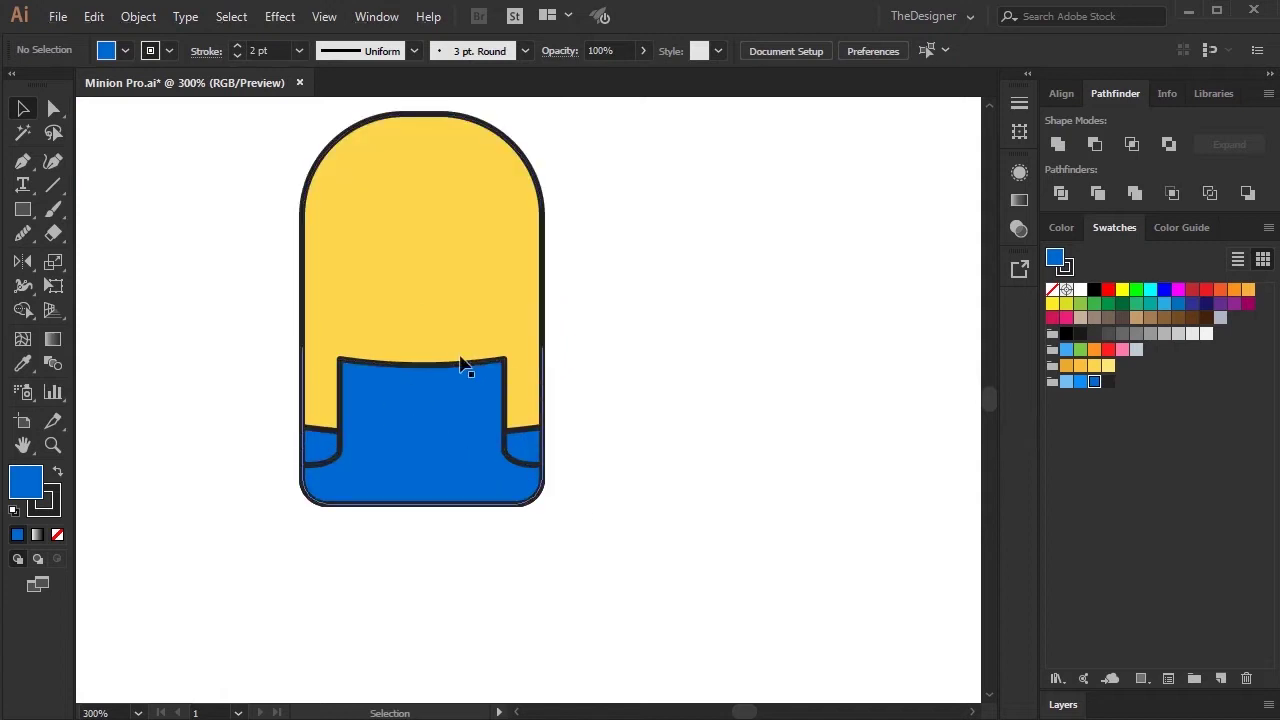
scroll(608, 374, "up", 2)
left_click_drag(274, 377, 500, 327)
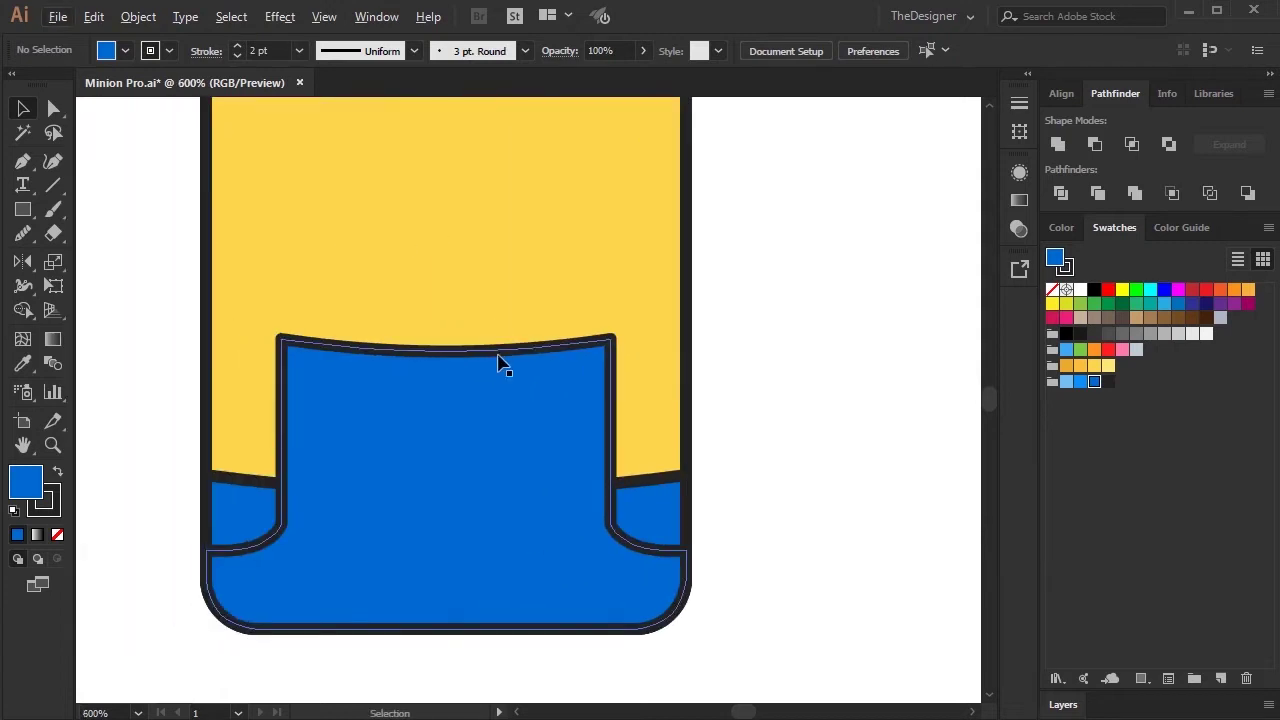
scroll(500, 360, "down", 2)
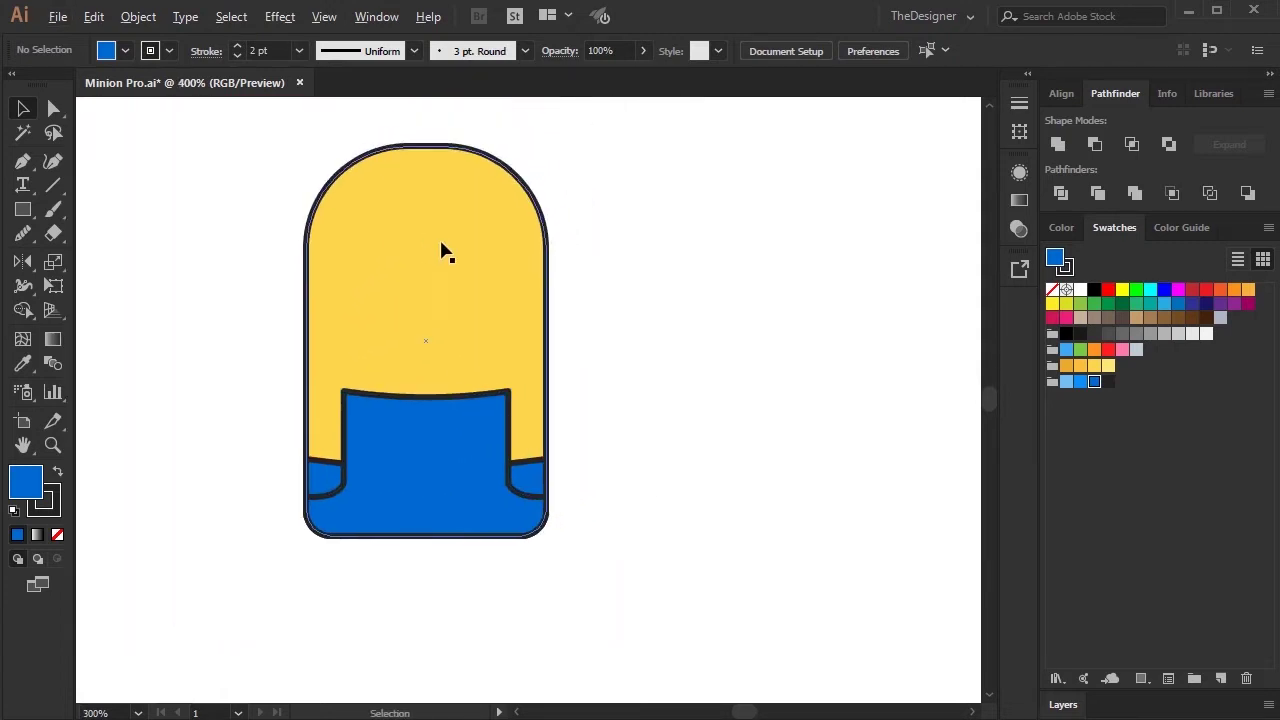
scroll(443, 251, "up", 2)
scroll(440, 280, "down", 1)
key("m")
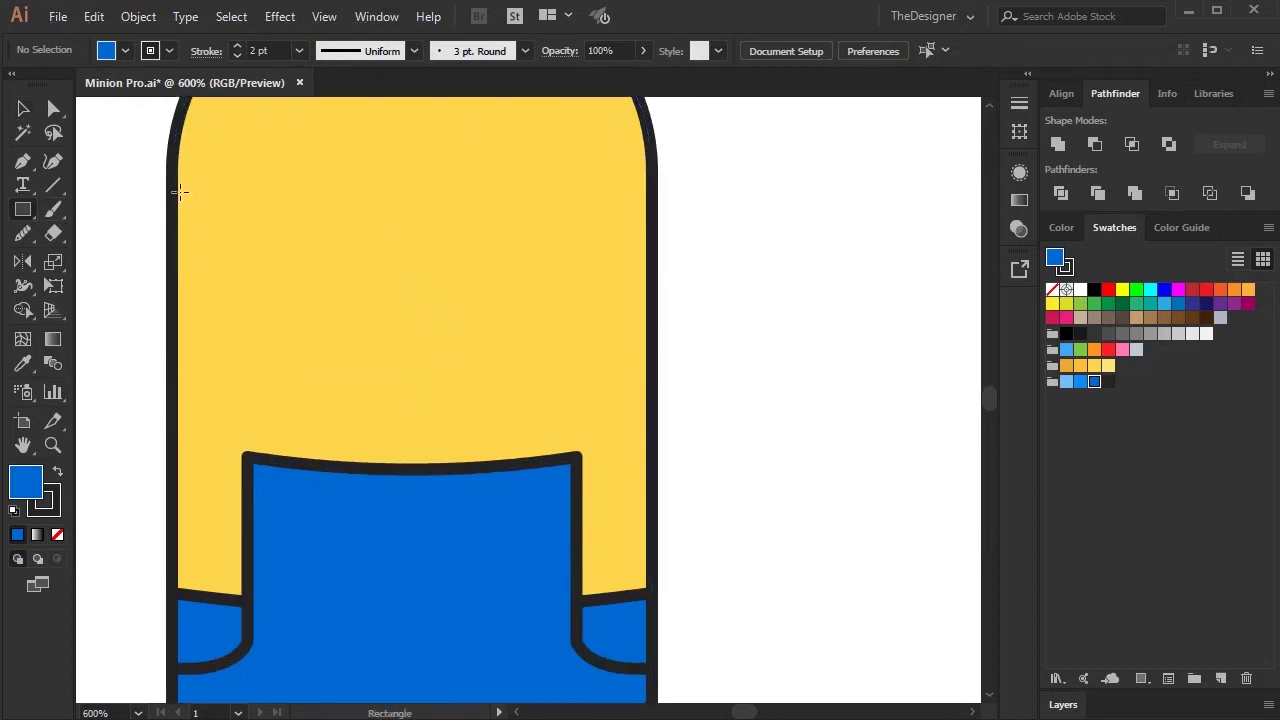
Draw an 80 pt wide band across the upper body and fill it light grey
left_click_drag(174, 203, 651, 267)
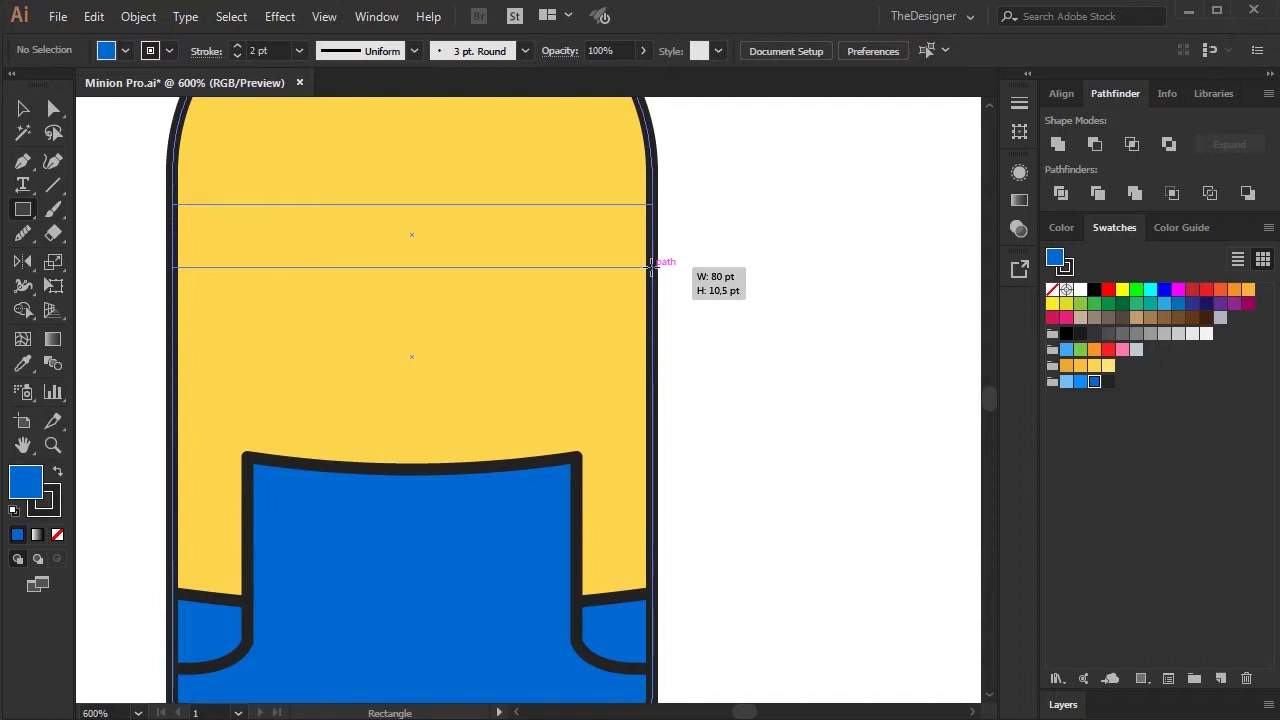
left_click_drag(651, 267, 651, 269)
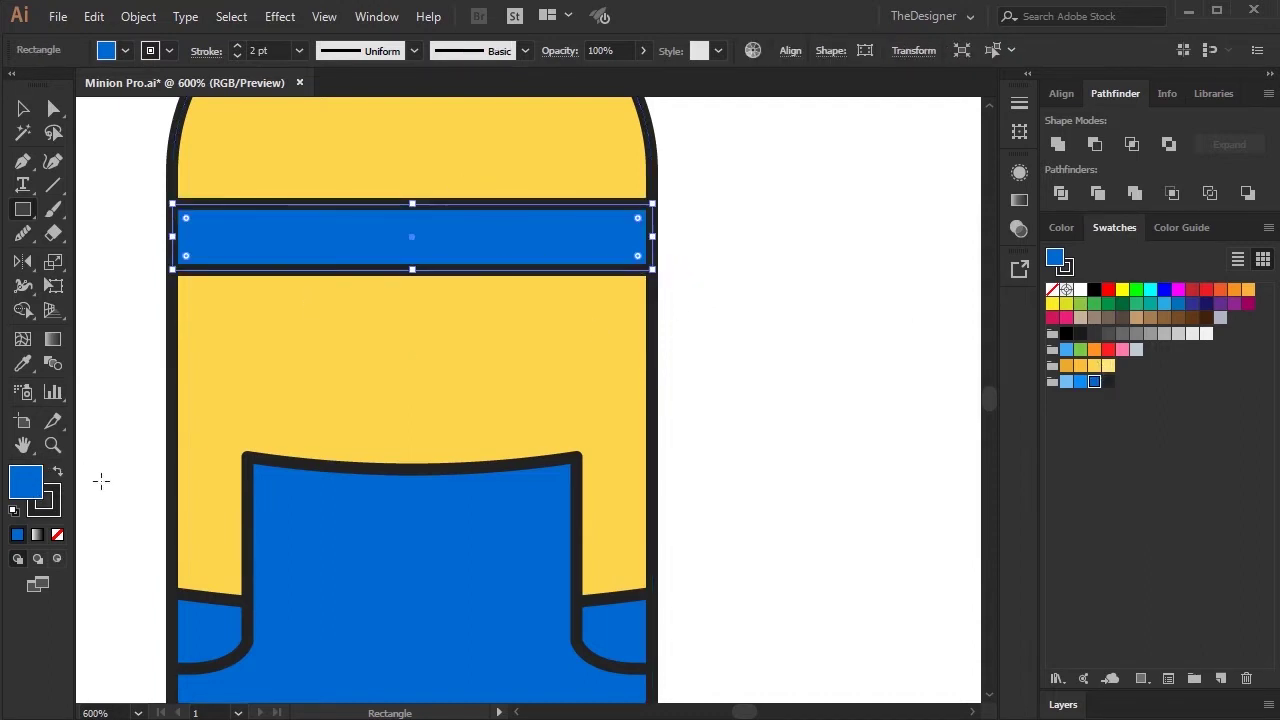
left_click(1136, 350)
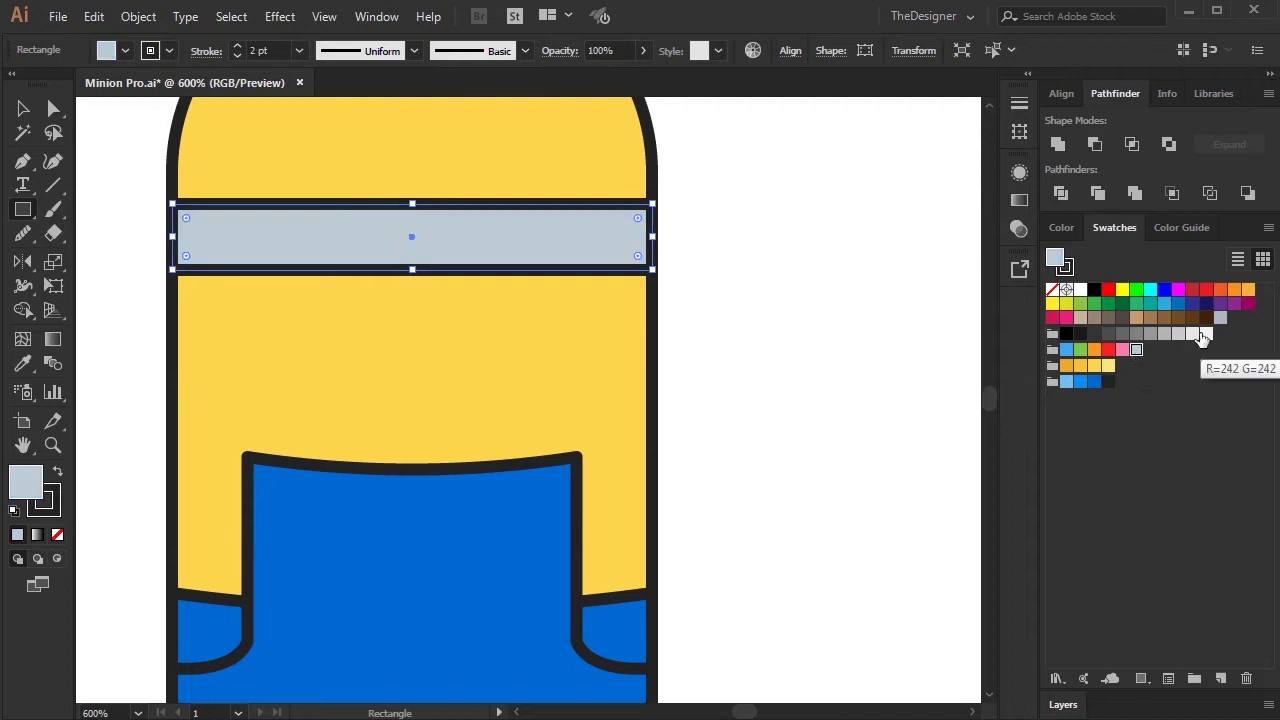
left_click(1192, 334)
left_click(1205, 335)
left_click(1193, 335)
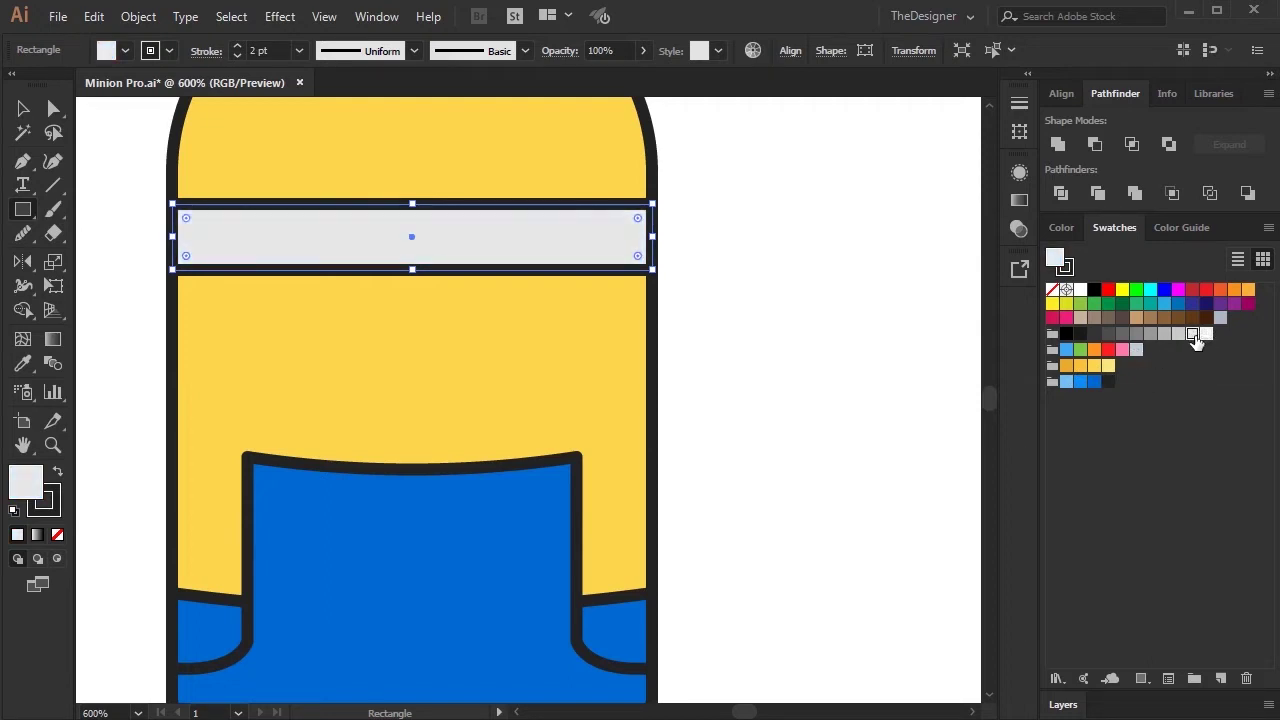
key("v")
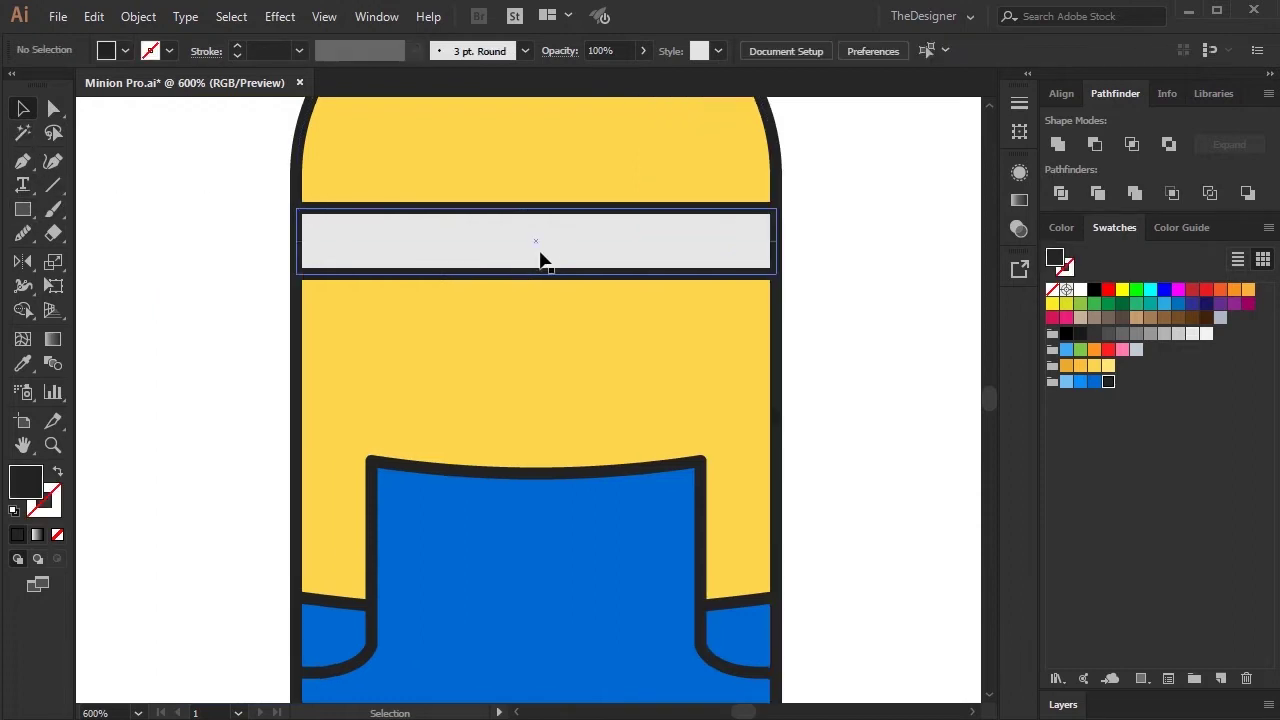
left_click_drag(537, 248, 395, 262)
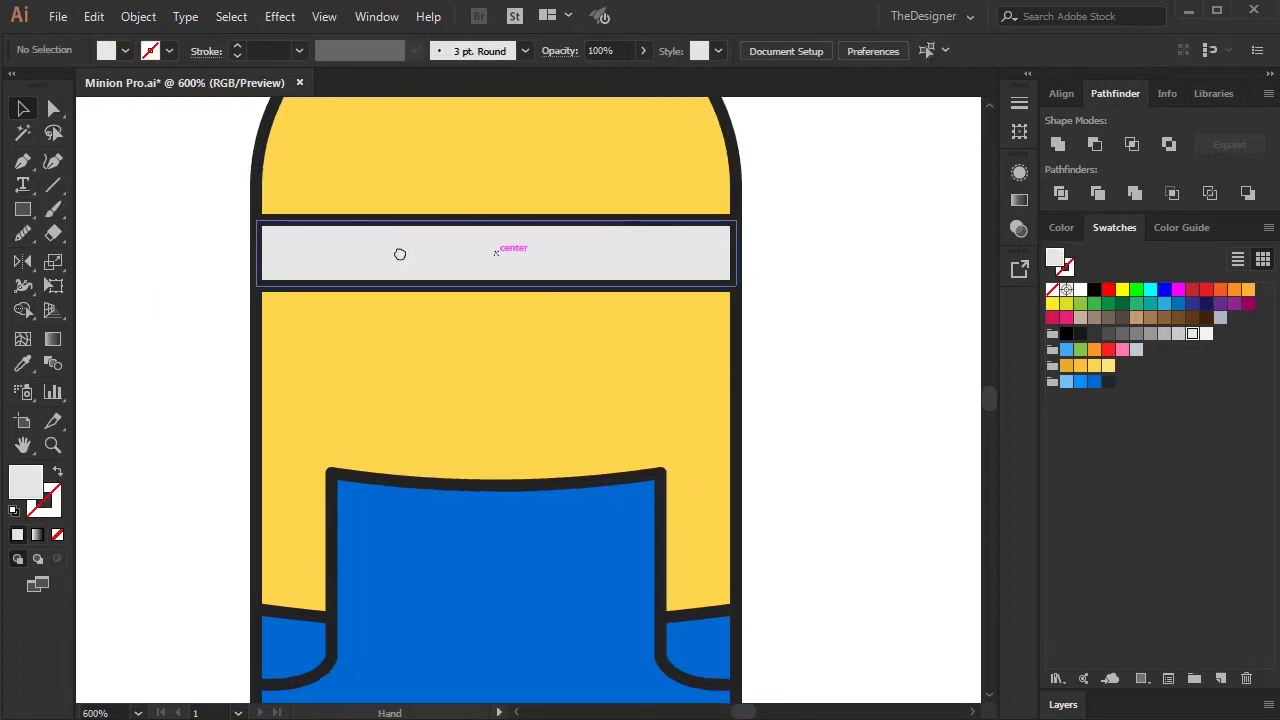
Draw a horizontal line across the middle of the grey goggle strap with a 2 pt stroke
left_click_drag(155, 256, 646, 259)
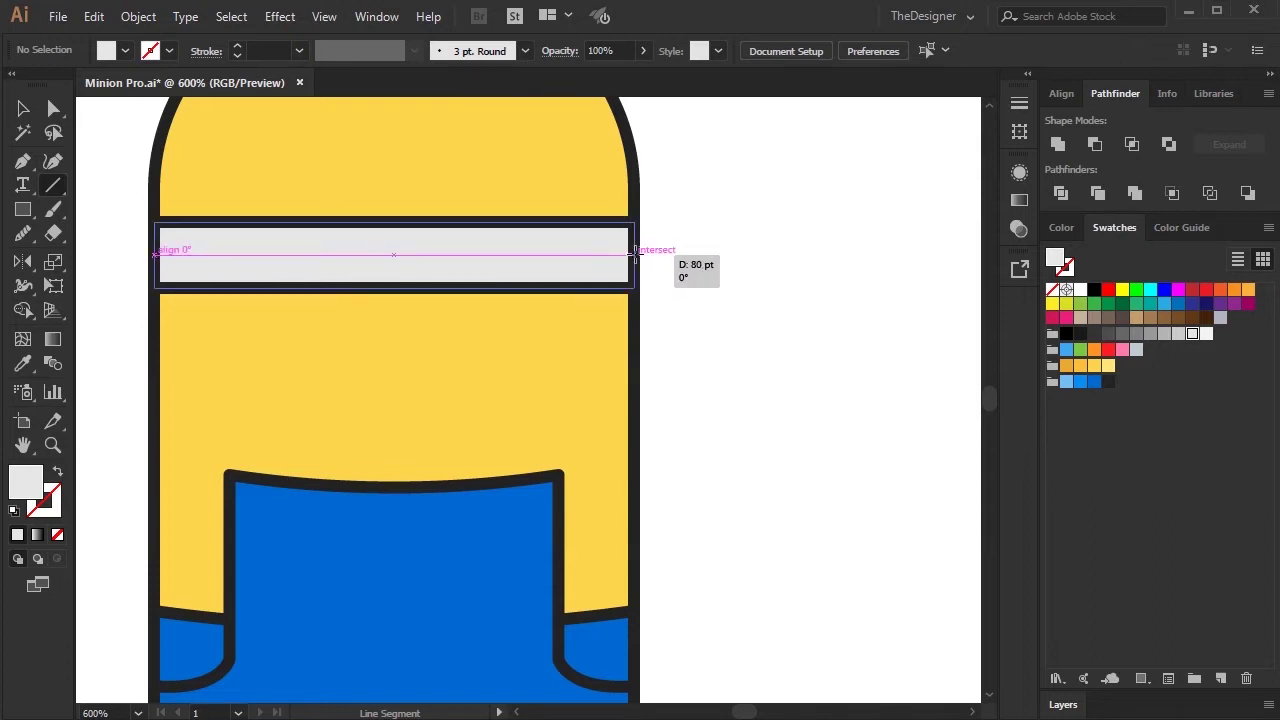
left_click_drag(646, 259, 634, 254)
left_click(24, 108)
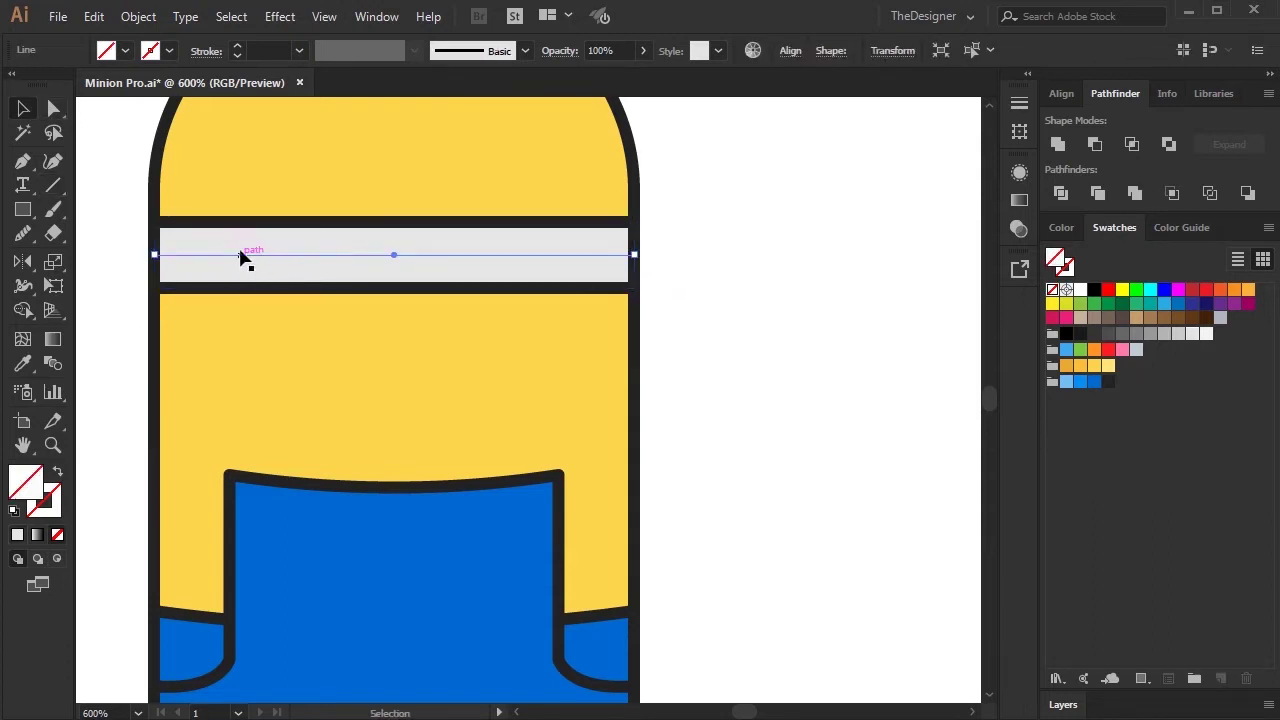
left_click(237, 45)
left_click(237, 45)
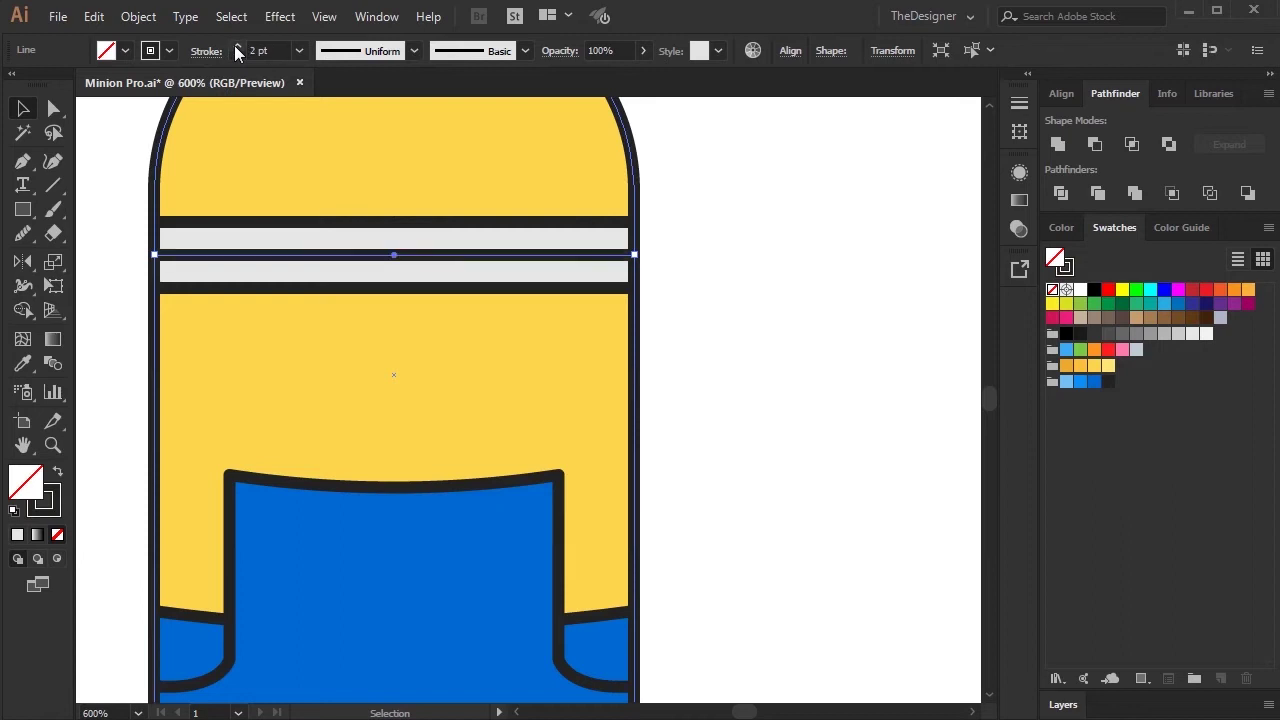
left_click(206, 51)
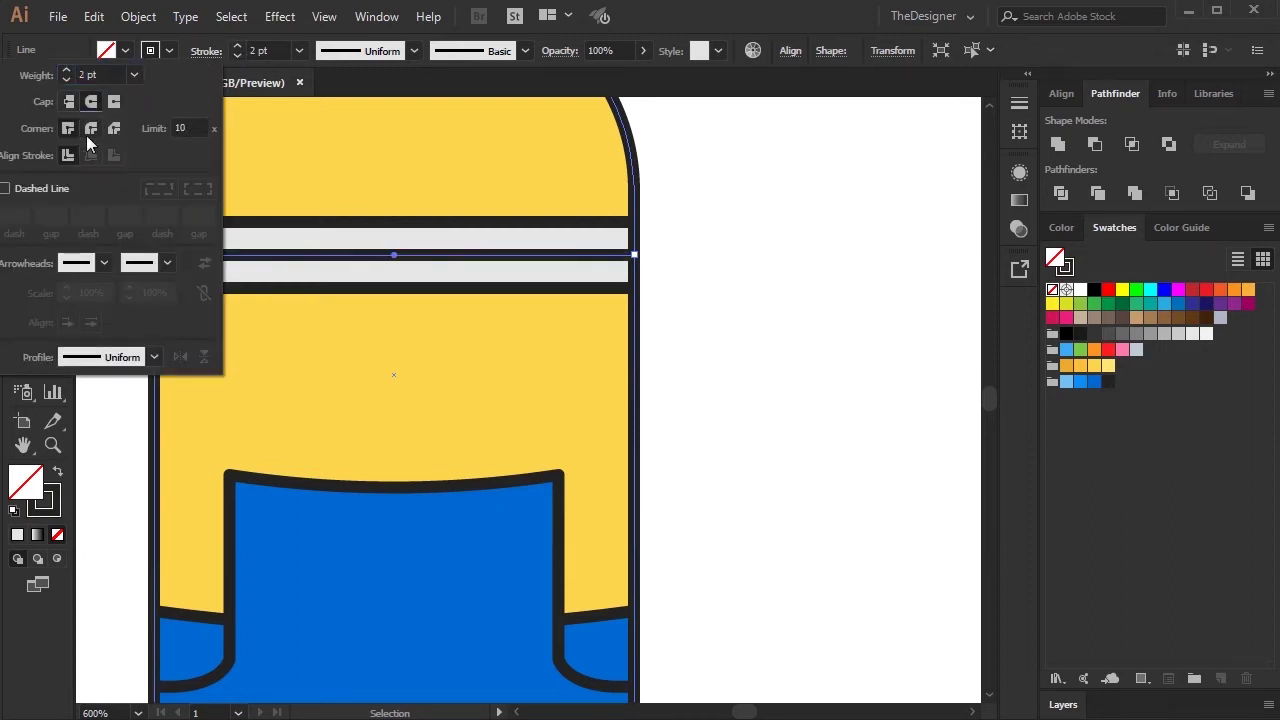
Add anchor points on the left of the strap line and delete a section to split it
key("p")
scroll(187, 243, "up", 1)
left_click(262, 259)
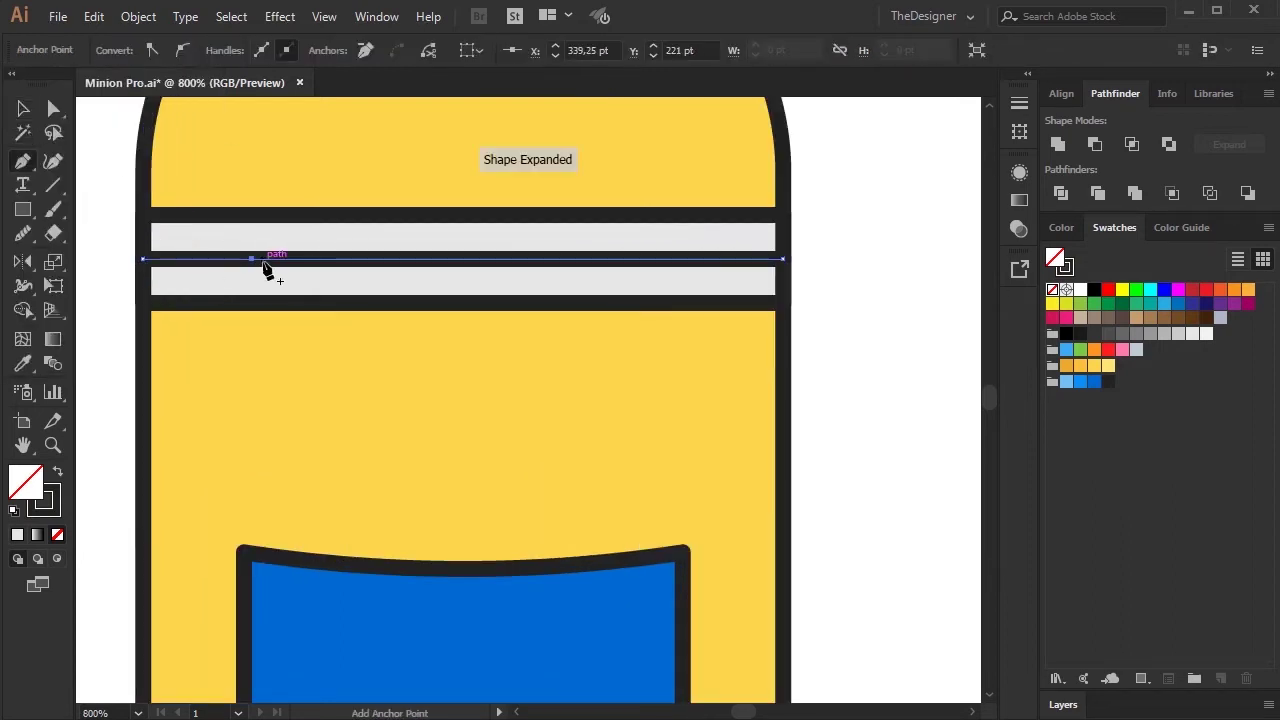
left_click(342, 260)
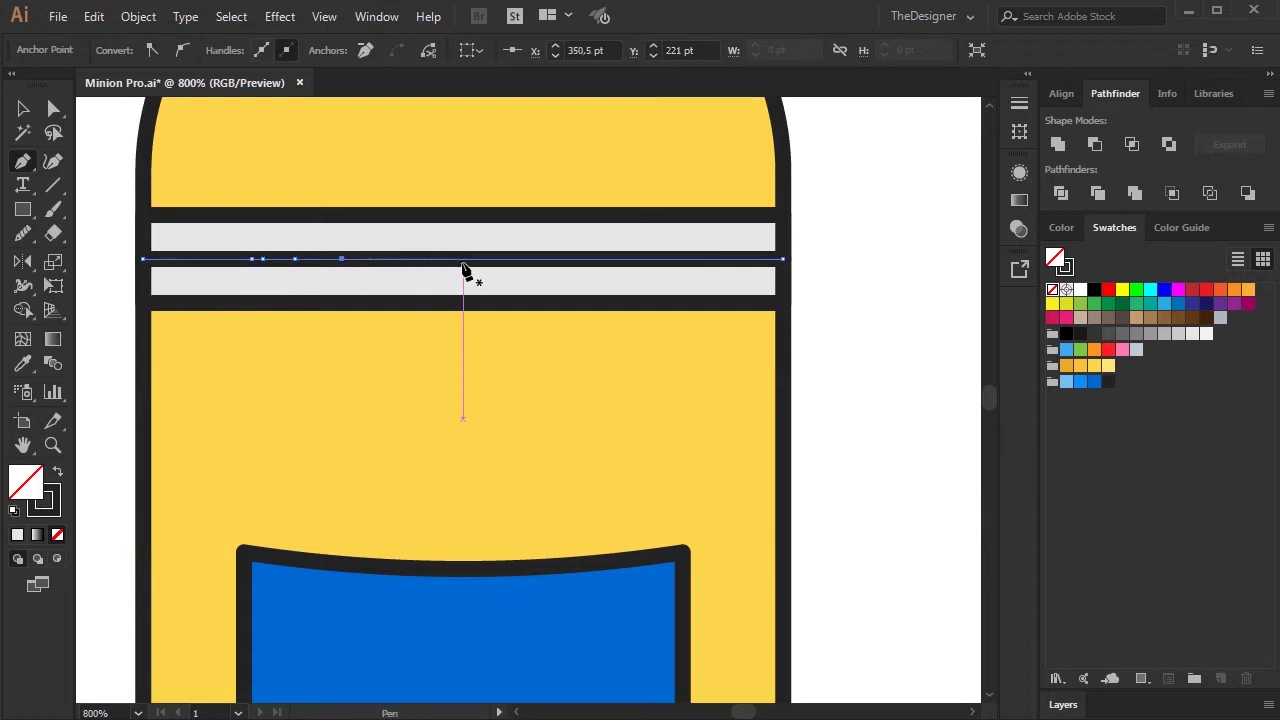
left_click(263, 259, "ctrl")
key("Delete")
Cut further gaps along the right of the strap line to finish the dash row
left_click(486, 260)
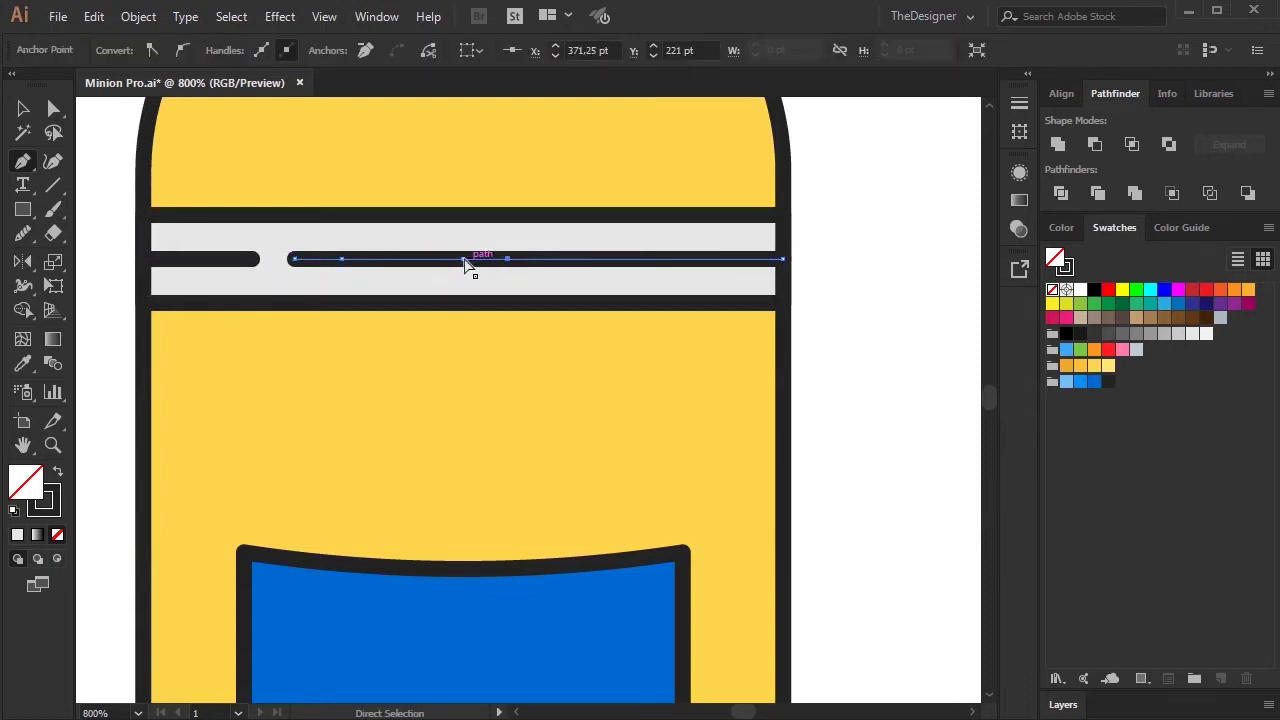
left_click(463, 259, "ctrl")
key("Delete")
left_click(552, 259, "ctrl")
key("Delete")
left_click(624, 260)
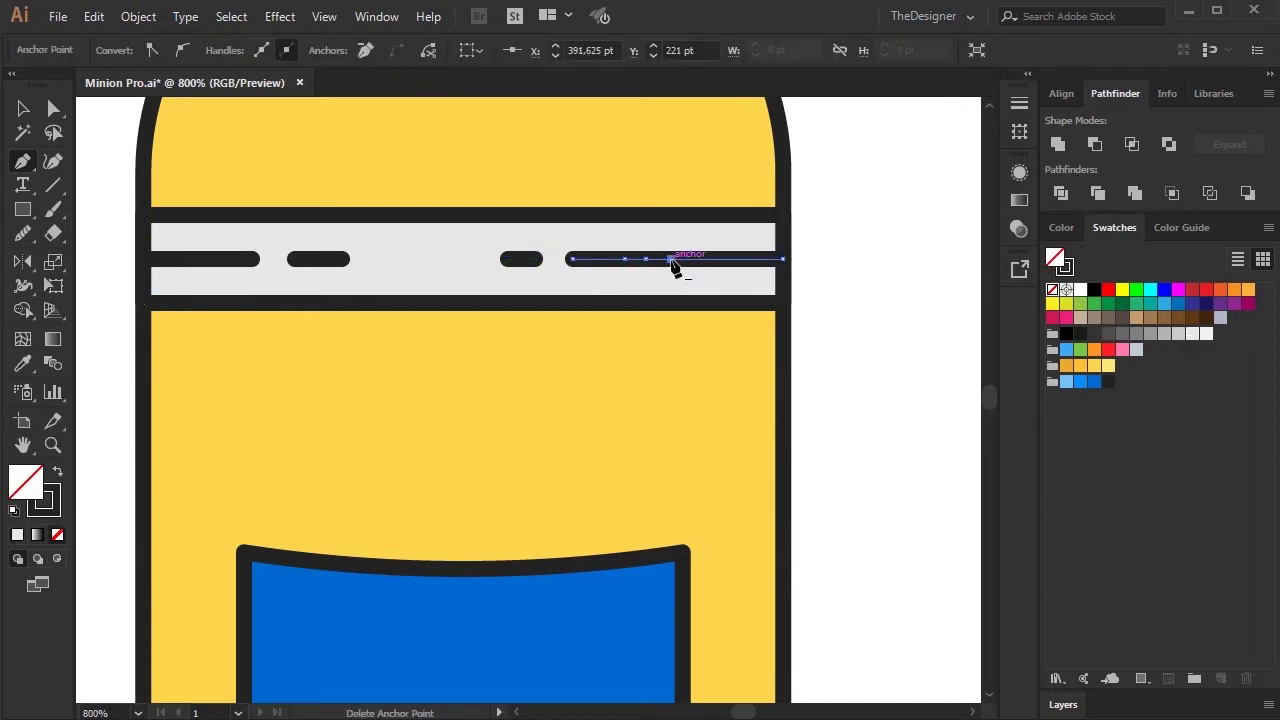
key("Delete")
Zoom out to 600% and deselect the dashed strap line
scroll(545, 262, "down", 1)
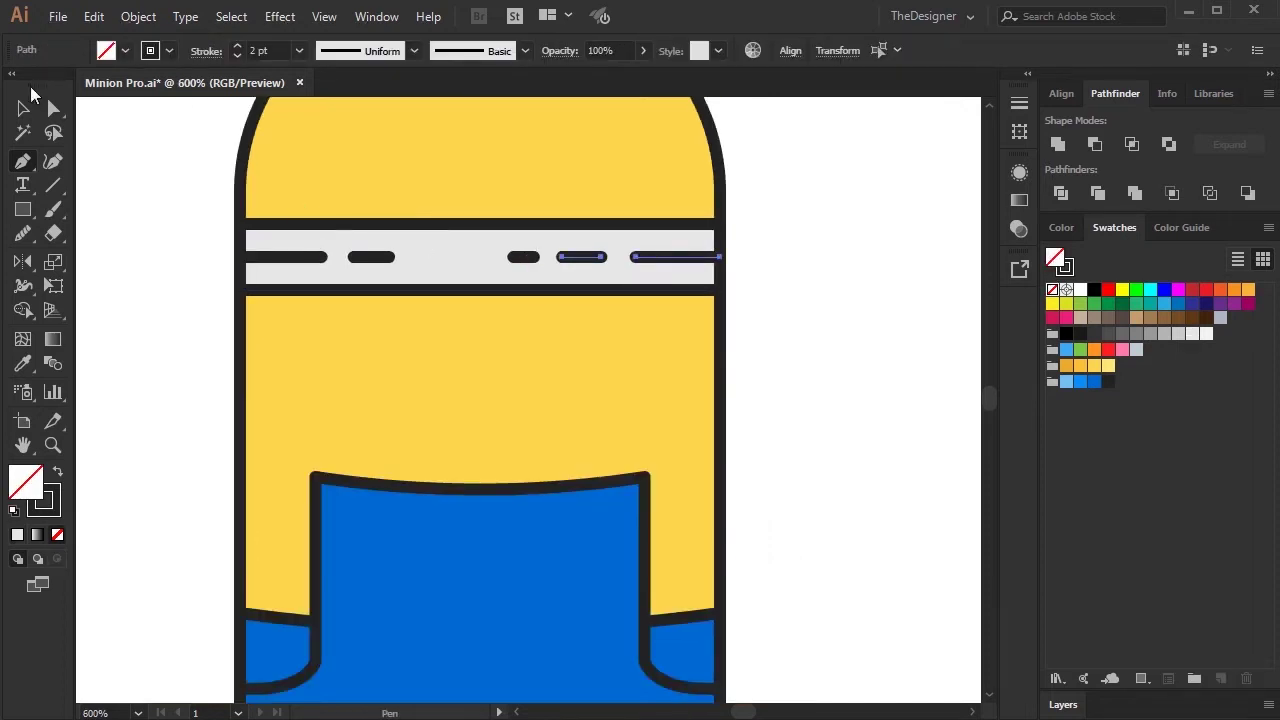
key("ctrl+shift+a")
key("m")
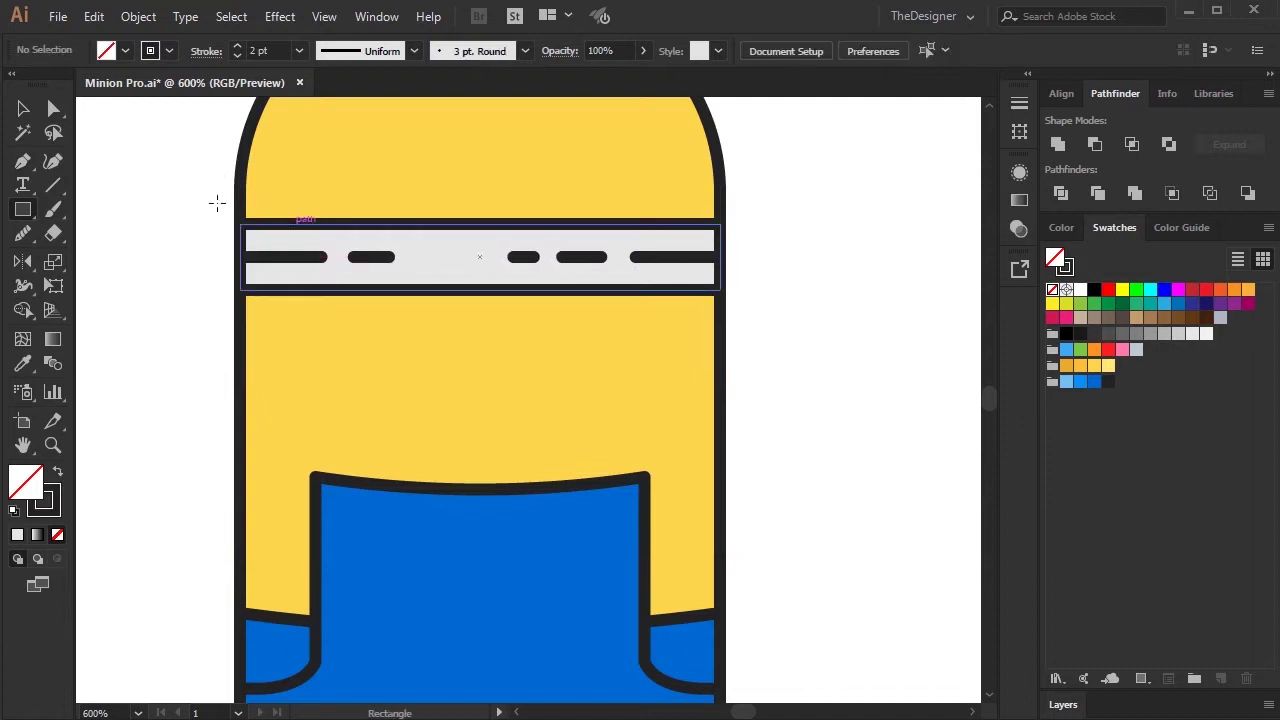
left_click_drag(32, 213, 96, 253)
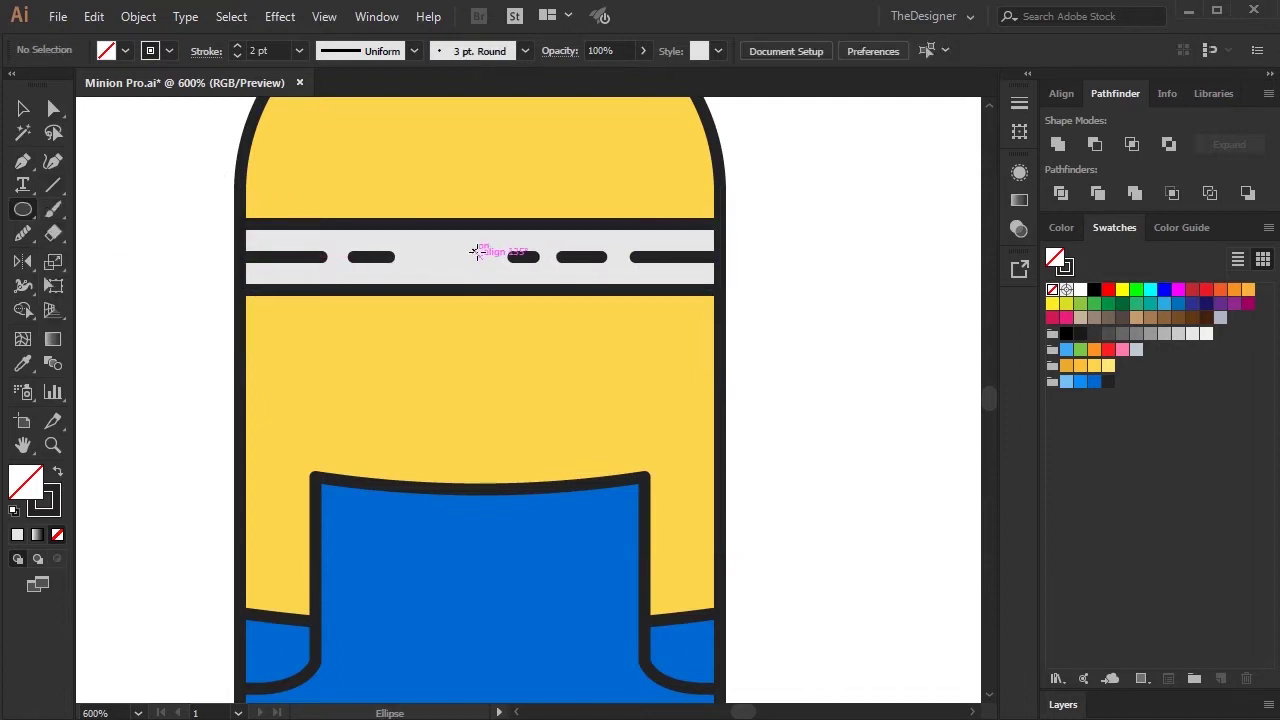
Draw a roughly 35 pt goggle circle at the strap centre, filled with the headband's light grey
left_click_drag(477, 256, 392, 151)
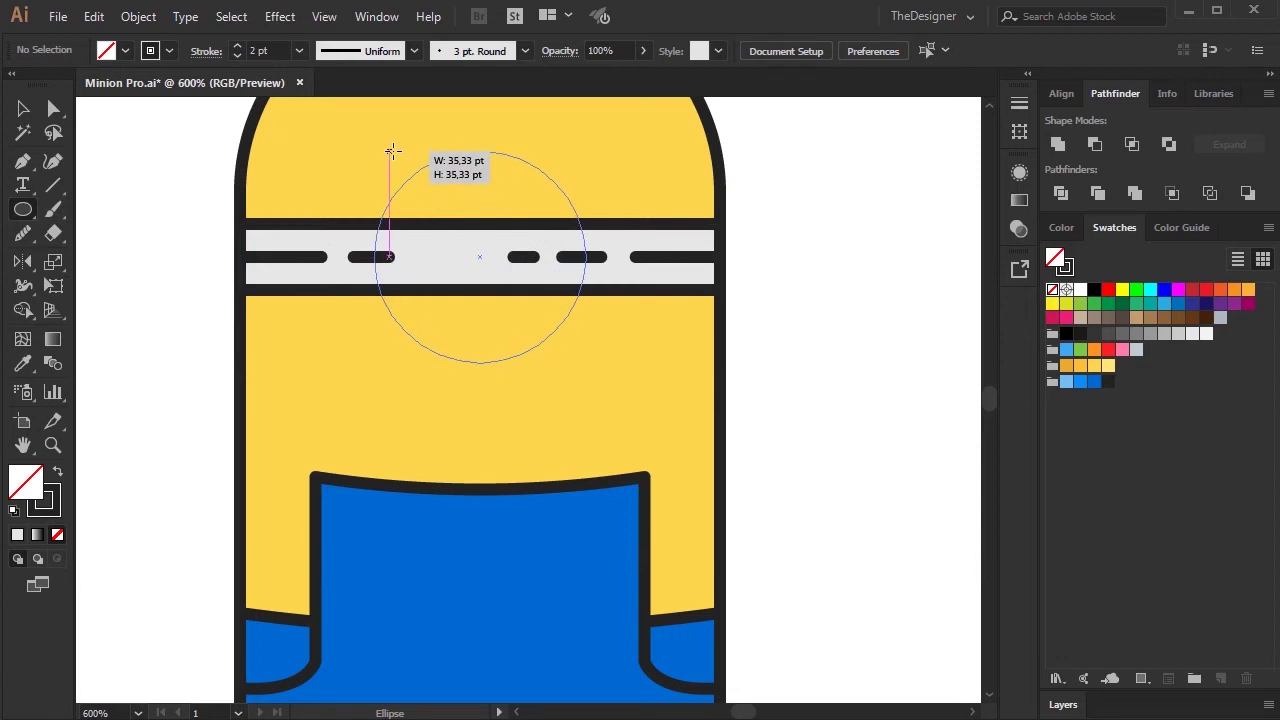
left_click_drag(392, 151, 406, 155)
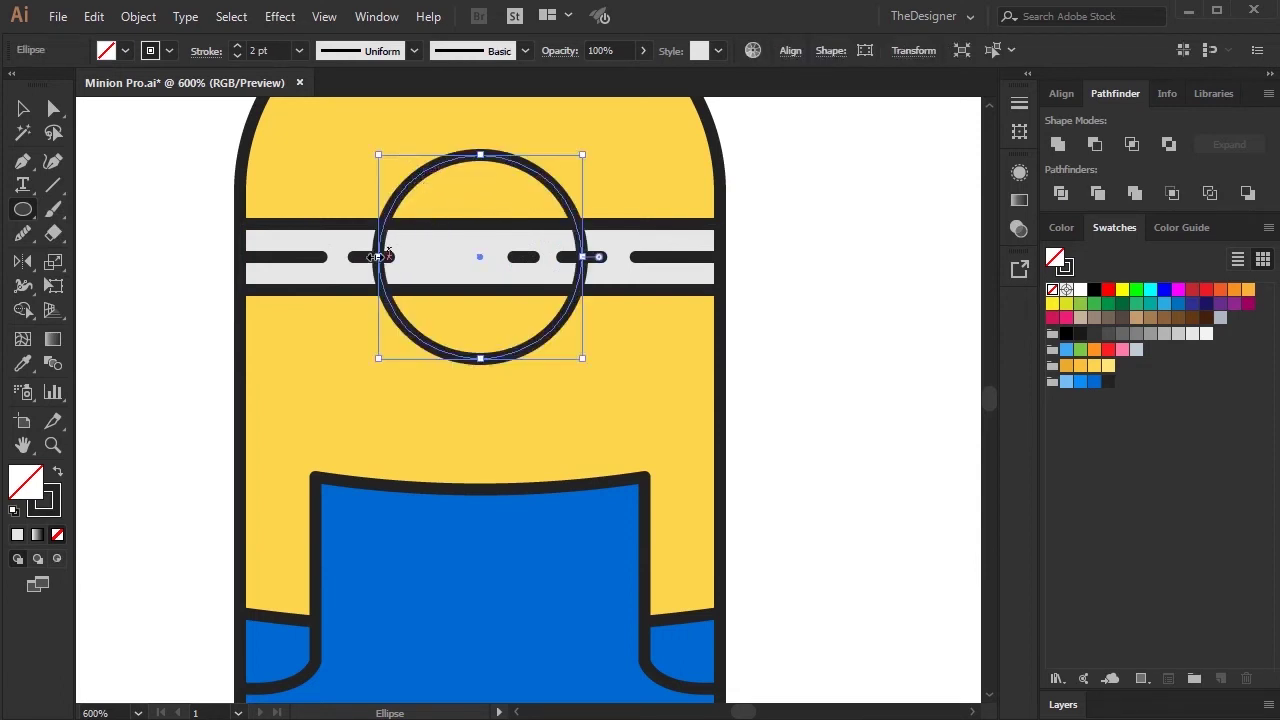
key("i")
left_click(329, 243)
Trim the leftmost strap dash and nudge the short dash beside the goggle to the left
key("v")
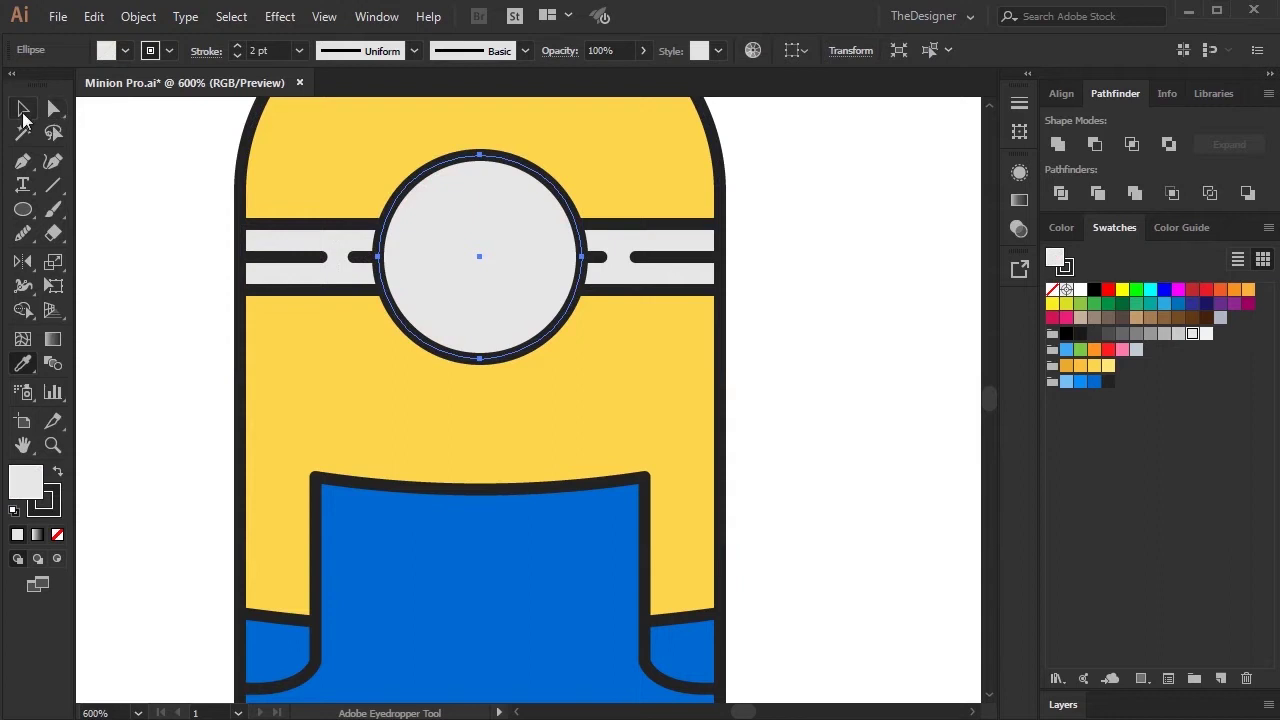
left_click(315, 262)
key("a")
left_click(320, 262)
left_click_drag(320, 265, 321, 263)
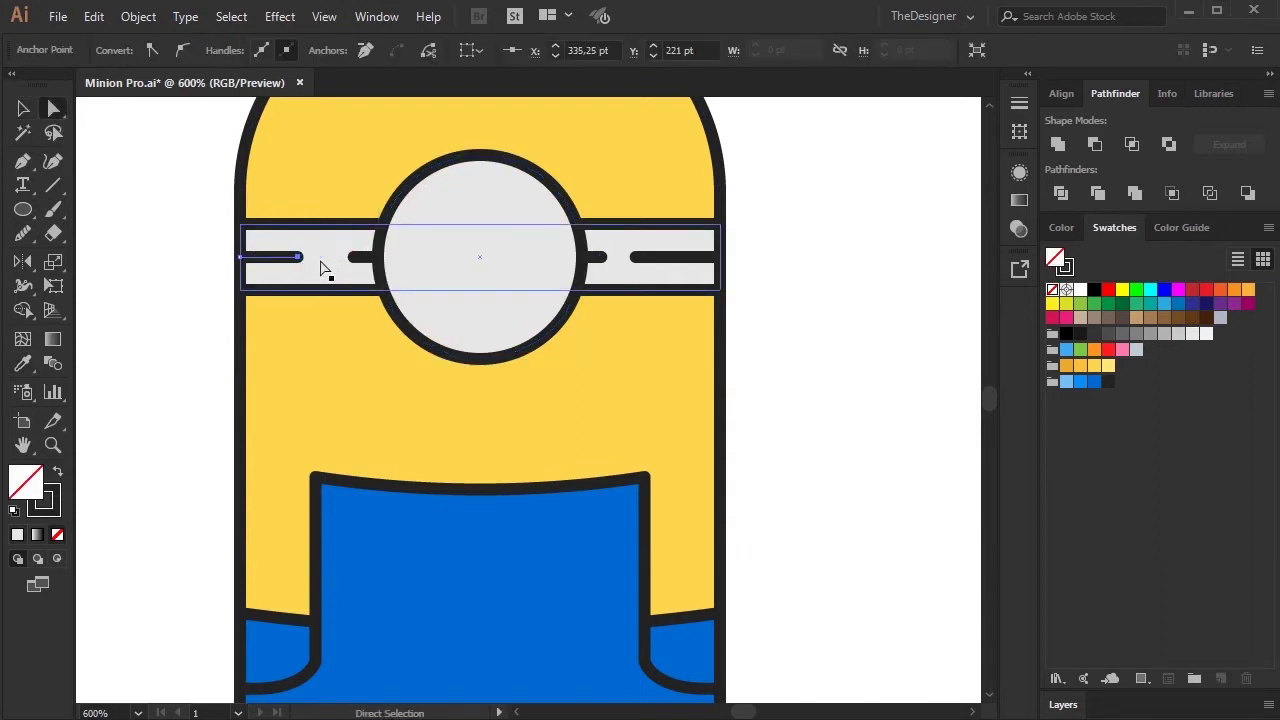
left_click(362, 258)
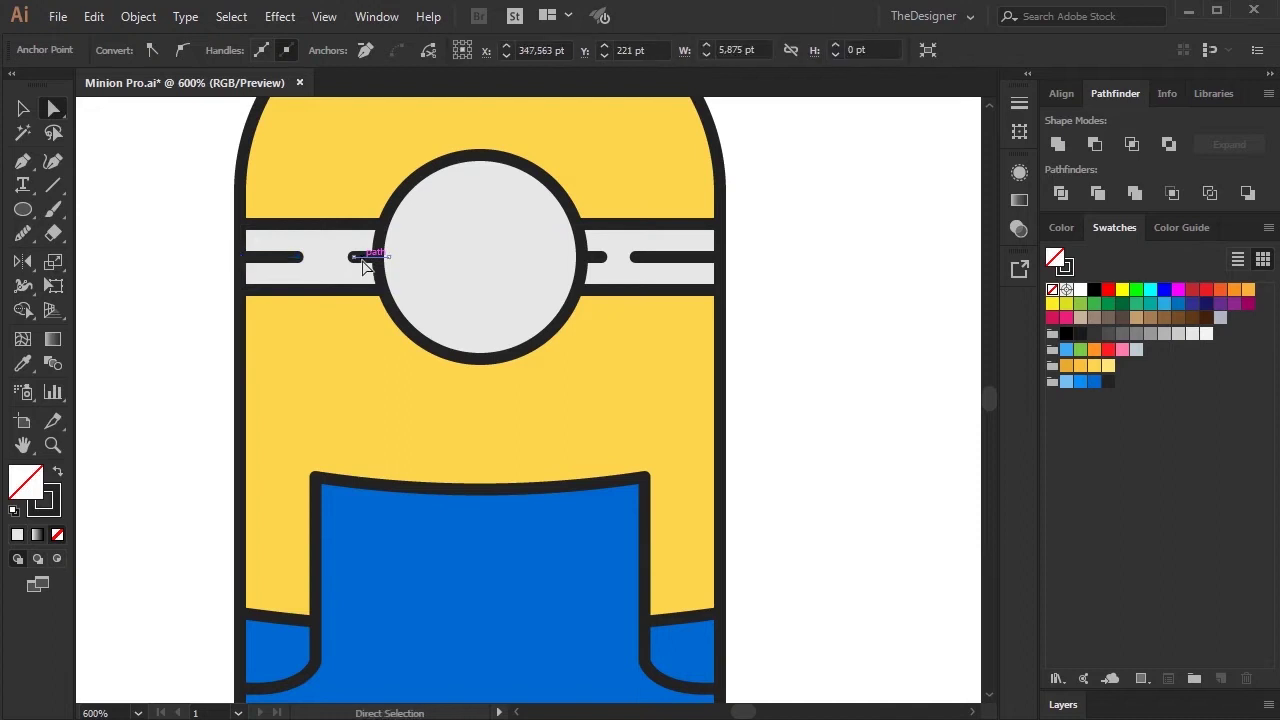
key("Left")
key("Left")
key("Left")
left_click(810, 270)
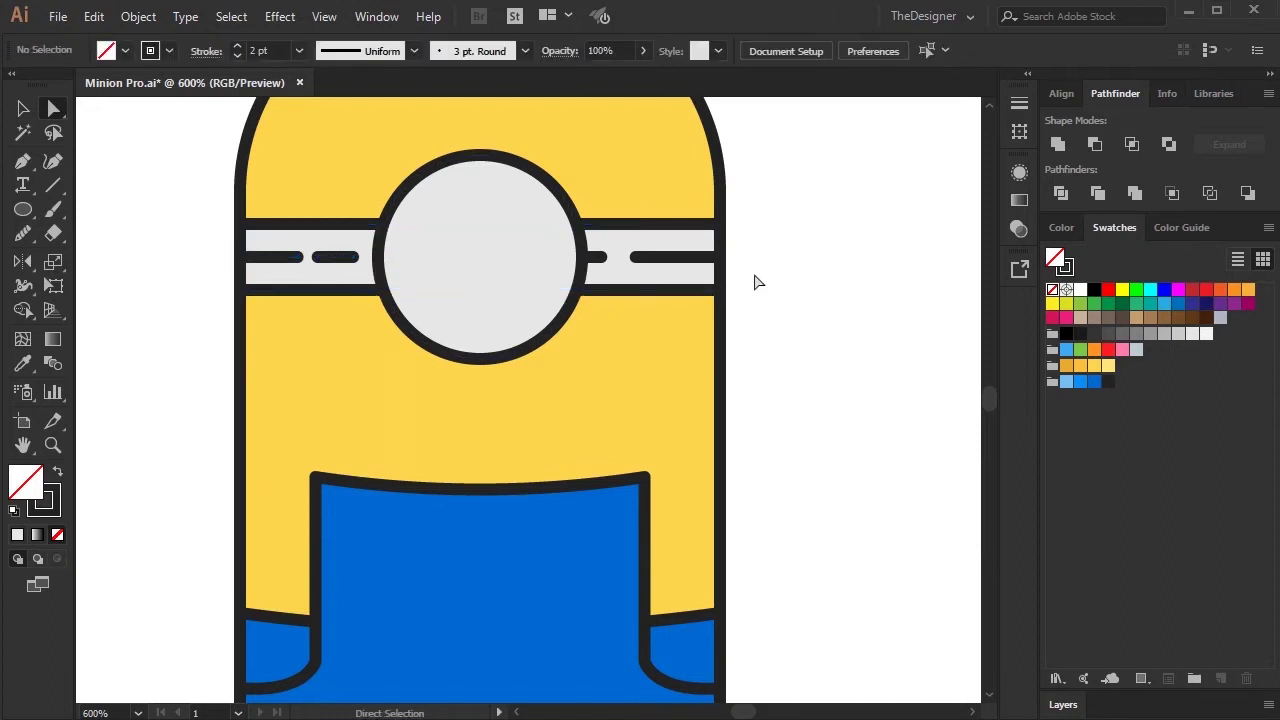
left_click(570, 300)
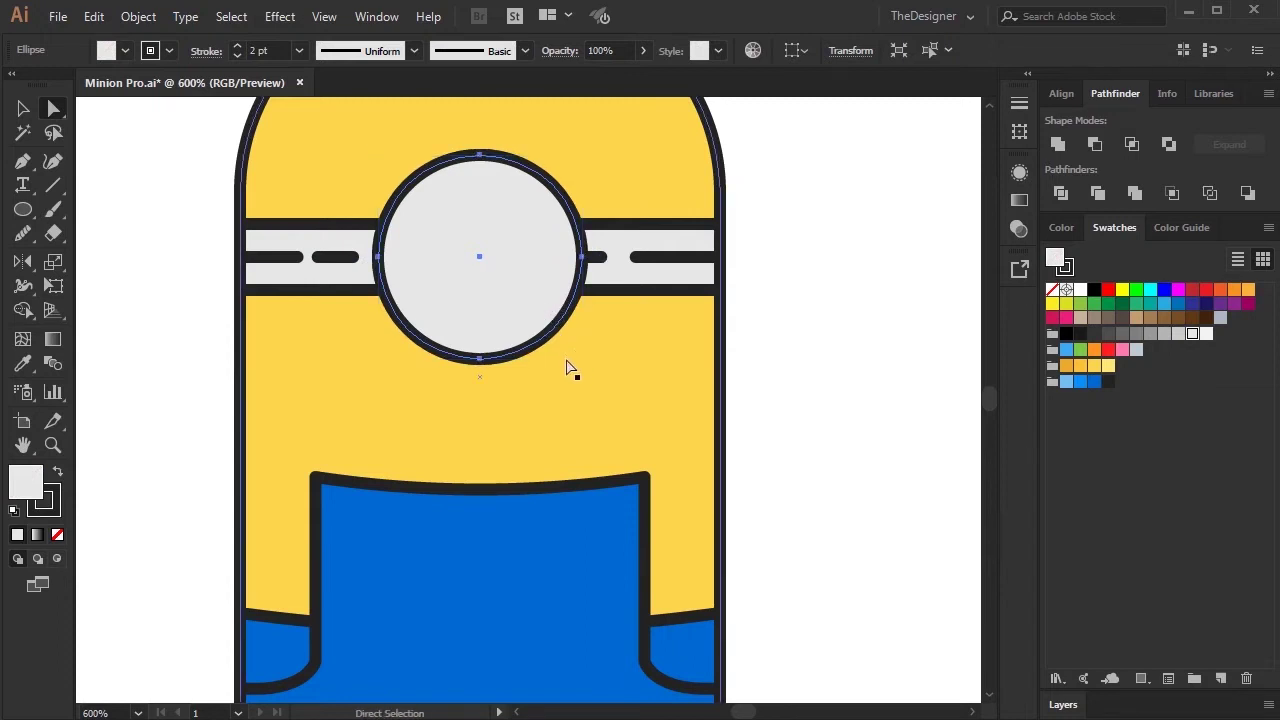
Make a 21.83 pt inner lens circle and paste a copy in front of it
left_click(24, 109)
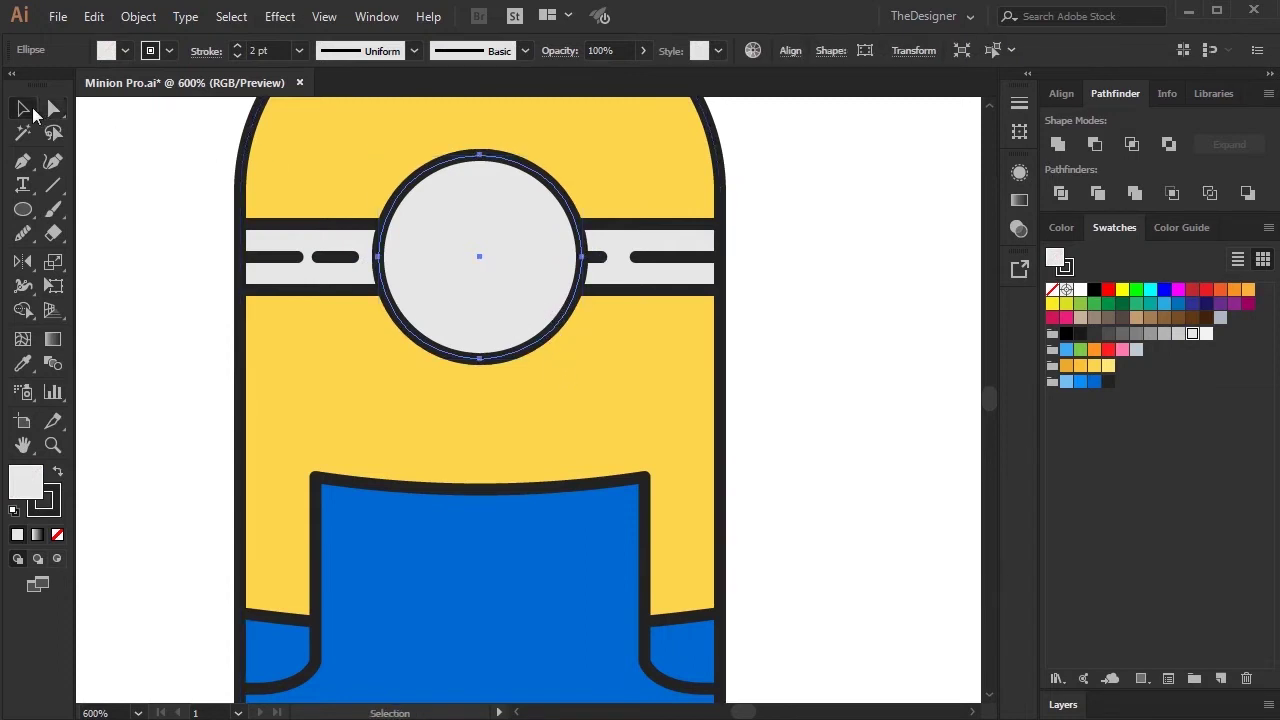
left_click_drag(581, 357, 543, 318)
left_click(791, 340)
left_click(472, 258)
left_click(150, 22)
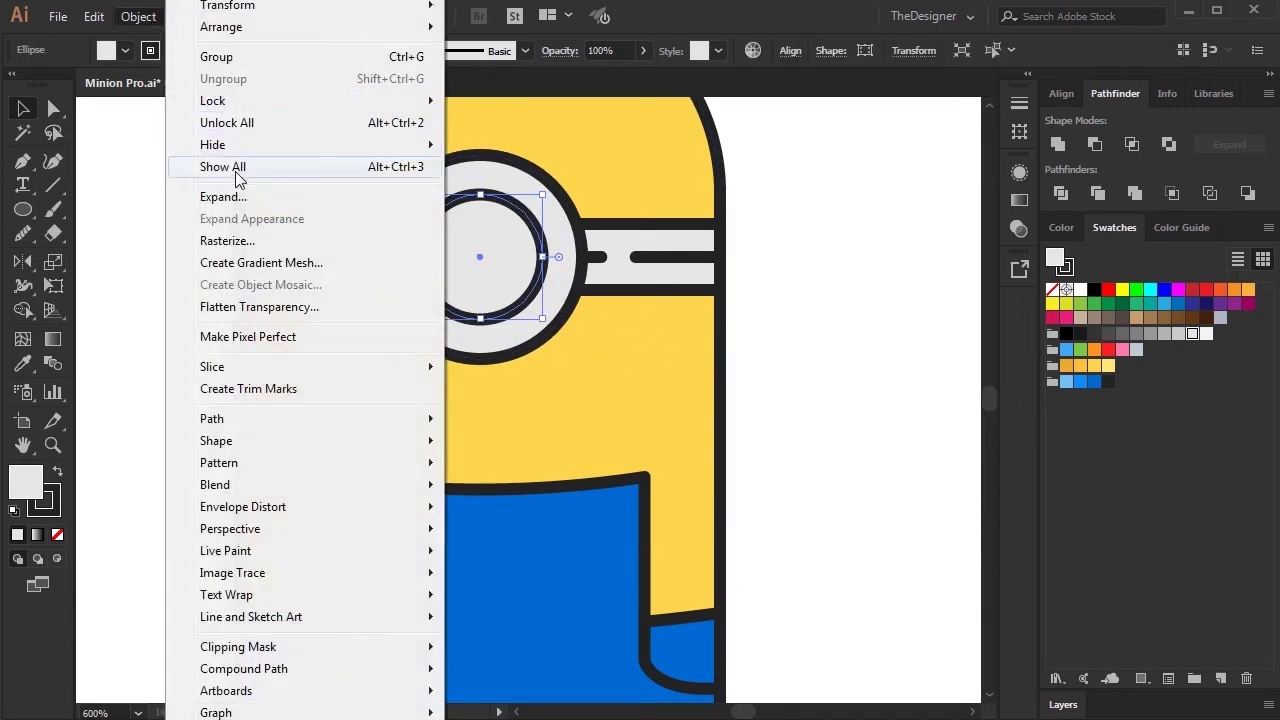
left_click(125, 113)
left_click(94, 16)
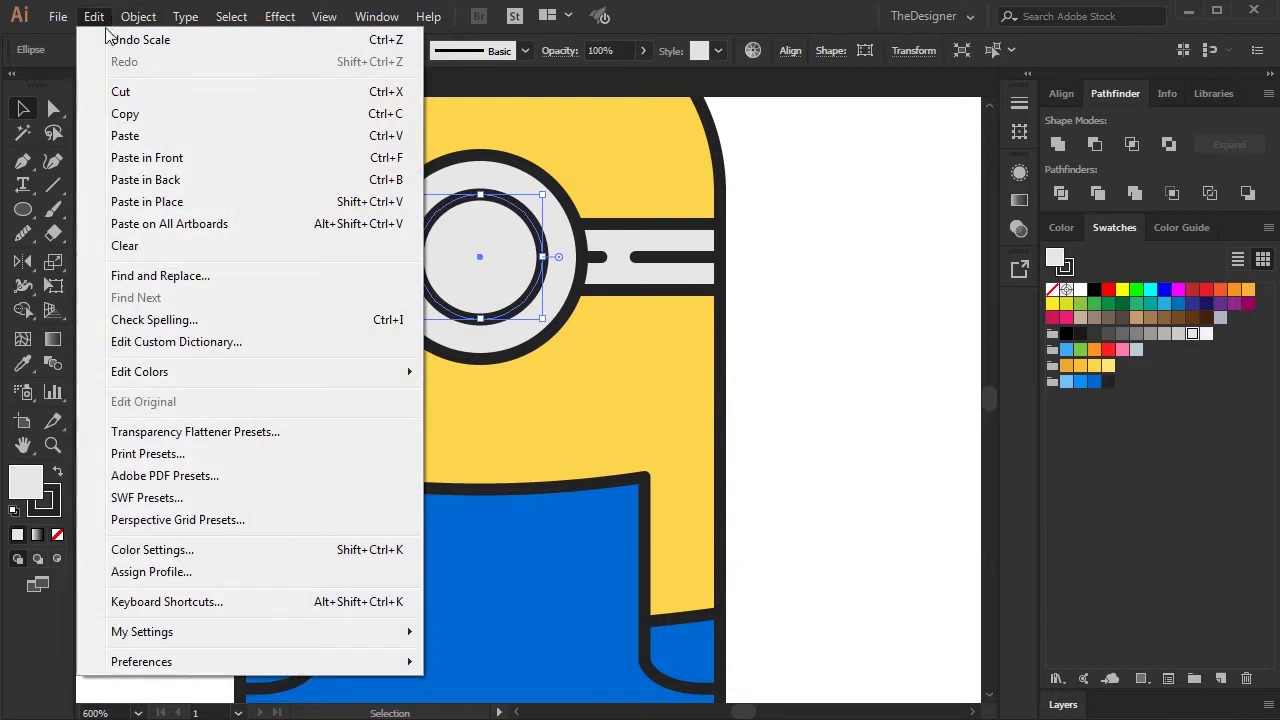
left_click(165, 163)
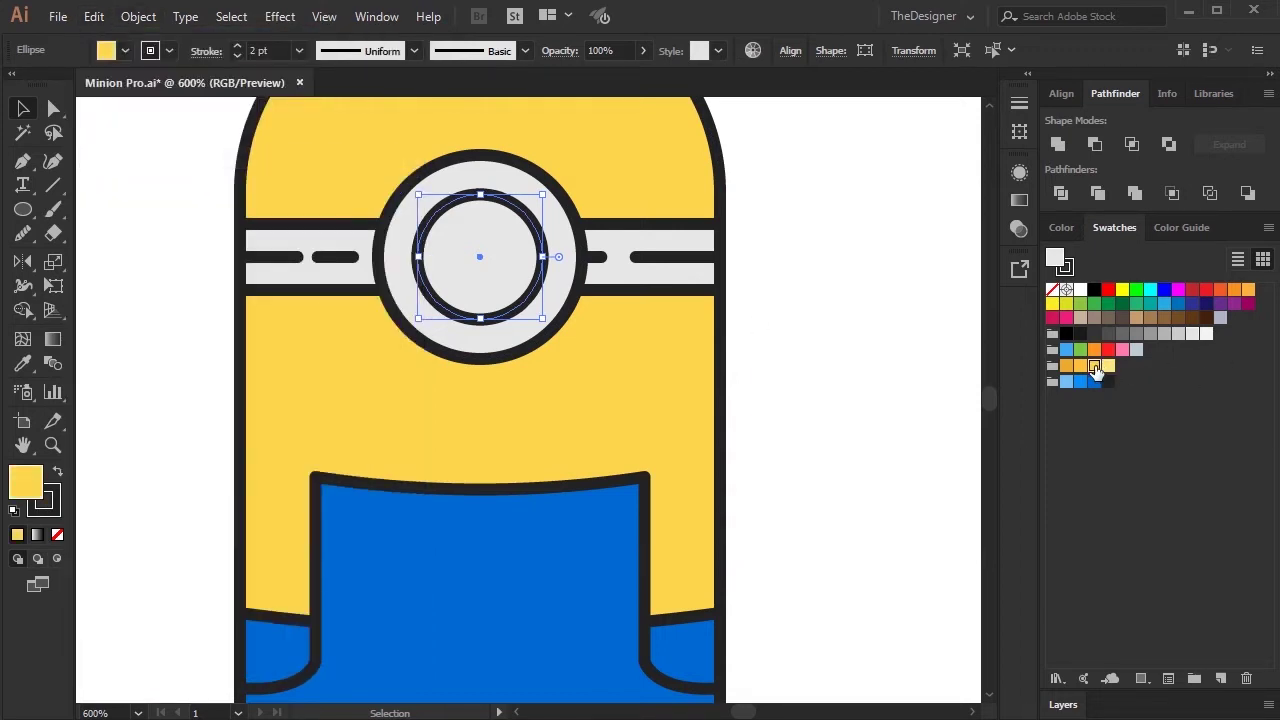
Delete the yellow copy's bottom anchor and join its ends into a half-circle eyelid
key("a")
left_click(490, 318)
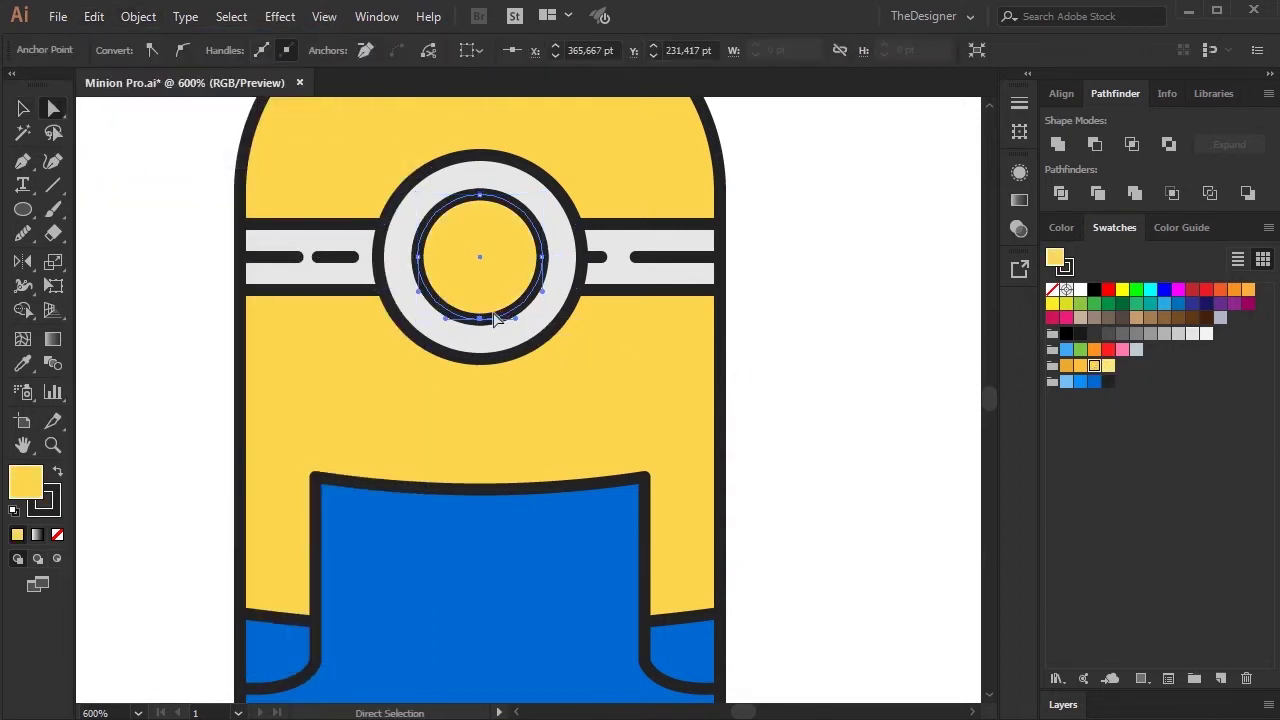
key("Delete")
left_click(541, 256)
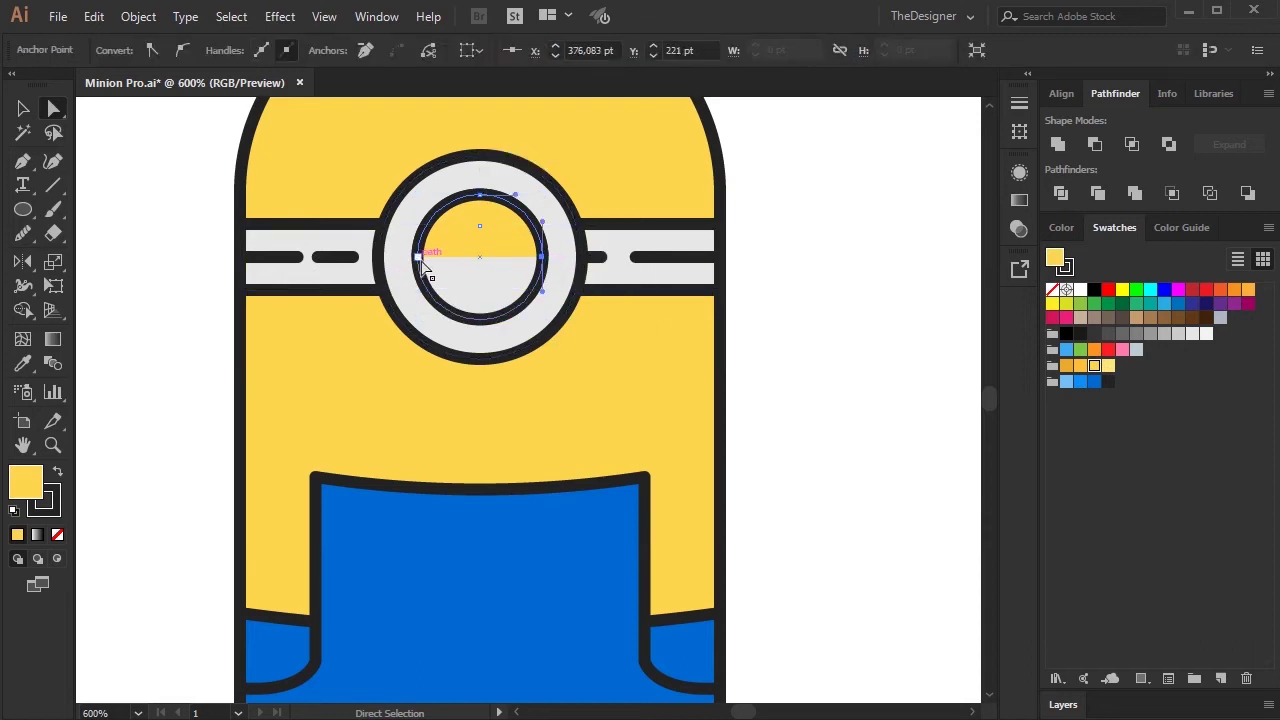
left_click(417, 256, "shift")
left_click(396, 50)
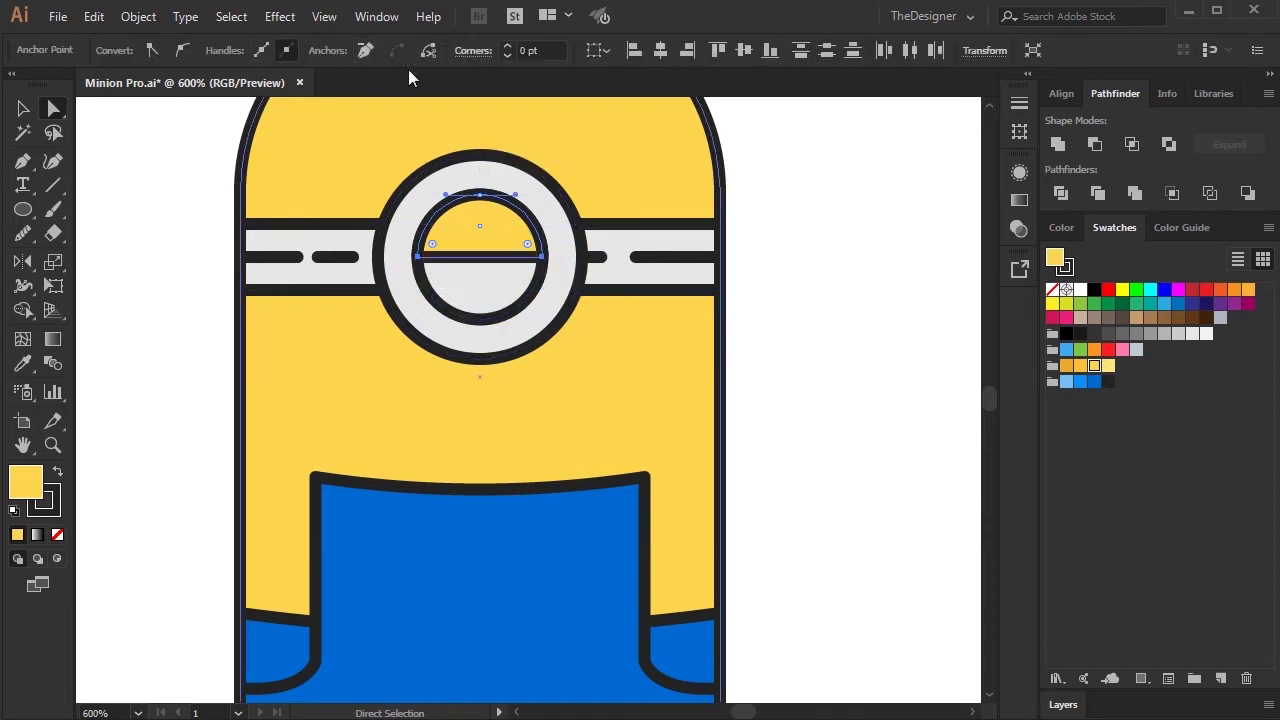
key("v")
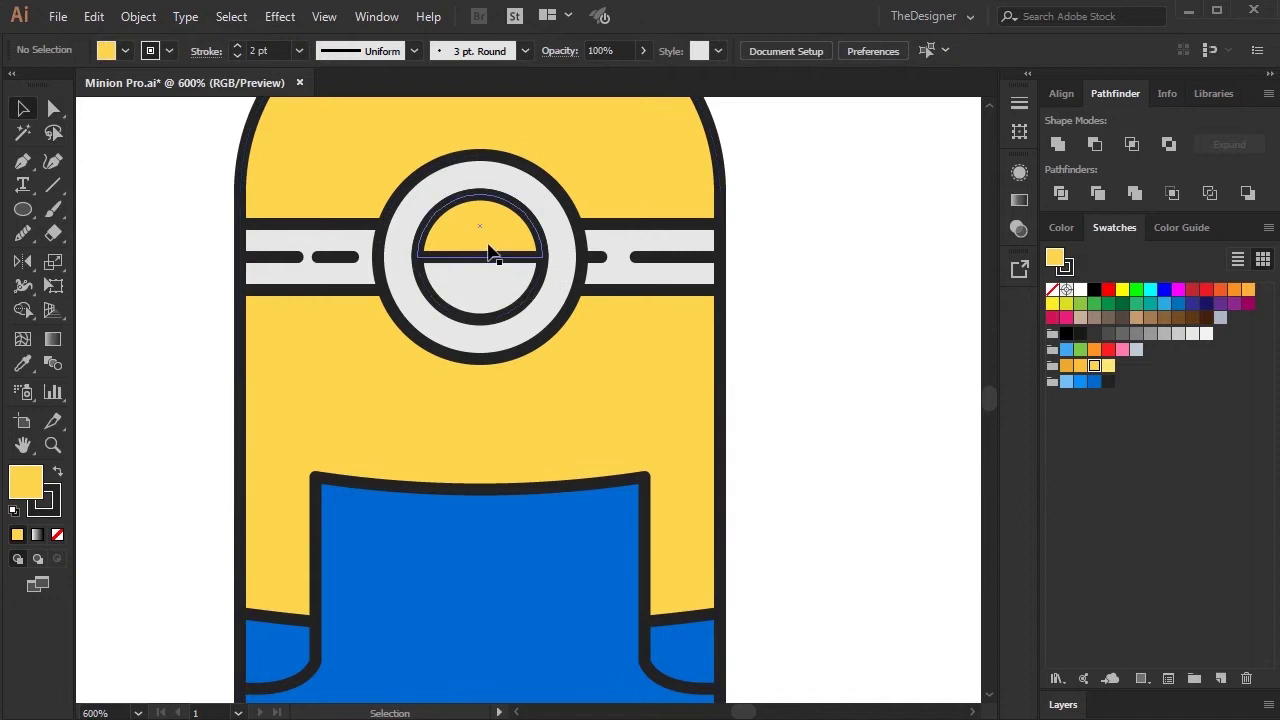
left_click(845, 302)
scroll(586, 294, "up", 2)
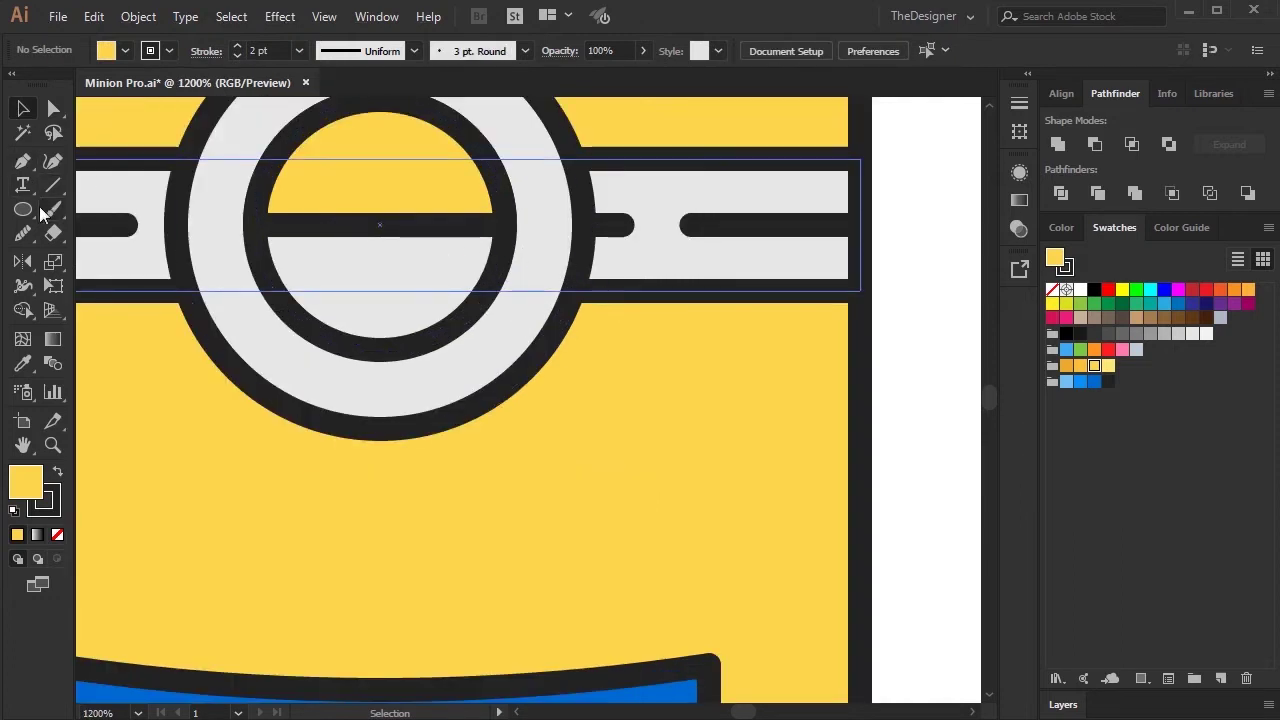
Draw a small outline-free pupil in the eye, send it behind the eyelid and nudge it down
left_click(33, 206)
left_click(80, 254)
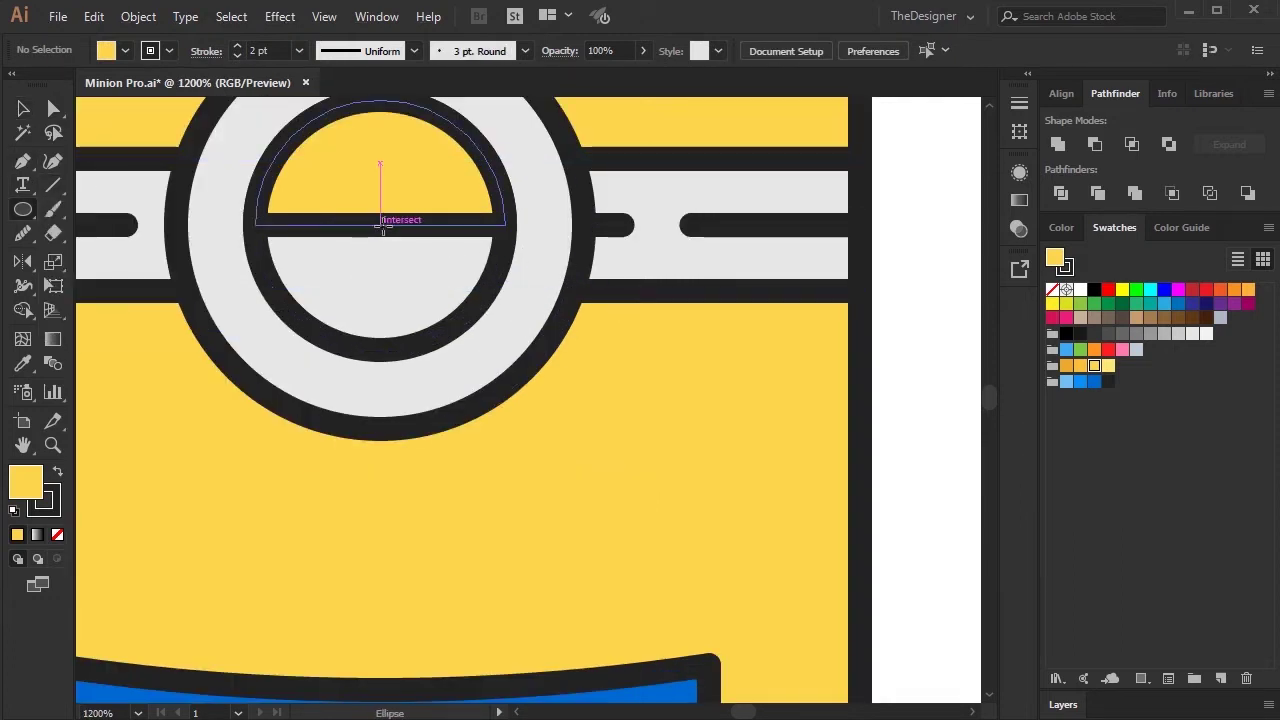
left_click_drag(380, 226, 393, 268)
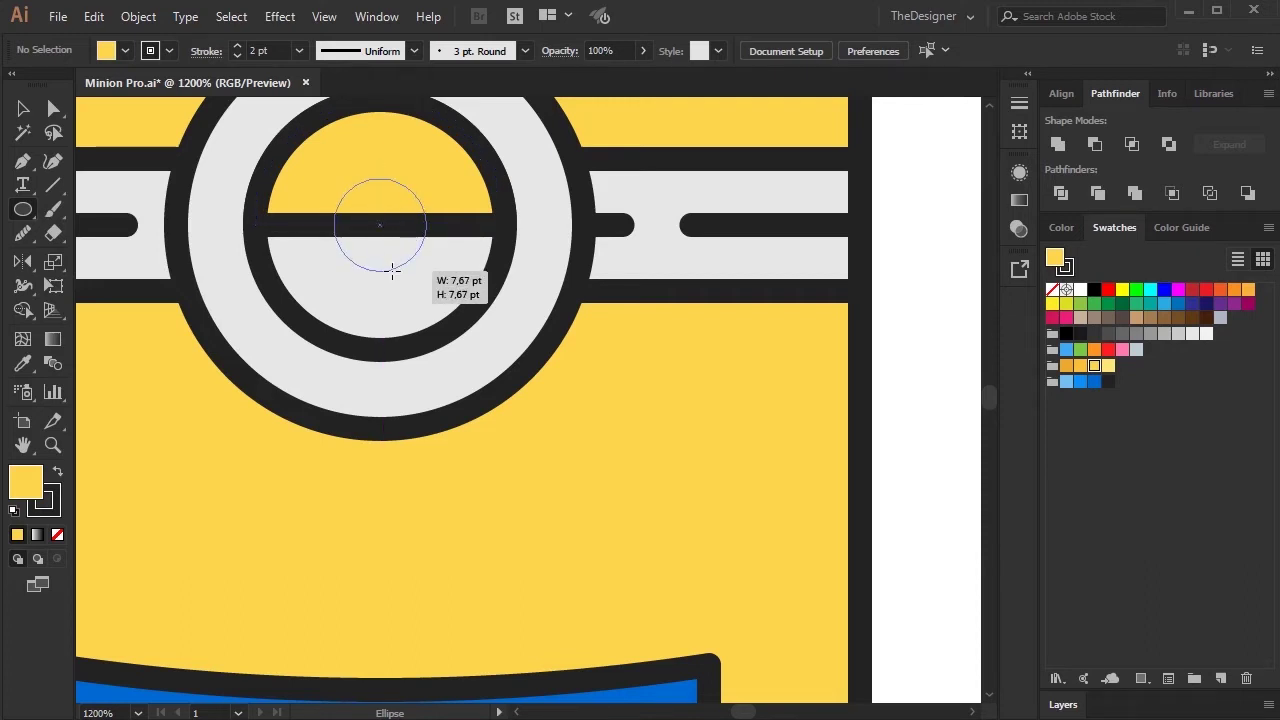
left_click_drag(392, 271, 393, 271)
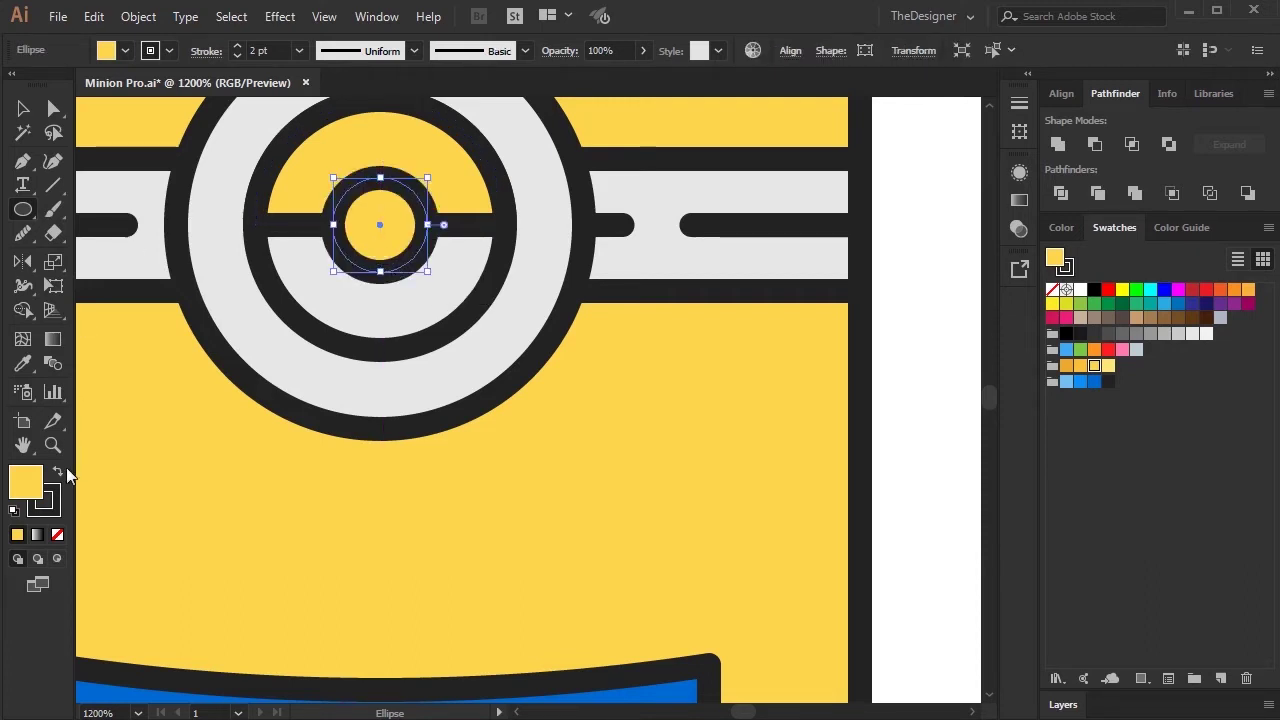
left_click(58, 471)
left_click(58, 511)
left_click(58, 533)
left_click(23, 108)
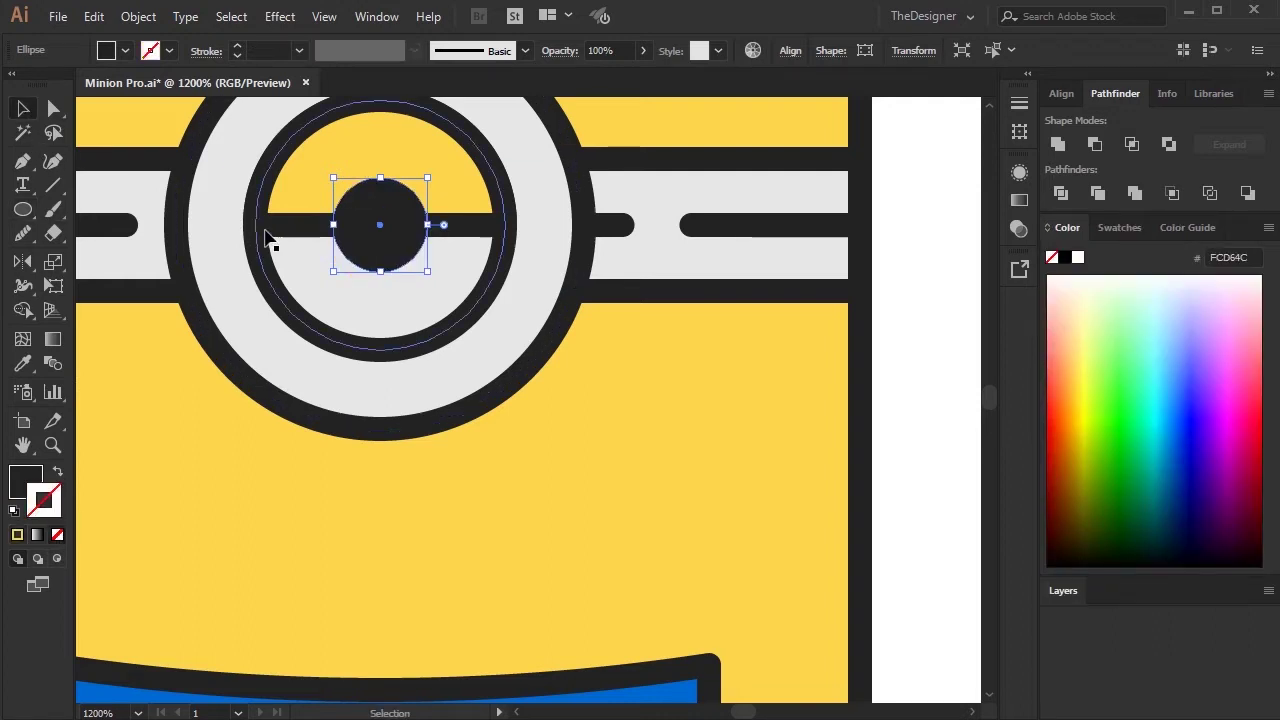
key("ctrl+bracketleft")
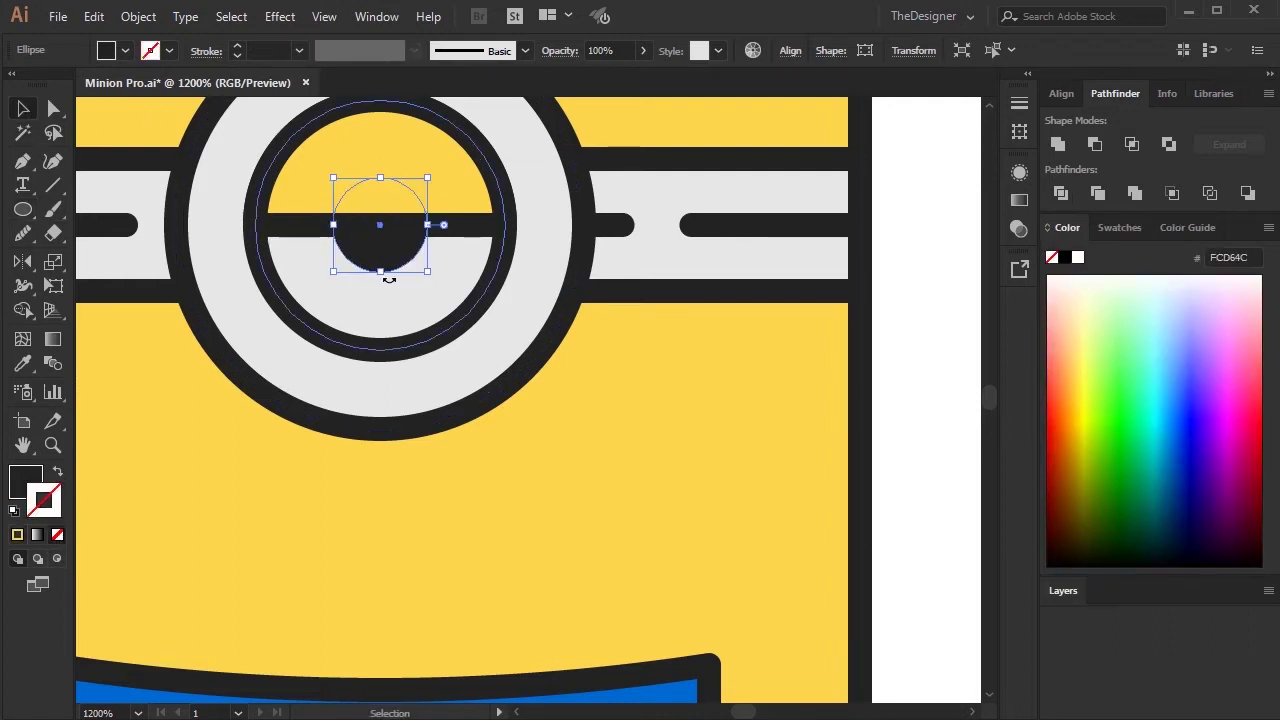
key("Down")
key("Down")
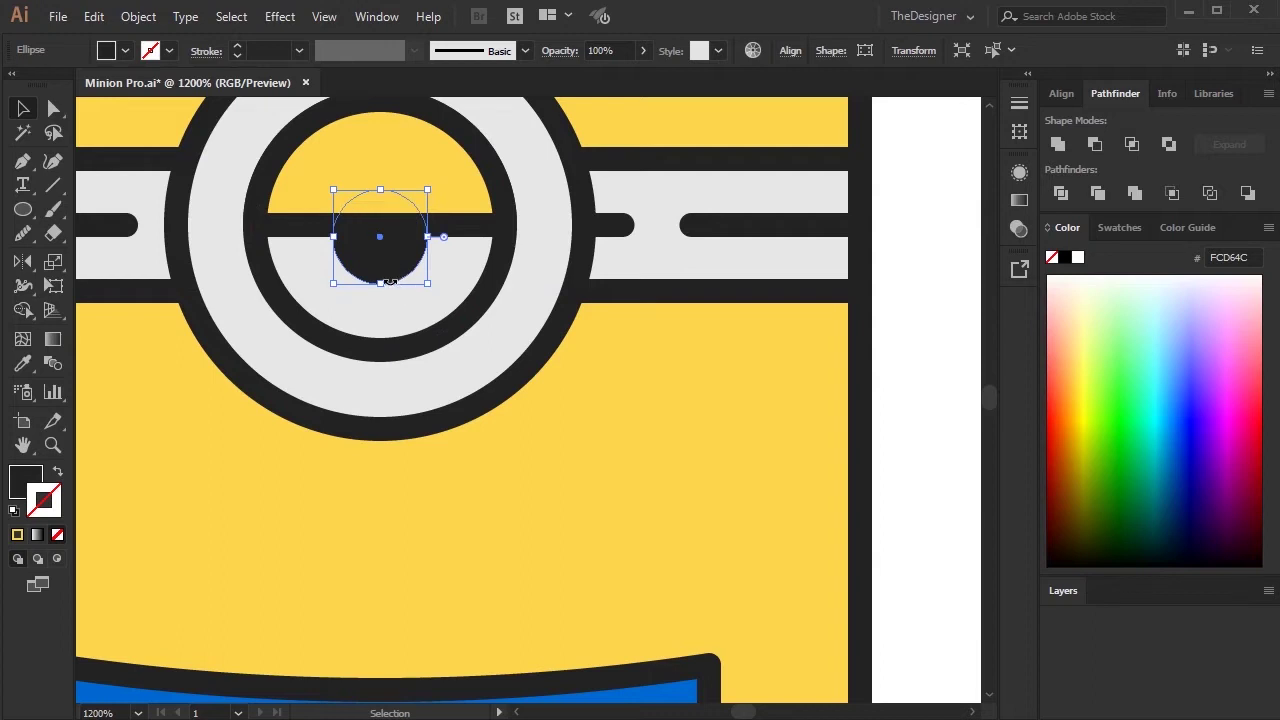
Fill the pupil with a brown swatch, leaving it without an outline
left_click(1113, 229)
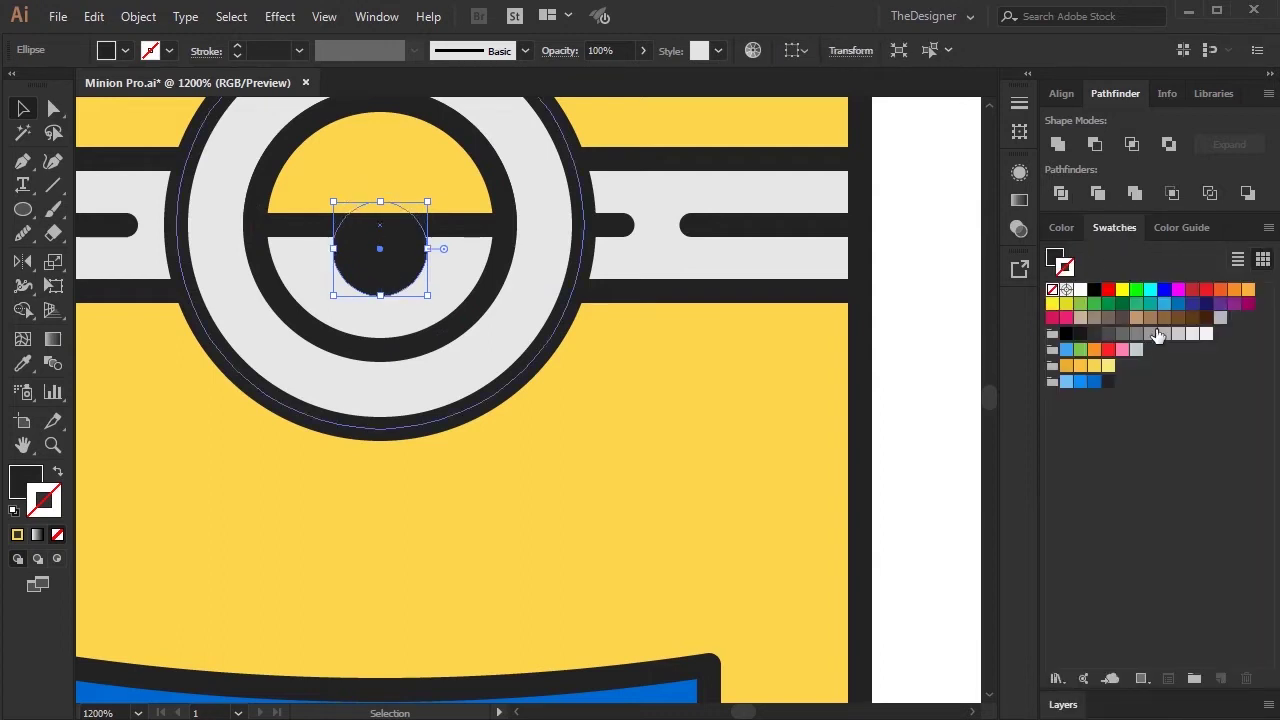
left_click(1193, 320)
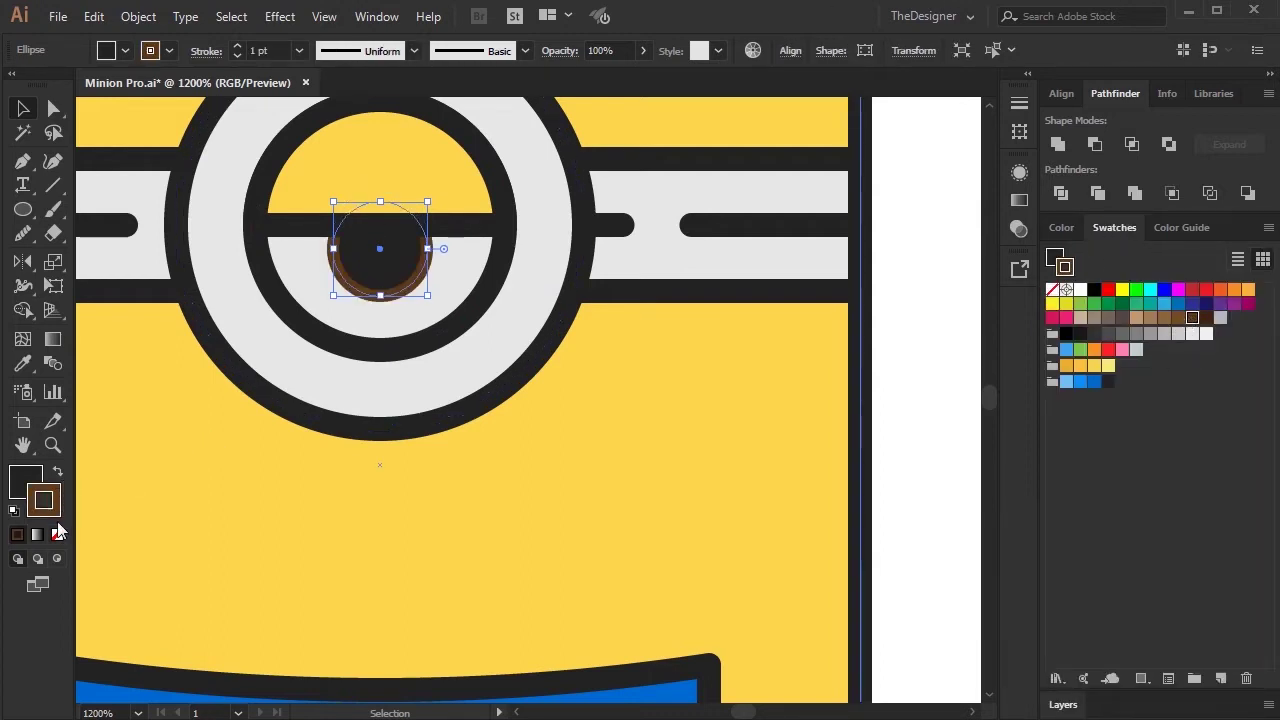
left_click(57, 534)
left_click(1125, 229)
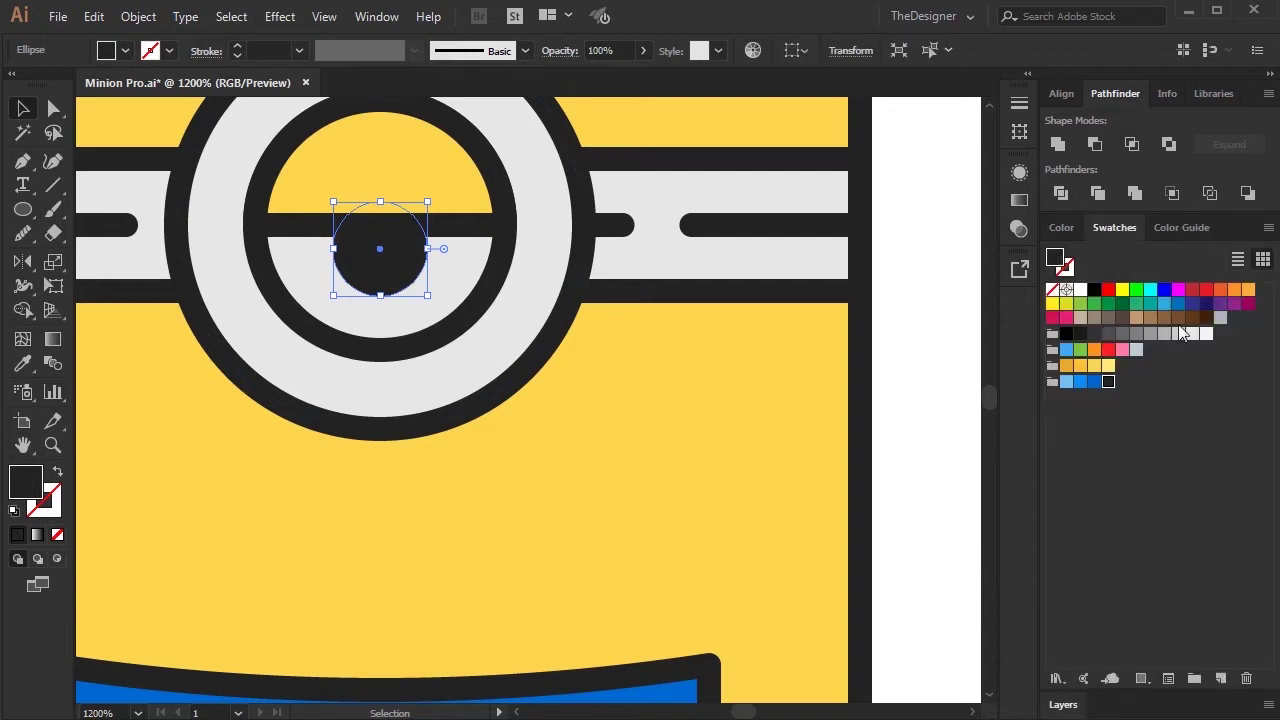
left_click(1178, 318)
scroll(548, 280, "down", 1)
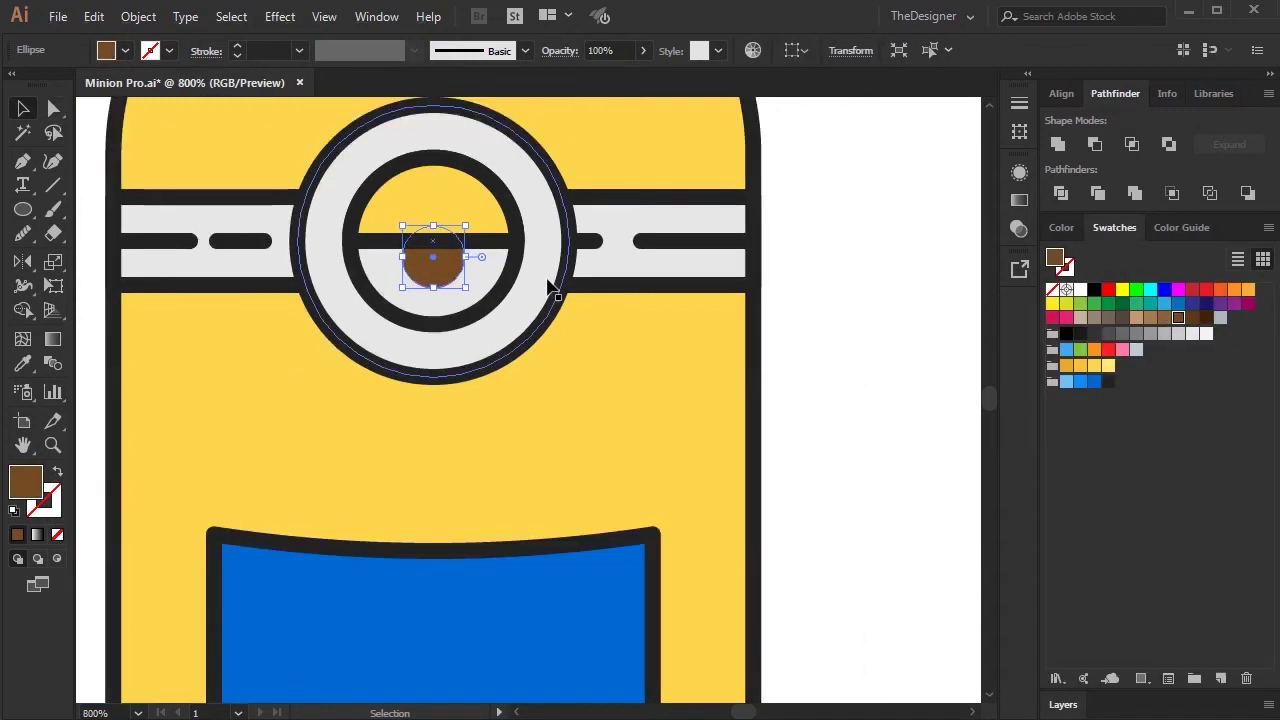
scroll(548, 280, "down", 2)
left_click(785, 258)
scroll(572, 226, "up", 1)
scroll(543, 277, "down", 1)
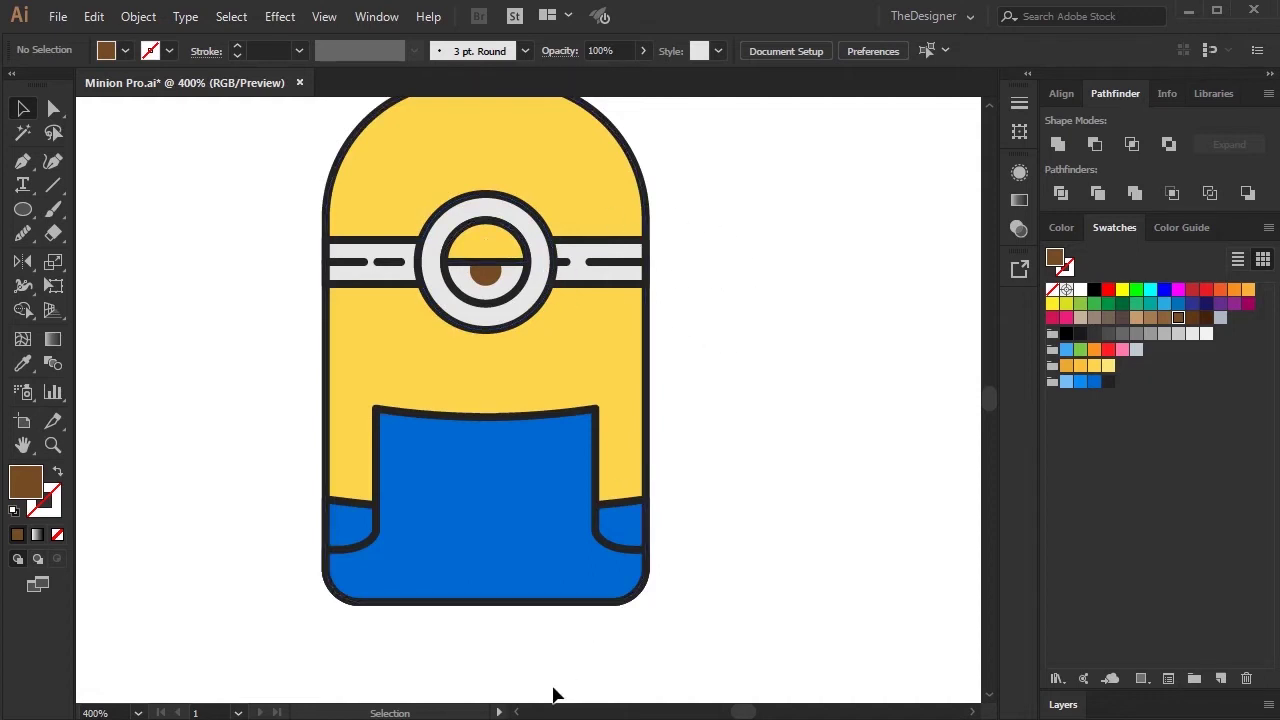
Draw a small rectangle to the left of the minion
left_click_drag(310, 578, 365, 620)
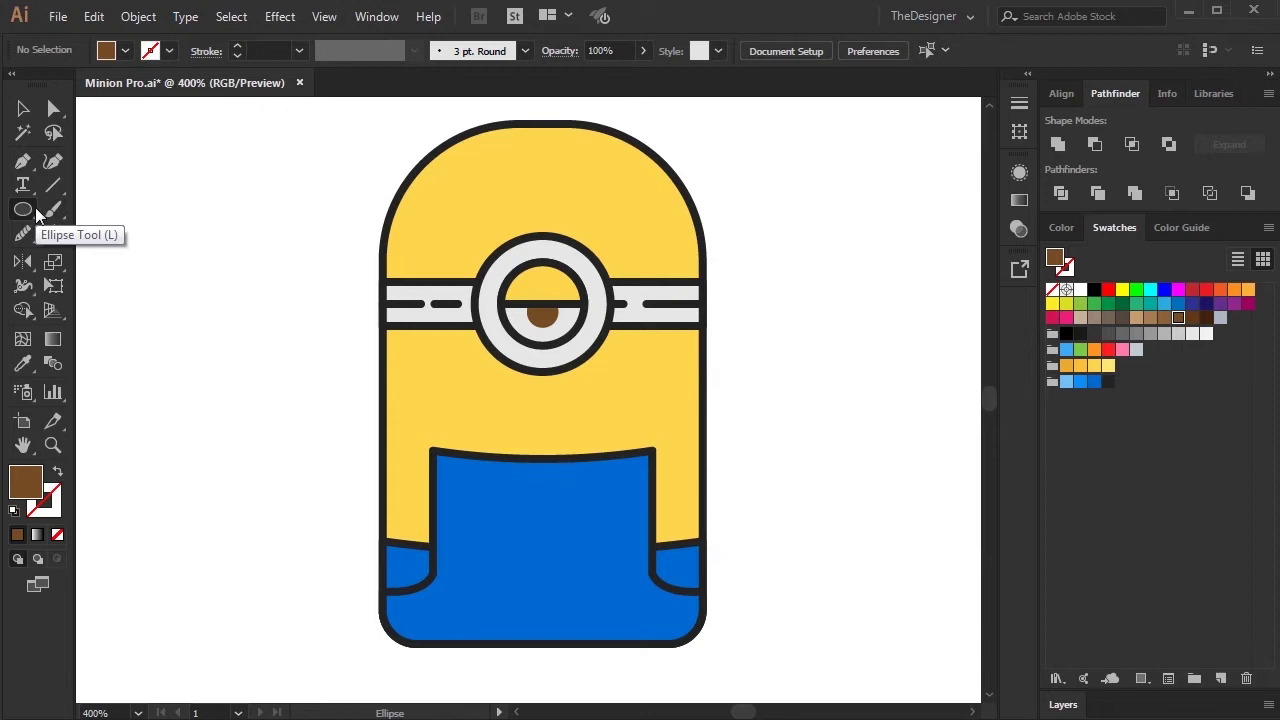
left_click_drag(36, 213, 100, 206)
scroll(231, 371, "up", 1)
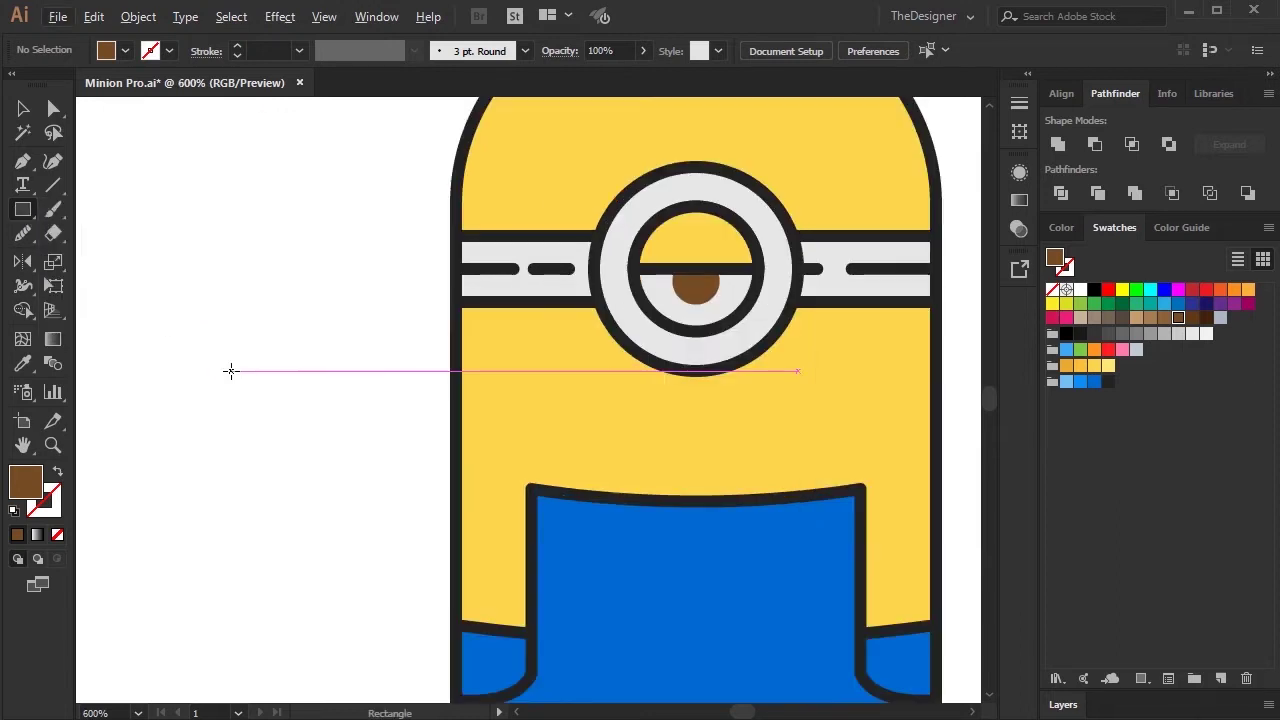
left_click_drag(188, 428, 296, 509)
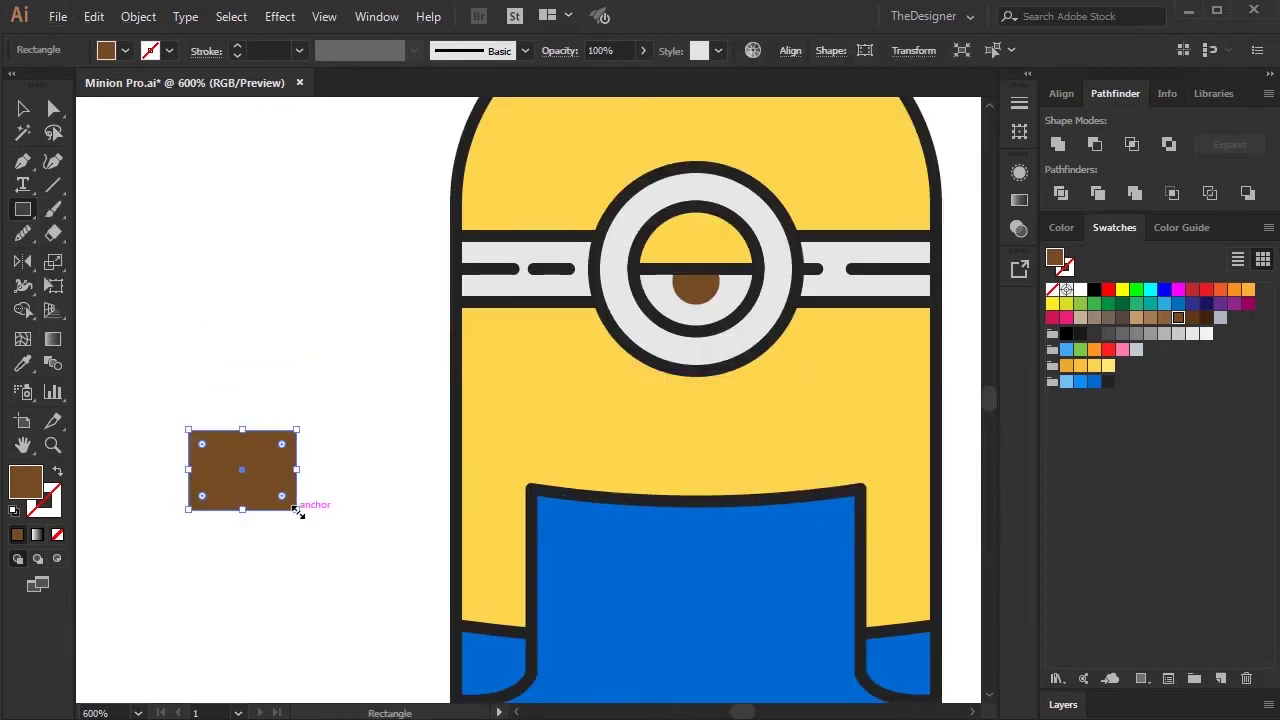
Sample the overalls' blue fill and dark outline onto the rectangle
key("i")
left_click(612, 566)
left_click(26, 112)
left_click(265, 368)
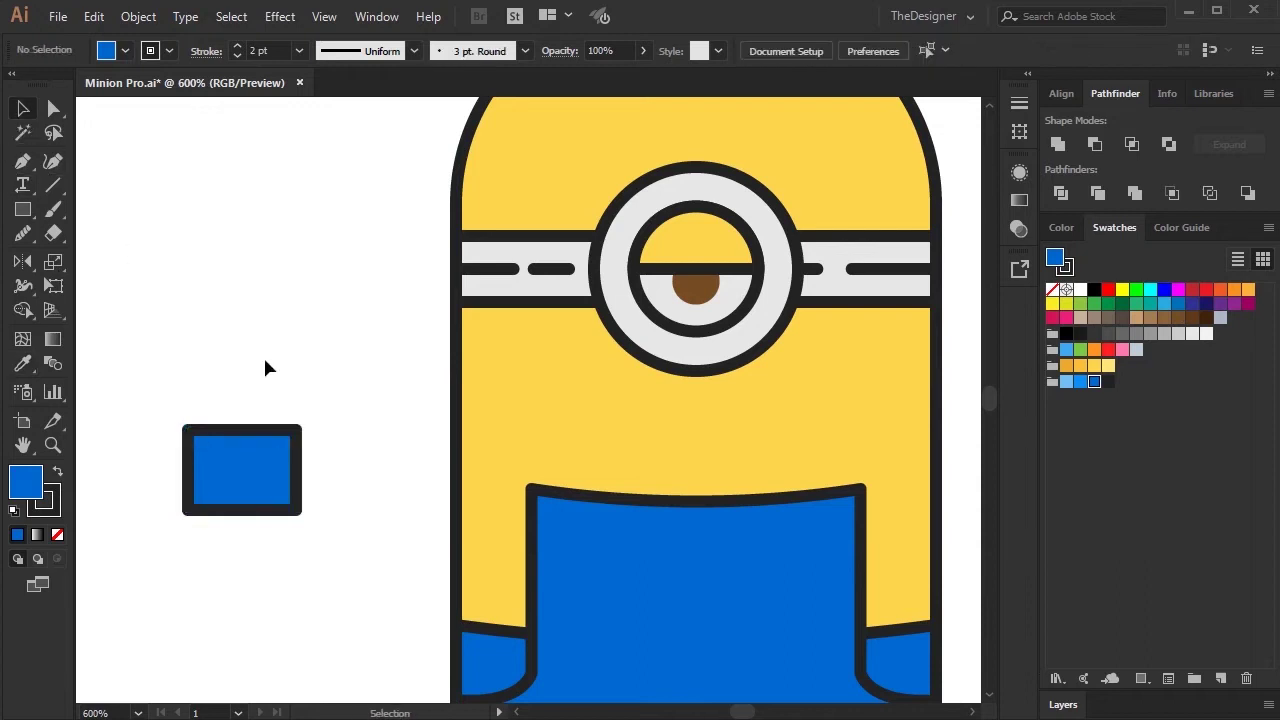
left_click(258, 510)
Round the rectangle's bottom corners and stretch it wider into a pocket
key("a")
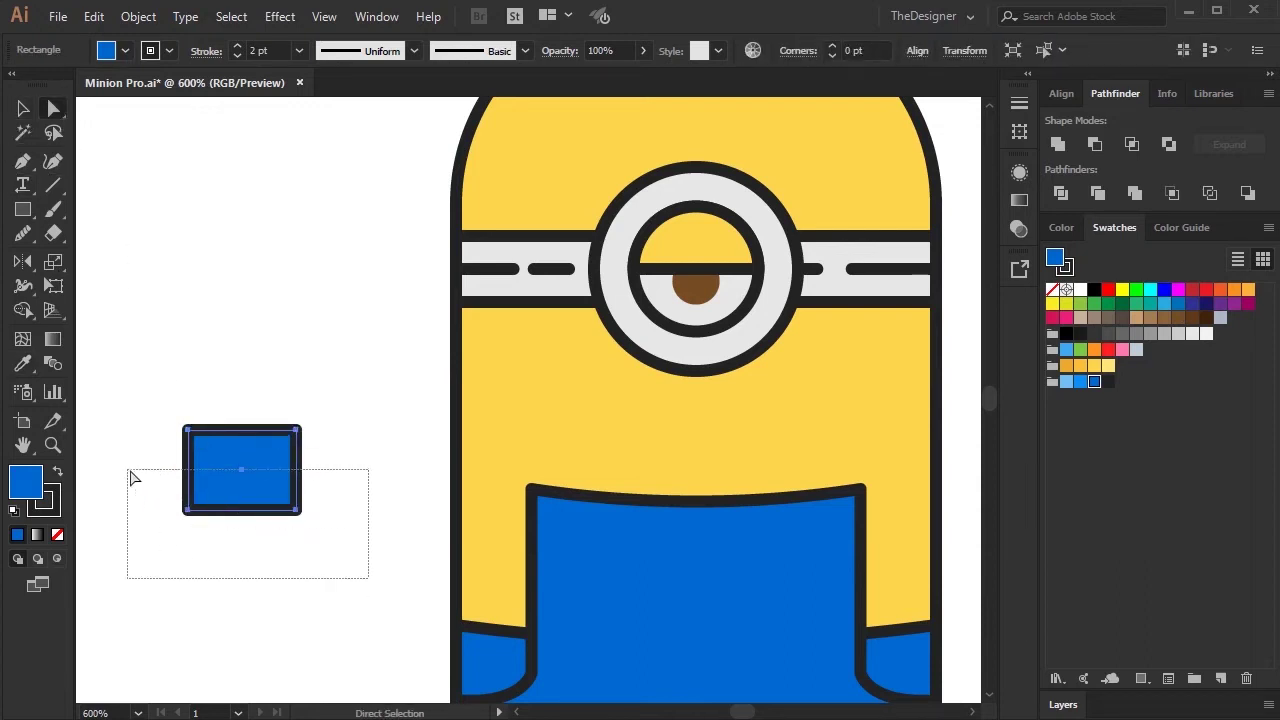
left_click_drag(134, 478, 130, 471)
left_click_drag(286, 504, 273, 482)
left_click(24, 110)
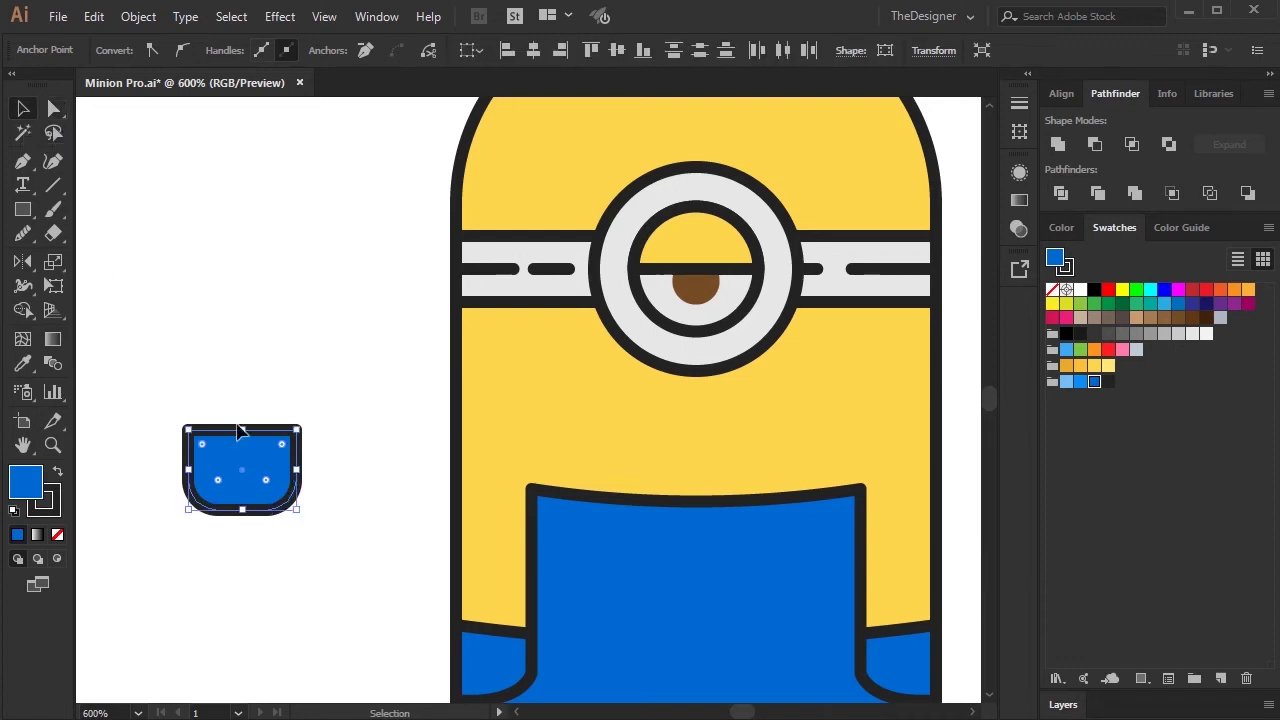
left_click_drag(298, 470, 317, 471)
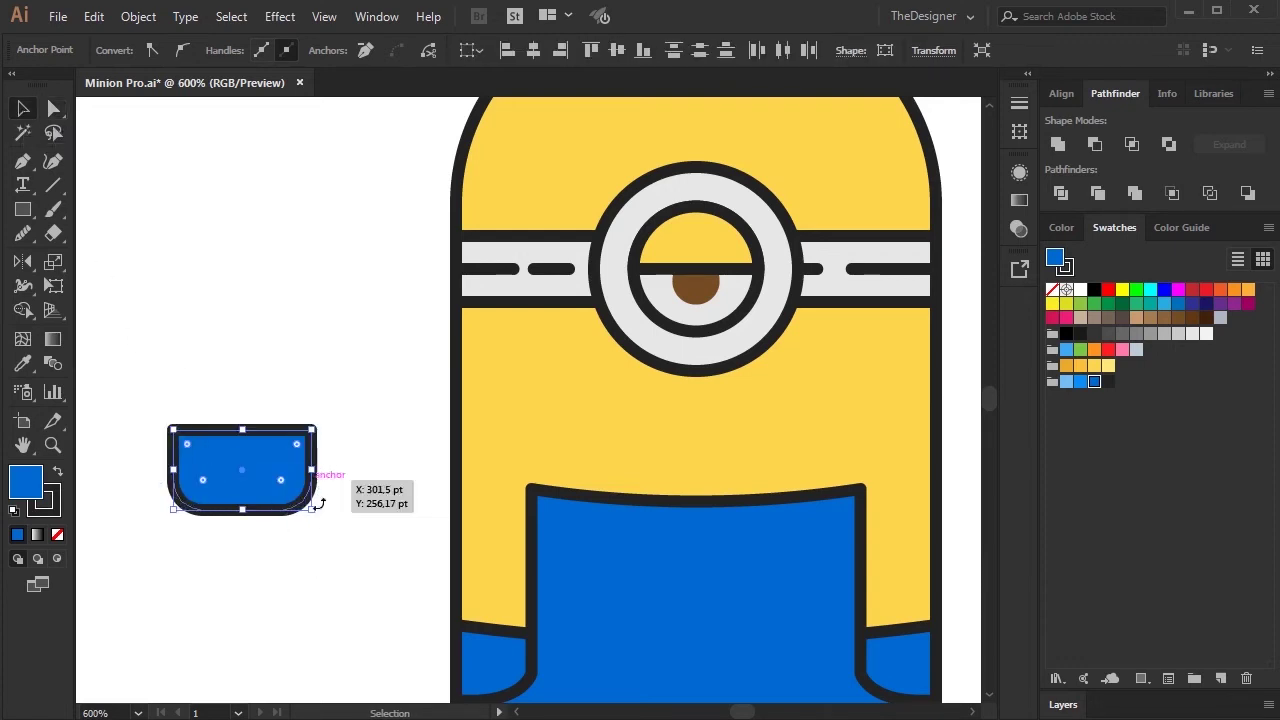
Lower the pocket's bottom edge slightly and give it a lighter blue fill
left_click(312, 563)
left_click(260, 483)
left_click_drag(242, 514, 290, 408)
left_click(270, 578)
left_click(272, 494)
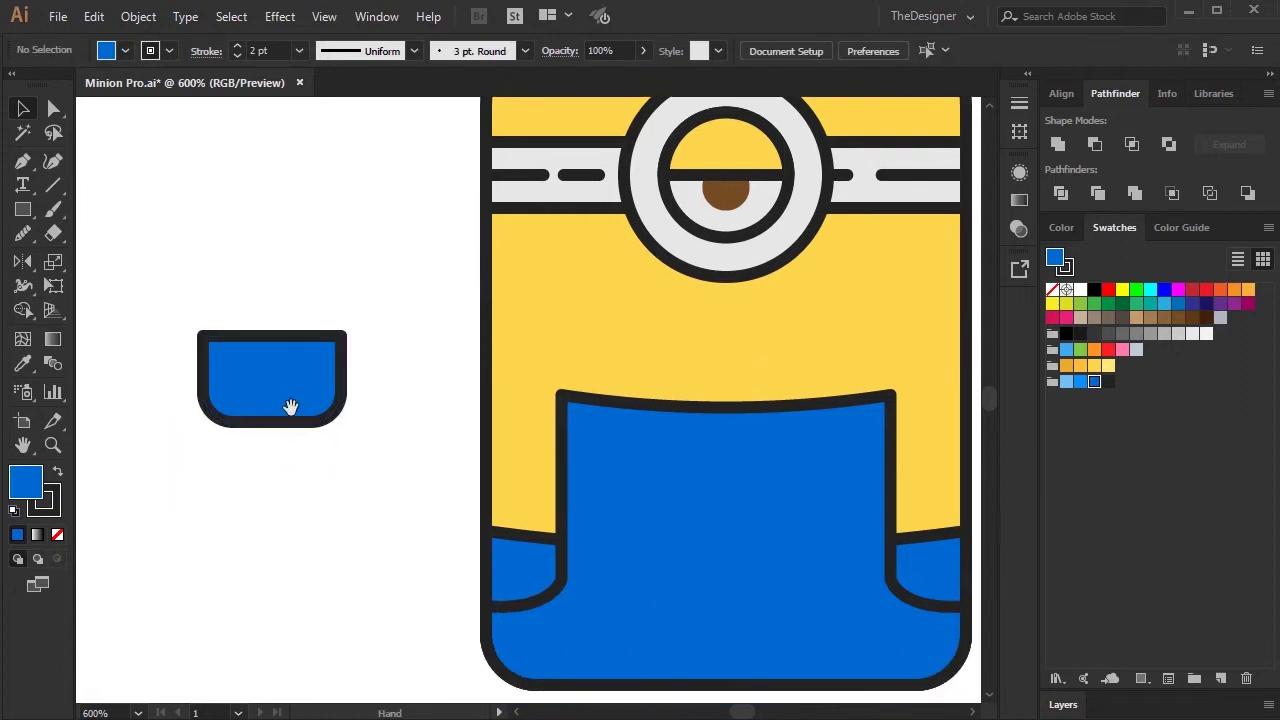
left_click(1080, 383)
left_click(361, 365)
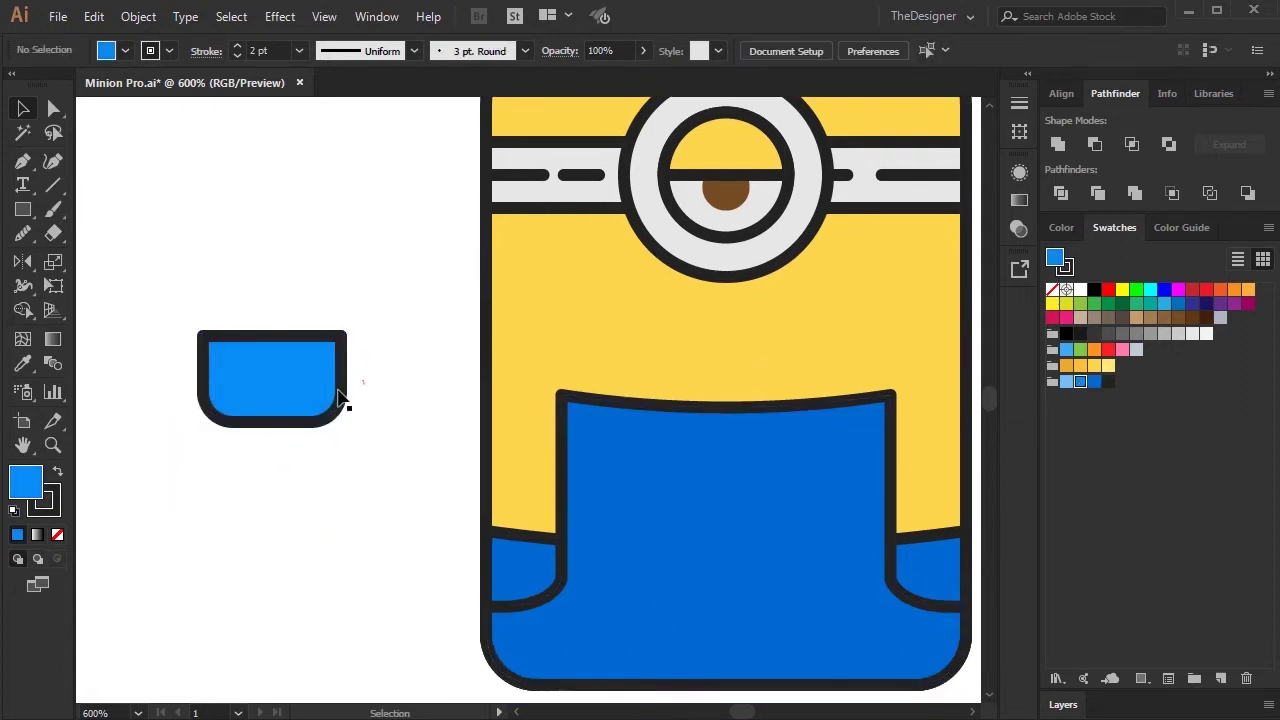
Draw a dark, outline-free circle in the middle of the pocket
scroll(308, 394, "up", 1)
left_click_drag(23, 209, 110, 251)
mouse_move(232, 349)
left_mouse_down()
mouse_move(318, 420)
mouse_move(257, 377)
left_mouse_up()
left_click(57, 471)
left_click(57, 534)
key("v")
Draw a small blue square inside the circle and rotate it 45° into a diamond
key("ctrl+shift+a")
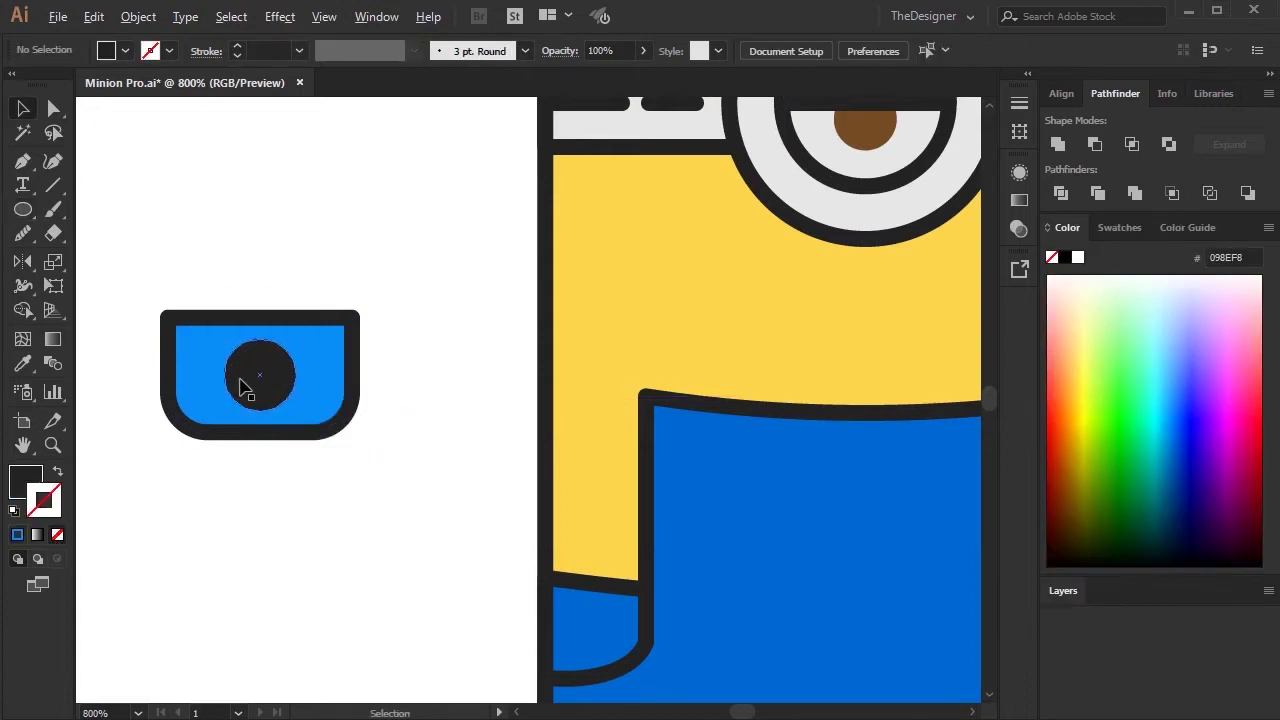
scroll(314, 413, "up", 1)
left_click_drag(23, 209, 110, 212)
left_click_drag(225, 334, 296, 403)
left_click(1114, 227)
left_click(1080, 381)
key("v")
mouse_move(305, 318)
left_mouse_down()
mouse_move(343, 380)
mouse_move(276, 380)
left_mouse_up()
Enlarge the diamond and add a small dark dot at its centre
key("ctrl+plus")
key("ctrl+shift+a")
key("l")
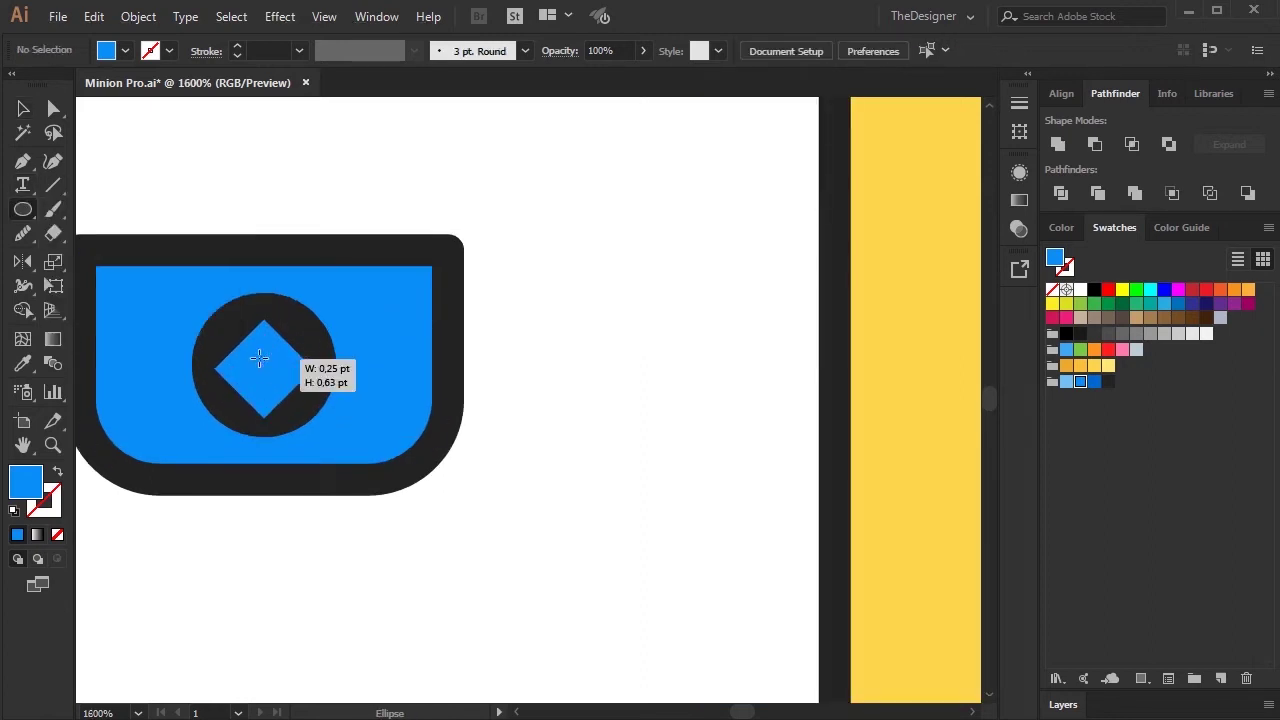
key("v")
key("ctrl+shift+a")
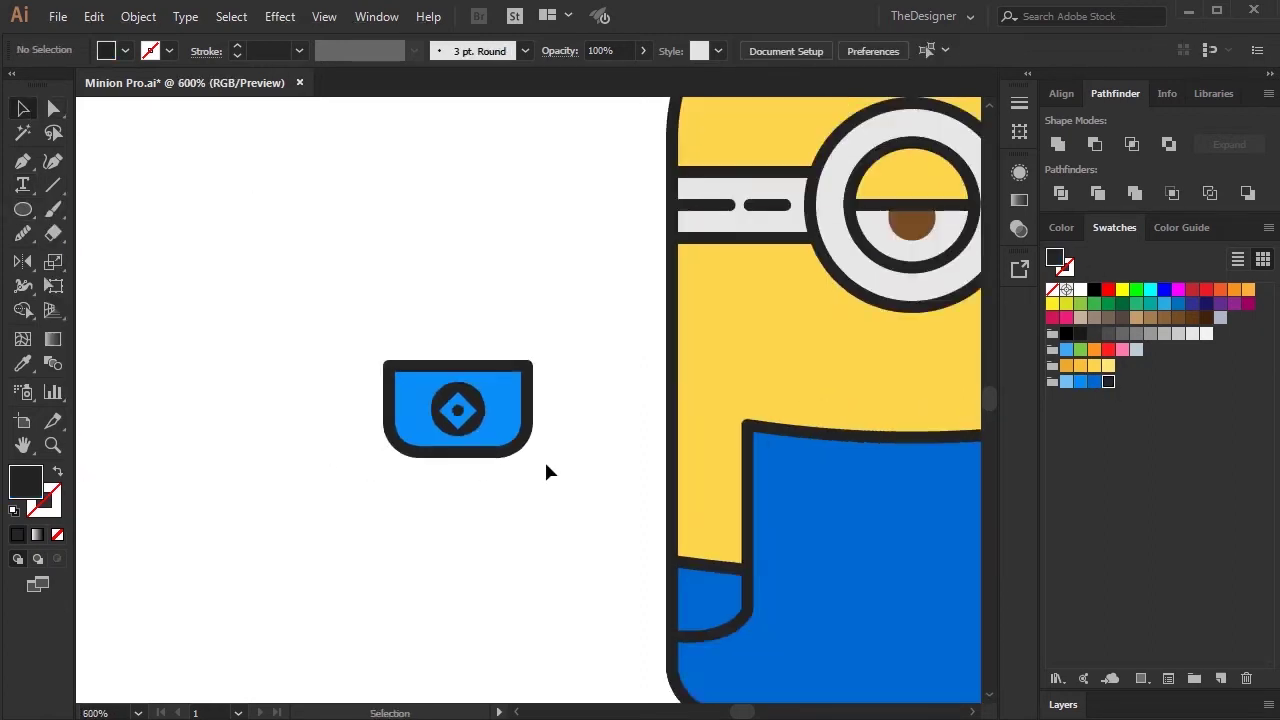
left_click_drag(677, 586, 178, 238)
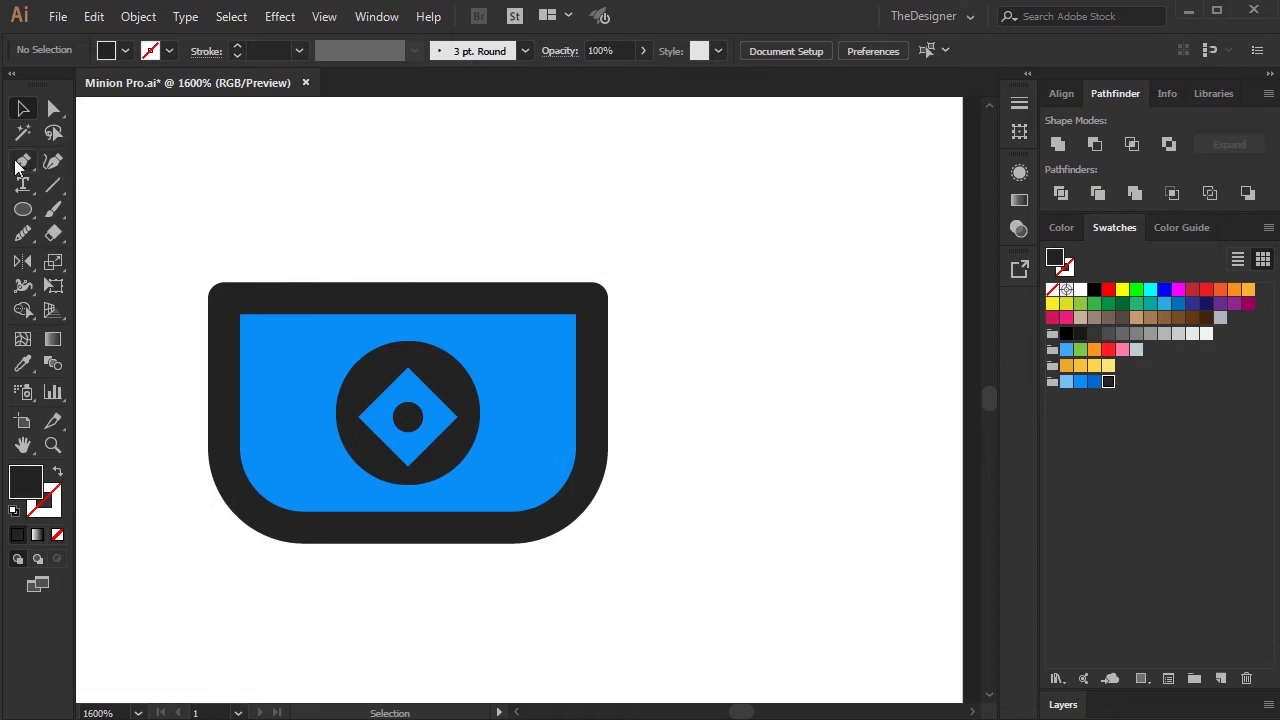
Draw a straight dark-stroked line across the top of the pocket
left_click(259, 332)
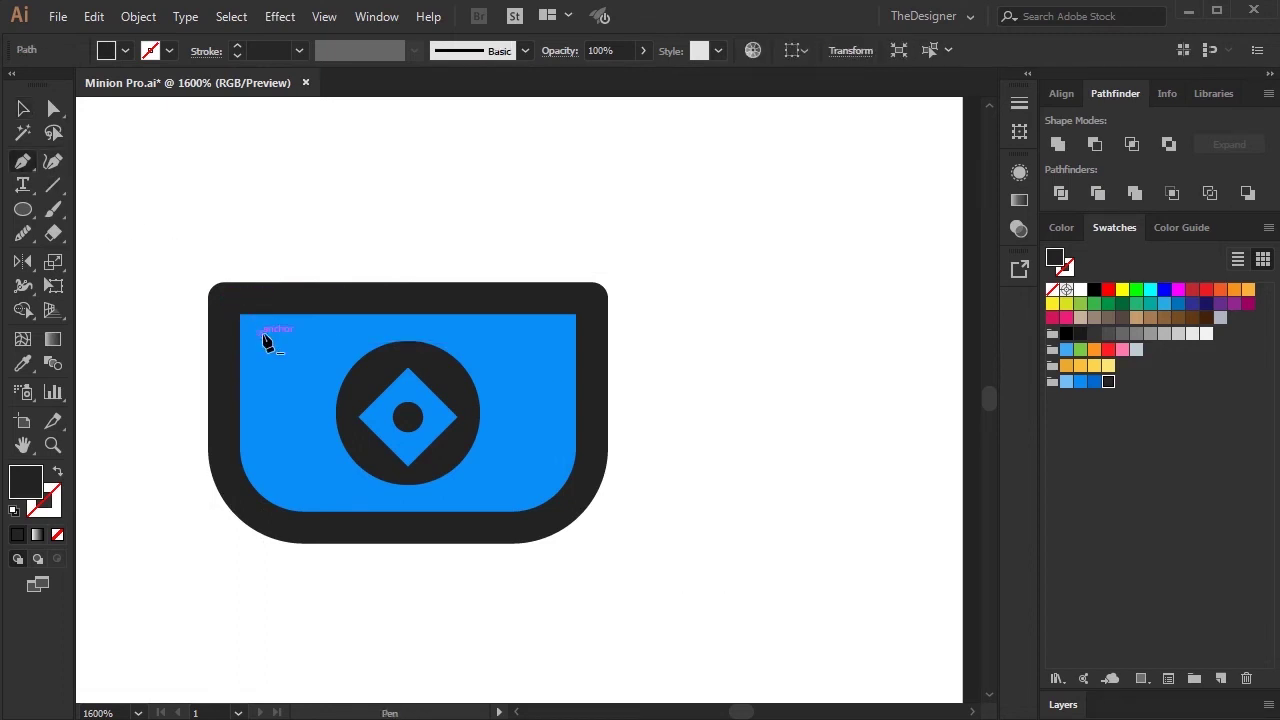
left_click(556, 333)
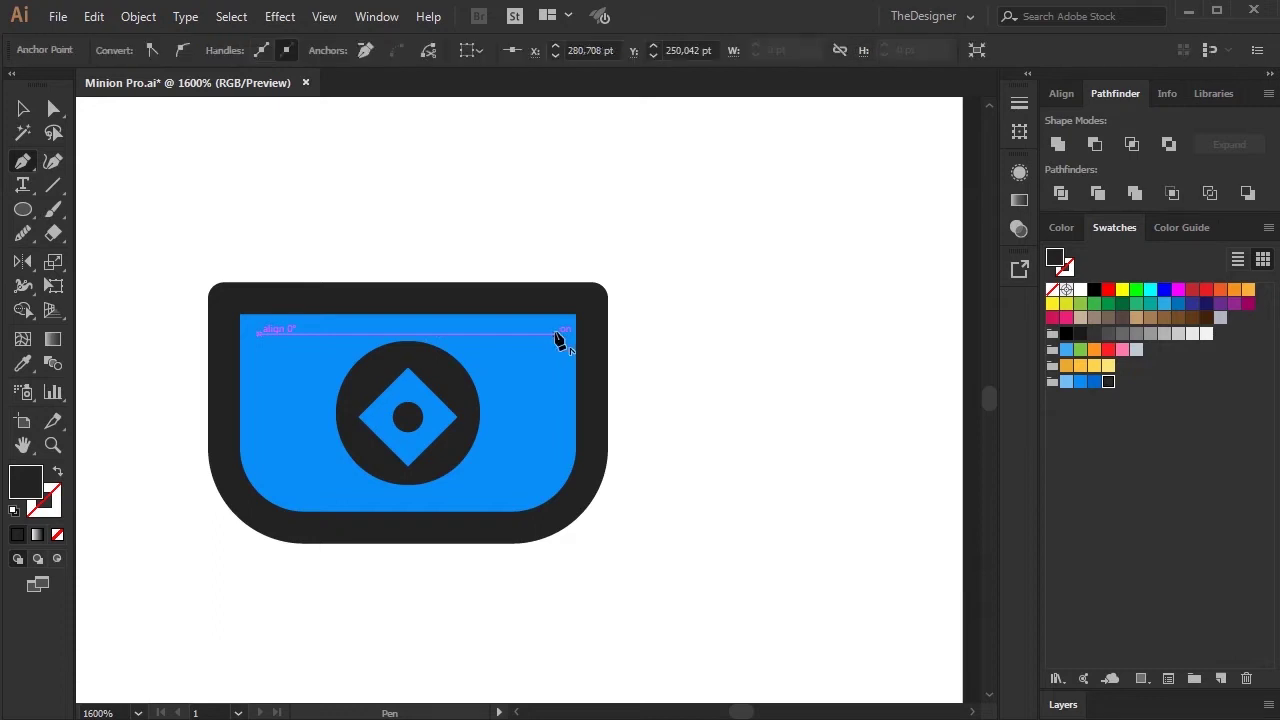
left_click(23, 108)
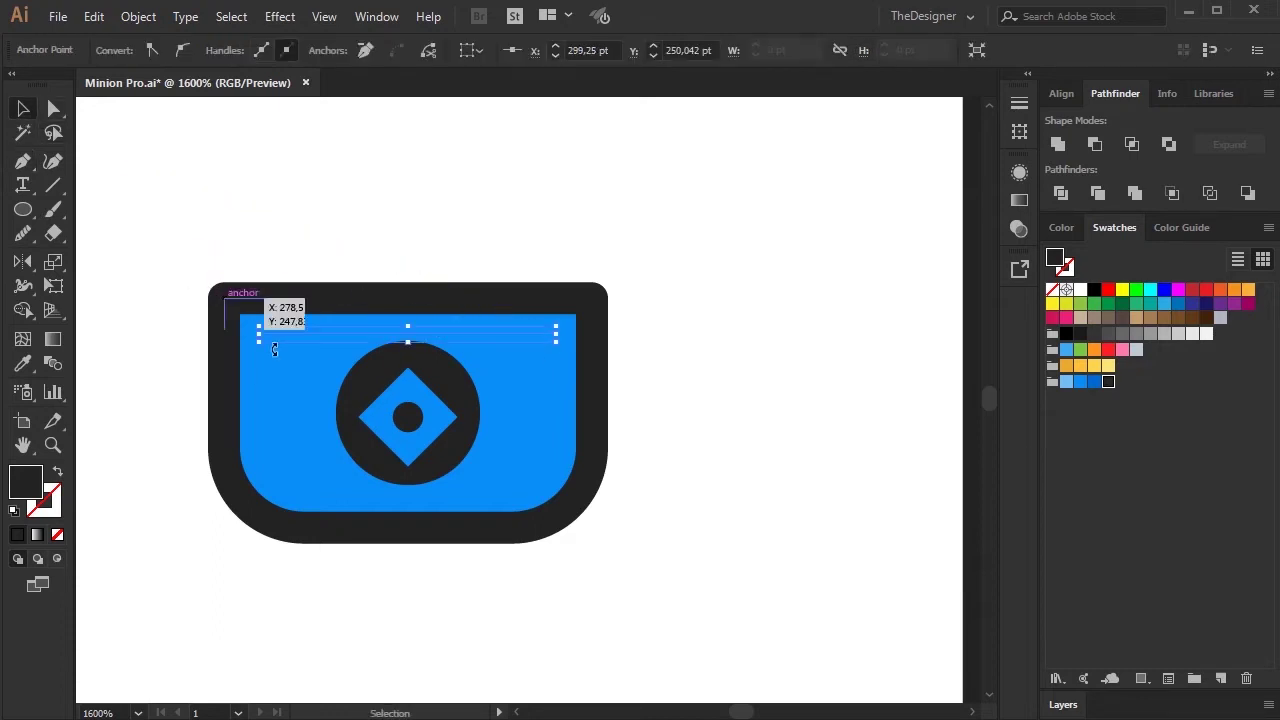
left_click(57, 474)
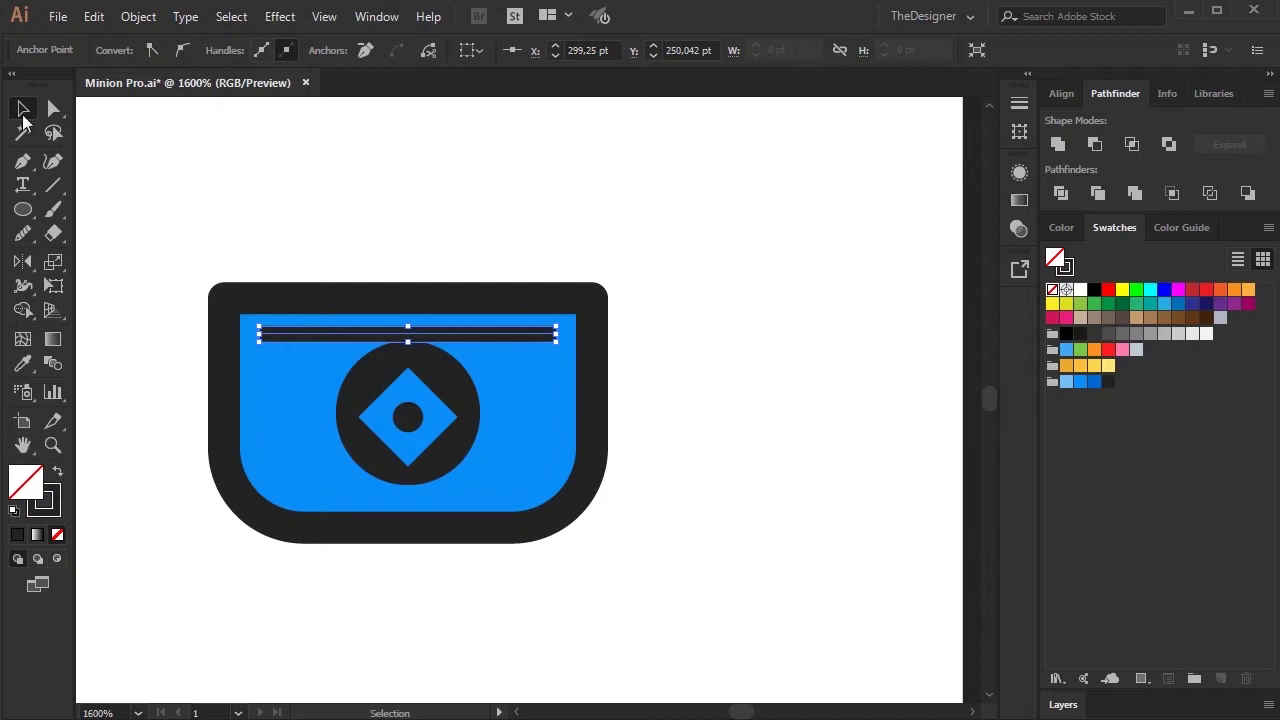
left_click(391, 338)
Make the line dashed with about 2 pt dashes, round caps and round corners
left_click(206, 50)
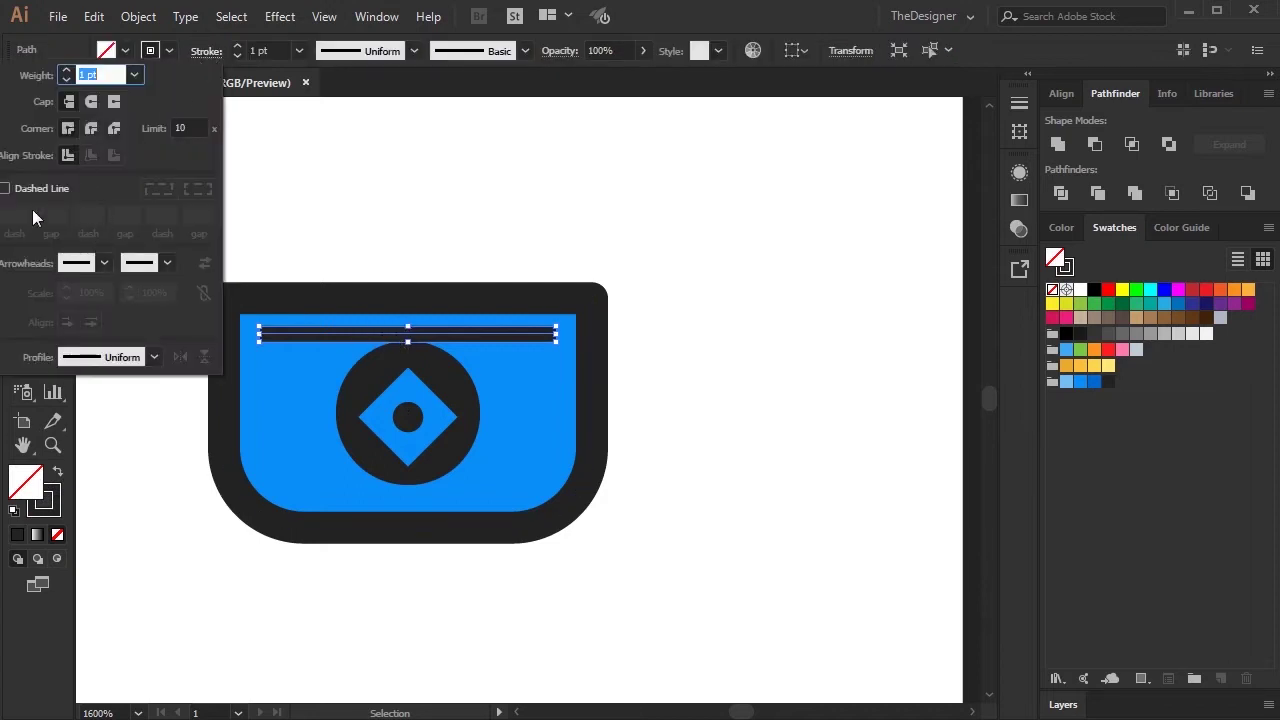
left_click(5, 188)
key("Down")
key("Down")
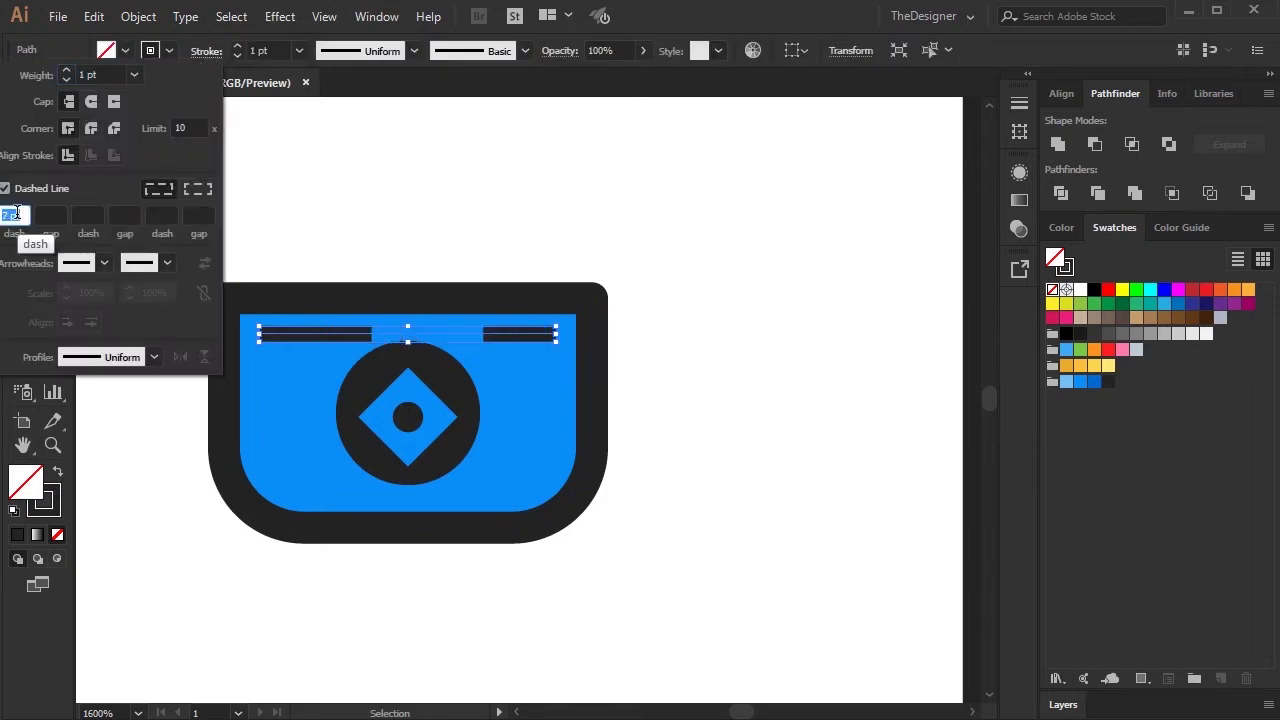
key("Down")
key("Down")
key("Down")
key("Down")
key("Down")
key("Down")
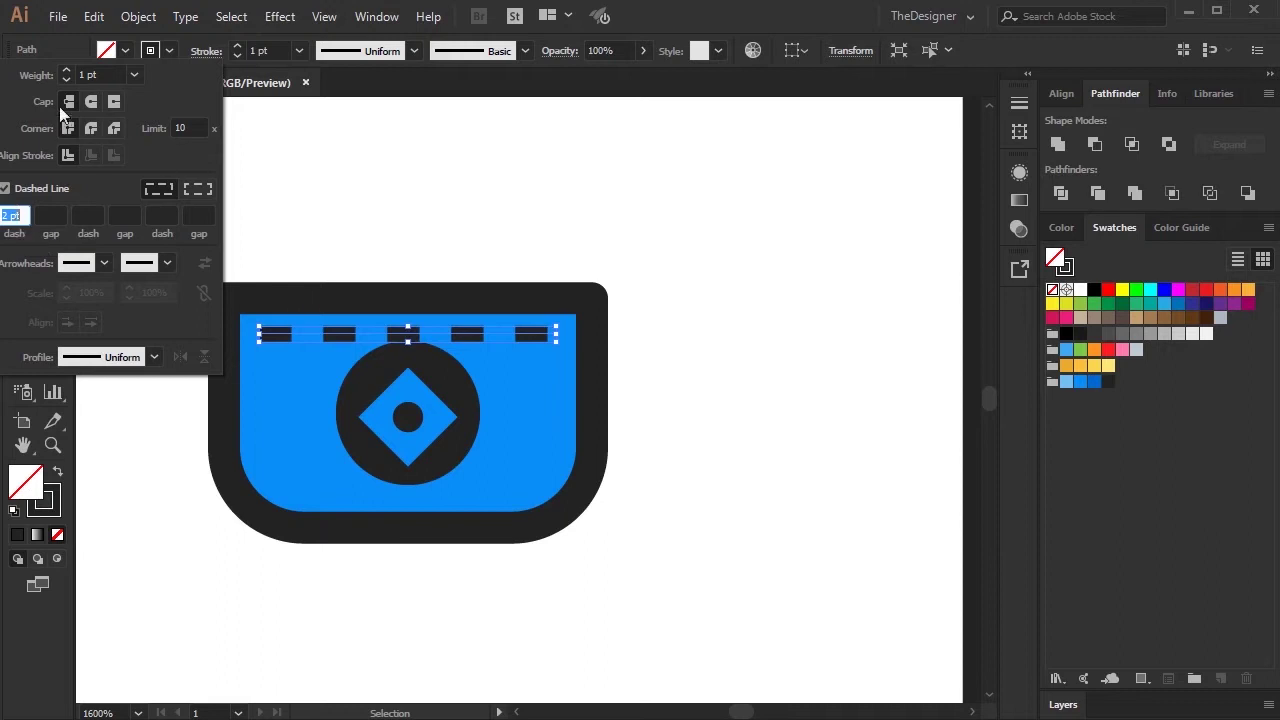
left_click(91, 101)
left_click(88, 129)
left_click(206, 51)
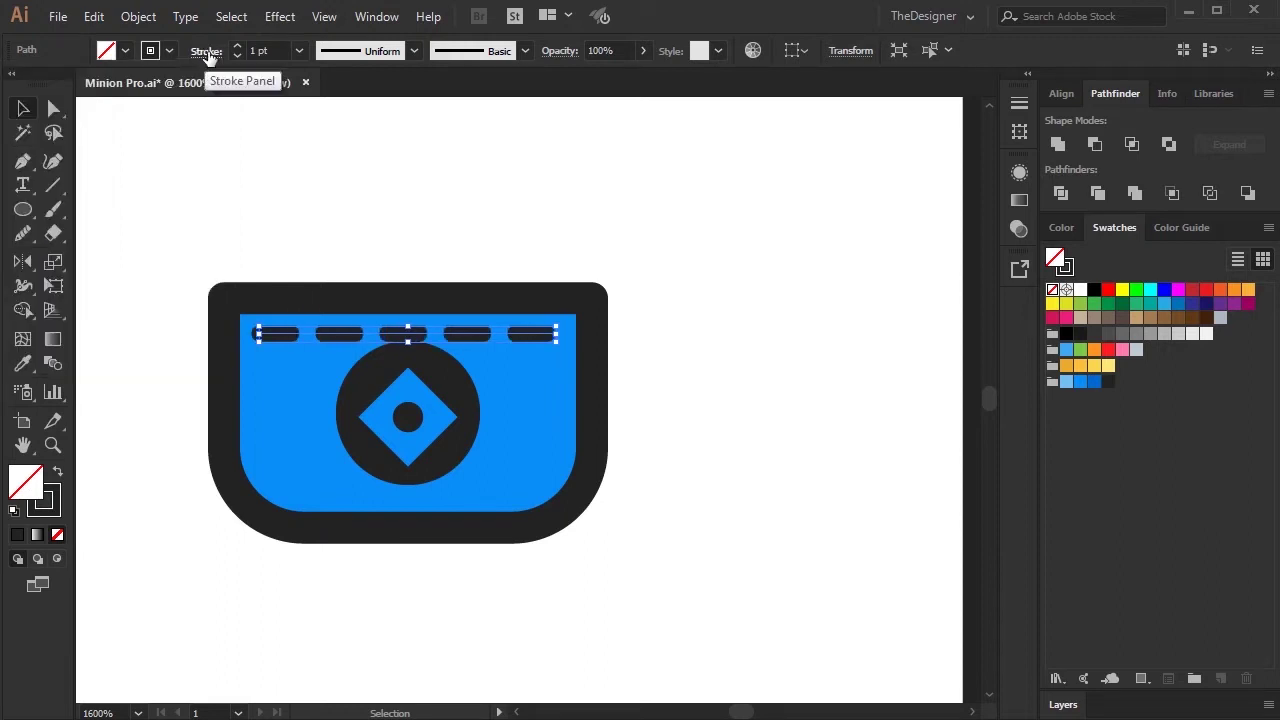
Fade the dashed stitching line to 72% opacity, then check the logo shapes and reselect it
left_click(643, 50)
mouse_move(643, 76)
left_mouse_down()
mouse_move(610, 76)
mouse_move(621, 76)
left_mouse_up()
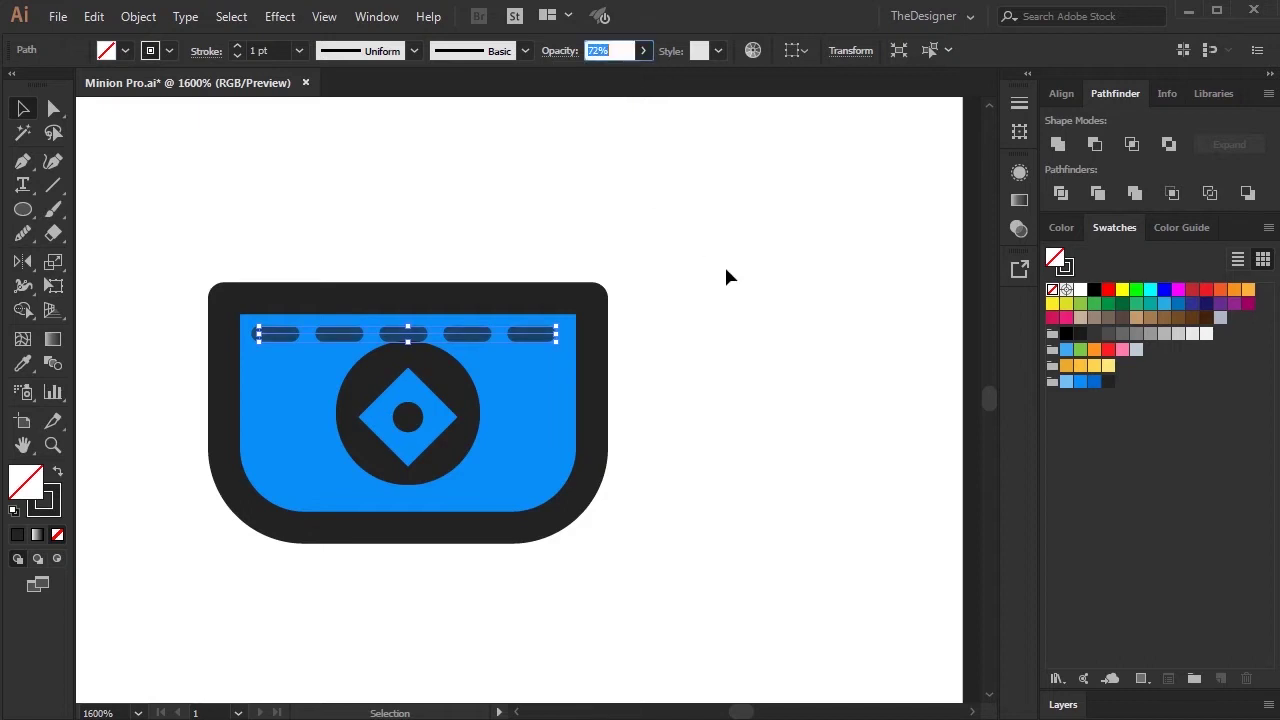
left_click(428, 347)
left_click(766, 365)
left_click(474, 397)
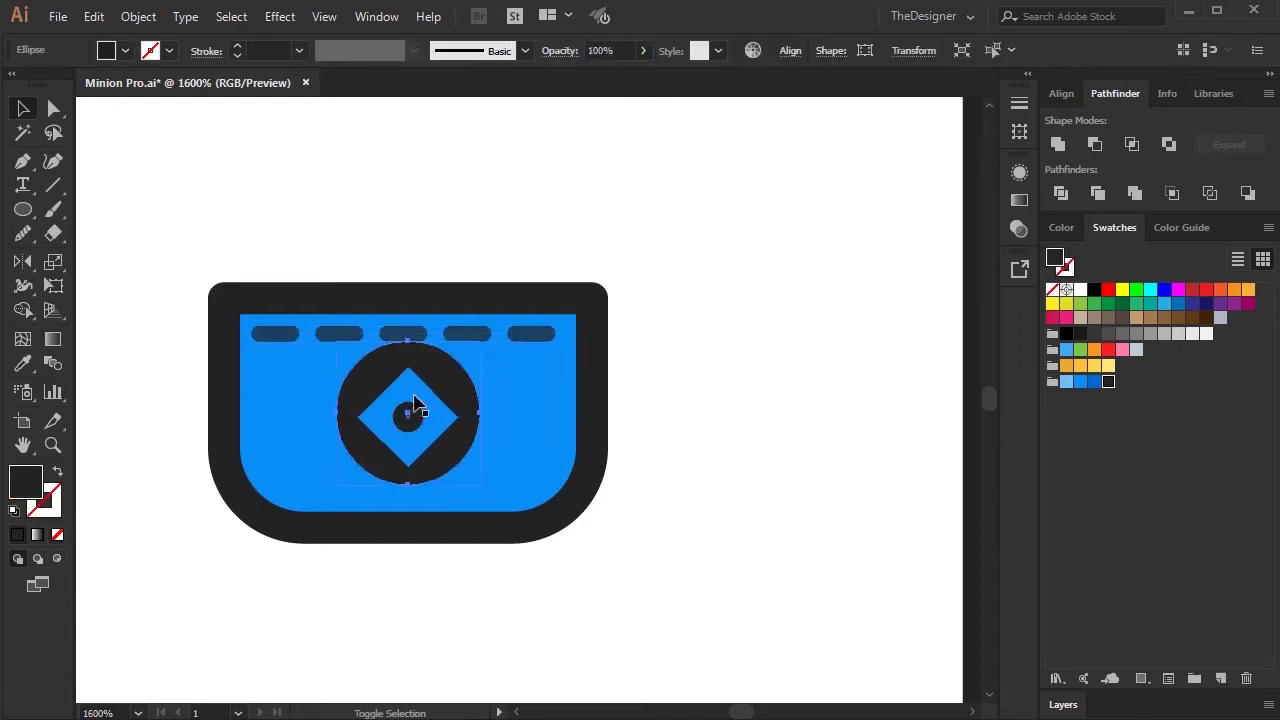
left_click(416, 403, "shift")
left_click(719, 377)
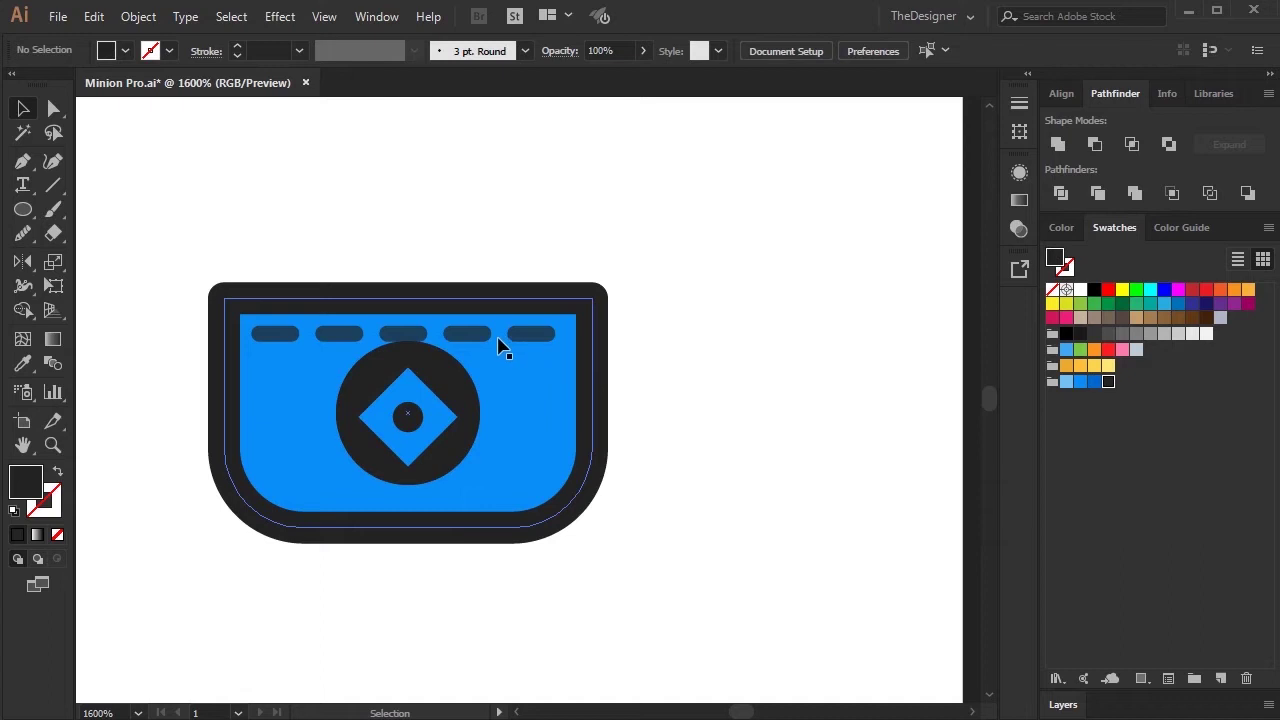
left_click(480, 338)
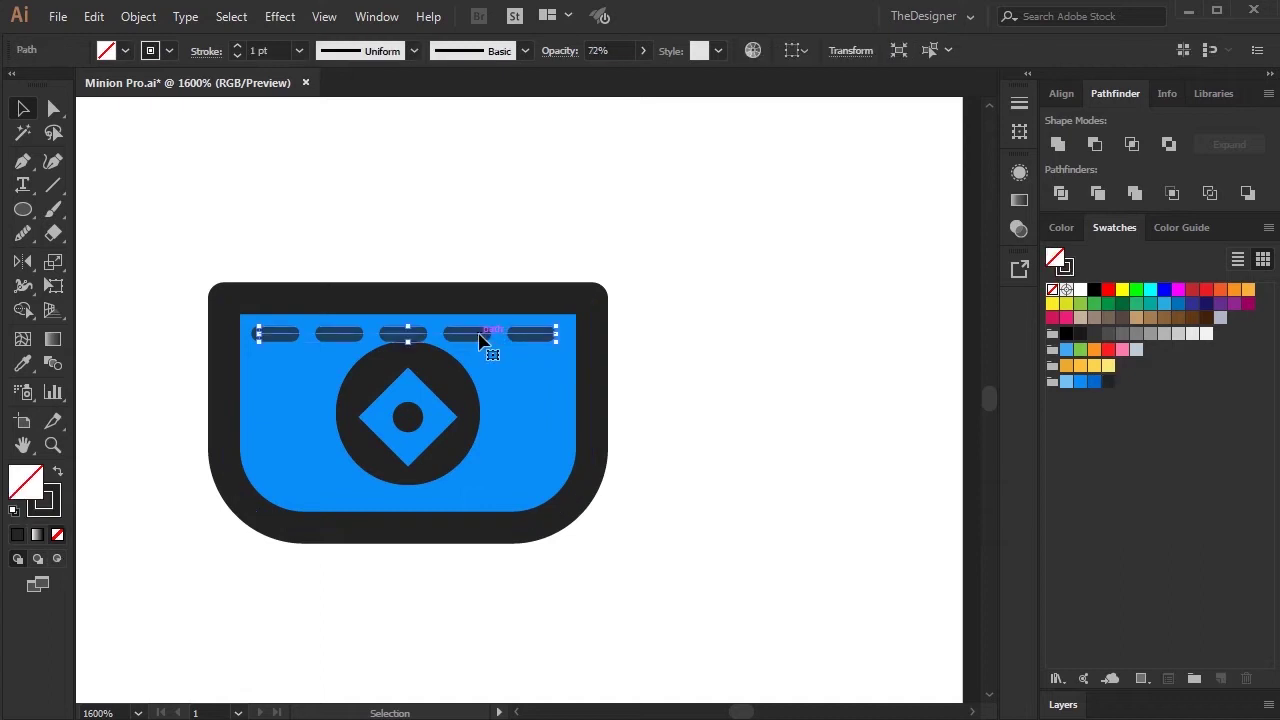
Bend the pocket's top edge into a curve and deselect the stitch line
left_click(724, 255)
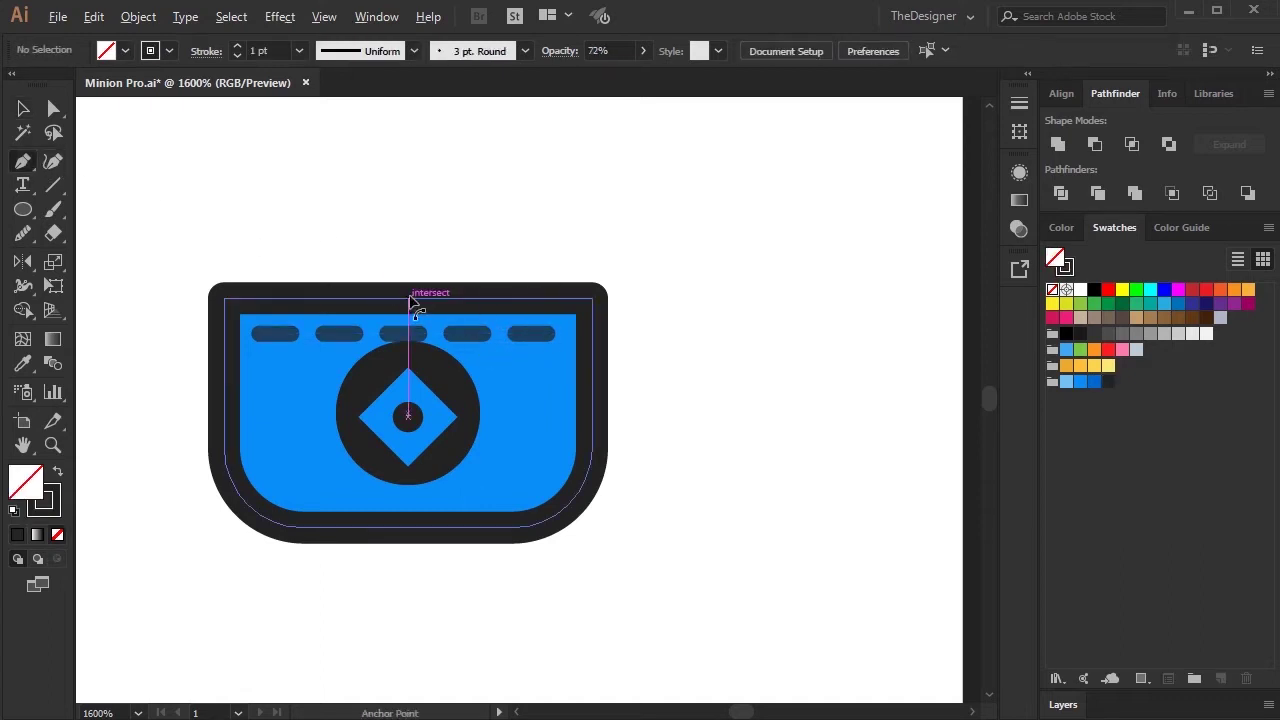
left_click_drag(410, 301, 415, 313)
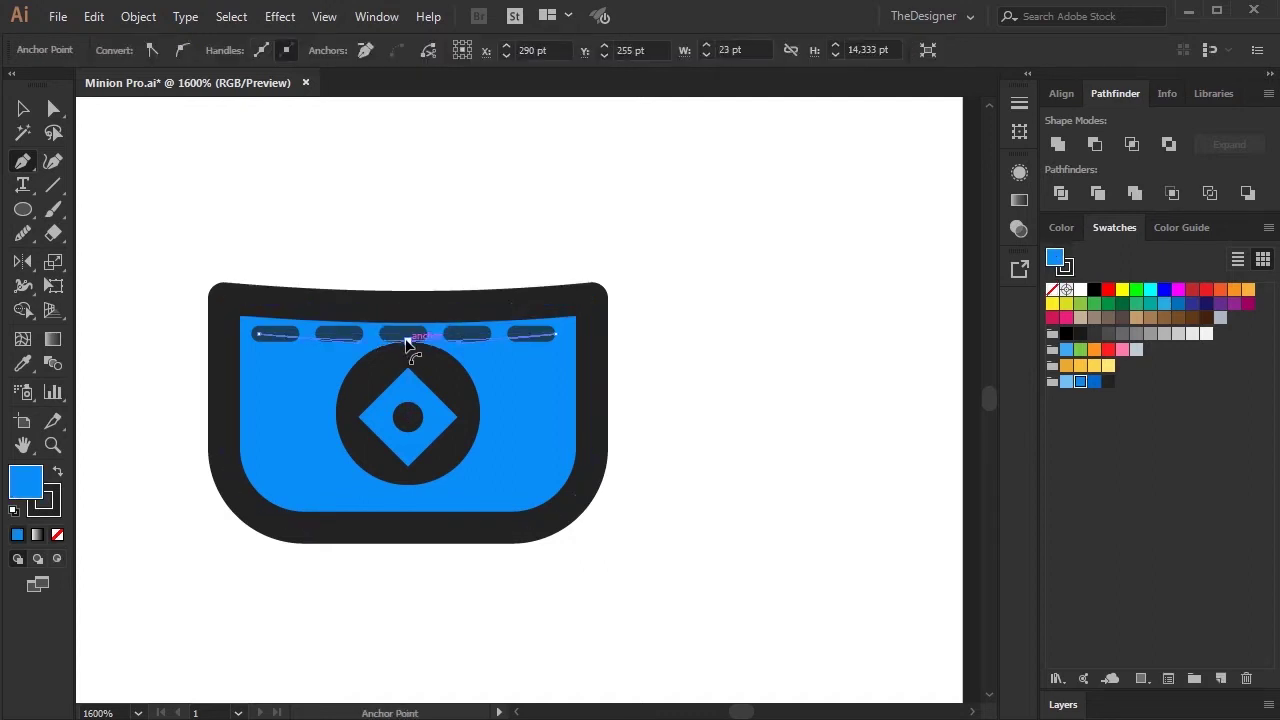
left_click(407, 341, "ctrl")
key("v")
left_click(283, 182)
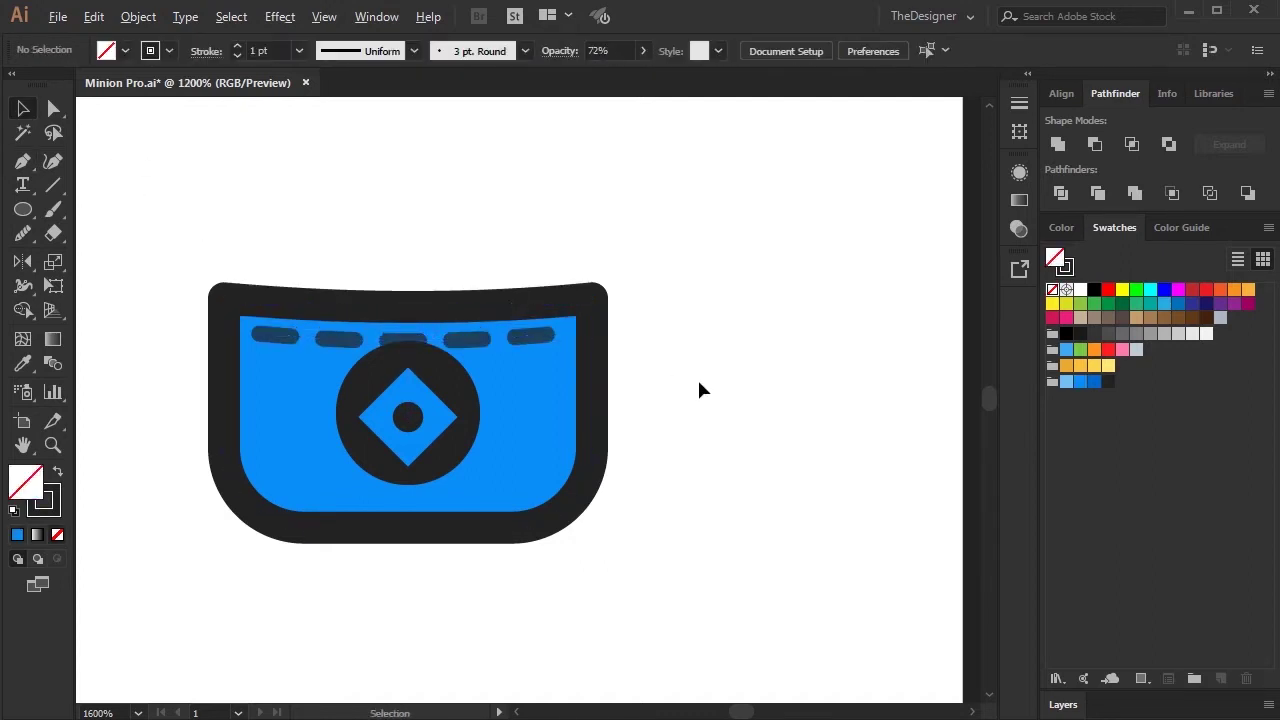
scroll(699, 376, "down", 3)
scroll(699, 376, "down", 2)
Move the whole pocket onto the overalls bib, centred below the goggle
left_click_drag(705, 446, 571, 289)
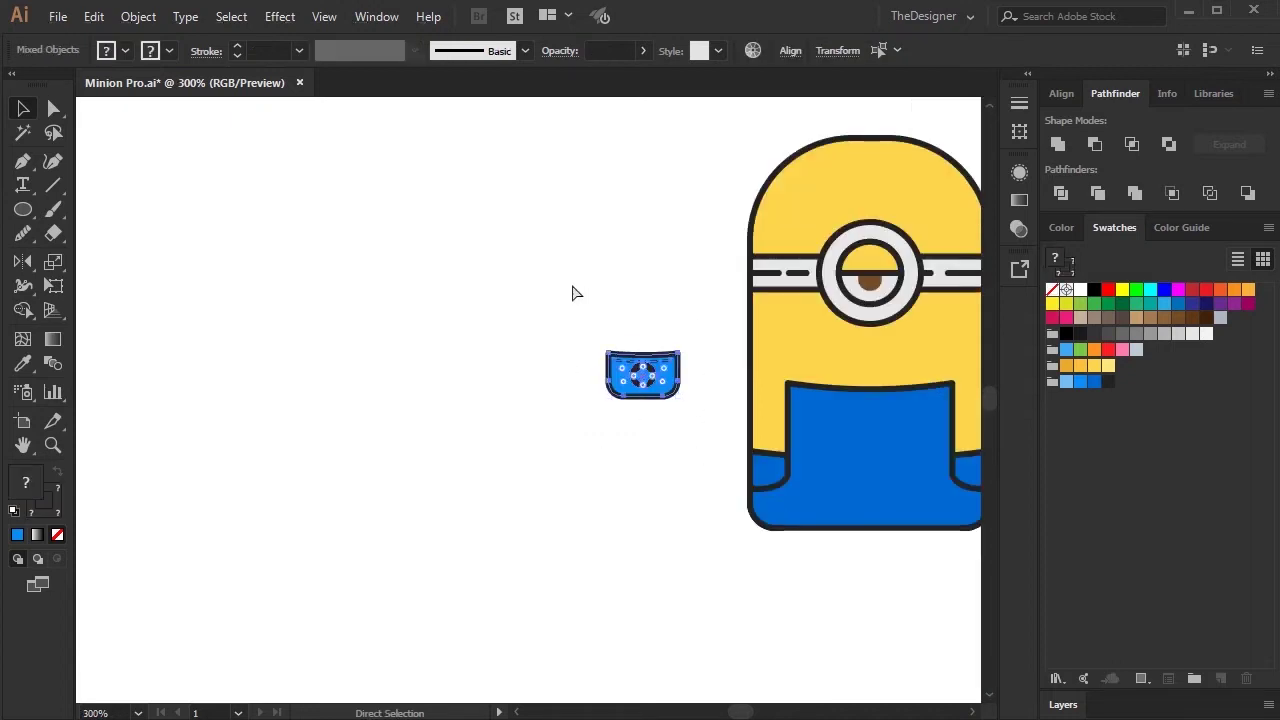
left_click_drag(645, 316, 413, 262)
mouse_move(410, 315)
left_mouse_down()
mouse_move(640, 379)
mouse_move(618, 420)
left_mouse_up()
scroll(640, 385, "up", 2)
left_click(933, 334)
left_click(905, 300)
left_click(870, 355)
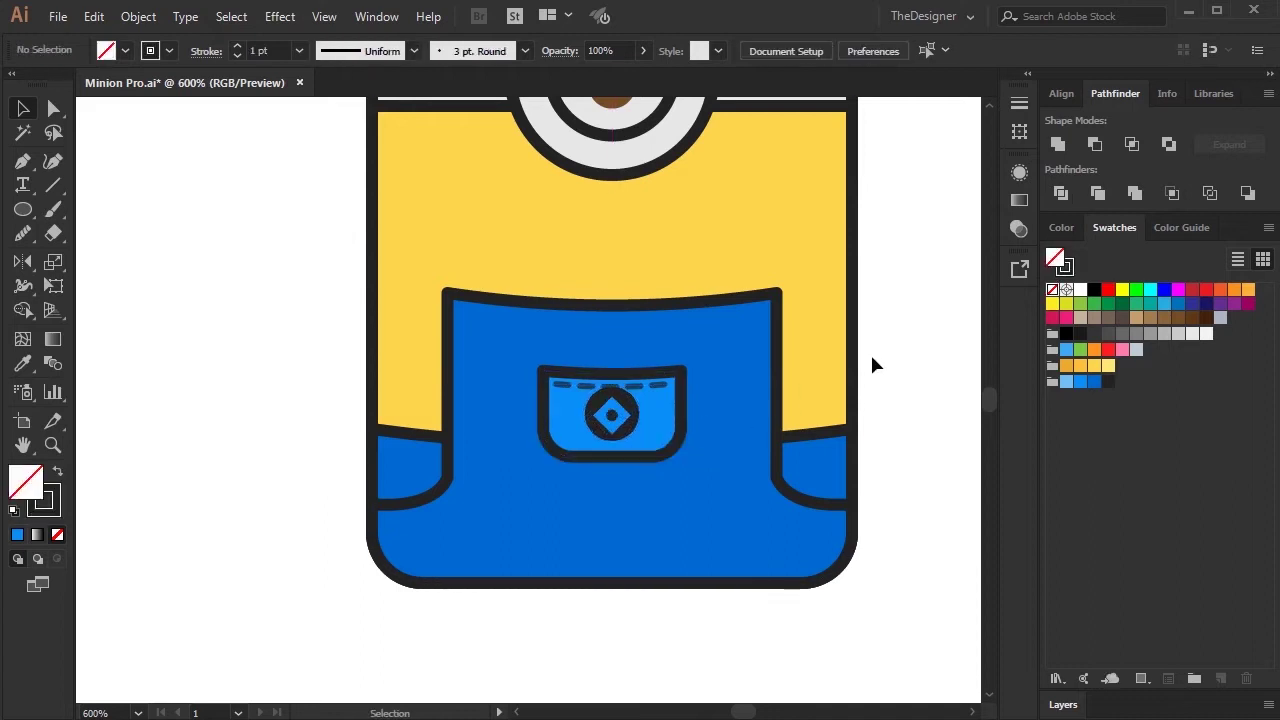
Drag the overalls bib's top anchors down slightly with Direct Selection
left_click(445, 292)
left_click_drag(777, 294, 765, 308)
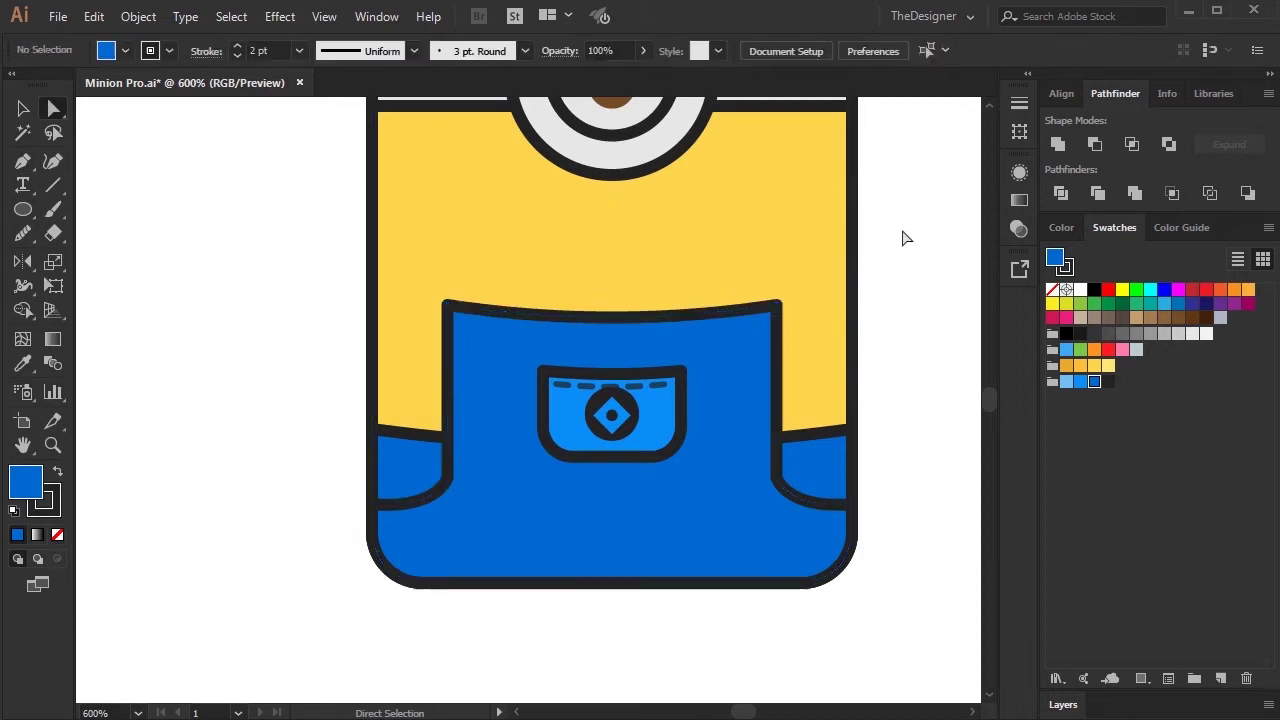
left_click(903, 234)
scroll(831, 334, "up", 2)
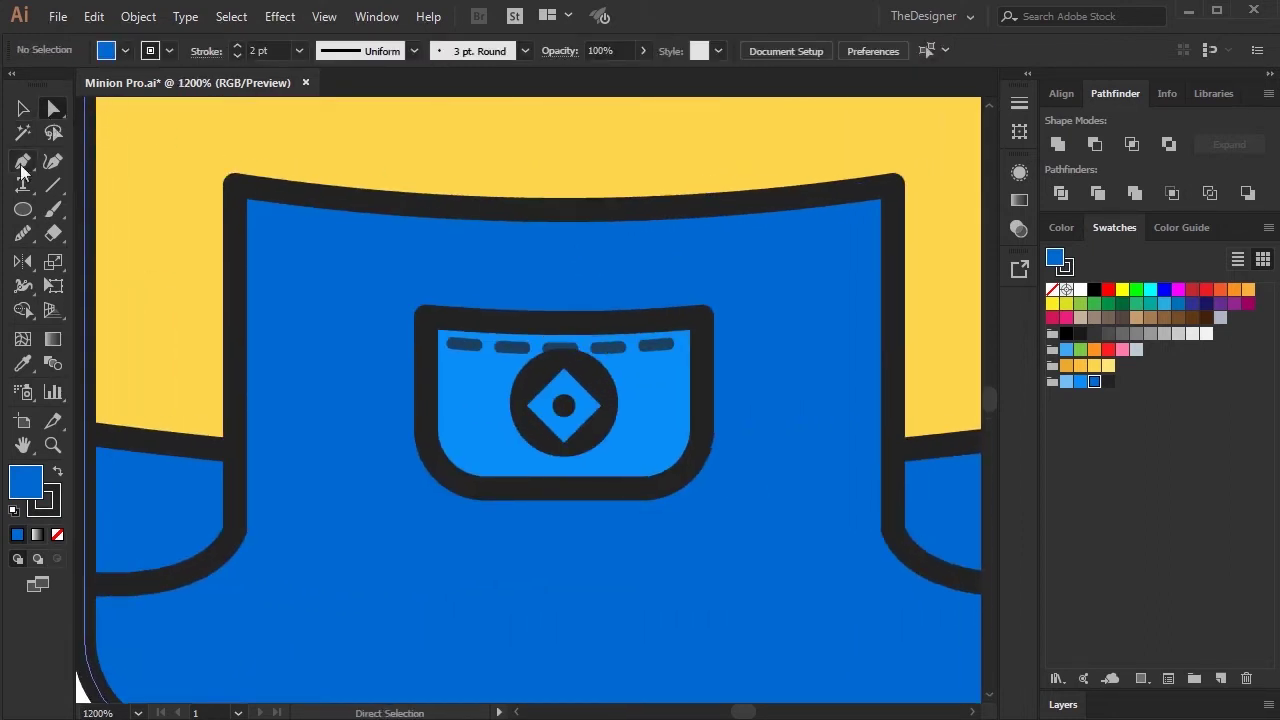
Draw a Pen stitch path across the bib top and bend it into a curve
left_click(22, 163)
left_click(884, 214)
left_click_drag(268, 222, 293, 160)
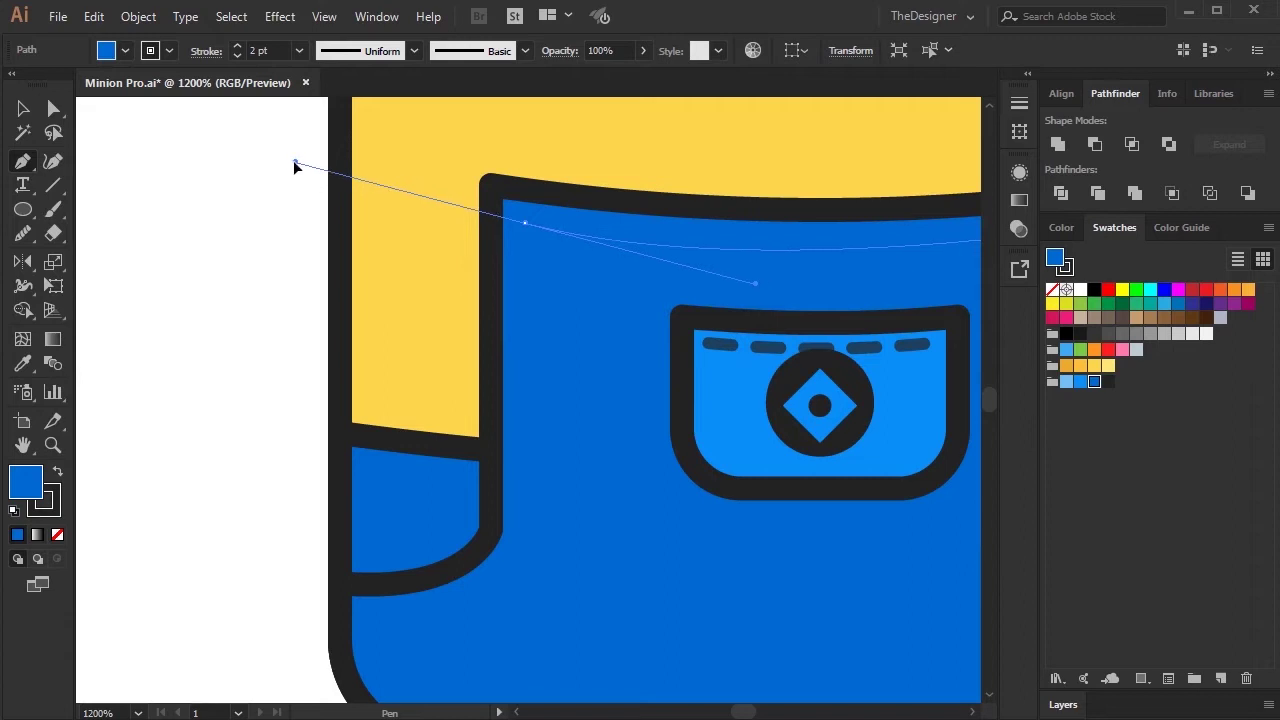
scroll(640, 400, "right", 5)
key("a")
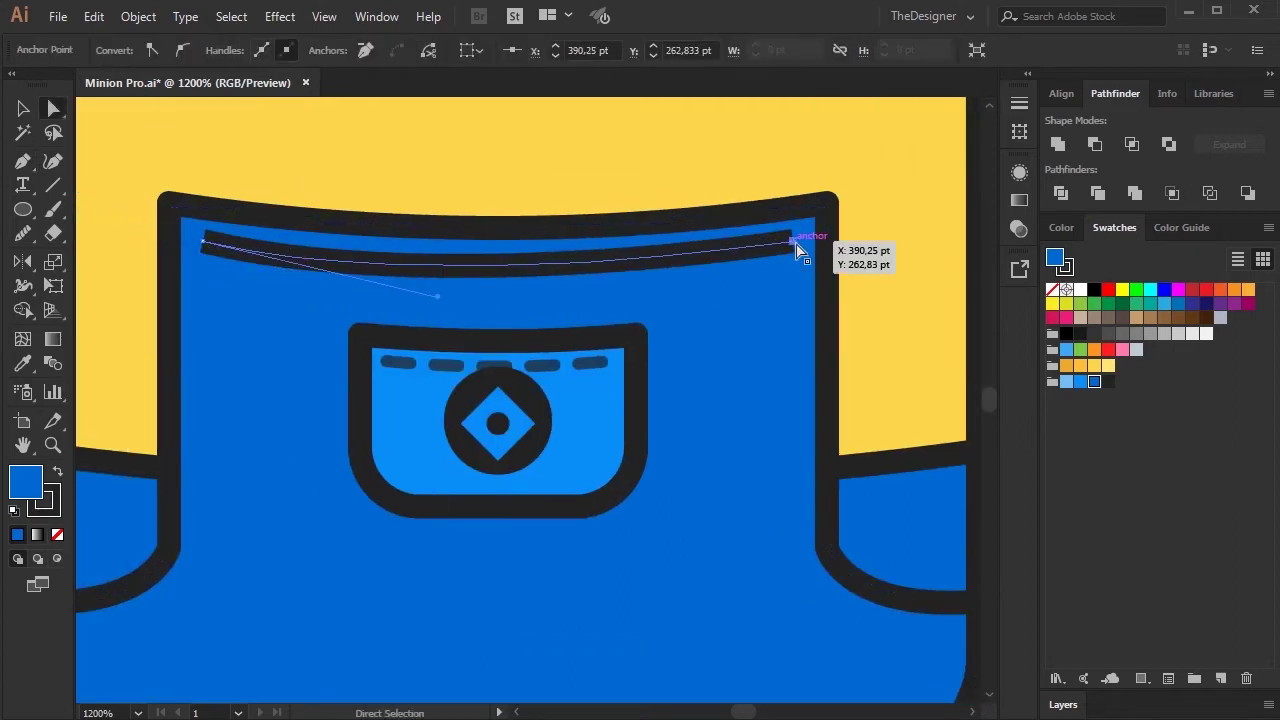
left_click(792, 241)
left_click(186, 50)
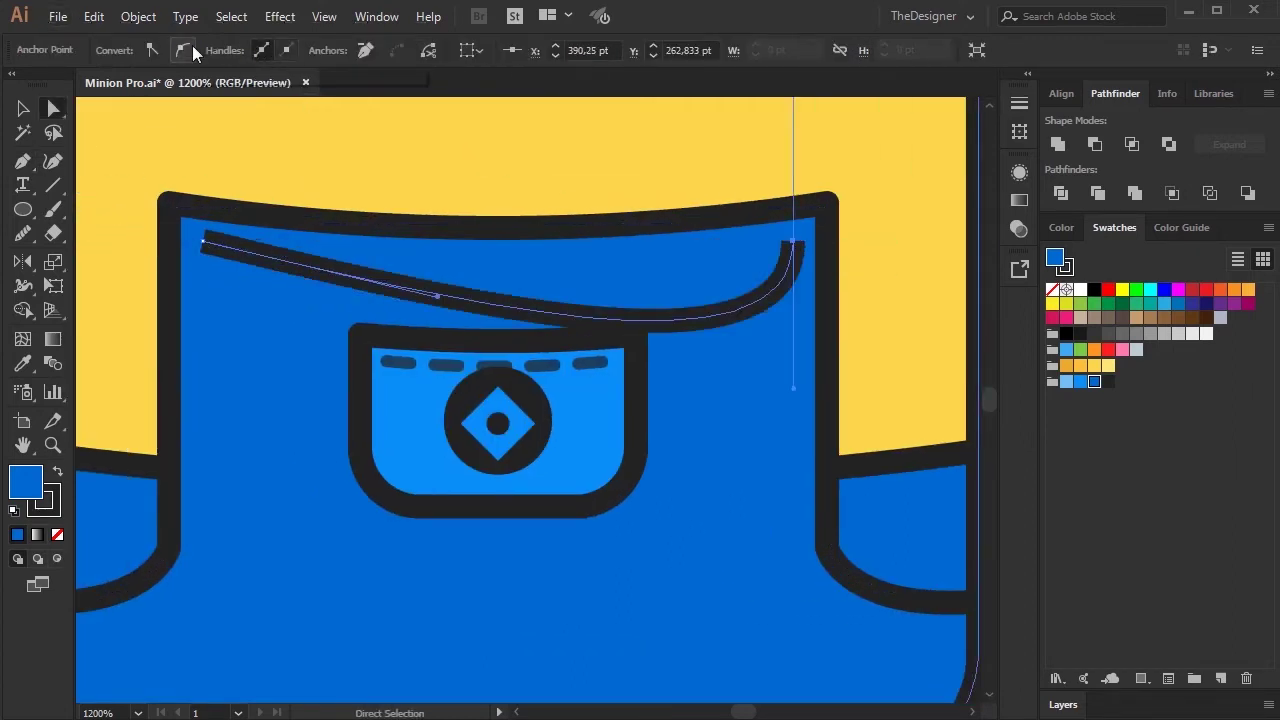
left_click_drag(793, 387, 543, 316)
Lower the stitch line's left end and flatten its curve
left_click(535, 315)
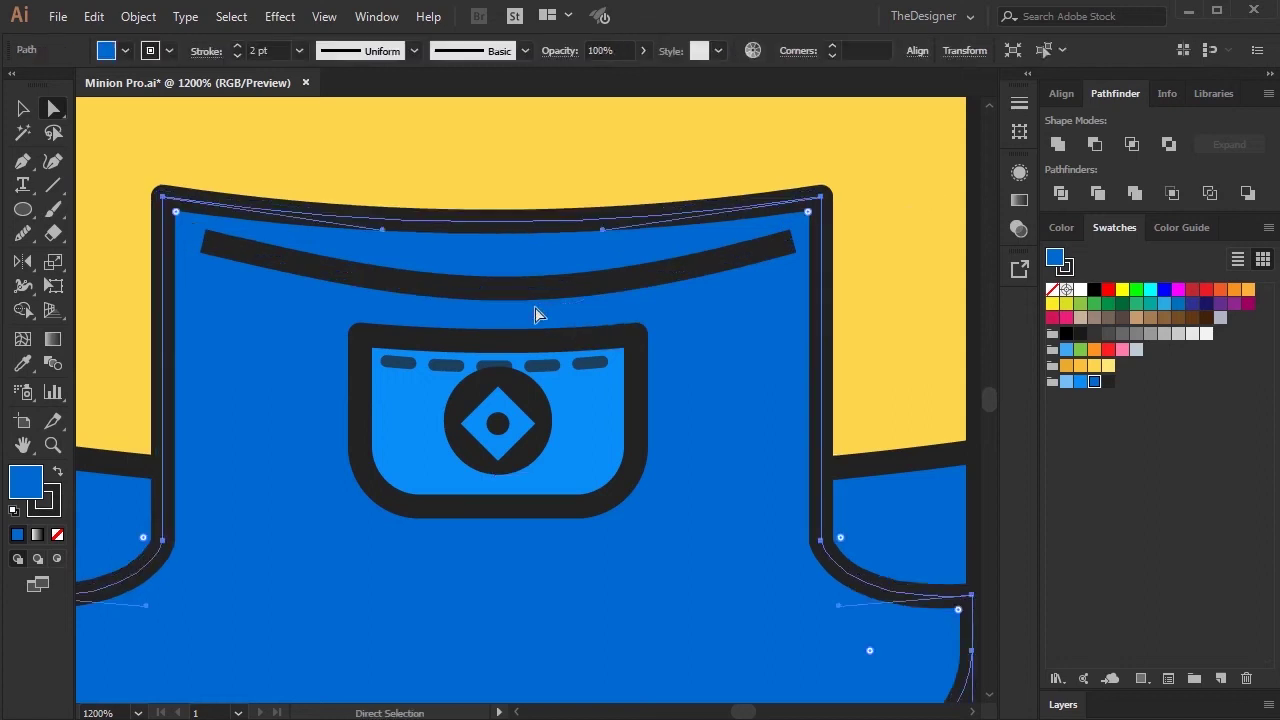
left_click(793, 243)
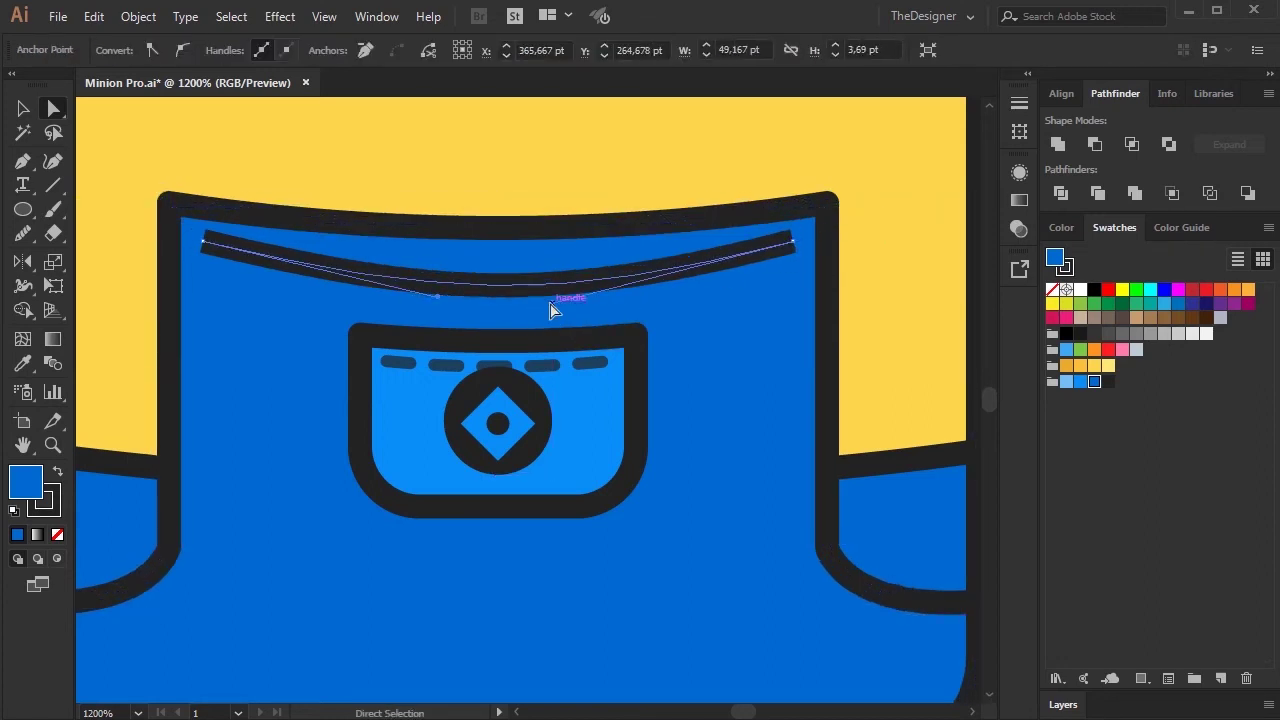
left_click(795, 243)
left_click_drag(201, 245, 202, 251)
left_click_drag(445, 297, 451, 290)
left_click_drag(553, 291, 556, 288)
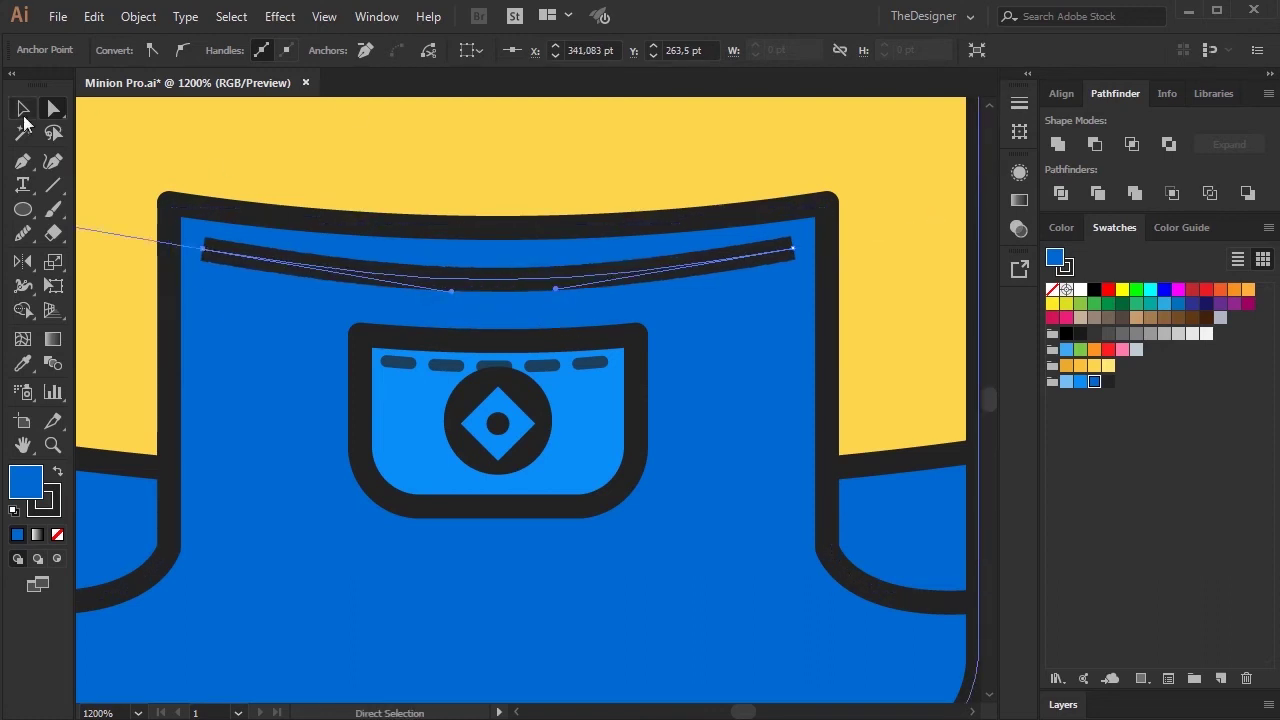
Give the stitch line no fill, a dashed stroke with dash 5, and 60% opacity
left_click(23, 110)
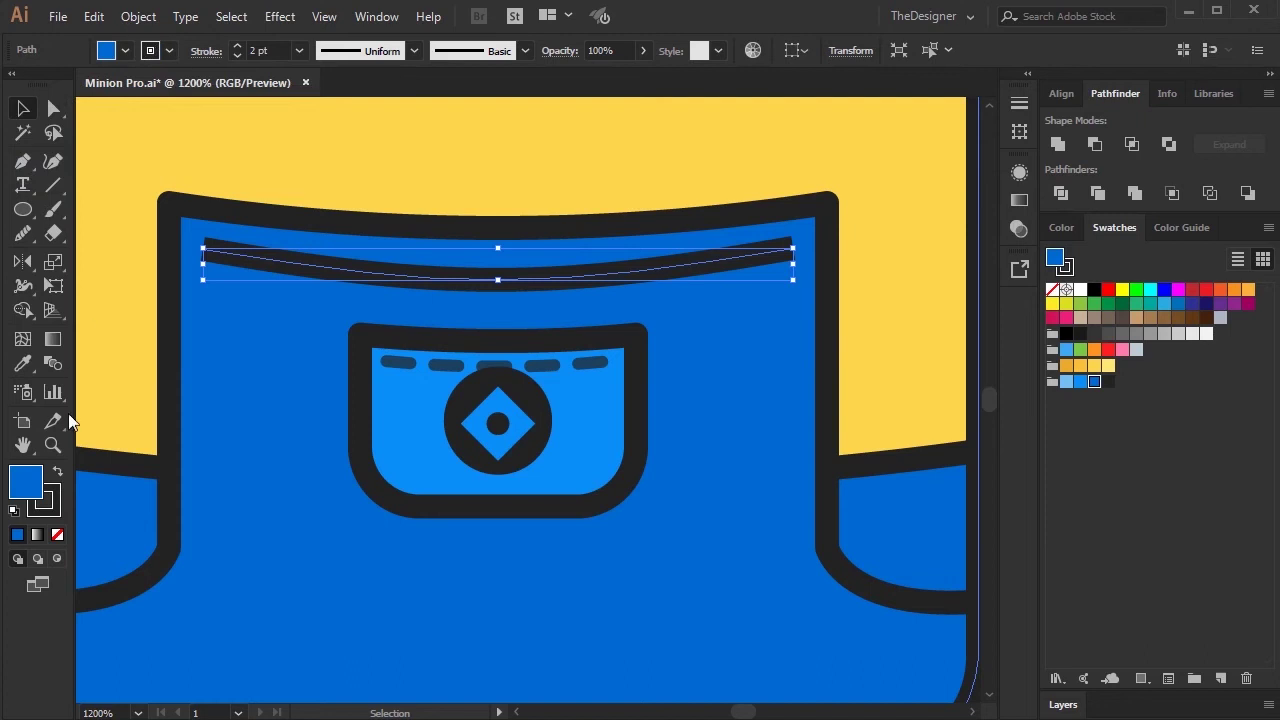
left_click(43, 500)
left_click(207, 50)
left_click(5, 188)
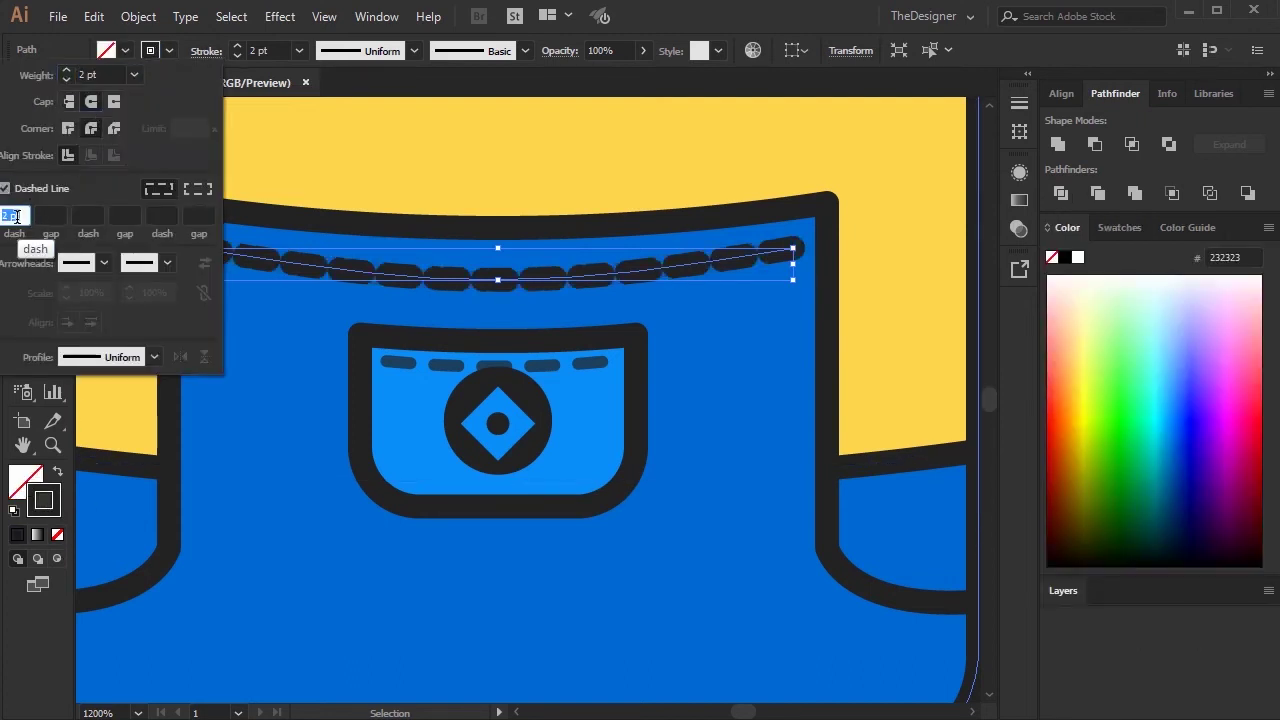
type("5")
key("Return")
left_click_drag(604, 73, 612, 74)
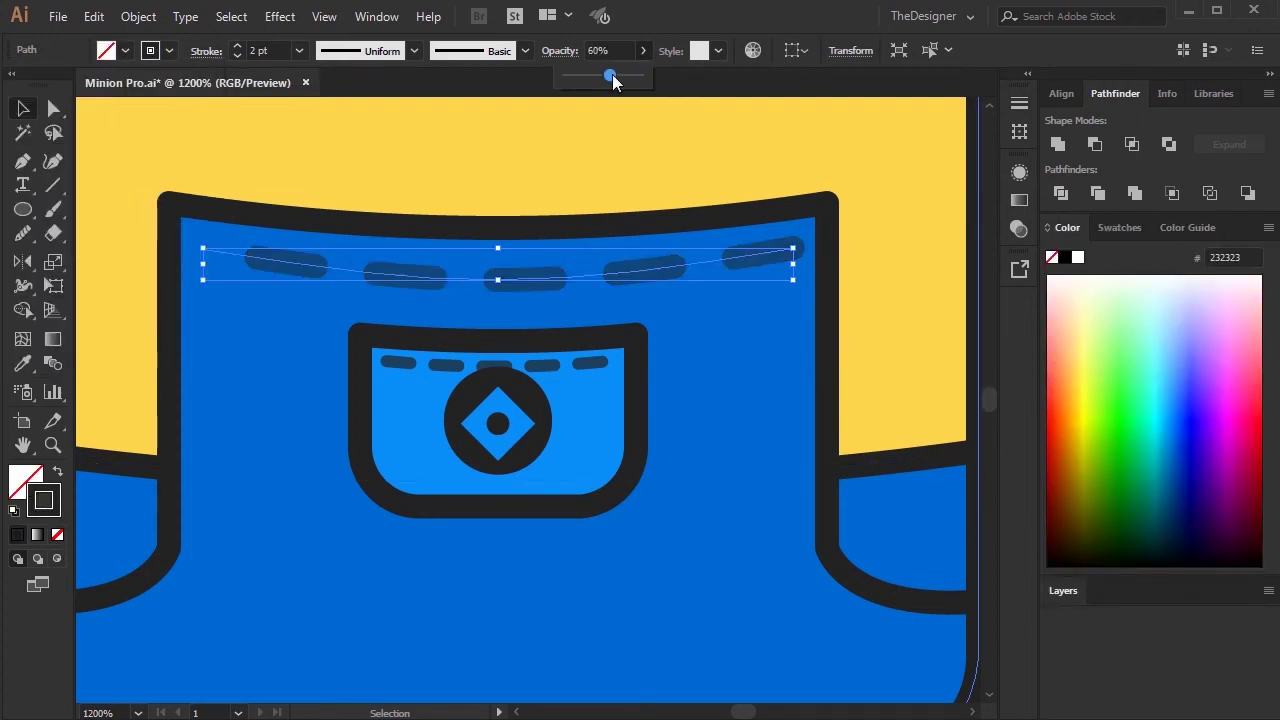
scroll(588, 258, "down", 4)
left_click(801, 330)
scroll(805, 332, "down", 1)
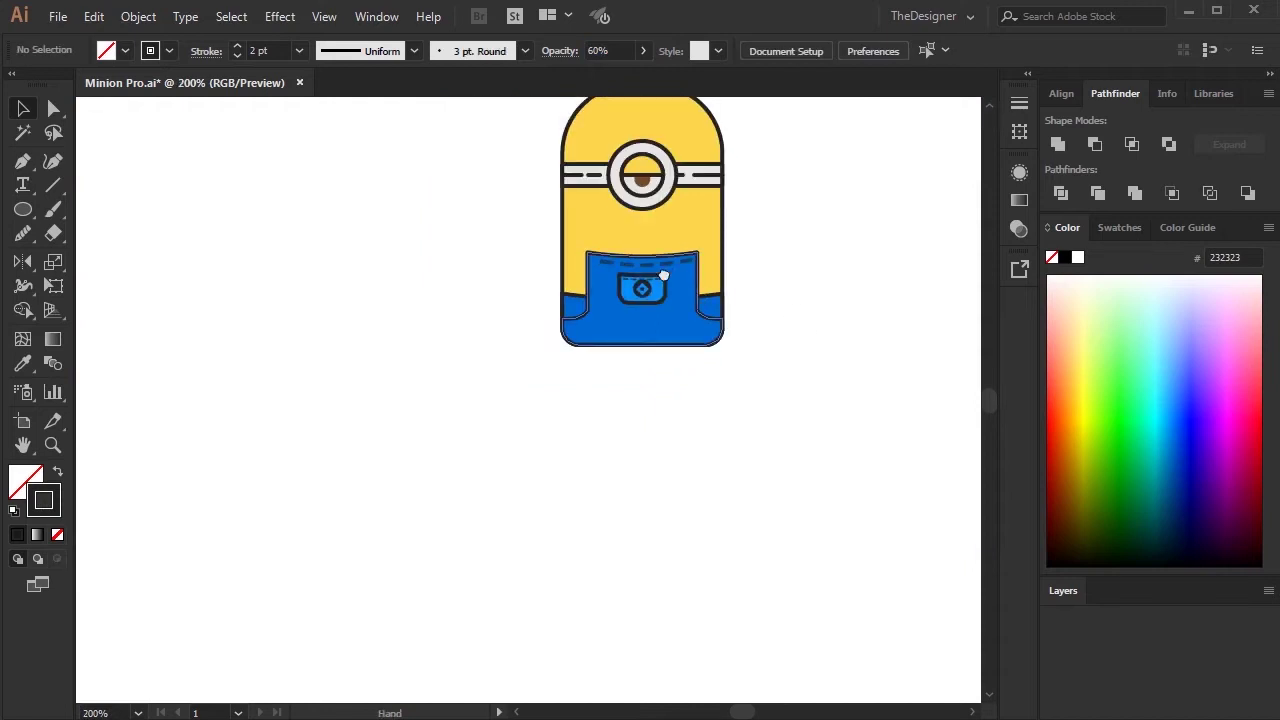
scroll(623, 380, "up", 3)
Adjust the stitch line's dash length in the stroke options
left_click(480, 428)
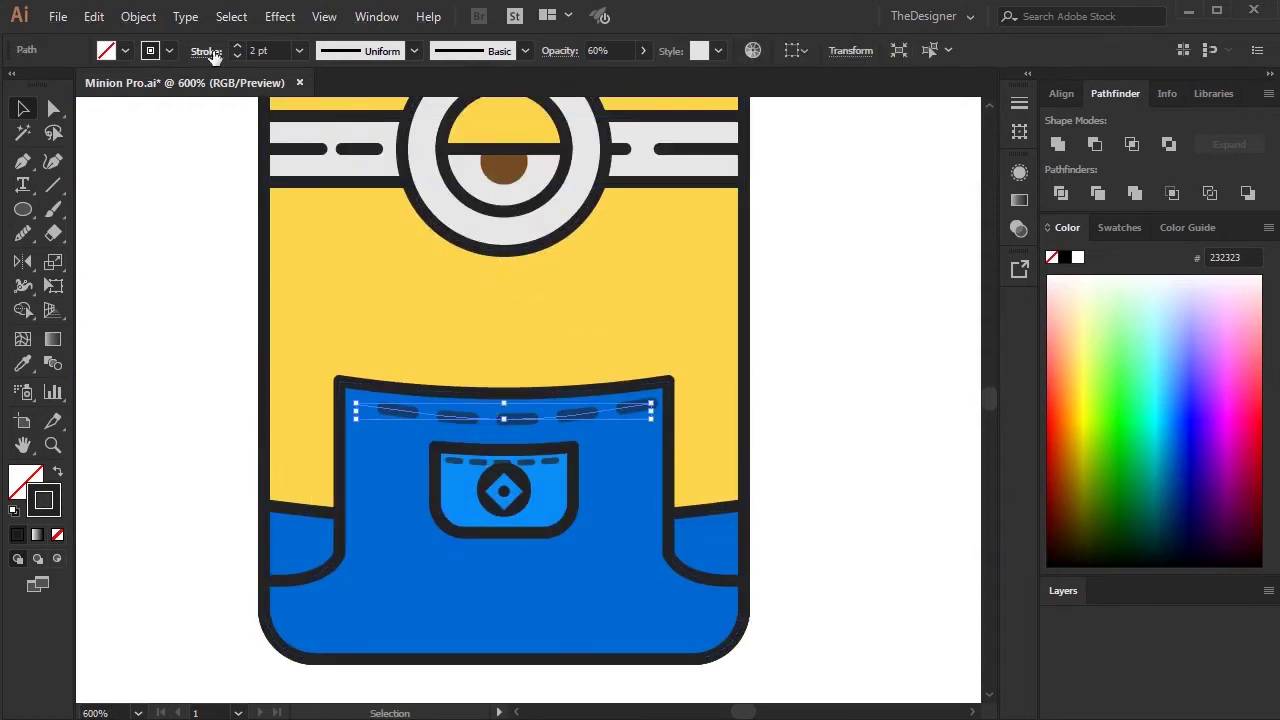
left_click(206, 51)
left_click(12, 216)
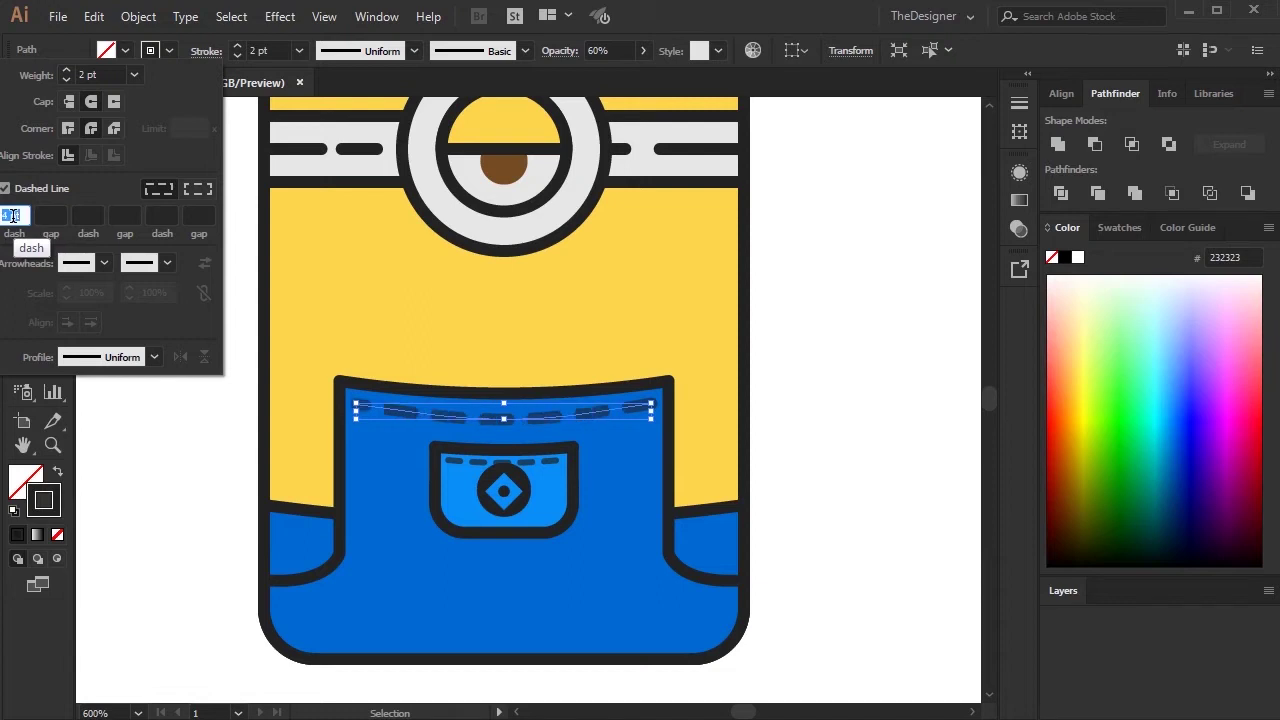
left_click(873, 308)
left_click(873, 308)
scroll(857, 308, "down", 3)
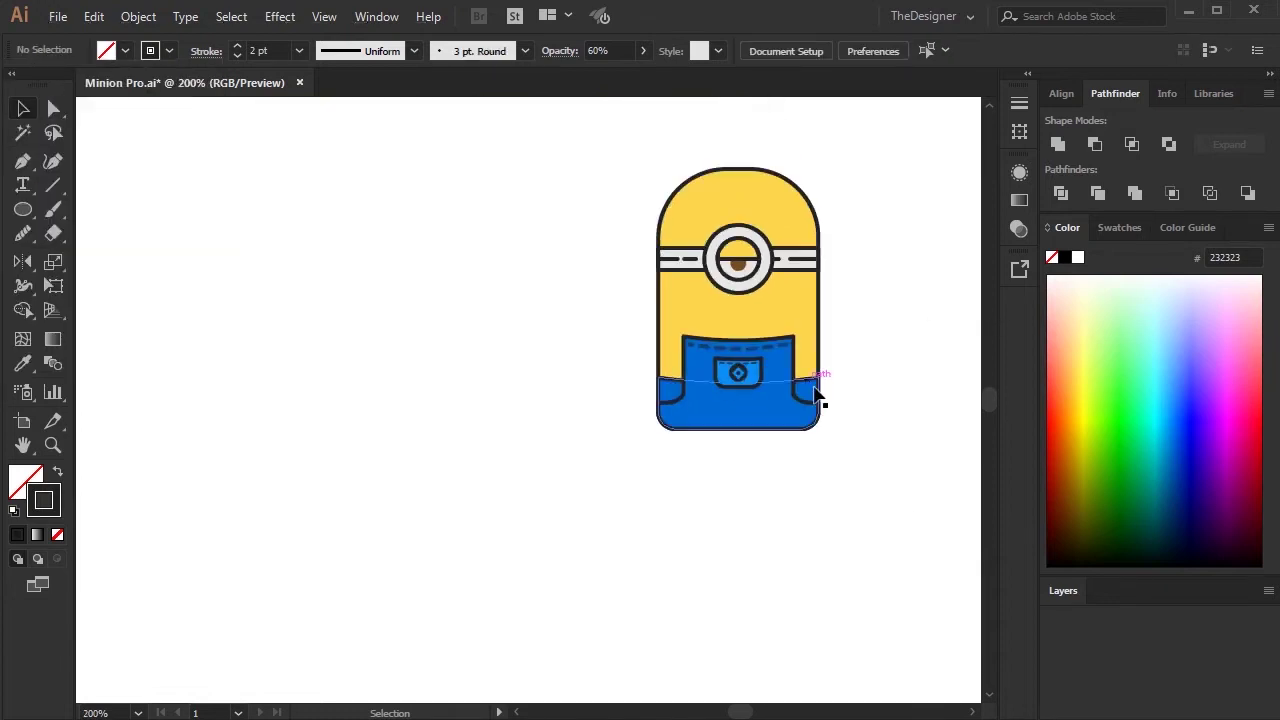
scroll(741, 325, "up", 2)
scroll(741, 325, "up", 2)
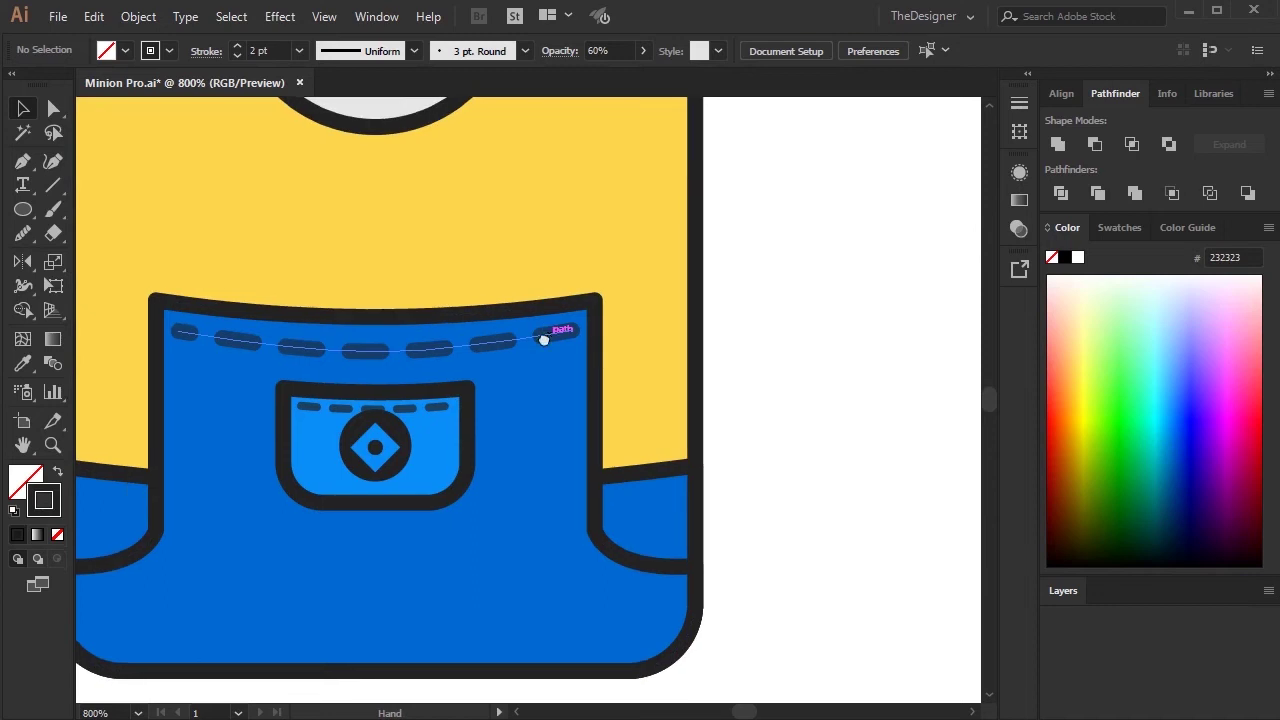
scroll(543, 337, "up", 1)
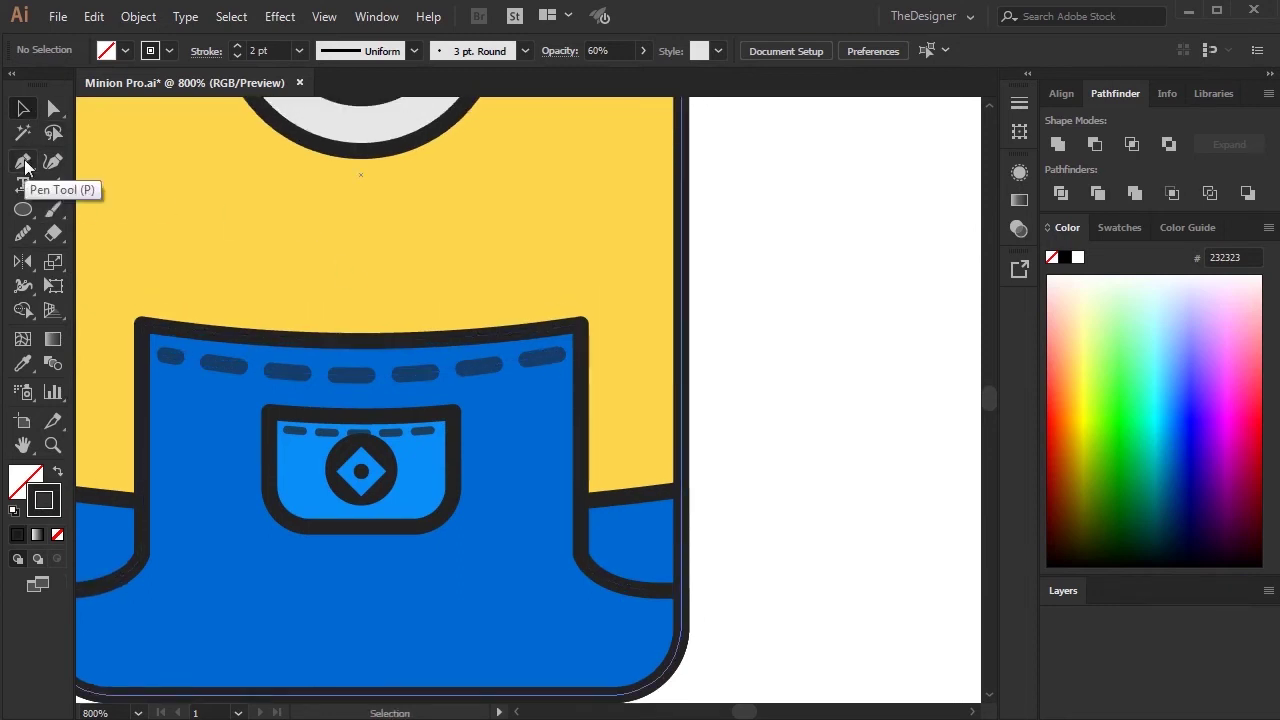
Draw a thin strap rectangle and copy the overalls' blue fill and outline onto it
left_click(25, 211)
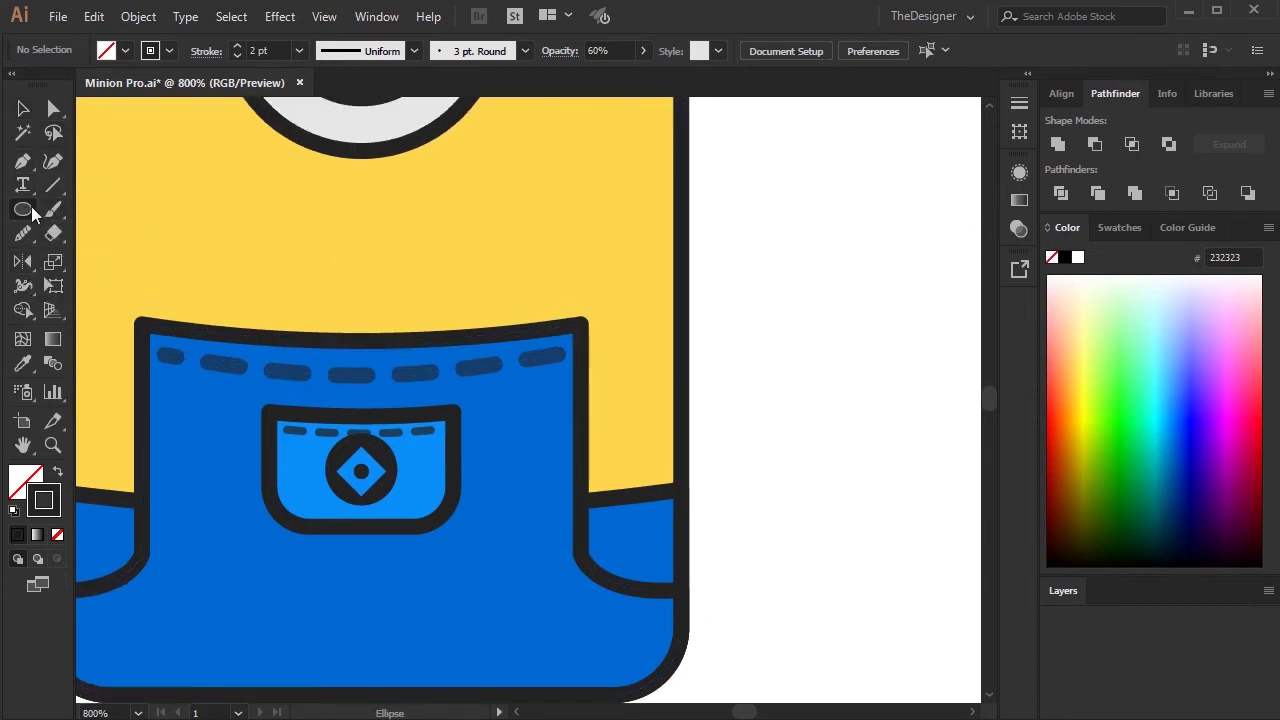
left_click_drag(33, 213, 110, 209)
left_click_drag(528, 290, 686, 323)
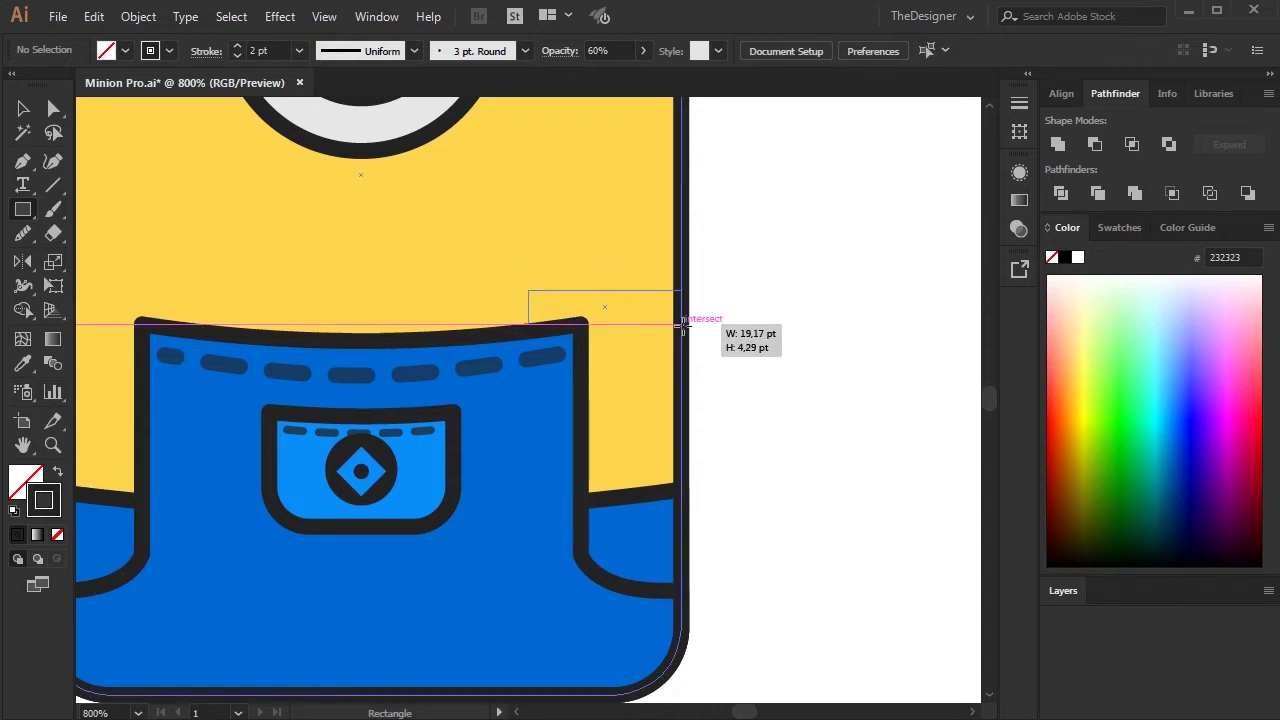
left_click_drag(686, 323, 684, 323)
key("i")
left_click(229, 514)
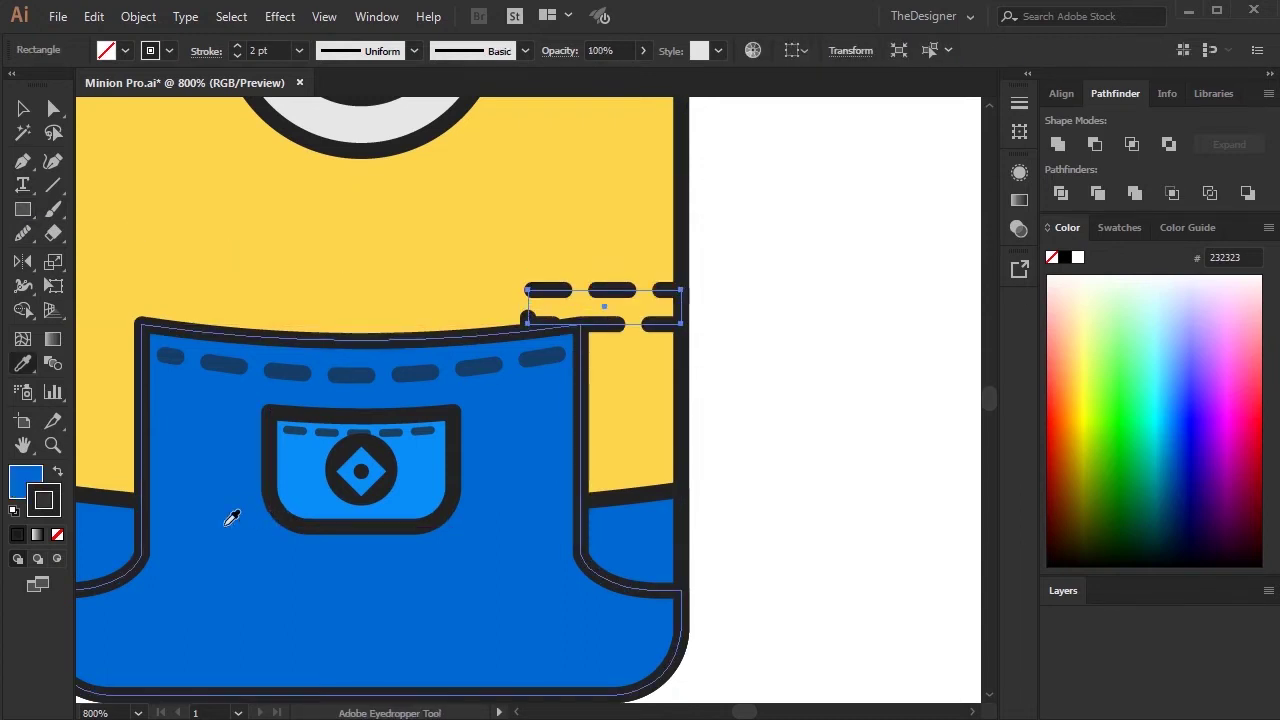
key("v")
Tilt the strap about 30° and fit it on the bib's right corner, slightly lengthened
left_click_drag(689, 325, 604, 325)
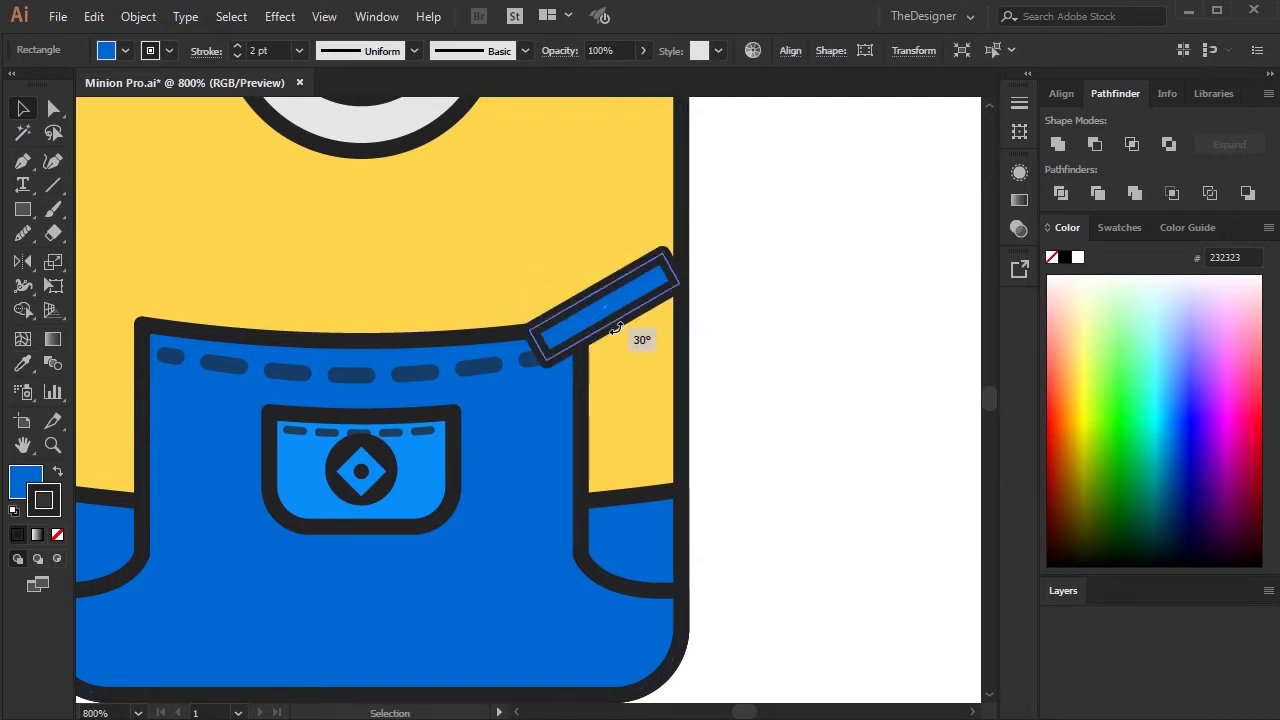
left_click_drag(608, 314, 620, 312)
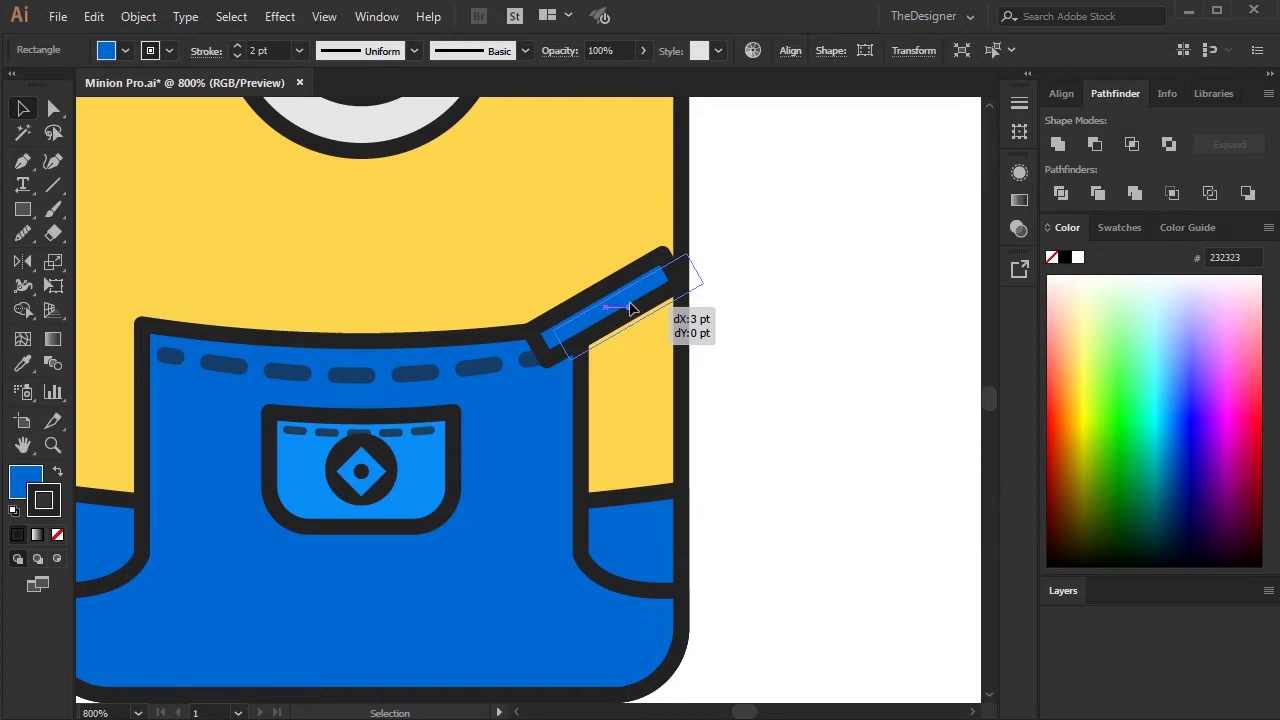
left_click_drag(629, 308, 633, 308)
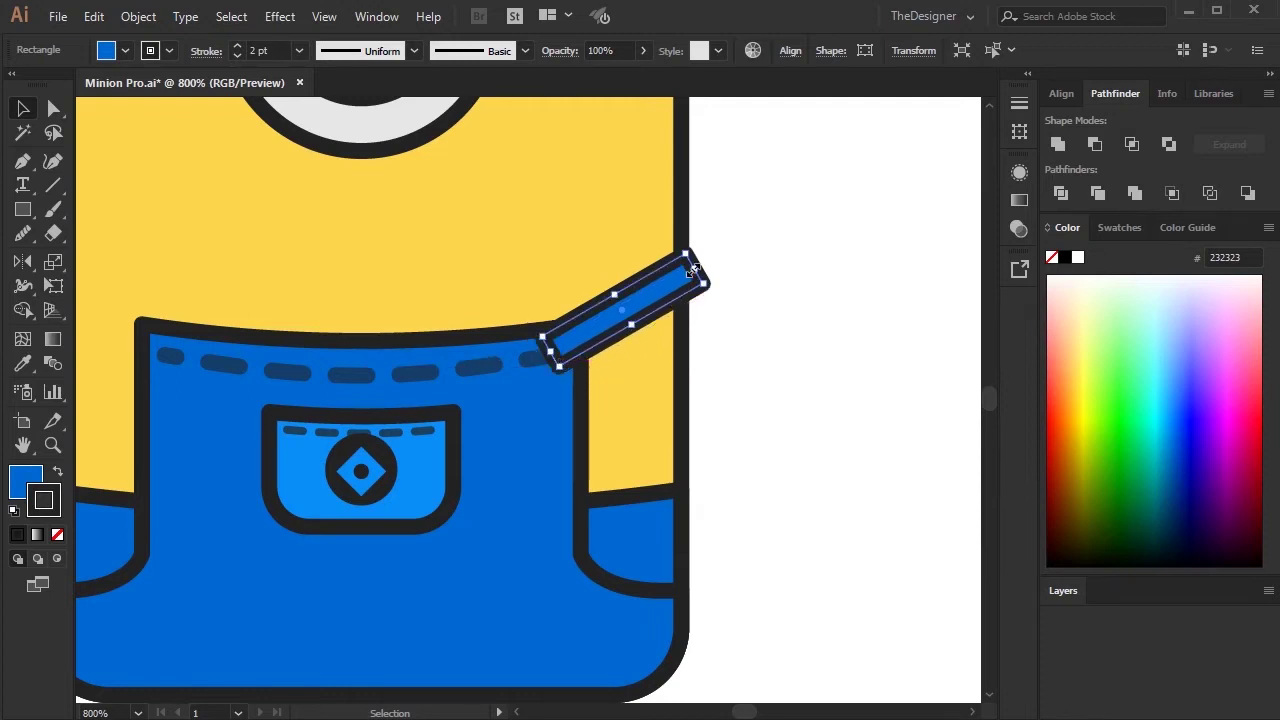
left_click_drag(692, 270, 700, 268)
left_click(691, 428)
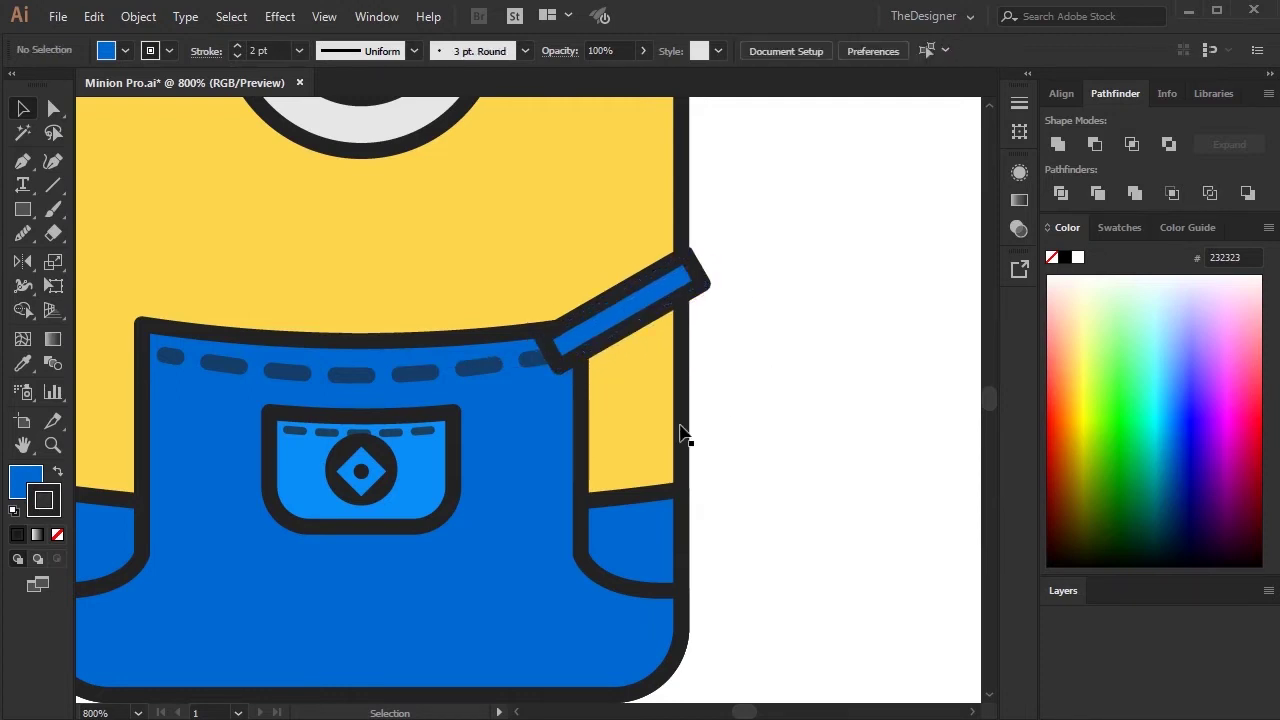
scroll(626, 357, "up", 1, "alt")
left_click(630, 265)
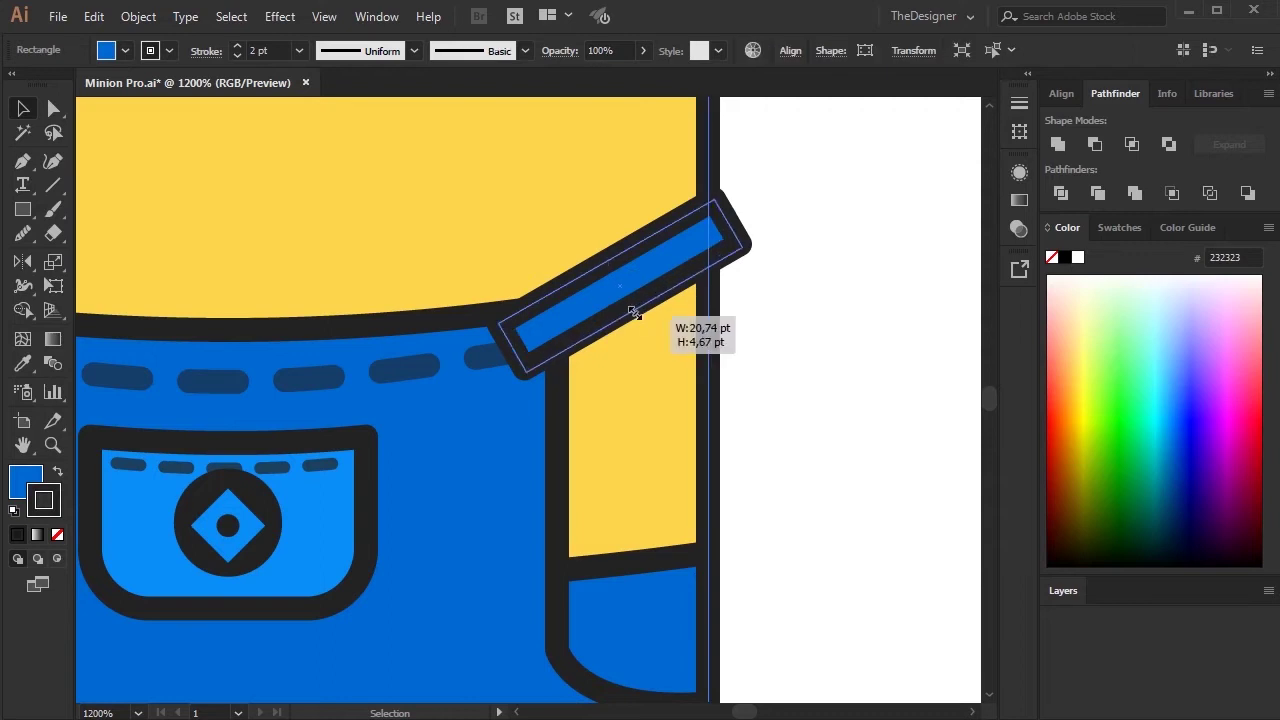
left_click_drag(632, 310, 642, 315)
left_click(835, 292)
left_click(24, 162)
scroll(603, 263, "up", 1, "alt")
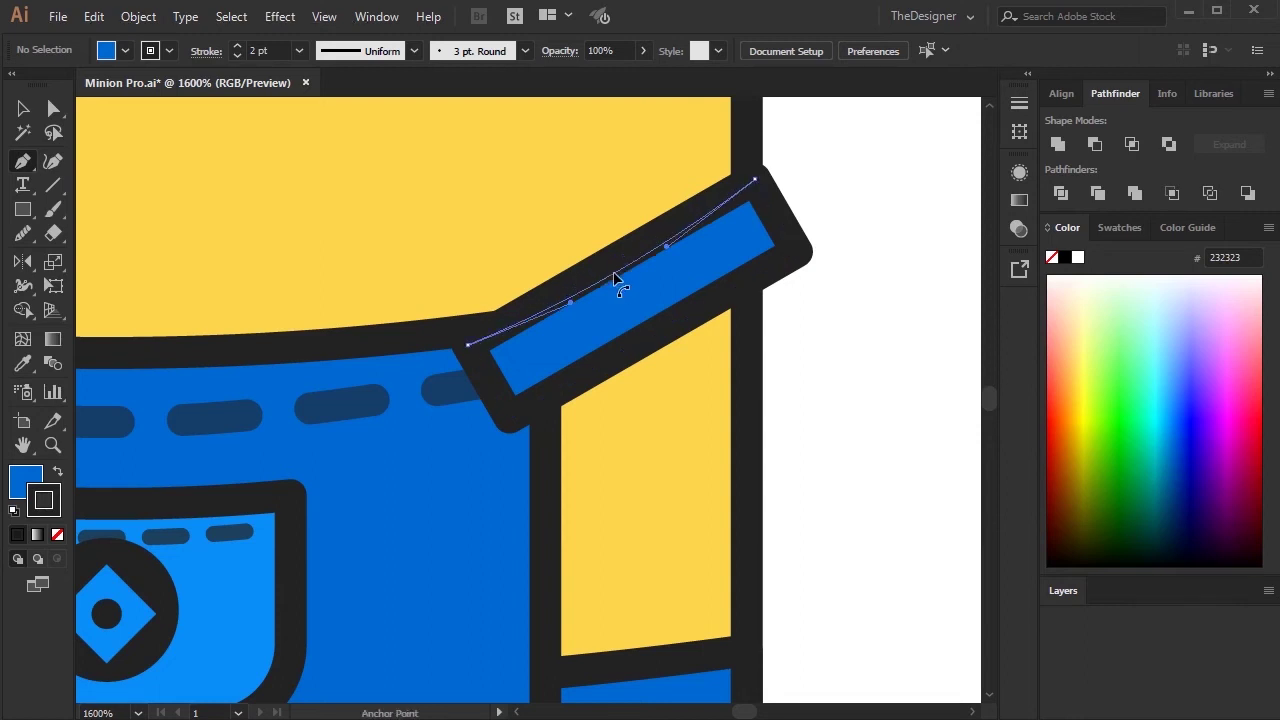
Add anchor points to curve the strap's edges and both ends
left_click(613, 271)
left_click_drag(663, 337, 673, 345)
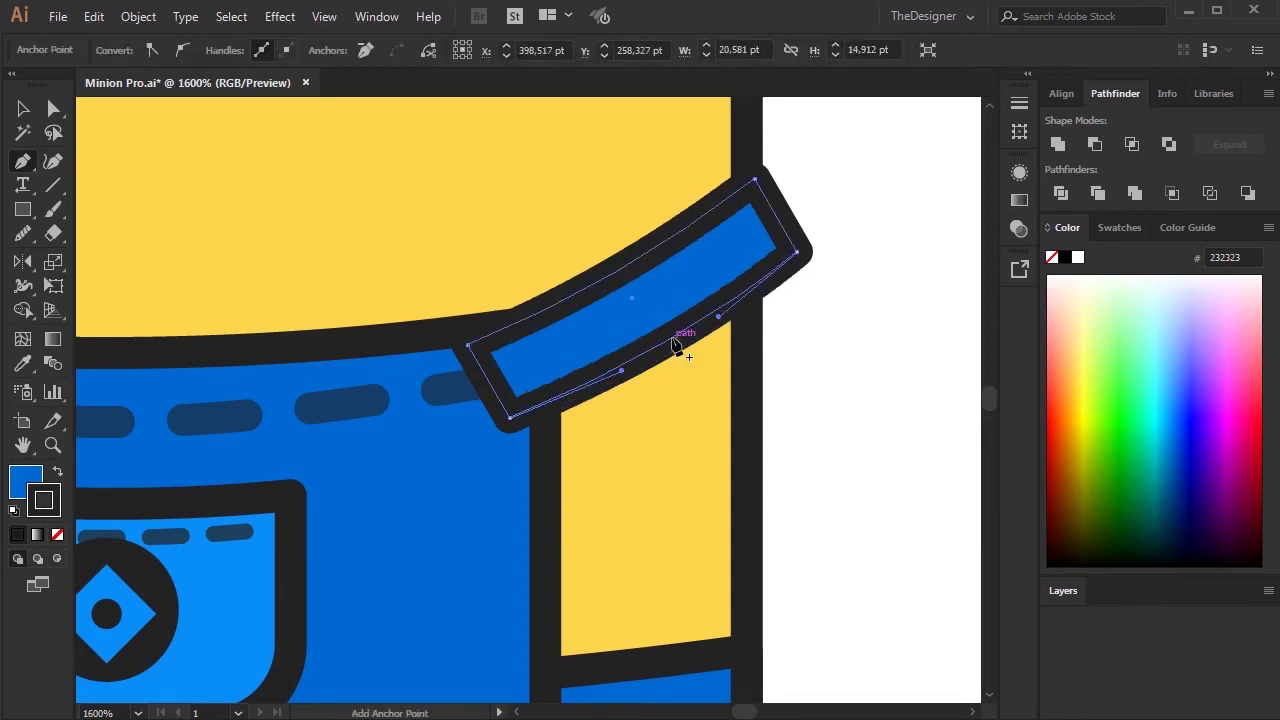
left_click_drag(780, 222, 771, 200)
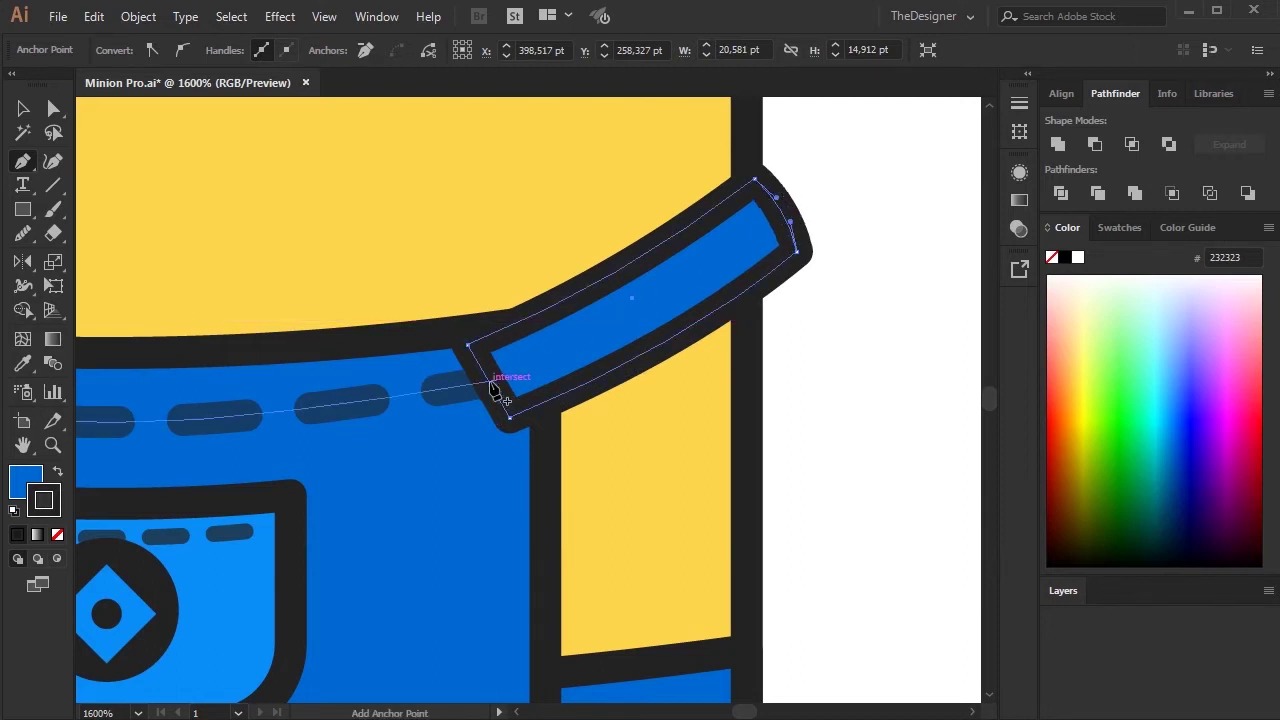
left_click_drag(493, 385, 501, 384)
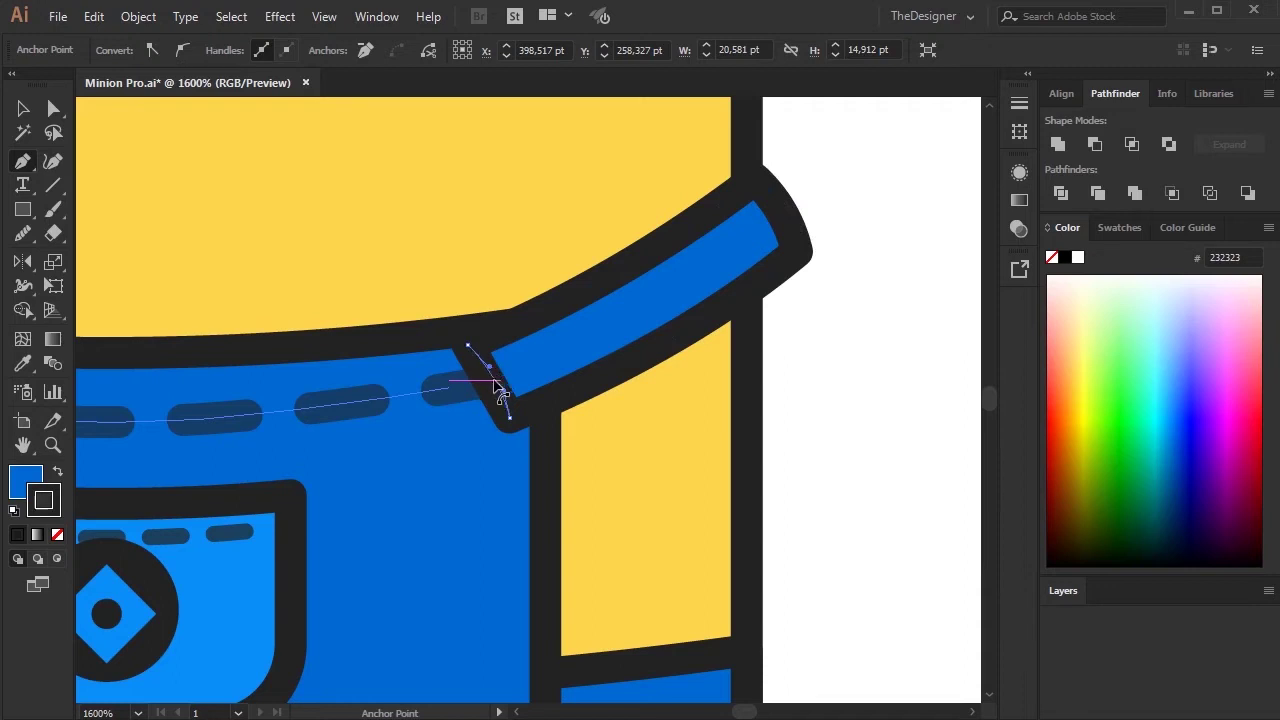
key("v")
left_click(760, 390)
Draw a tiny ellipse button on the strap's end with dark fill and no outline
key("ctrl+minus")
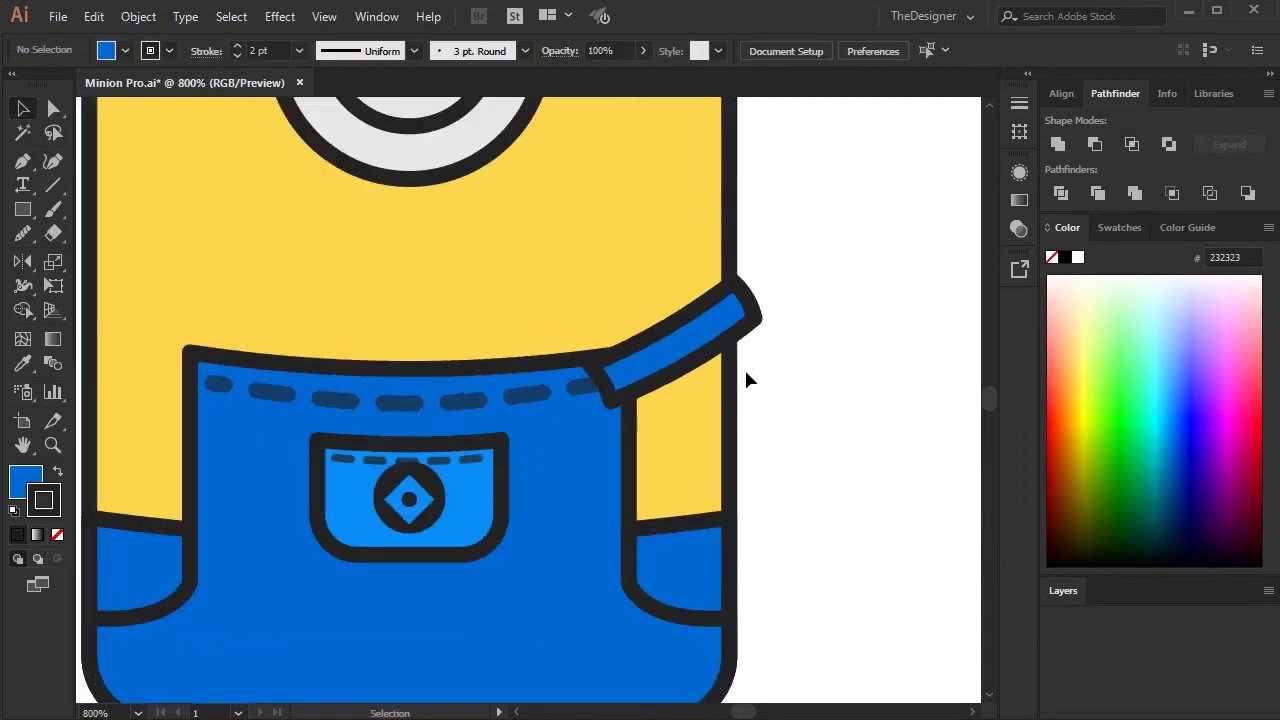
scroll(680, 372, "down", 1)
scroll(608, 366, "up", 4)
left_click(806, 334)
left_click(26, 211)
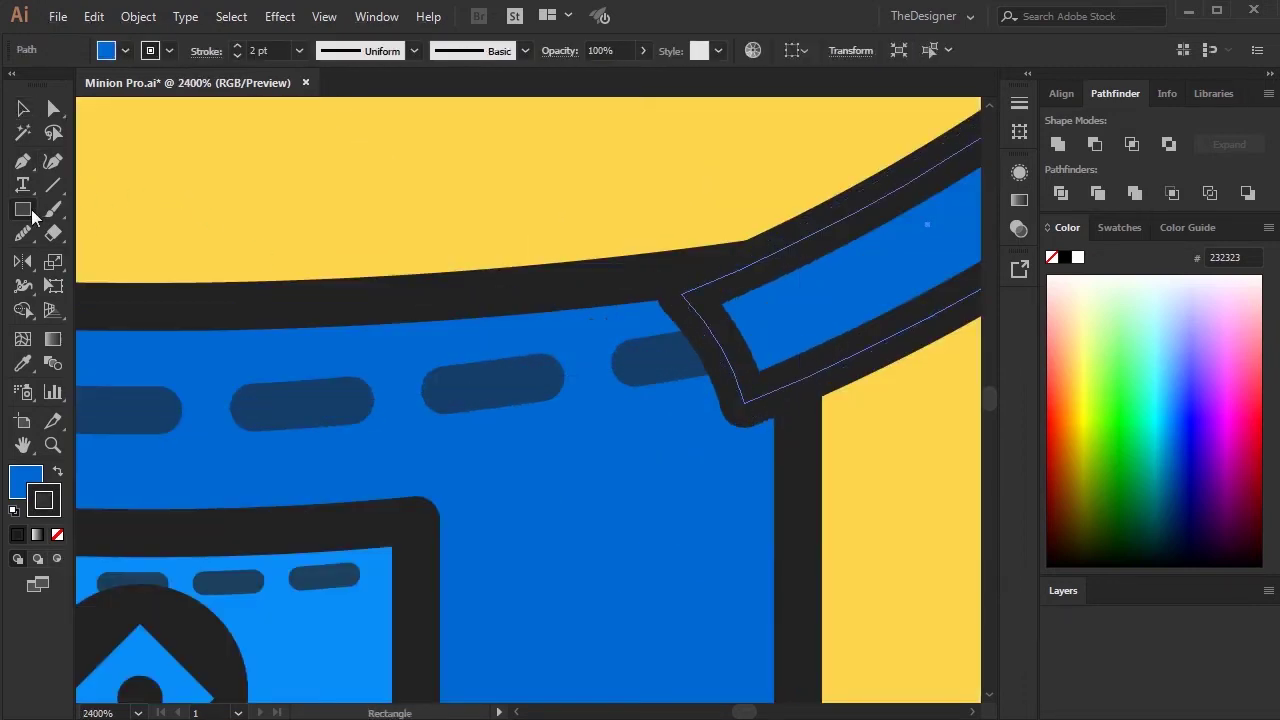
left_click_drag(32, 215, 85, 262)
left_click(57, 474)
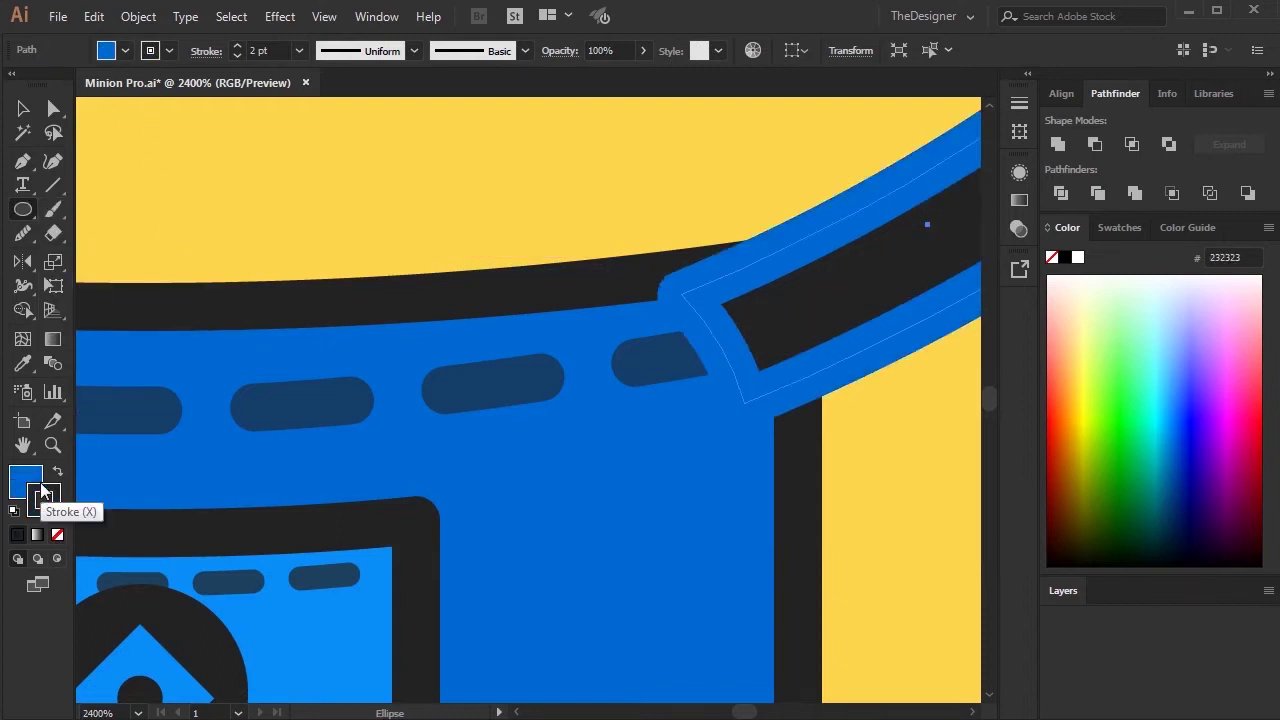
key("shift+x")
left_click_drag(783, 318, 764, 311)
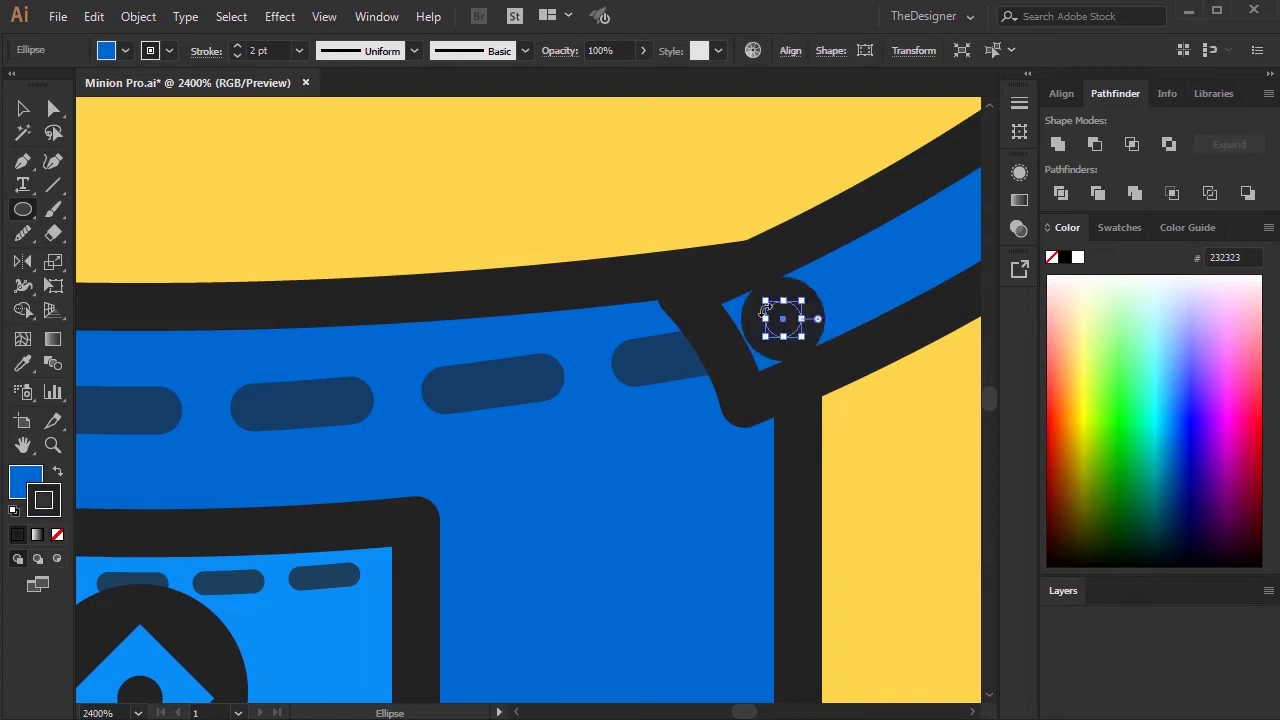
left_click(57, 472)
left_click(57, 534)
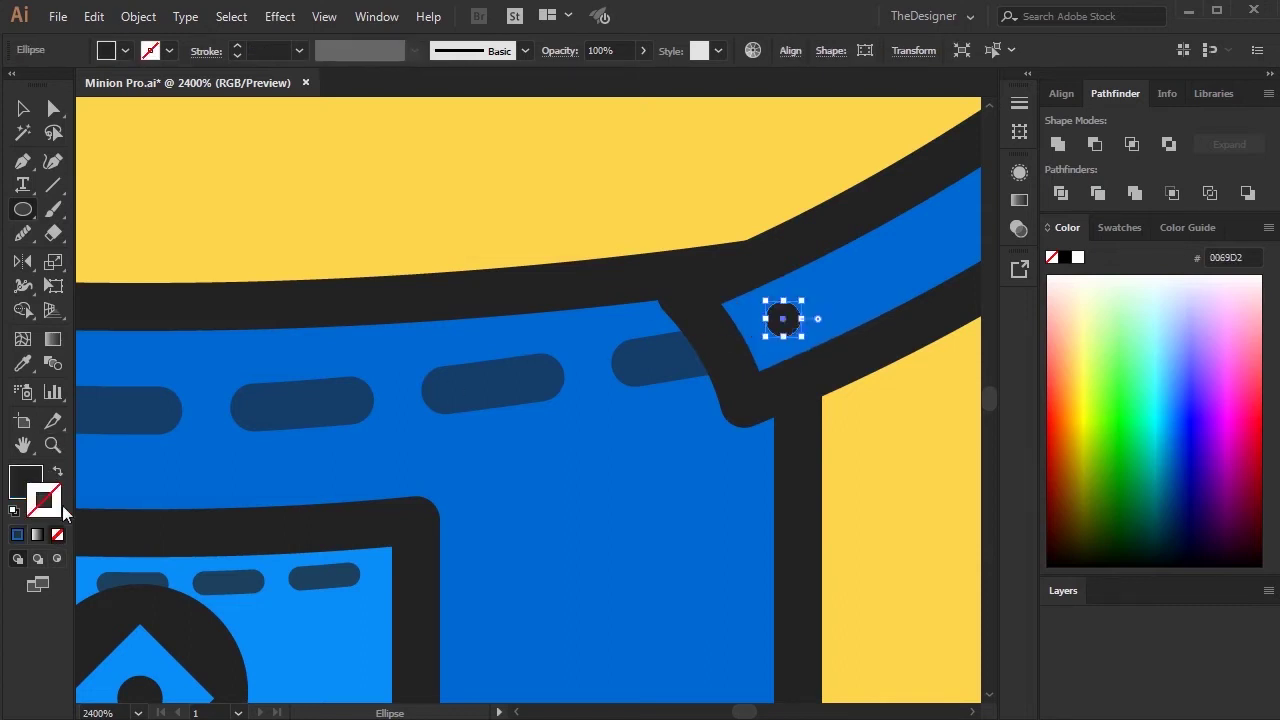
Group the button dot with the strap using Ctrl+G
left_click(25, 110)
left_click(808, 355)
left_click(780, 320, "shift")
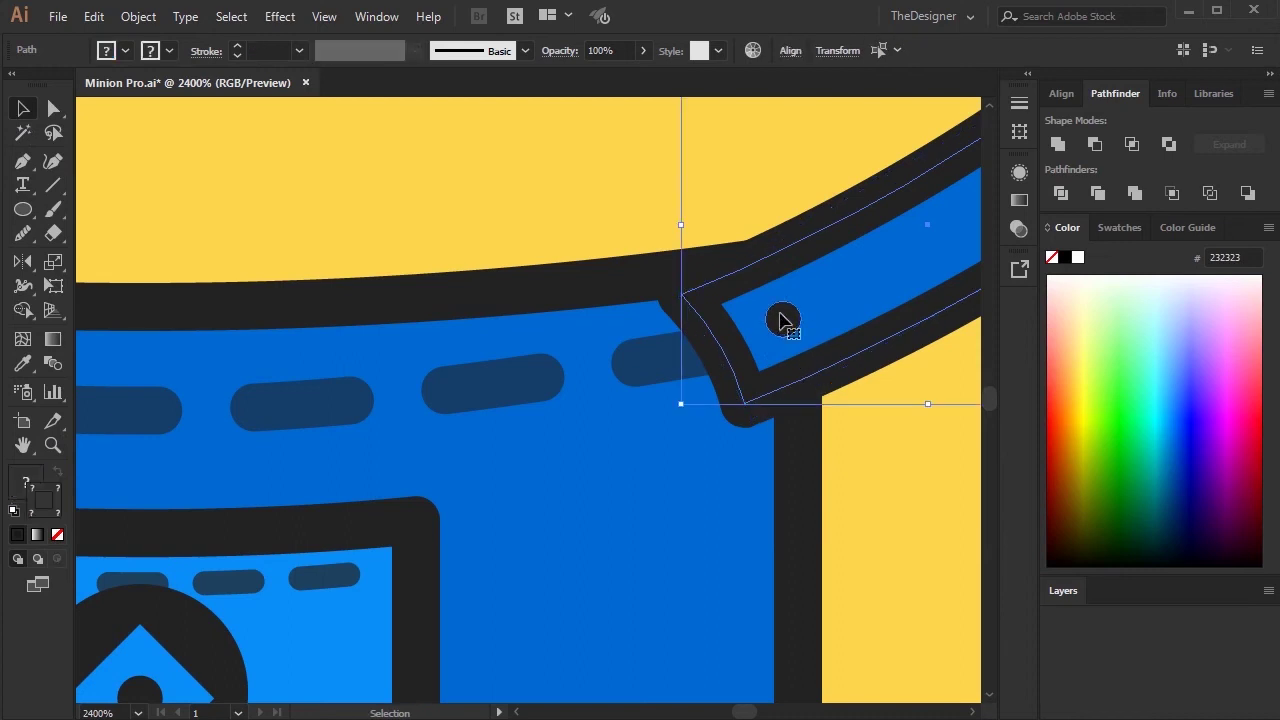
key("ctrl+g")
key("ctrl+minus")
key("p")
left_click(678, 148)
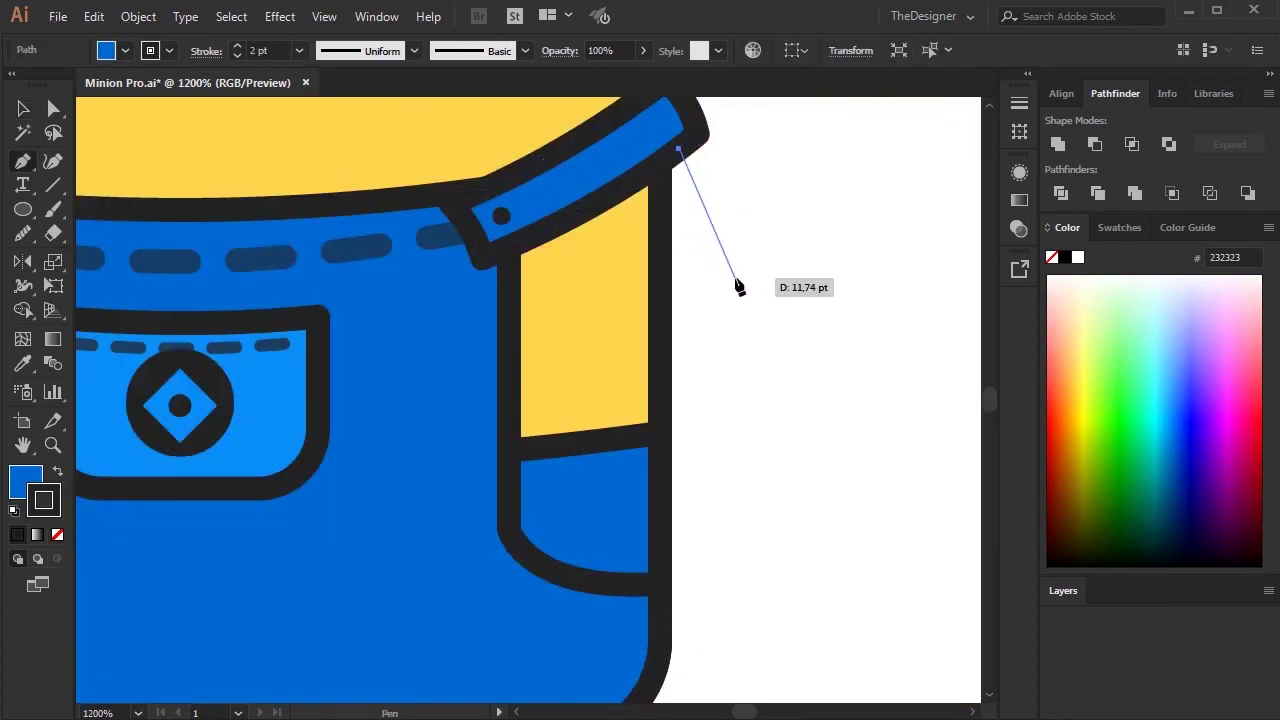
Complete the three-point bent arm path beside the body with no fill
left_click(757, 276)
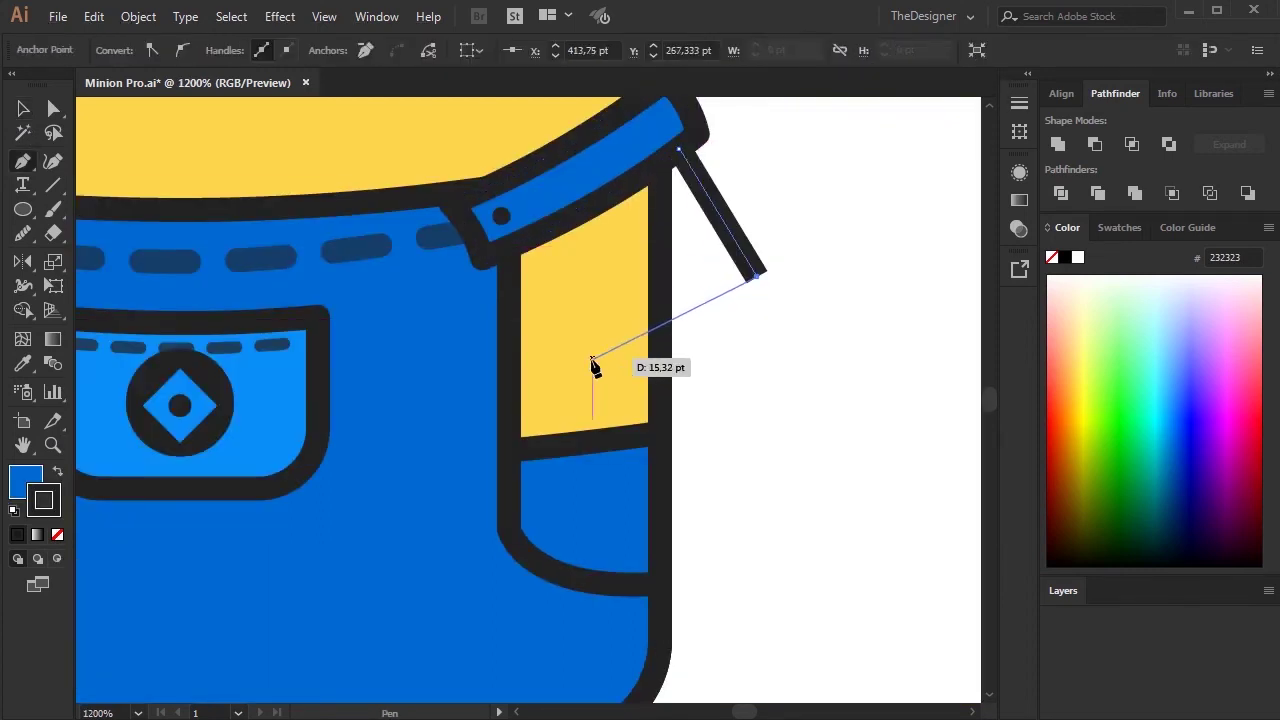
left_click(575, 375)
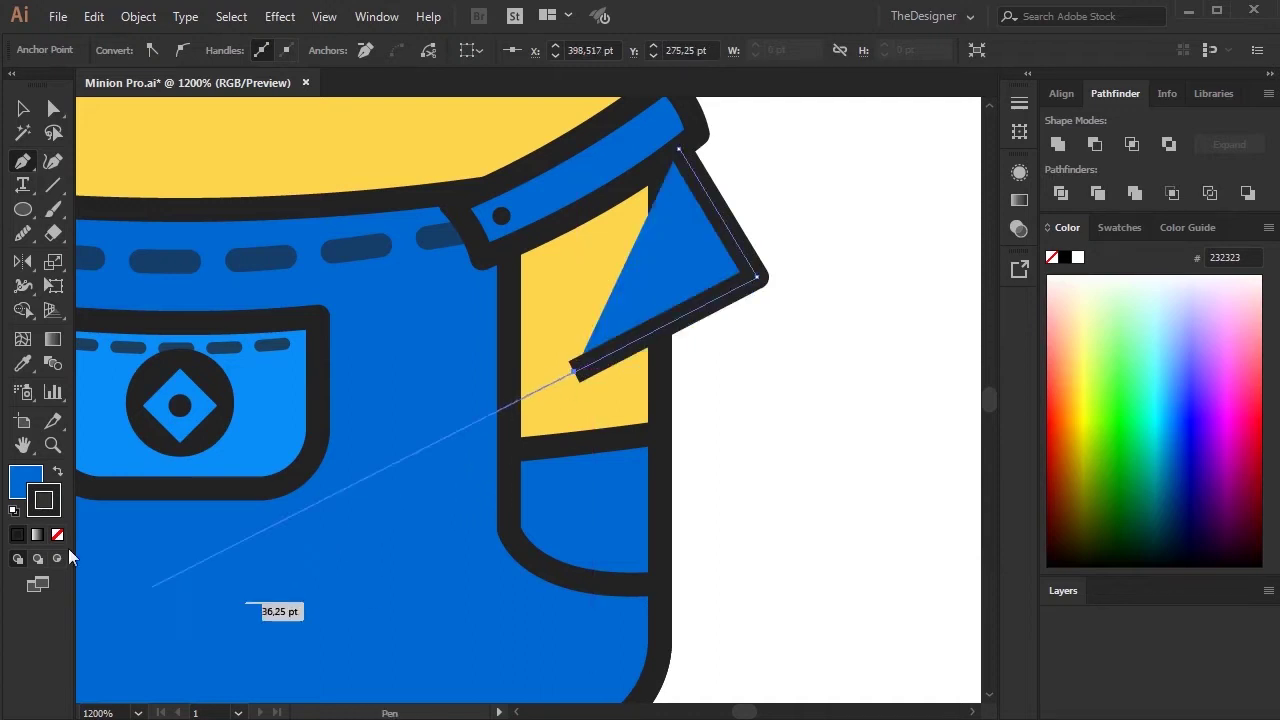
key("slash")
key("v")
left_click(690, 318)
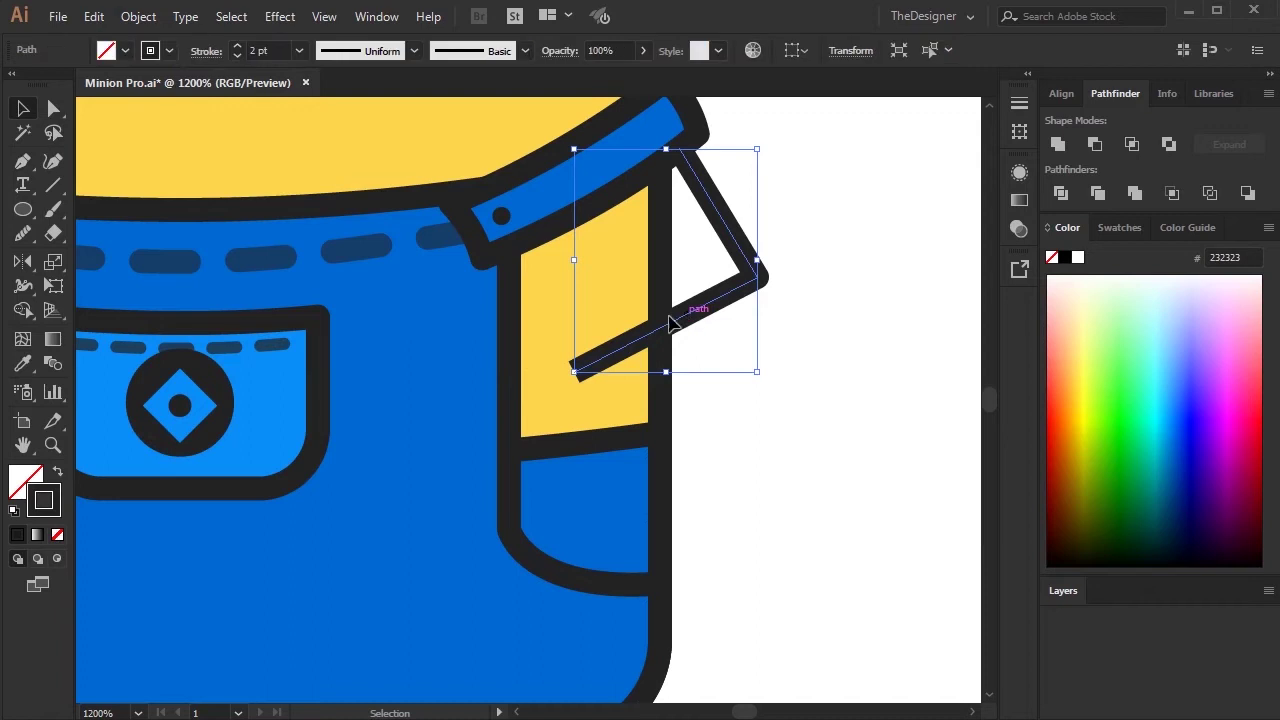
Give the arm a 7 pt stroke with round caps and narrow it slightly
left_click(236, 47)
left_click(237, 47)
left_click(237, 47)
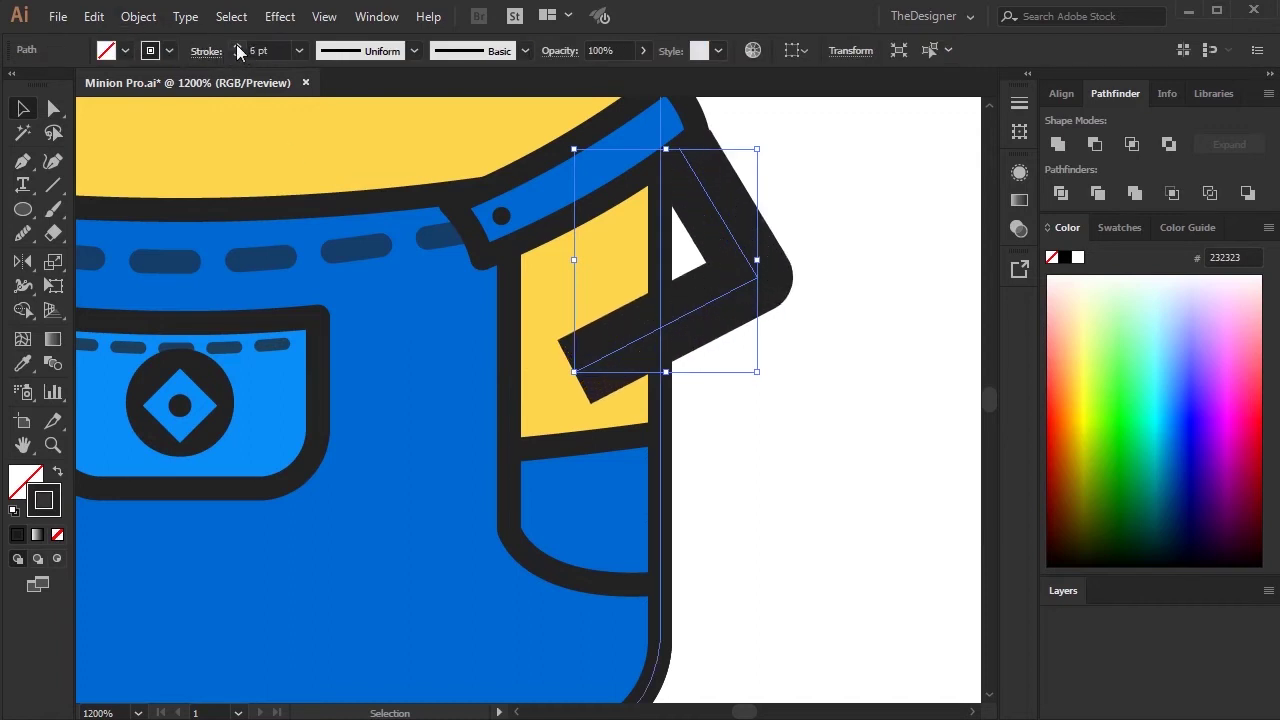
left_click(237, 47)
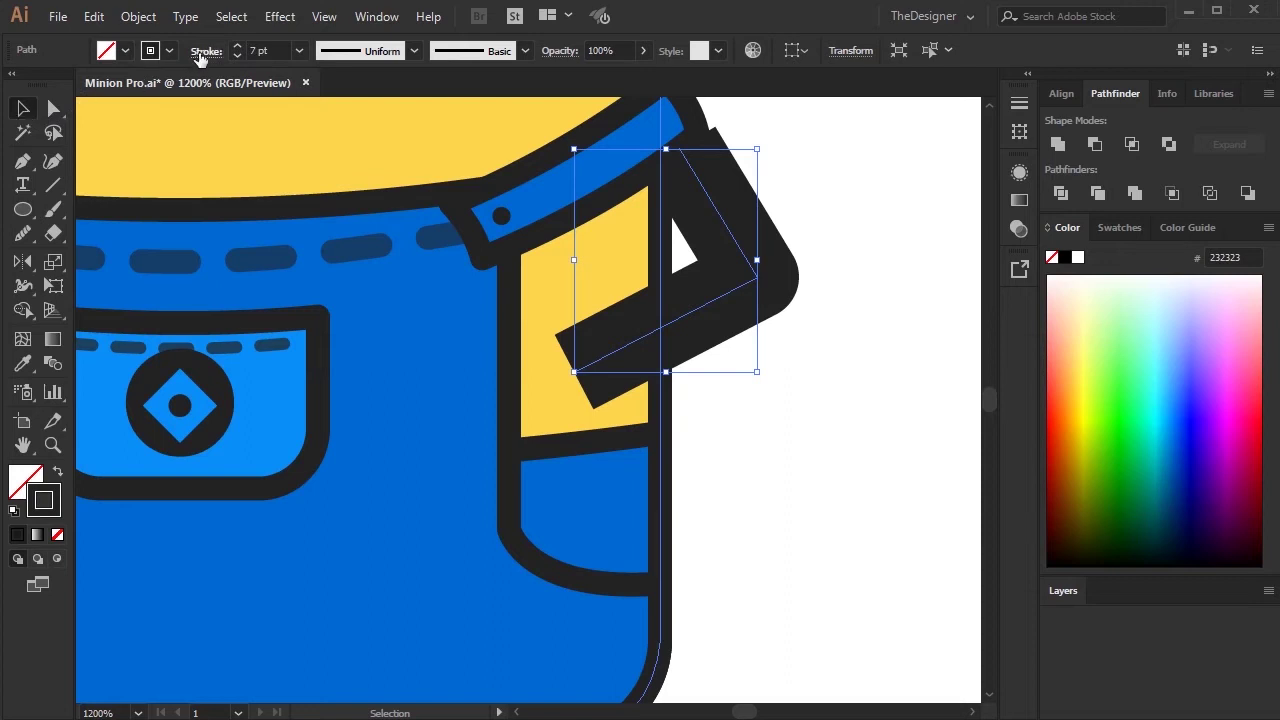
left_click(203, 52)
left_click(88, 104)
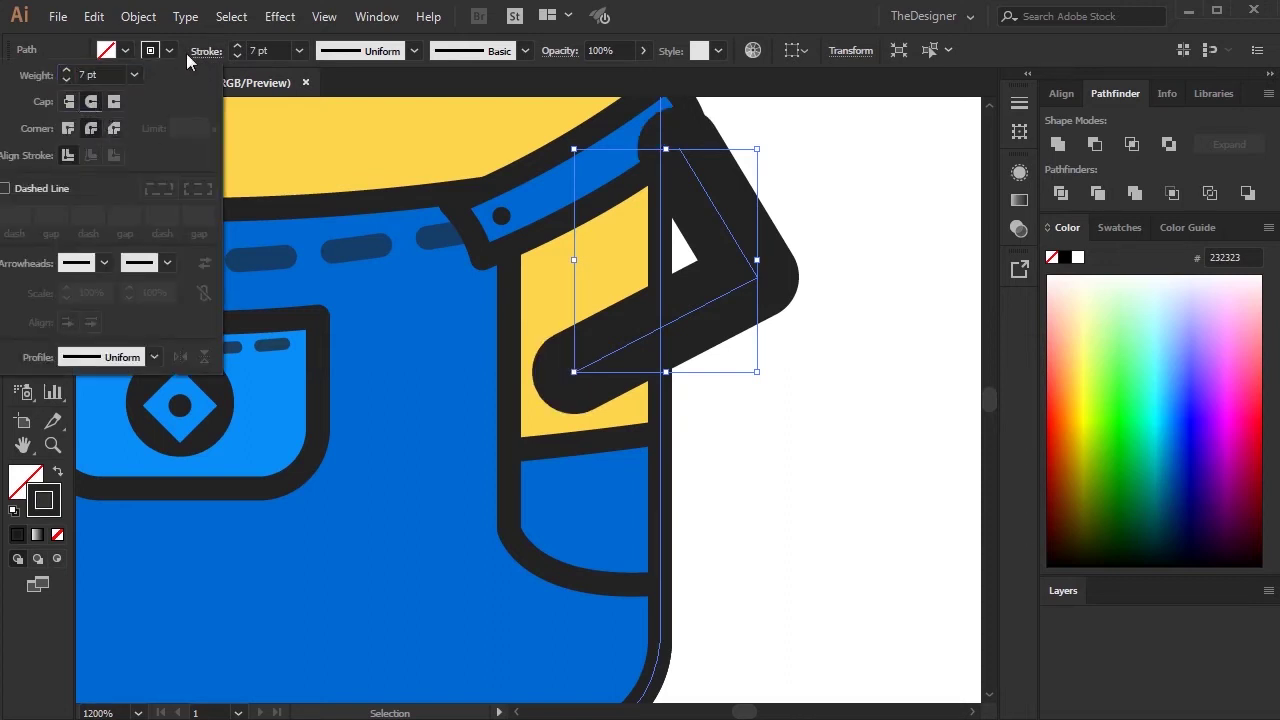
left_click(725, 293)
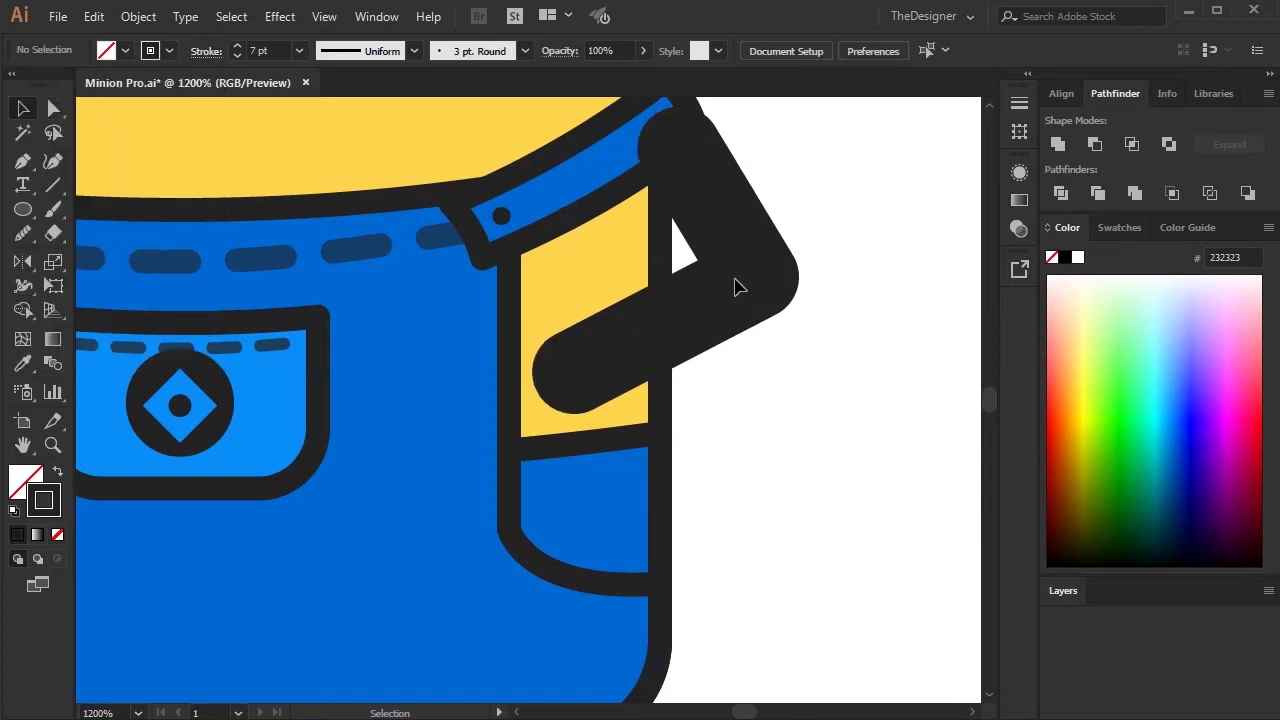
left_click(752, 275)
left_click_drag(757, 260, 730, 277)
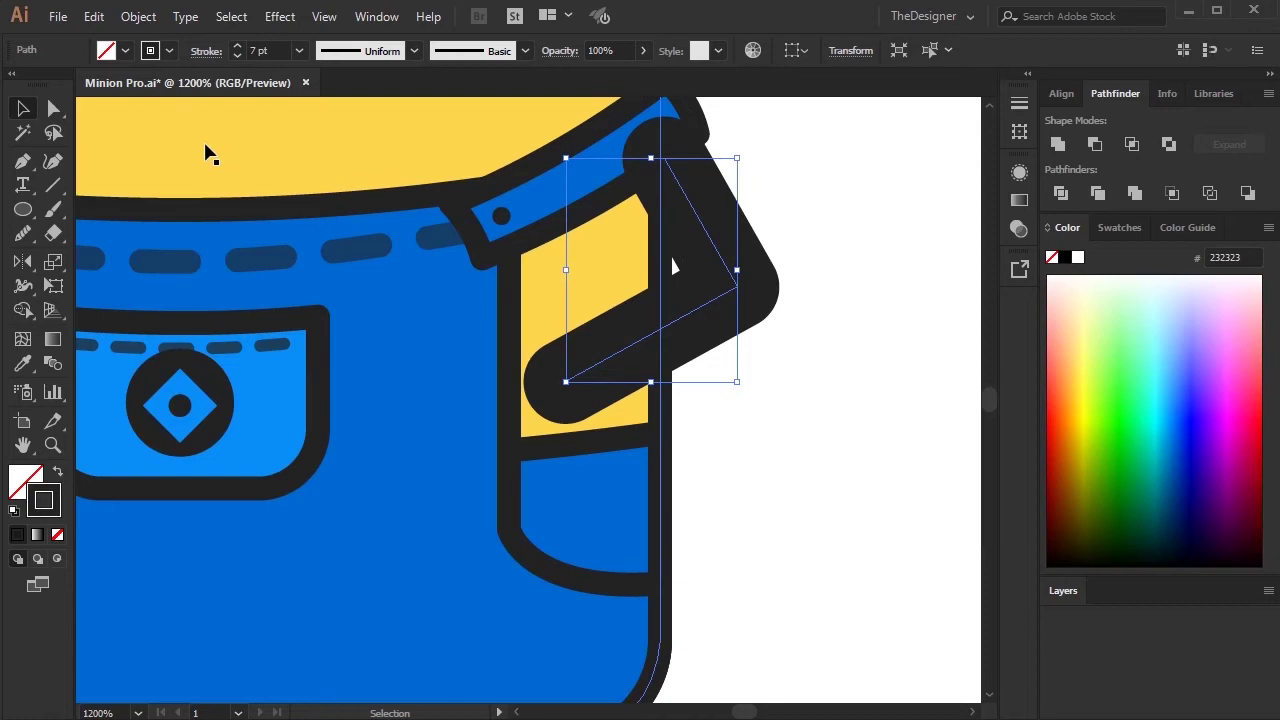
Make the arm's stroke yellow and convert it with Outline Stroke
left_click(1120, 229)
left_click(1100, 366)
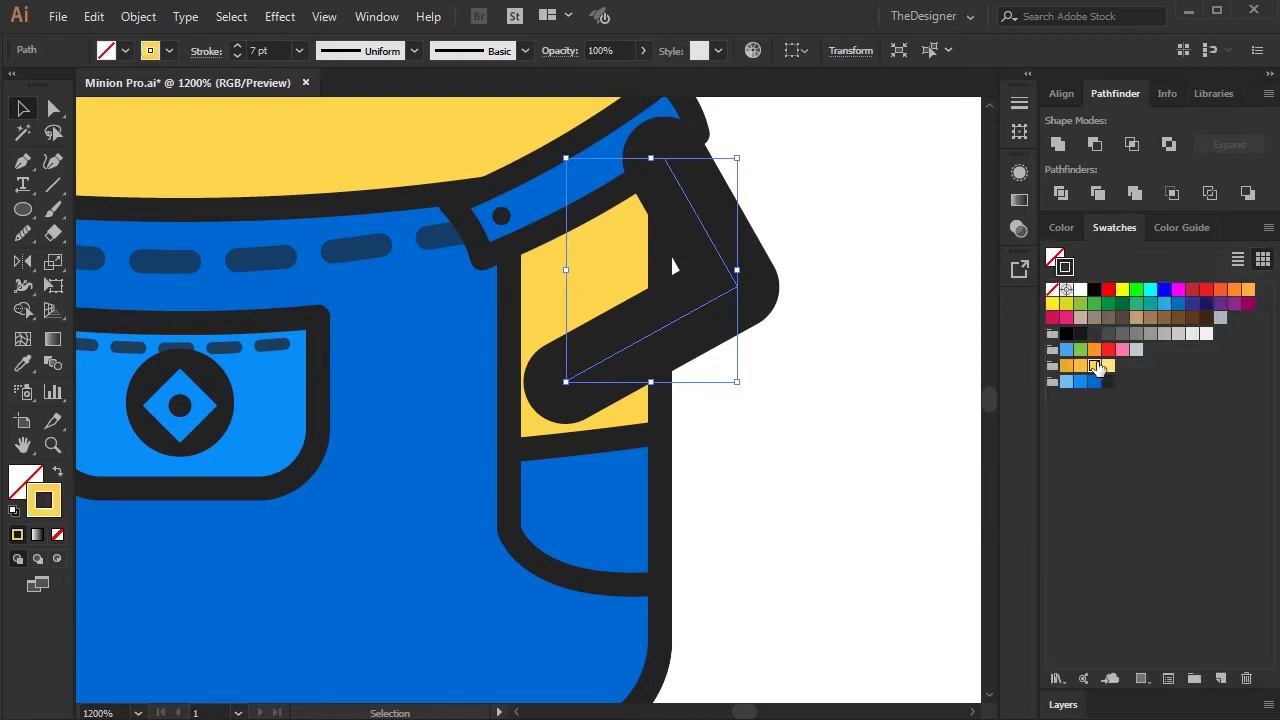
left_click(138, 16)
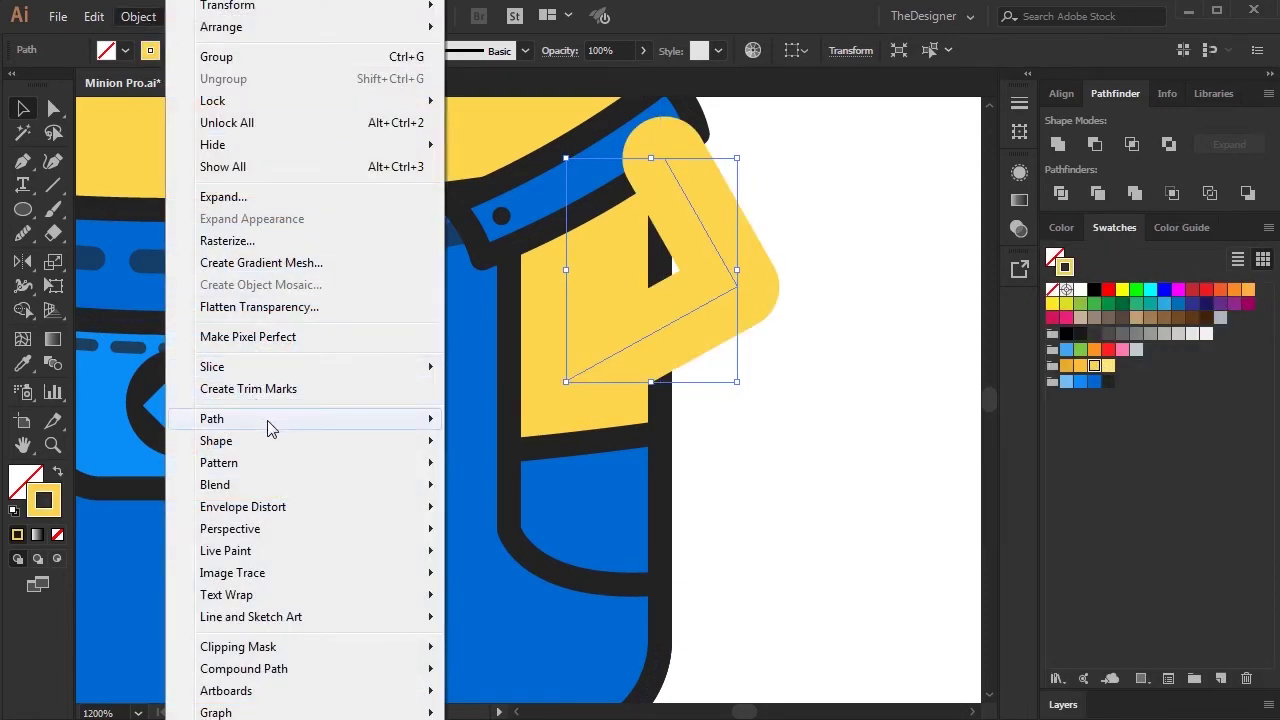
left_click(522, 472)
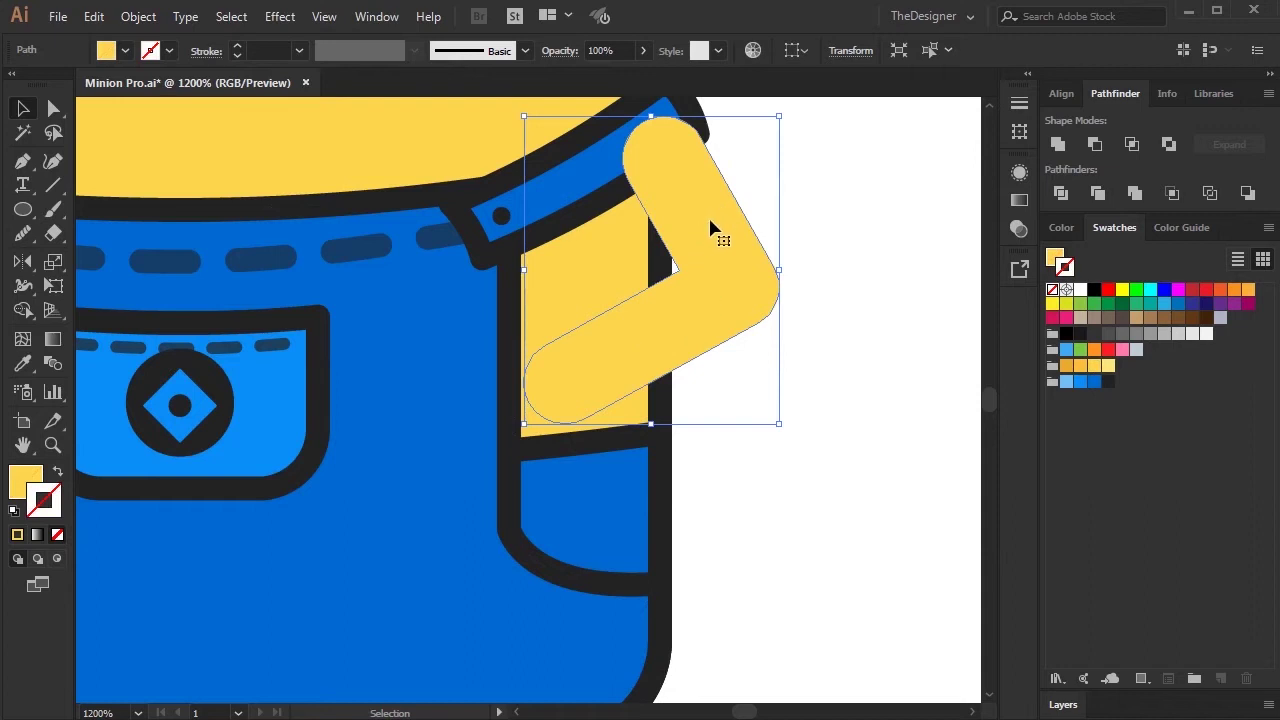
Copy the body's yellow fill and dark outline onto the arm and nudge it into place
key("i")
left_click(300, 126)
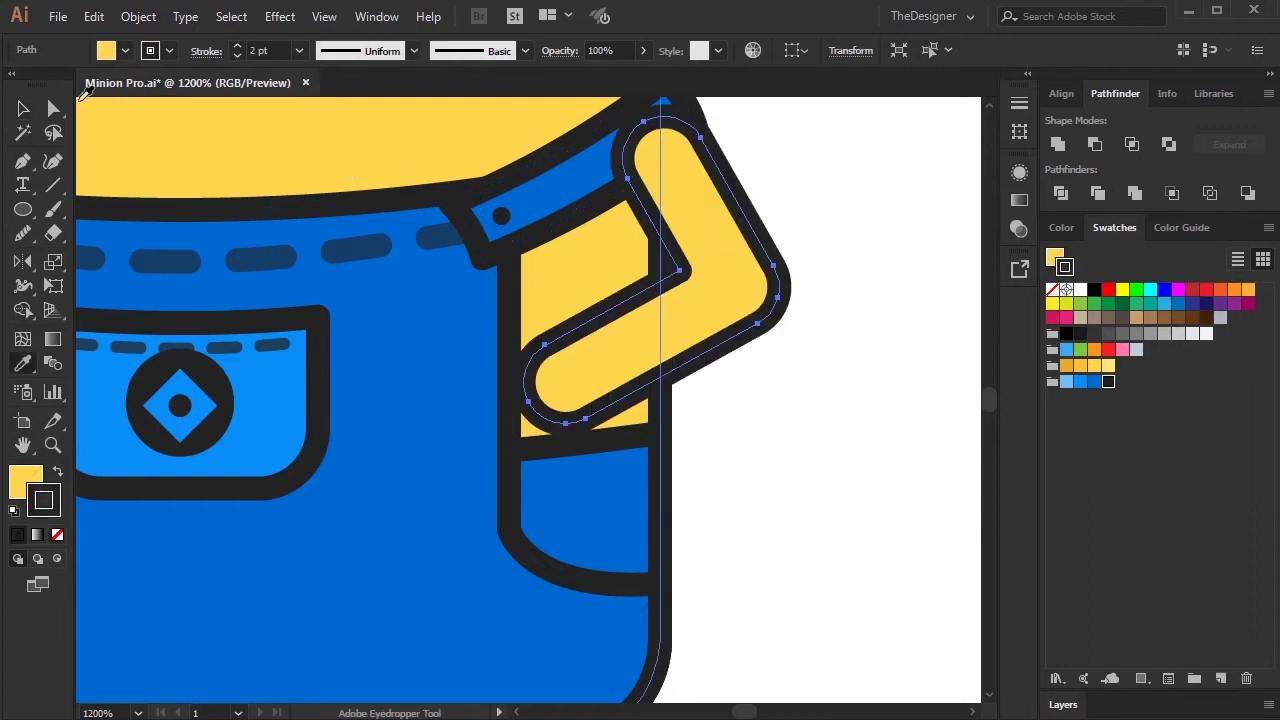
key("v")
key("Left")
key("Right")
key("Left")
key("Right")
key("Down")
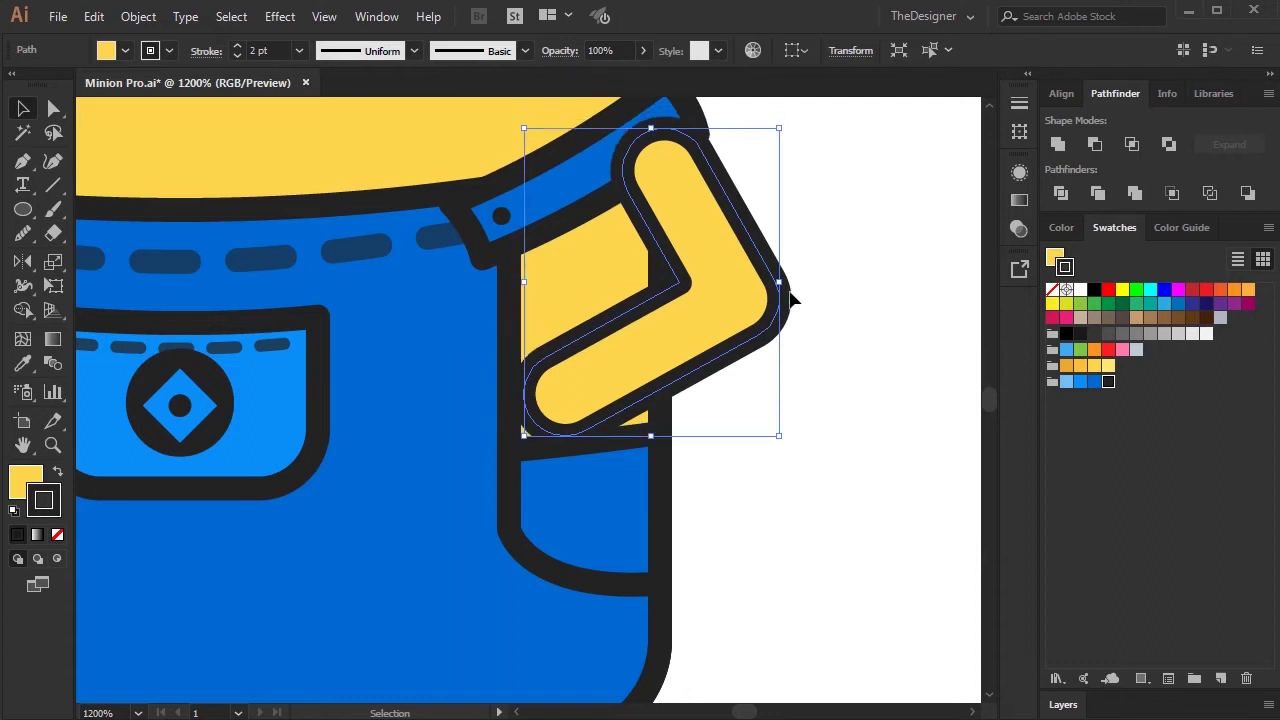
left_click(880, 258)
Draw a rectangle over the arm's base by the body and select it with the arm
left_click_drag(23, 209, 100, 209)
left_click_drag(533, 269, 652, 453)
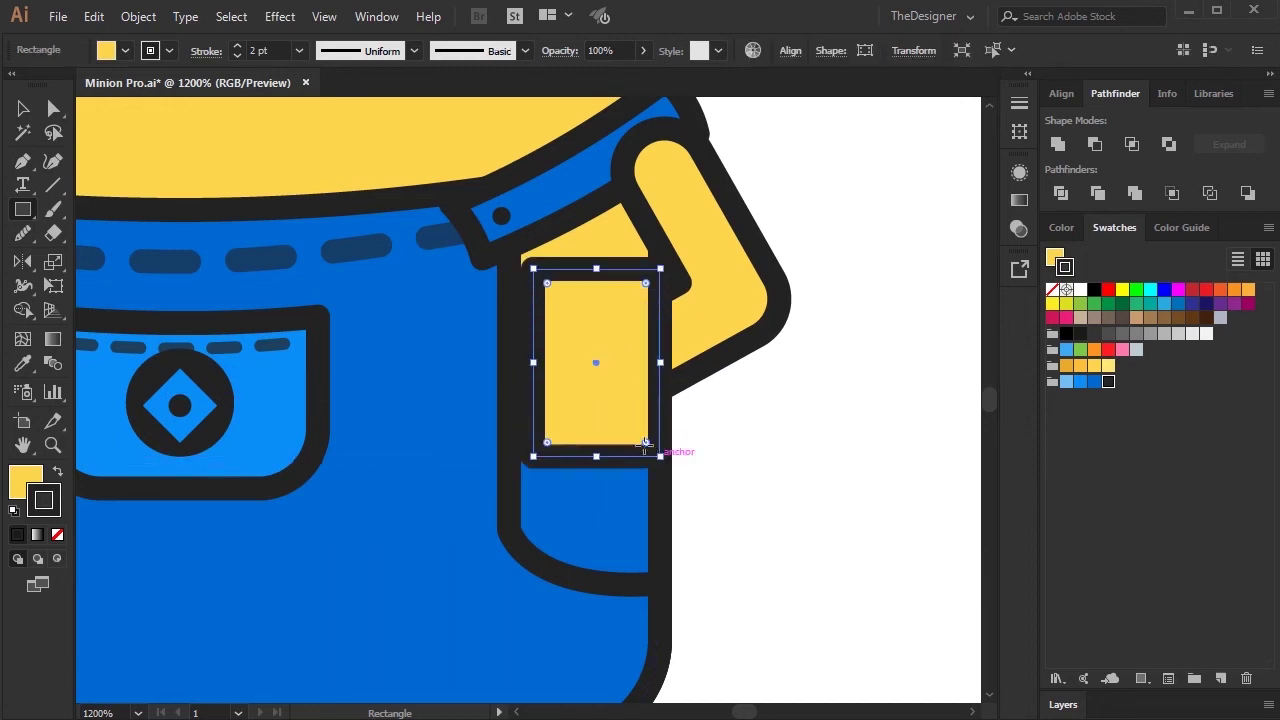
left_click_drag(530, 364, 501, 364)
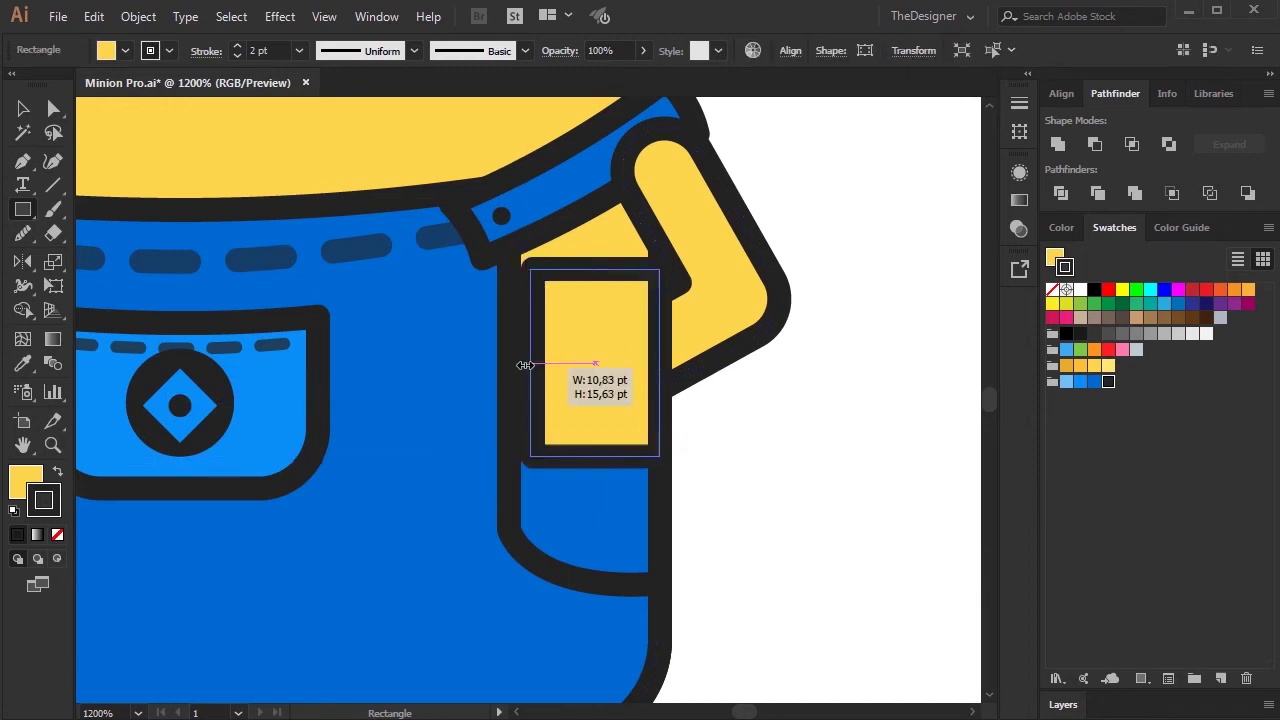
left_click_drag(634, 284, 636, 204)
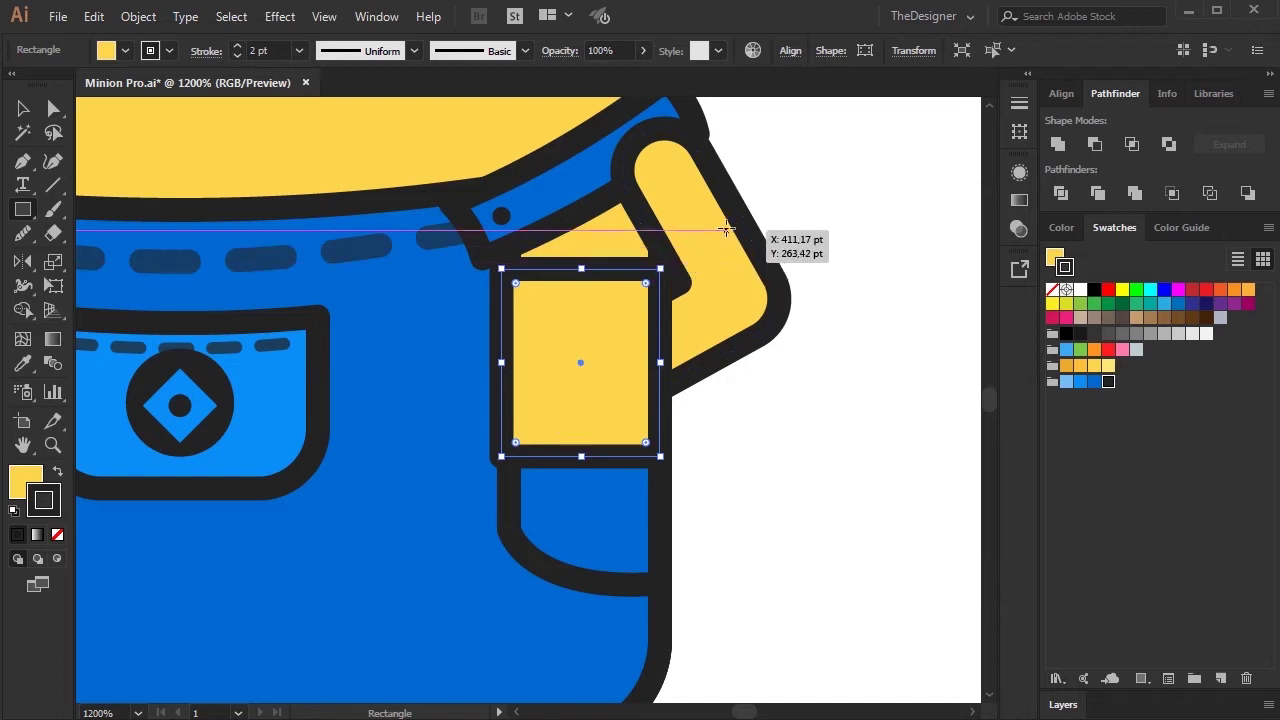
left_click(24, 108)
left_click(737, 205, "shift")
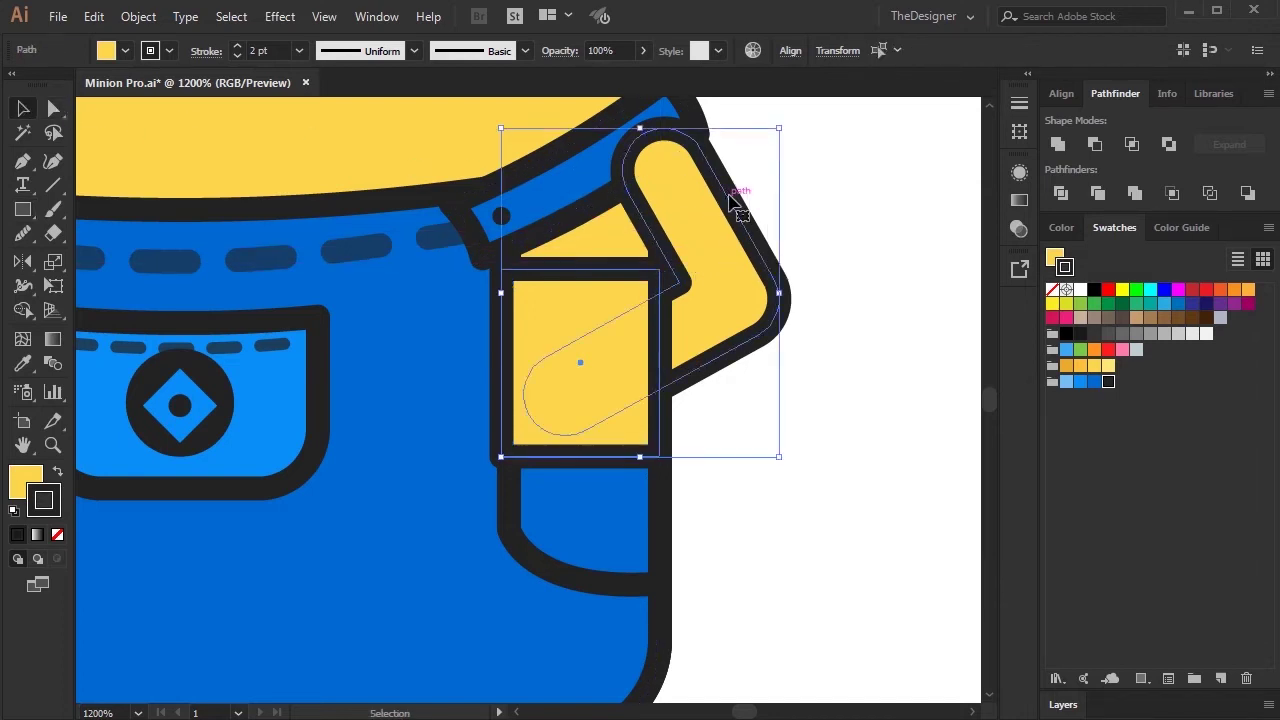
Cut the rectangle's area out of the arm and bring the blue strap in front of it
left_click(1095, 144)
left_click(557, 177)
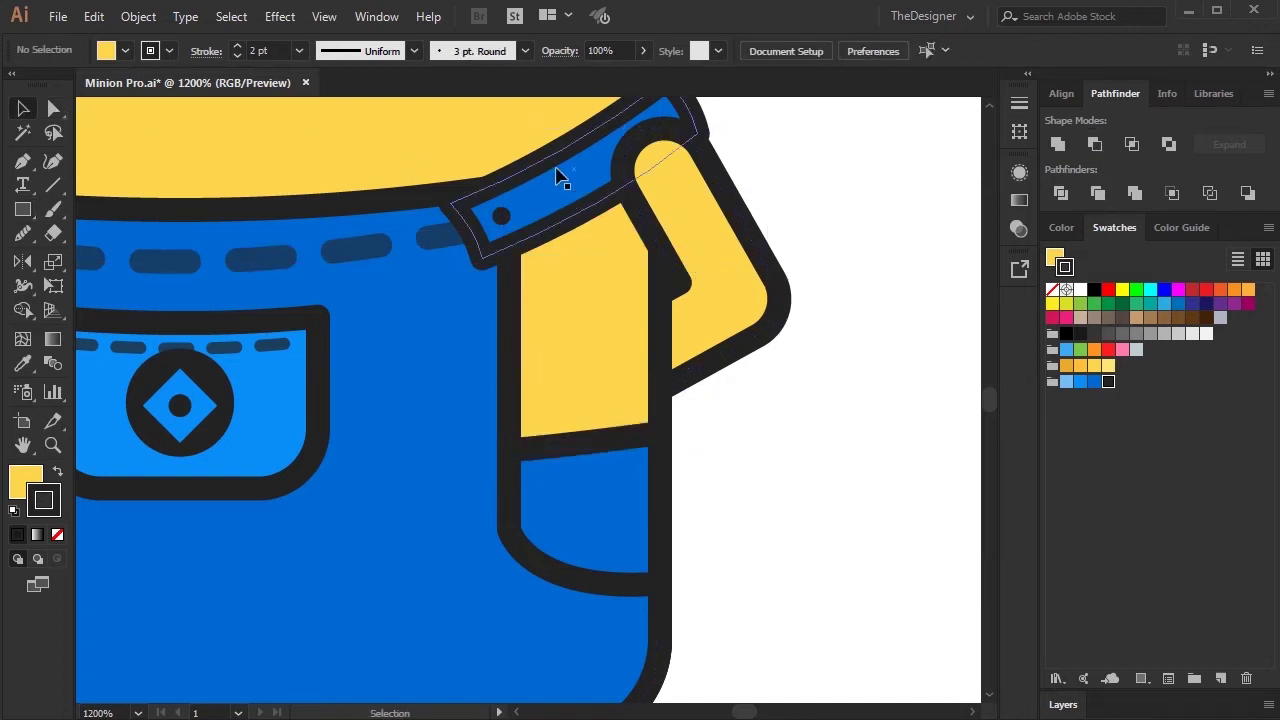
right_click(557, 177)
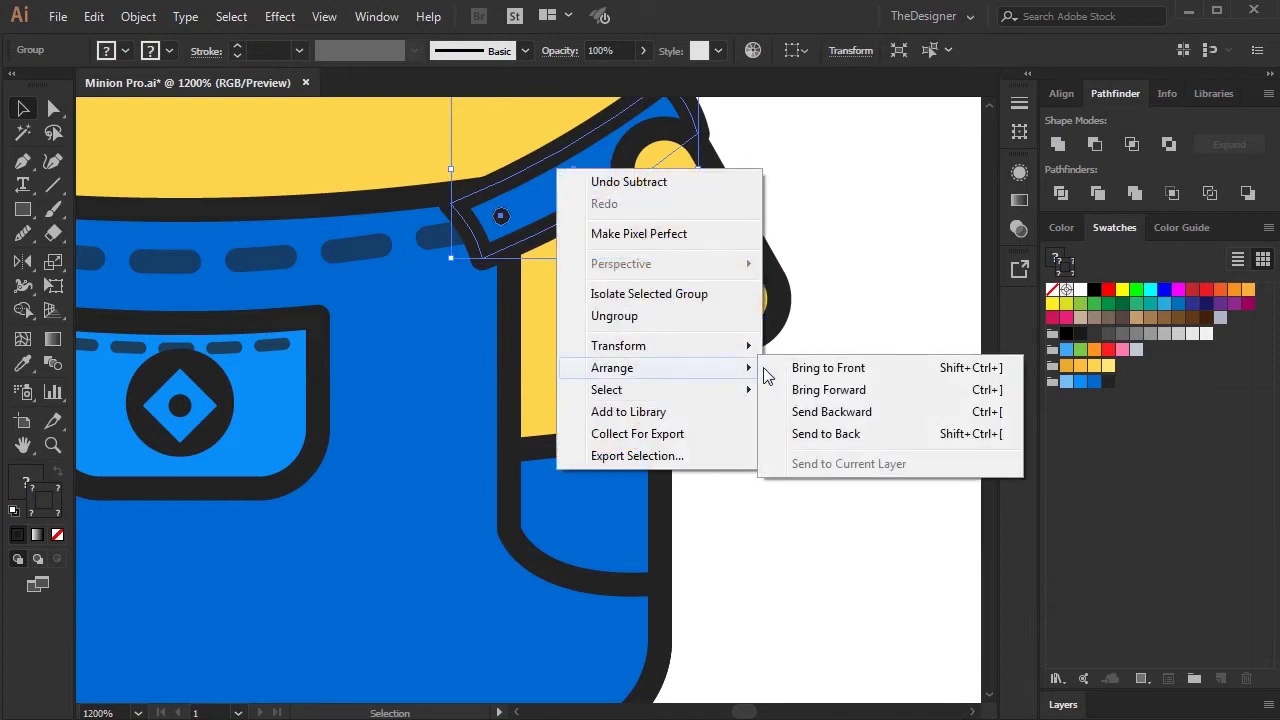
mouse_move(640, 368)
left_click(800, 367)
left_click(842, 292)
scroll(858, 269, "down", 2)
Group the right arm with its strap and make a vertically reflected copy
left_click(826, 286)
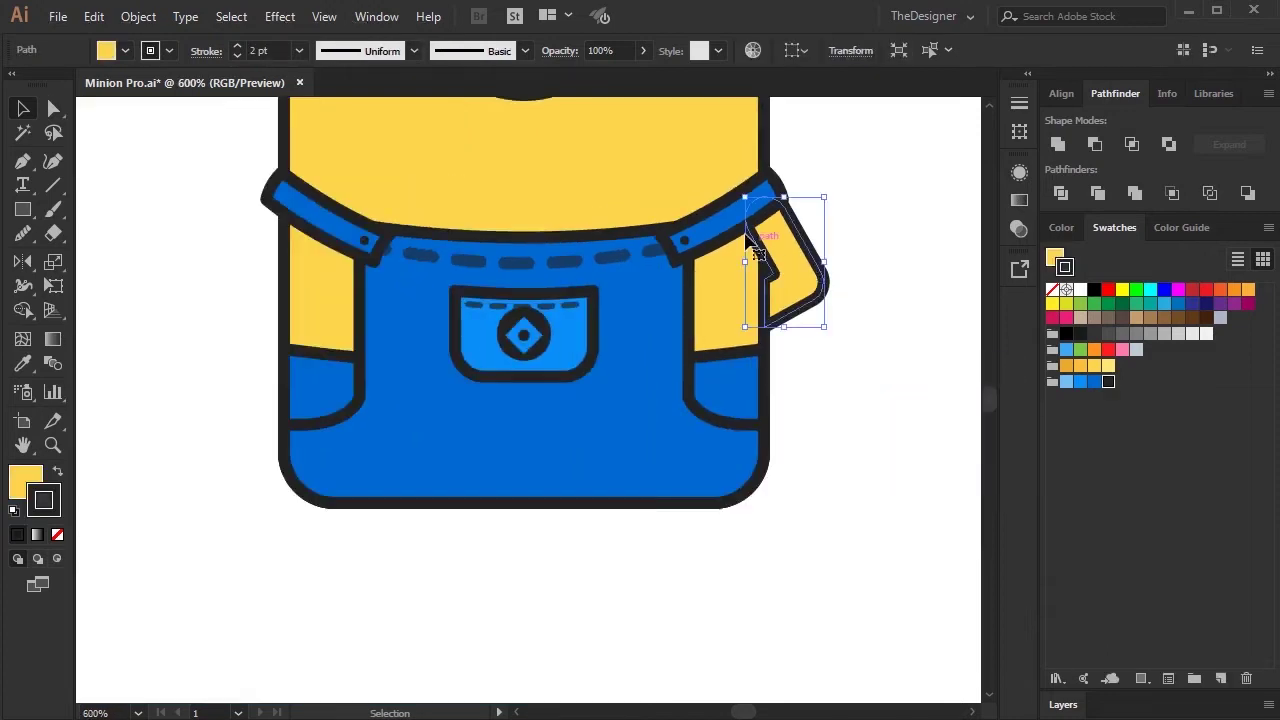
left_click(719, 232, "shift")
key("ctrl+g")
right_click(737, 229)
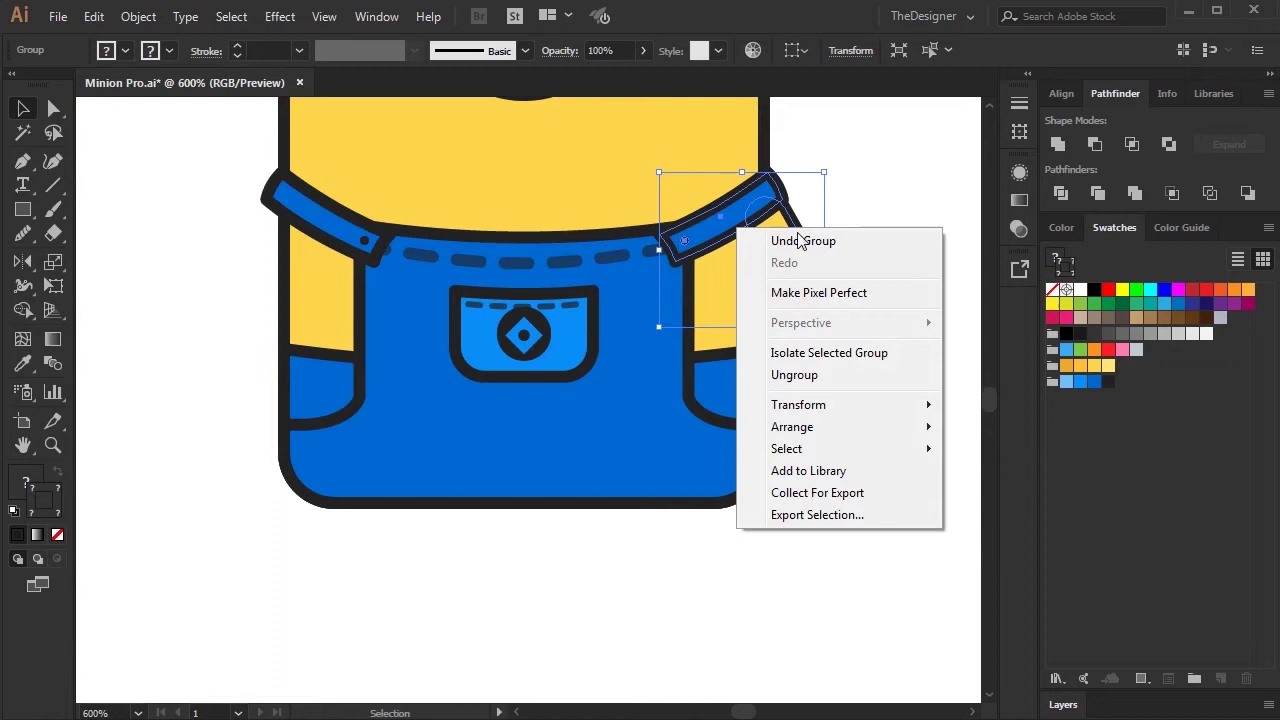
mouse_move(798, 404)
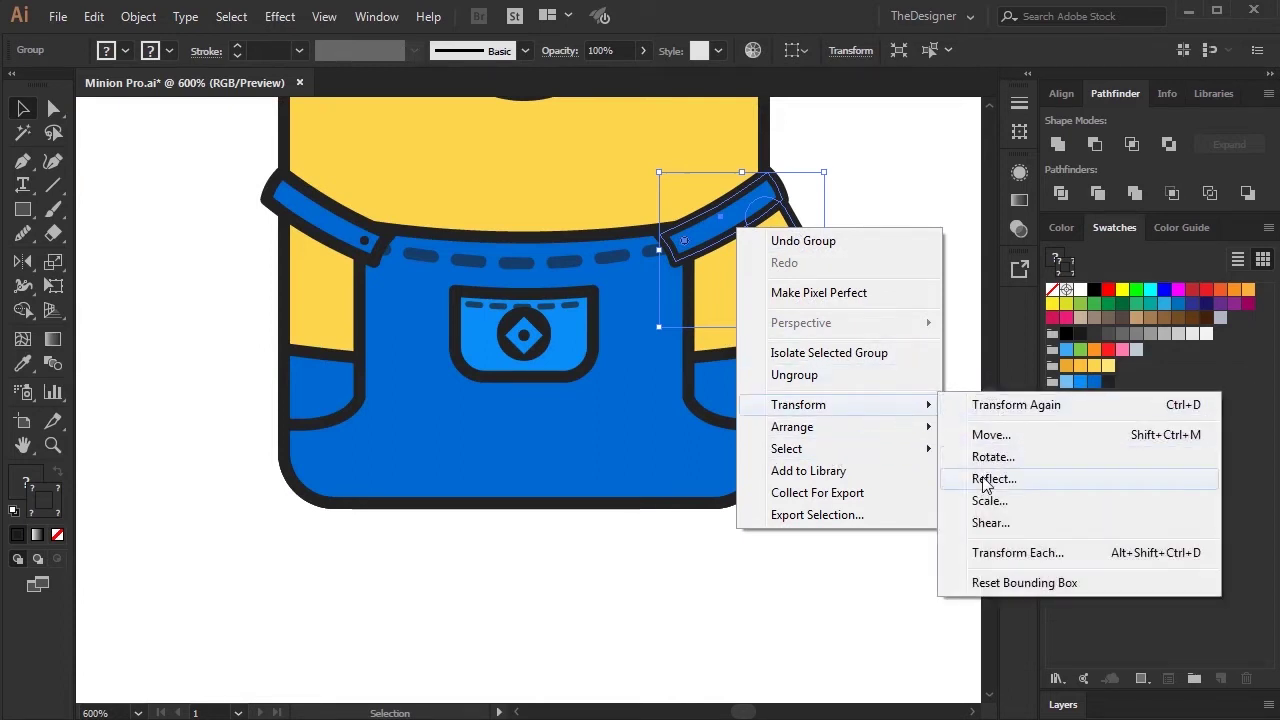
left_click(994, 478)
left_click(742, 478)
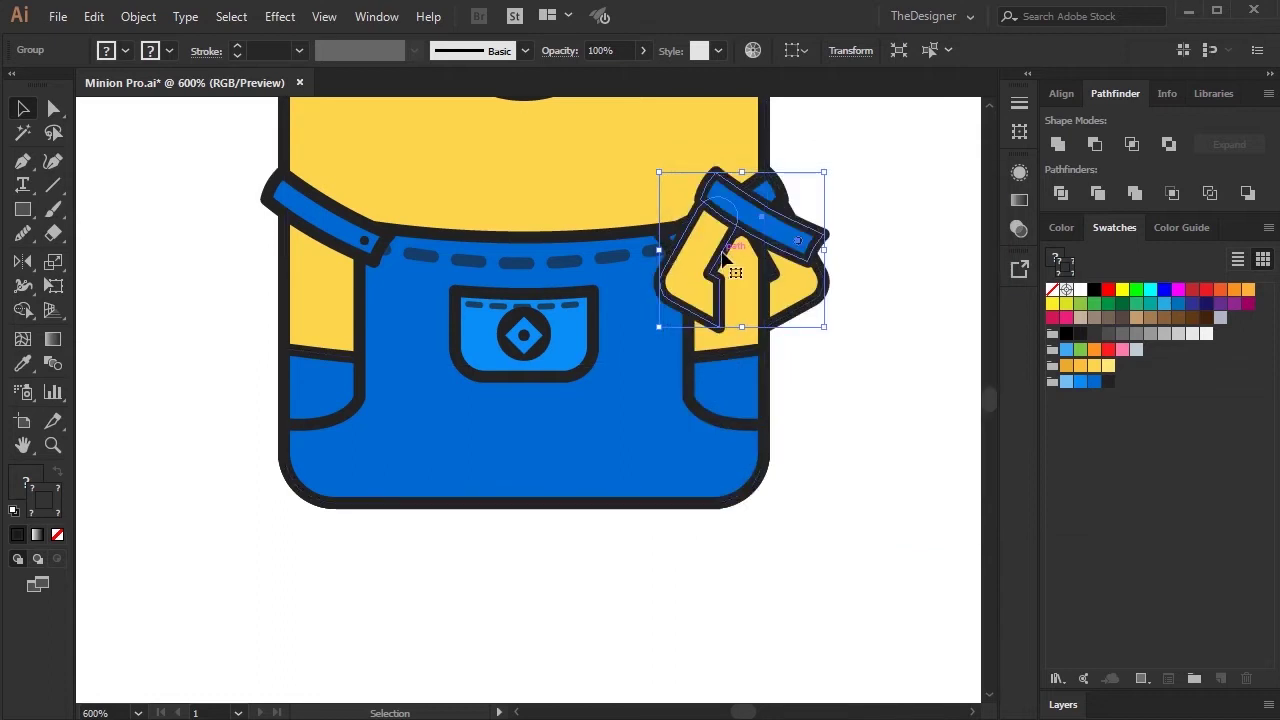
Position the mirrored arm on the left side and delete the extra waist strap copy
left_click_drag(720, 250, 245, 255)
key("ctrl+shift+a")
mouse_move(380, 243)
left_mouse_down()
mouse_move(265, 245)
mouse_move(349, 251)
left_mouse_up()
left_click(362, 246)
key("Delete")
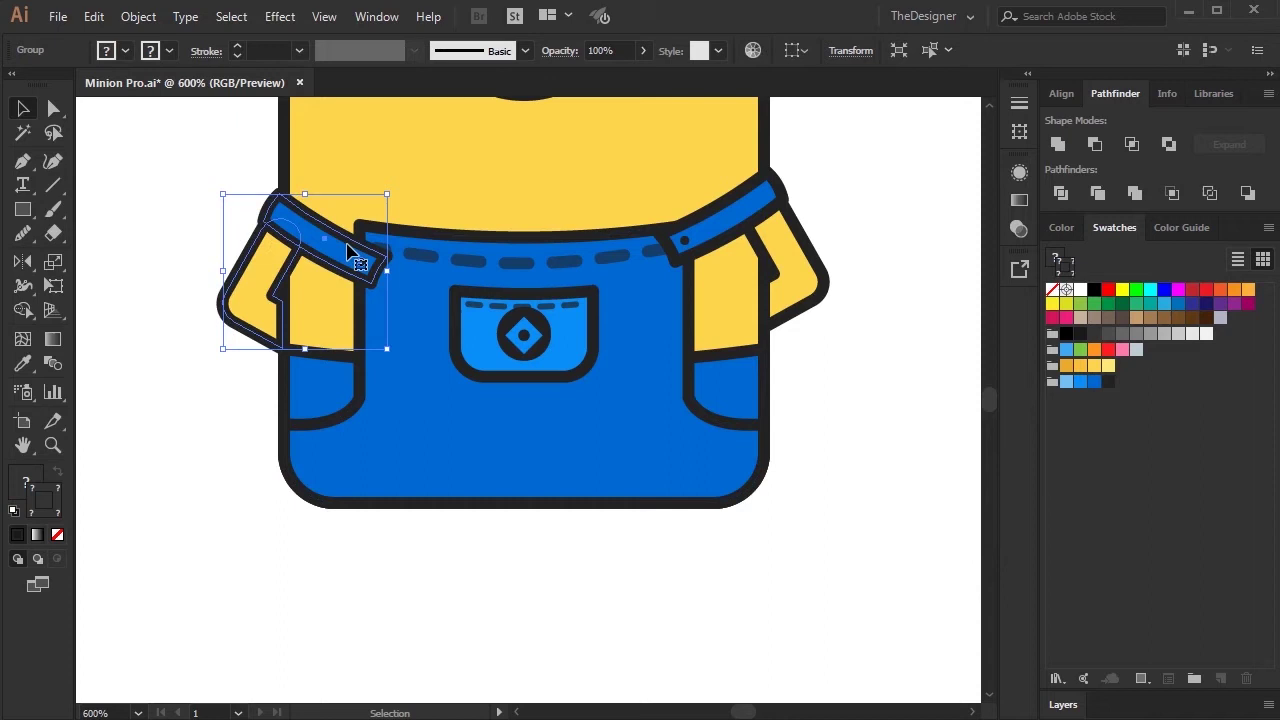
key("Right")
key("Left")
key("Up")
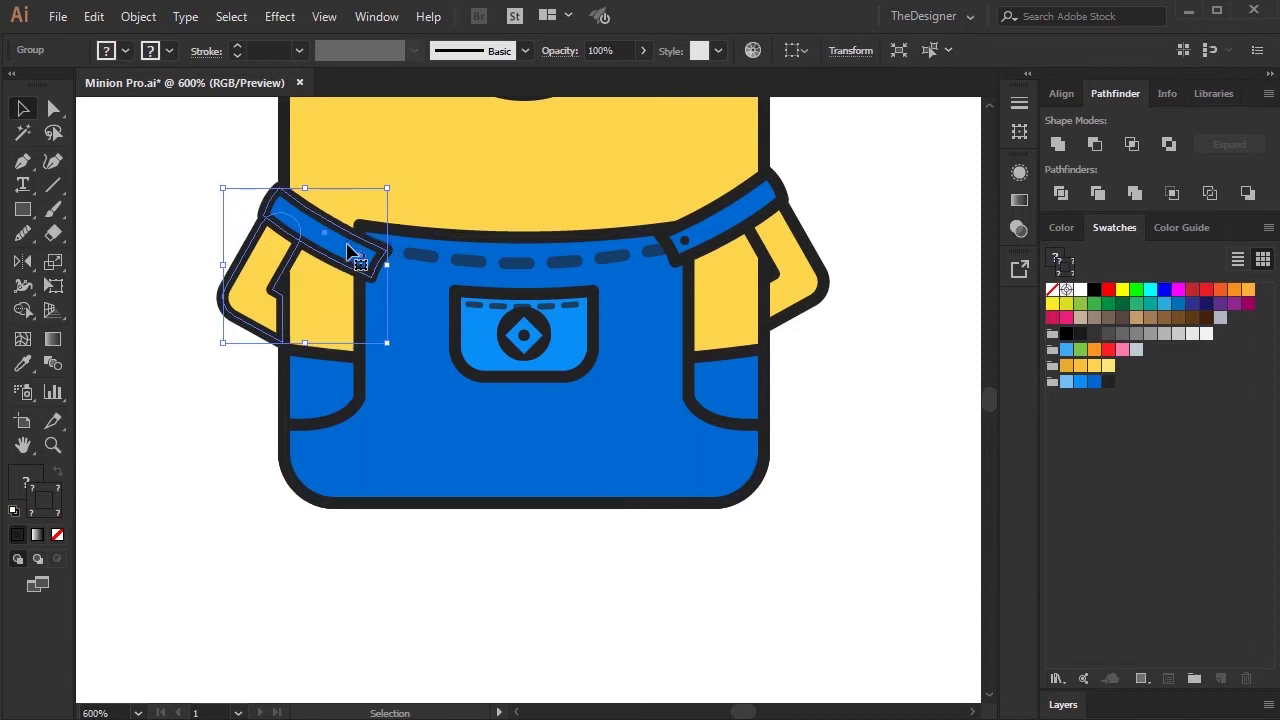
left_click(758, 238, "shift")
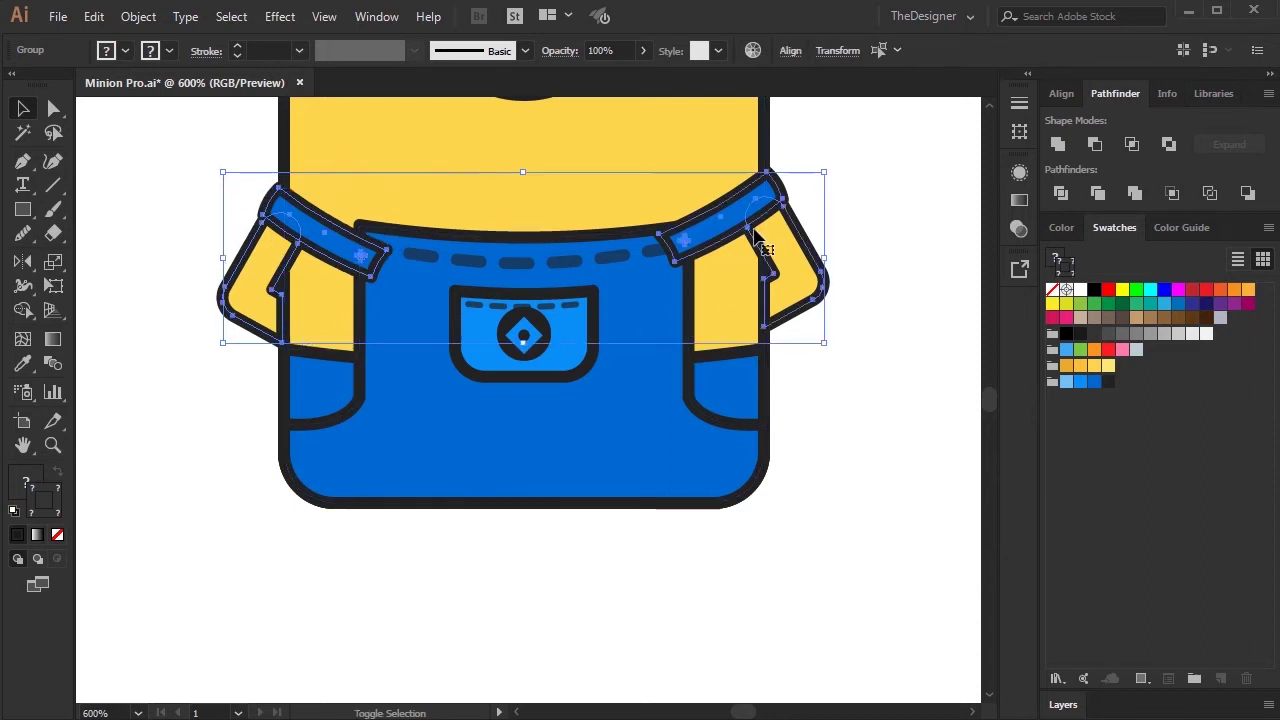
Align both arms vertically so they sit at the same height
left_click(1058, 94)
left_click(1226, 145)
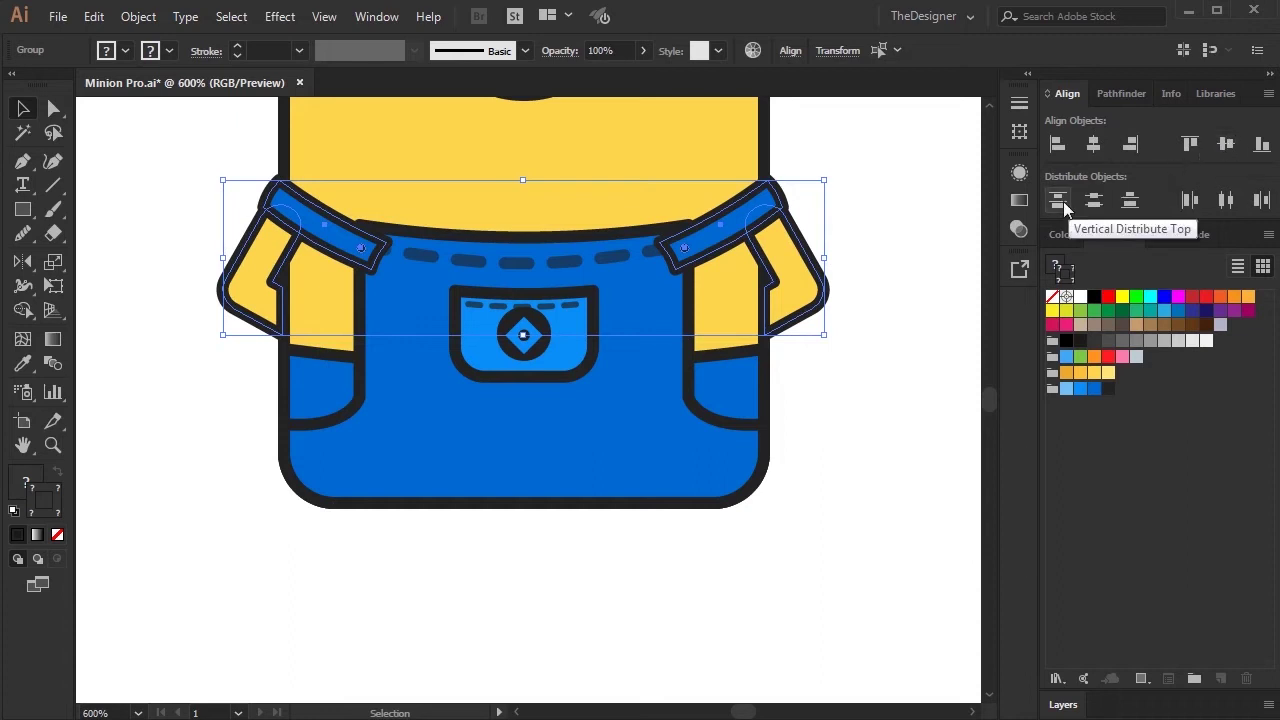
key("Up")
key("Down")
left_click(903, 220)
Draw a roughly 21.54 by 12 pt rectangle below the overalls for a shoe
scroll(677, 262, "down", 1)
scroll(677, 262, "down", 3)
scroll(581, 348, "up", 1)
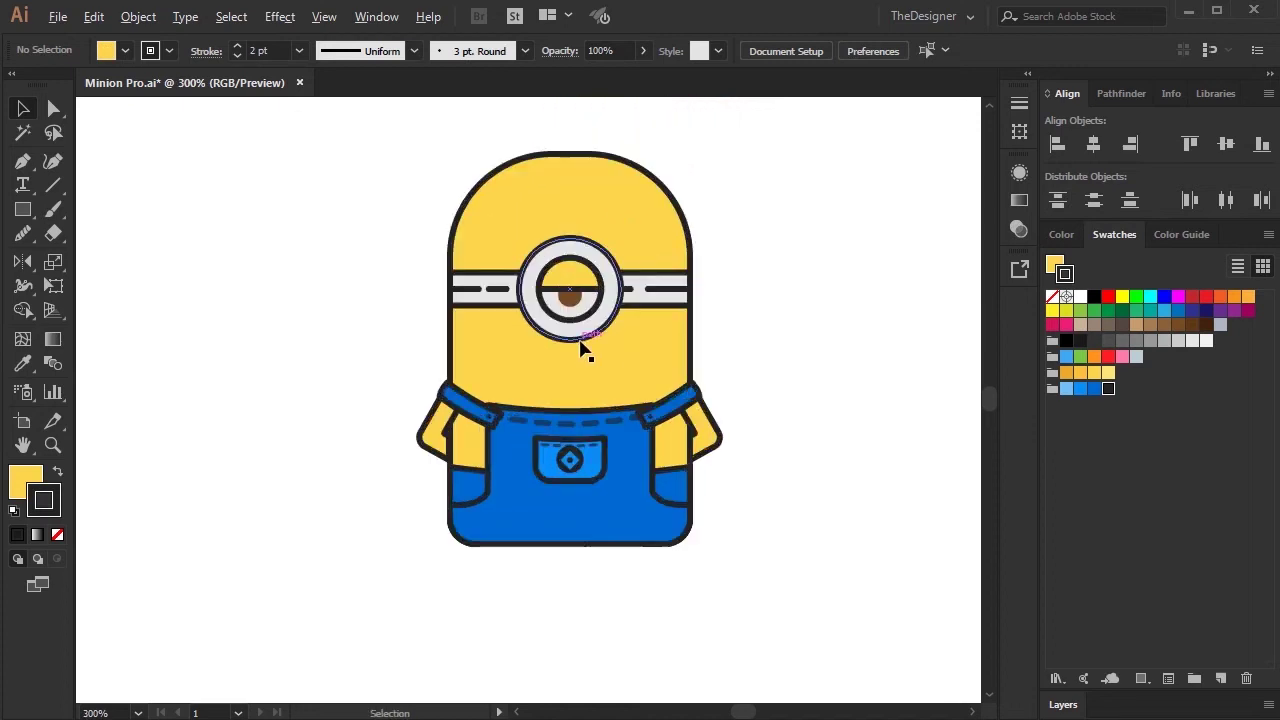
scroll(581, 348, "up", 1)
mouse_move(620, 477)
left_mouse_down()
mouse_move(603, 380)
mouse_move(603, 453)
mouse_move(611, 280)
left_mouse_up()
left_click_drag(626, 329, 626, 177)
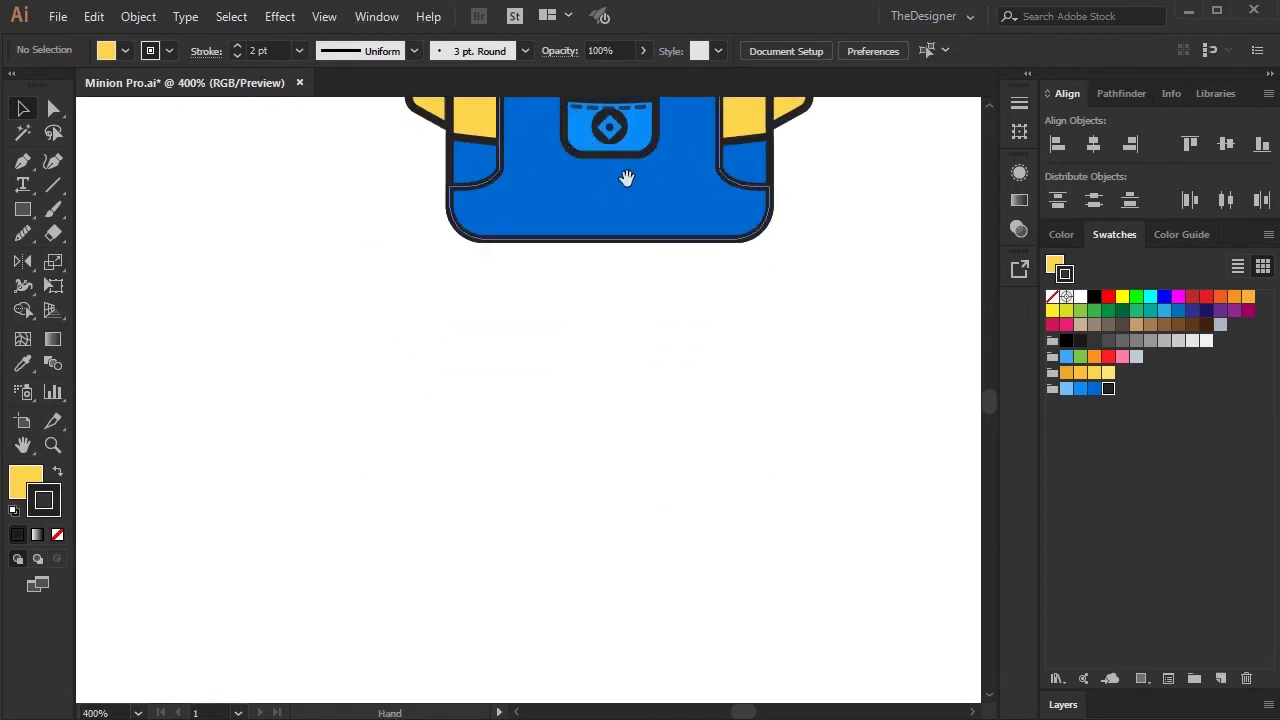
left_click_drag(546, 177, 546, 434)
left_click_drag(554, 384, 554, 322)
scroll(554, 322, "up", 1)
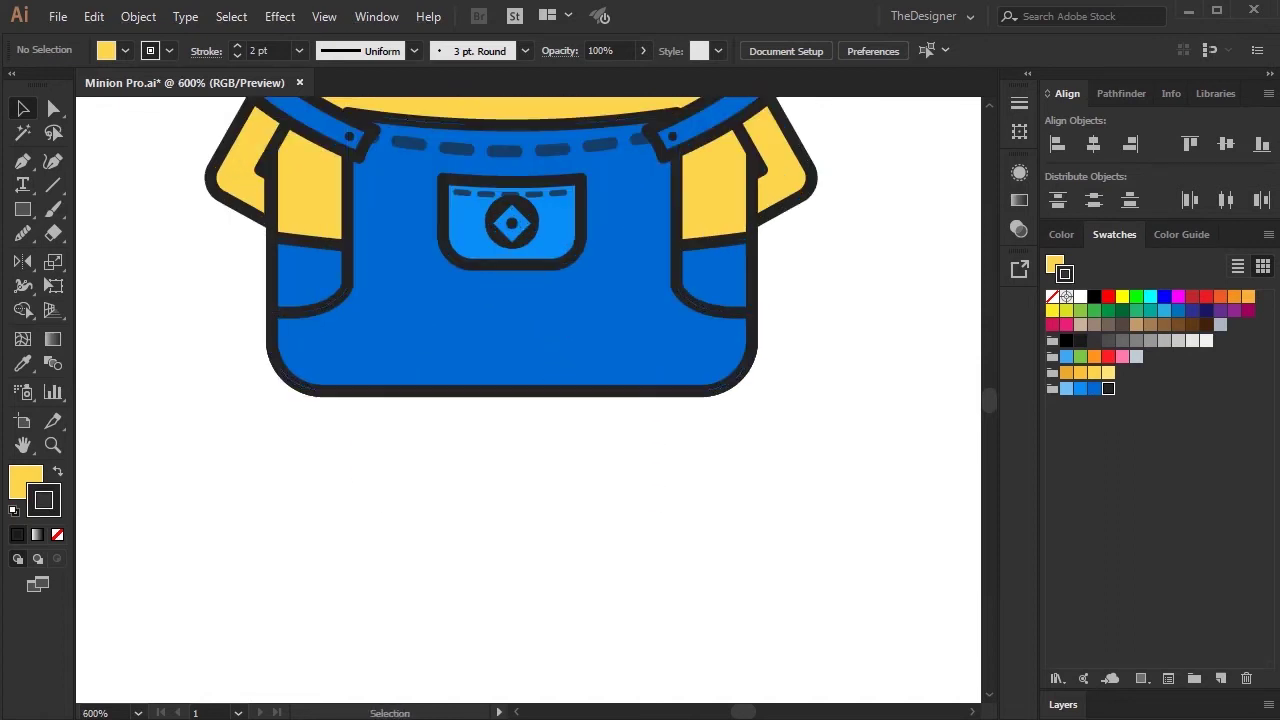
key("m")
mouse_move(539, 456)
left_mouse_down()
mouse_move(650, 520)
mouse_move(592, 442)
left_mouse_up()
Round the shoe rectangle's top-right corner
scroll(586, 527, "up", 1)
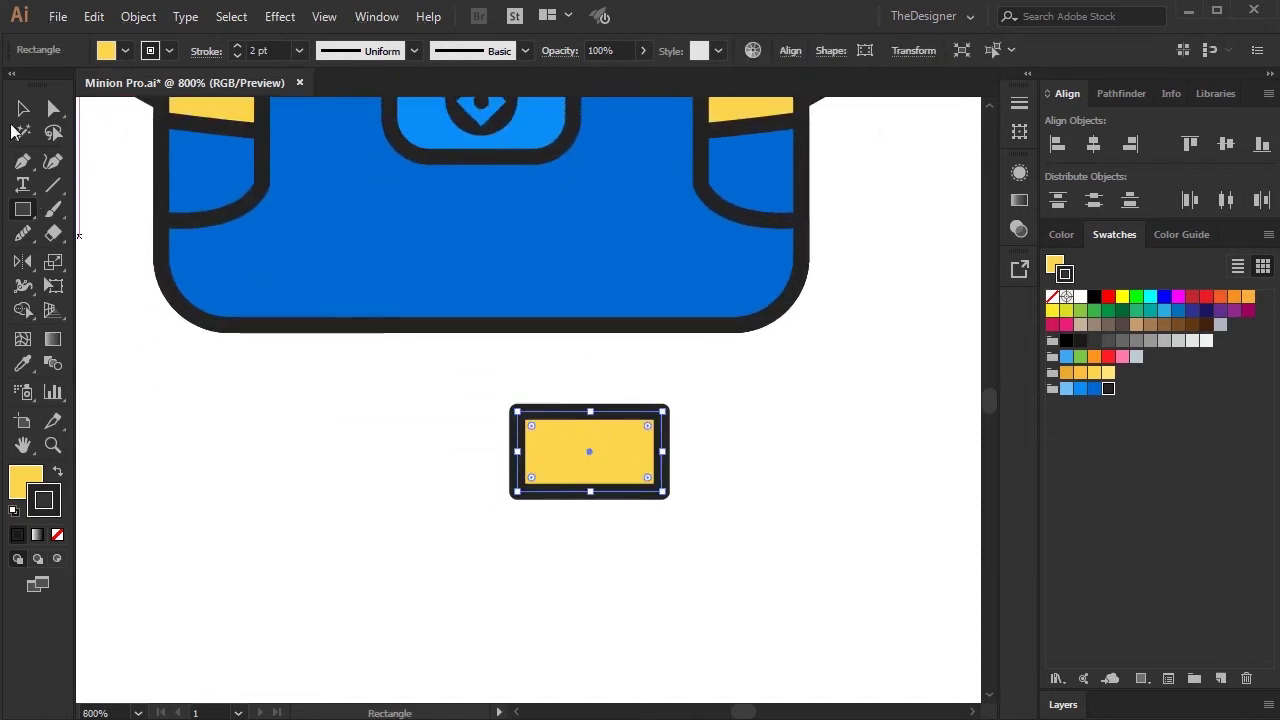
key("a")
left_click(700, 408)
mouse_move(700, 400)
left_mouse_down()
mouse_move(650, 432)
mouse_move(636, 490)
left_mouse_up()
left_click(680, 546)
left_click(627, 450)
left_click(716, 417)
left_click(606, 477)
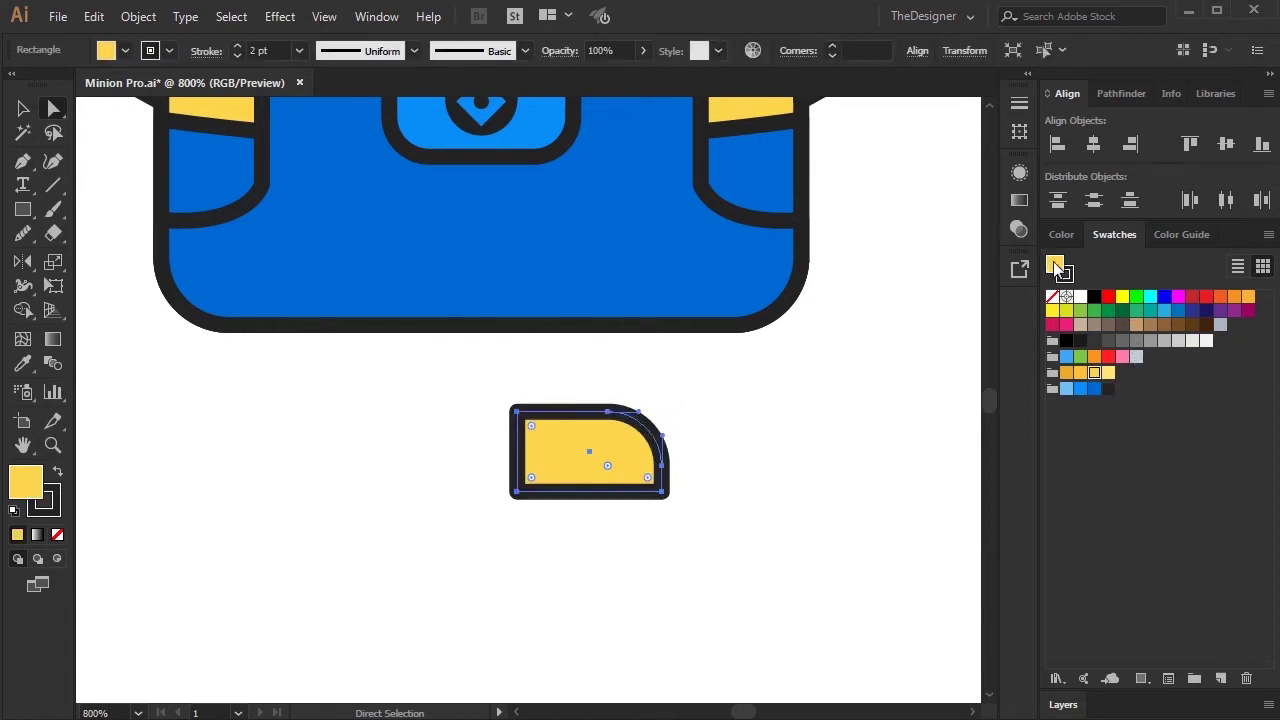
Fill the shoe with grey from the Swatches
left_click(1148, 342)
left_click(1124, 342)
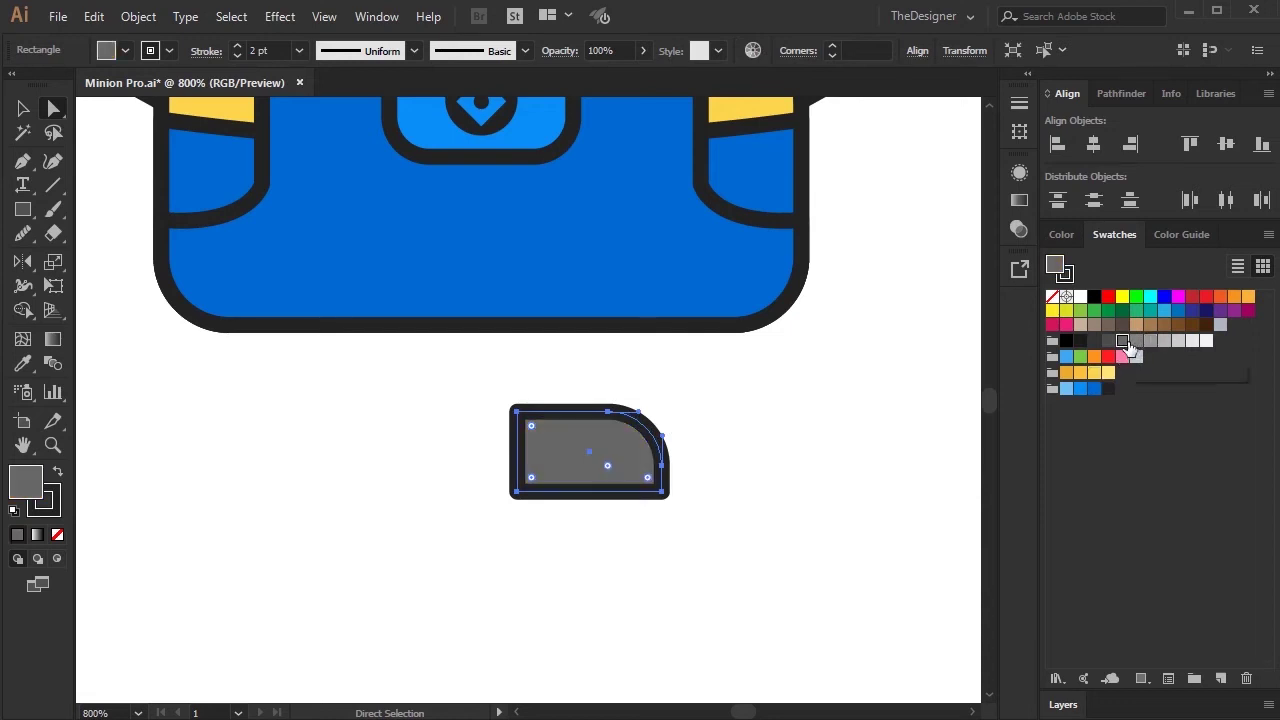
left_click(1137, 342)
left_click(1123, 341)
Lower the shoe slightly and draw a small leg rectangle on top of it
left_click(24, 108)
left_click_drag(610, 487, 610, 517)
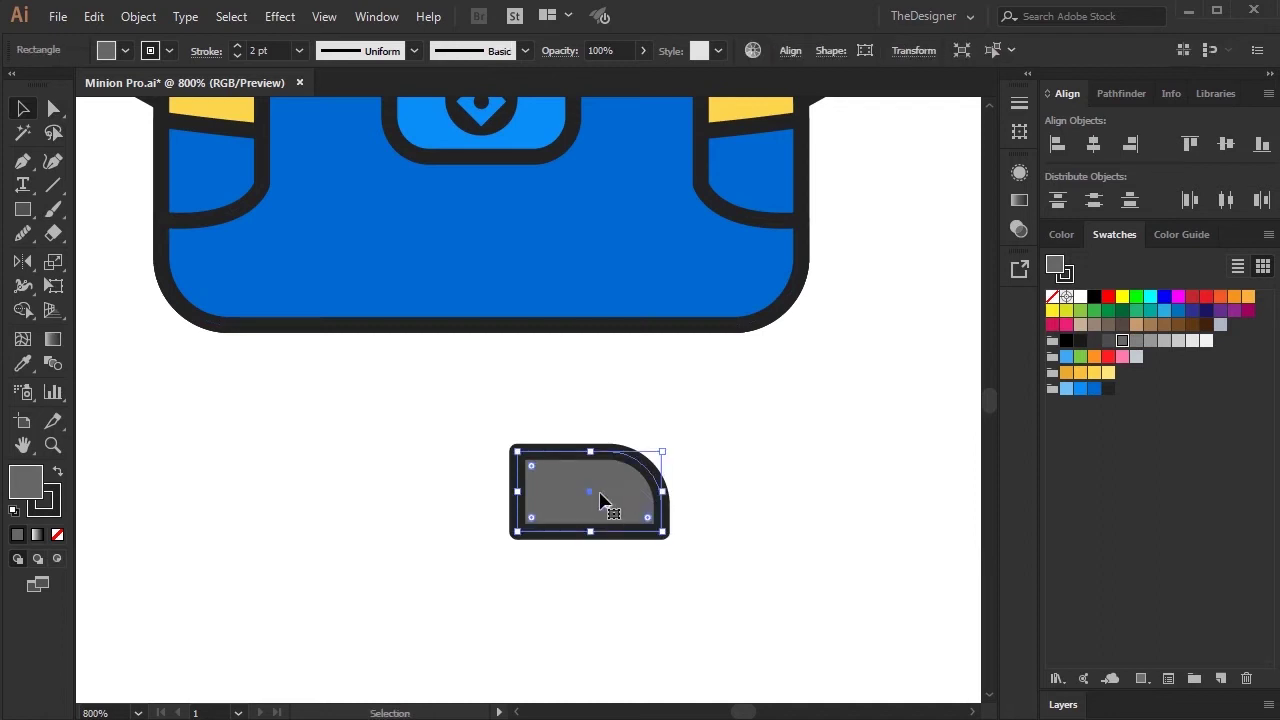
left_click(79, 278)
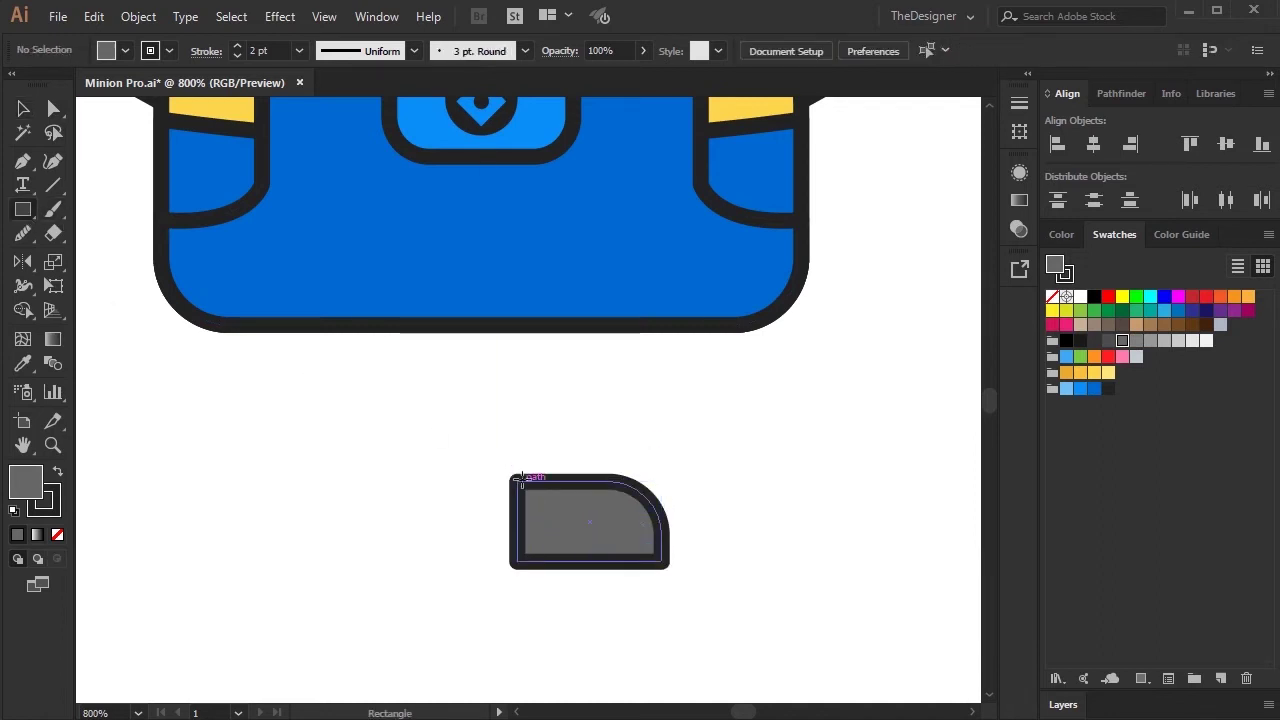
left_click_drag(517, 478, 609, 382)
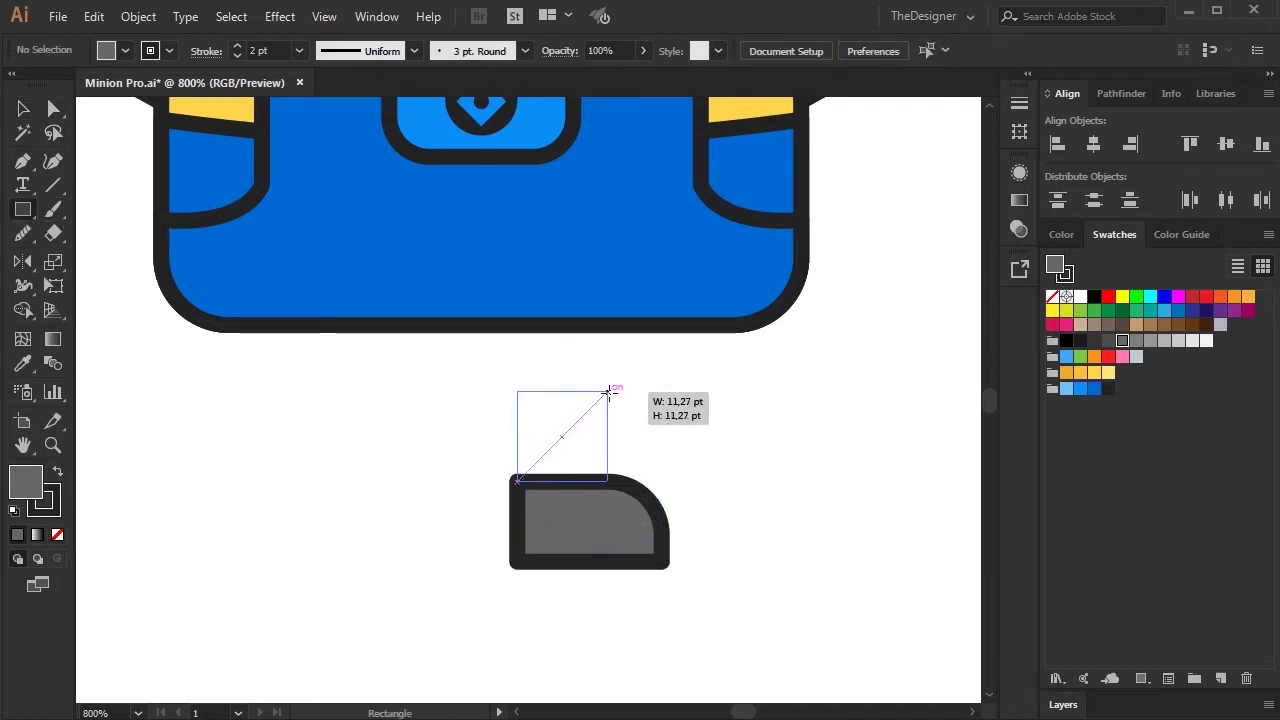
left_click_drag(609, 382, 607, 381)
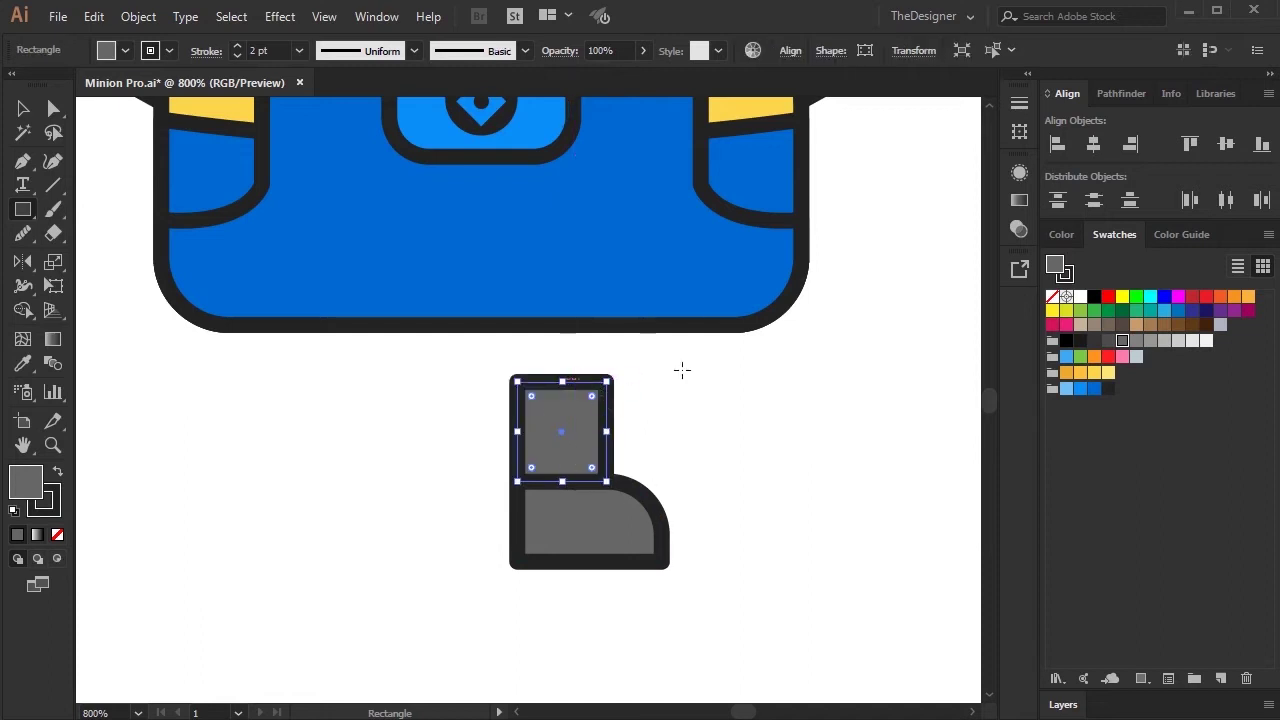
Sample the overalls blue onto the leg and drag its top anchors up to lengthen it
key("i")
left_click(571, 220)
key("v")
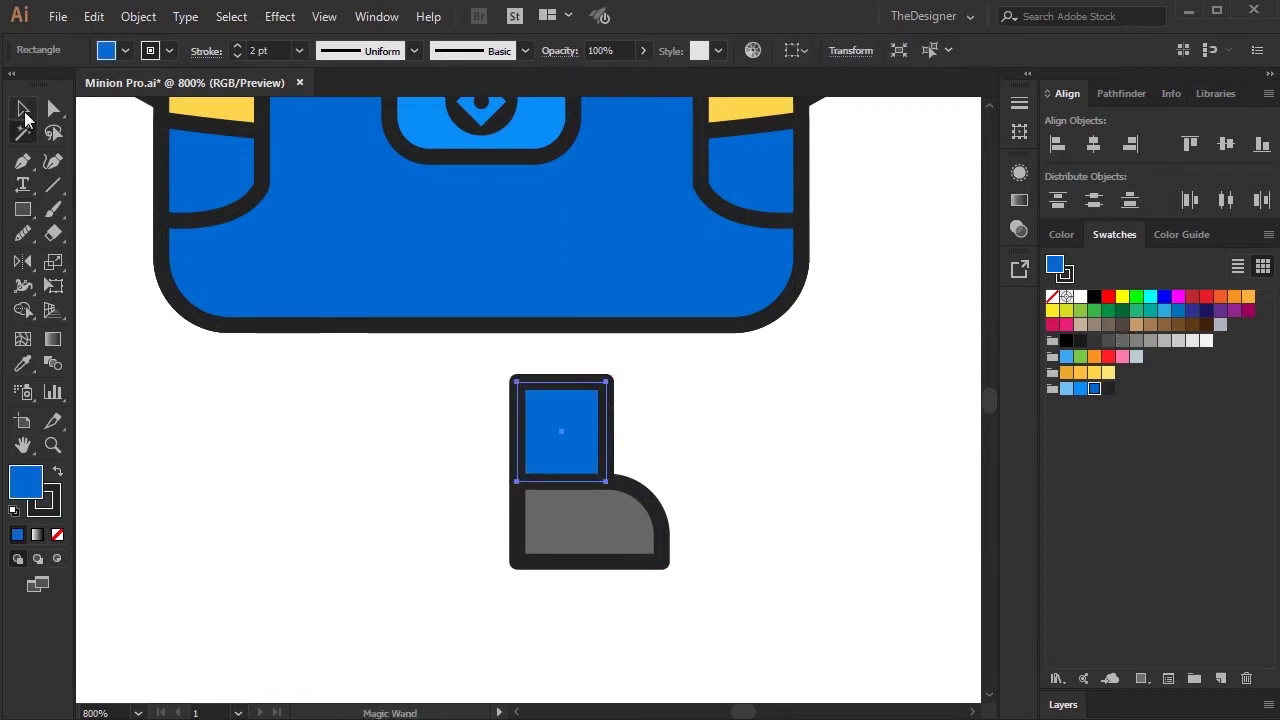
left_click(163, 318)
key("a")
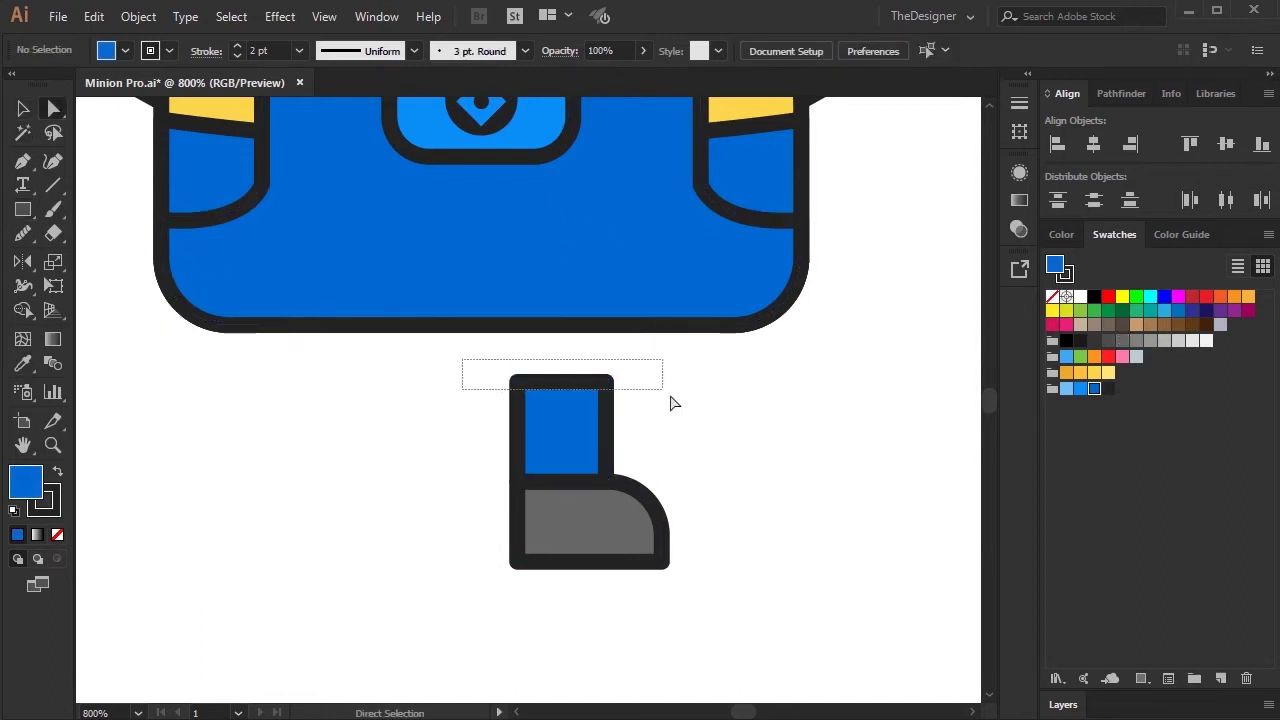
left_click_drag(671, 402, 677, 420)
left_click(423, 48)
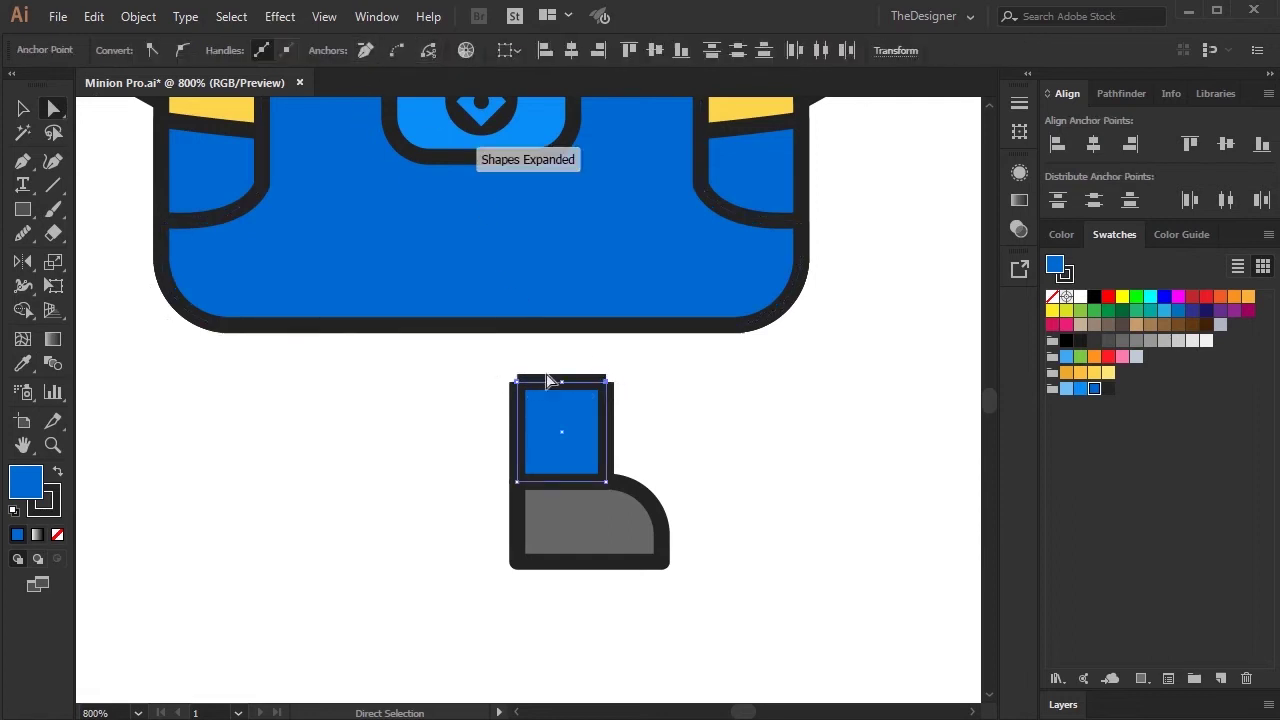
left_click_drag(563, 383, 351, 380)
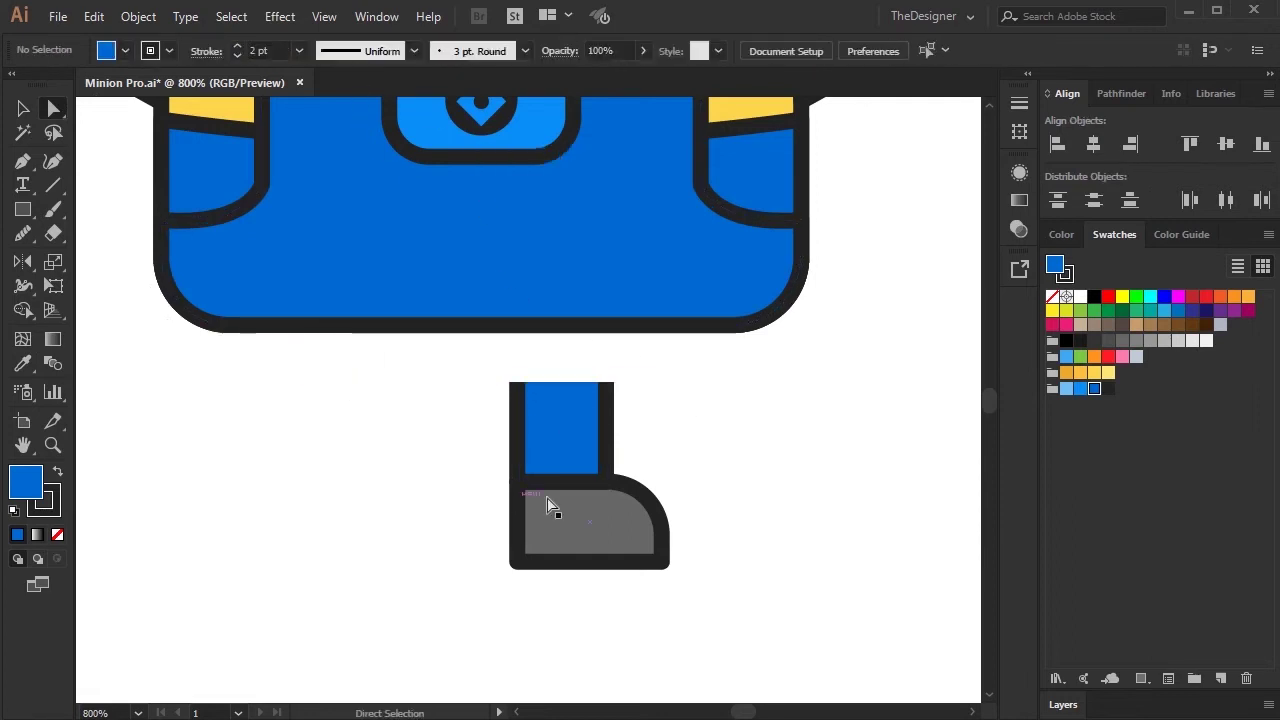
scroll(594, 520, "up", 1)
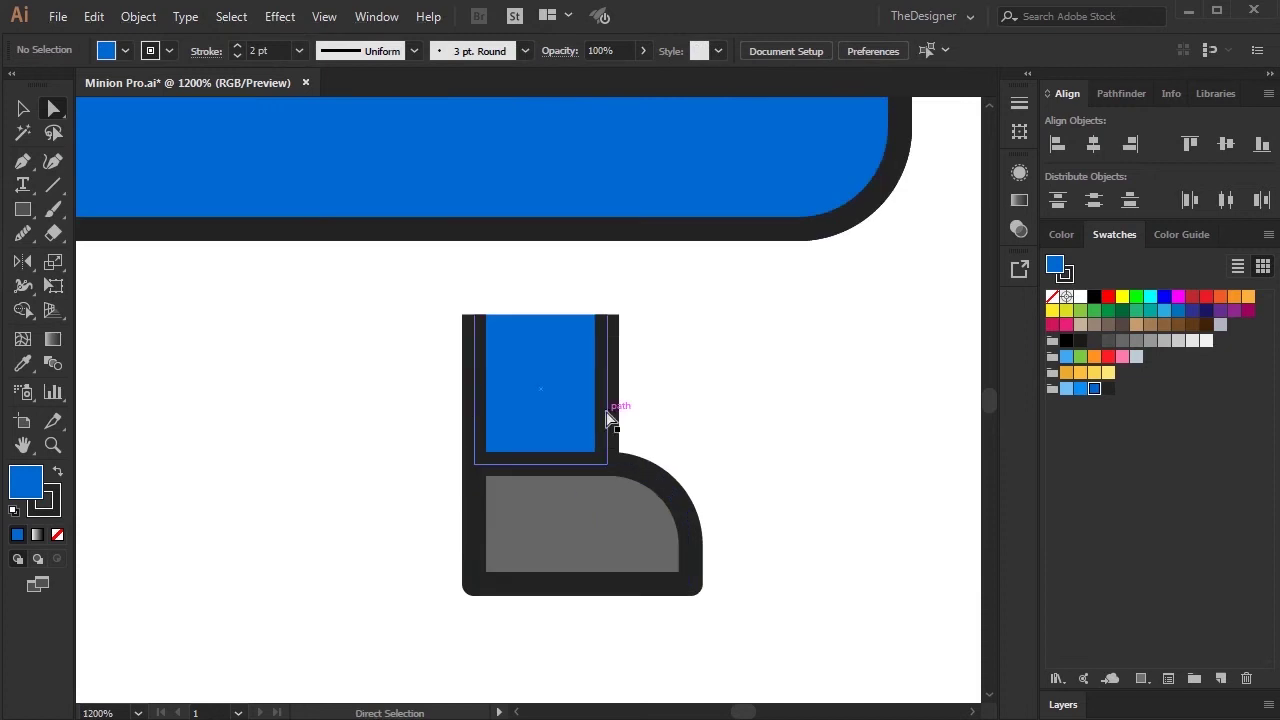
Duplicate the shoe and leg, reflect the copy vertically, and line it up beside the first
key("v")
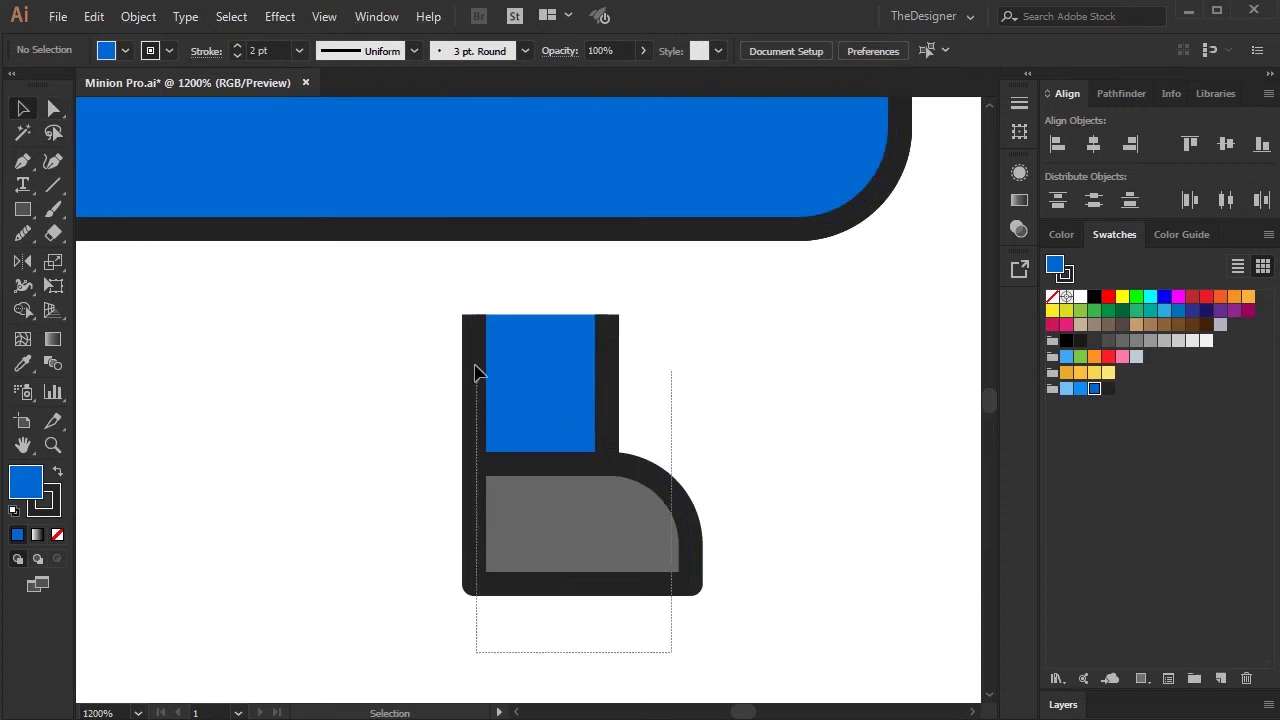
left_click(558, 514)
left_click_drag(558, 514, 296, 489)
right_click(299, 486)
mouse_move(400, 384)
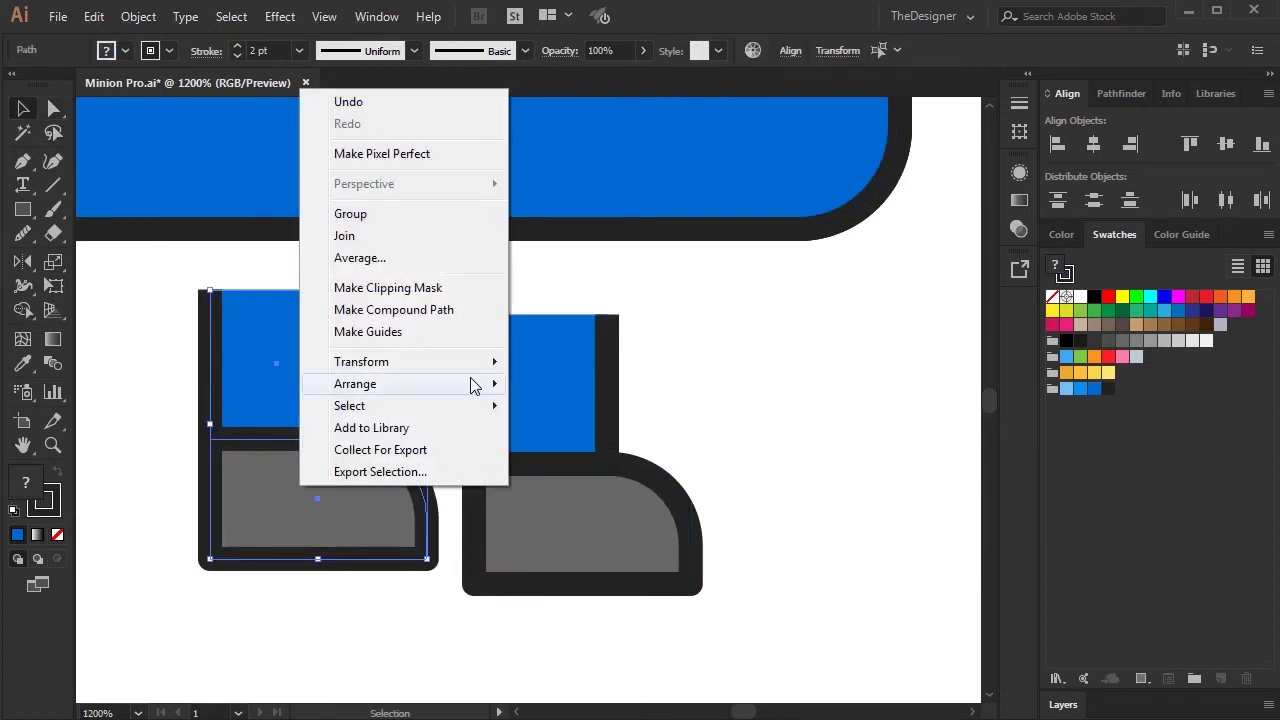
left_click(580, 428)
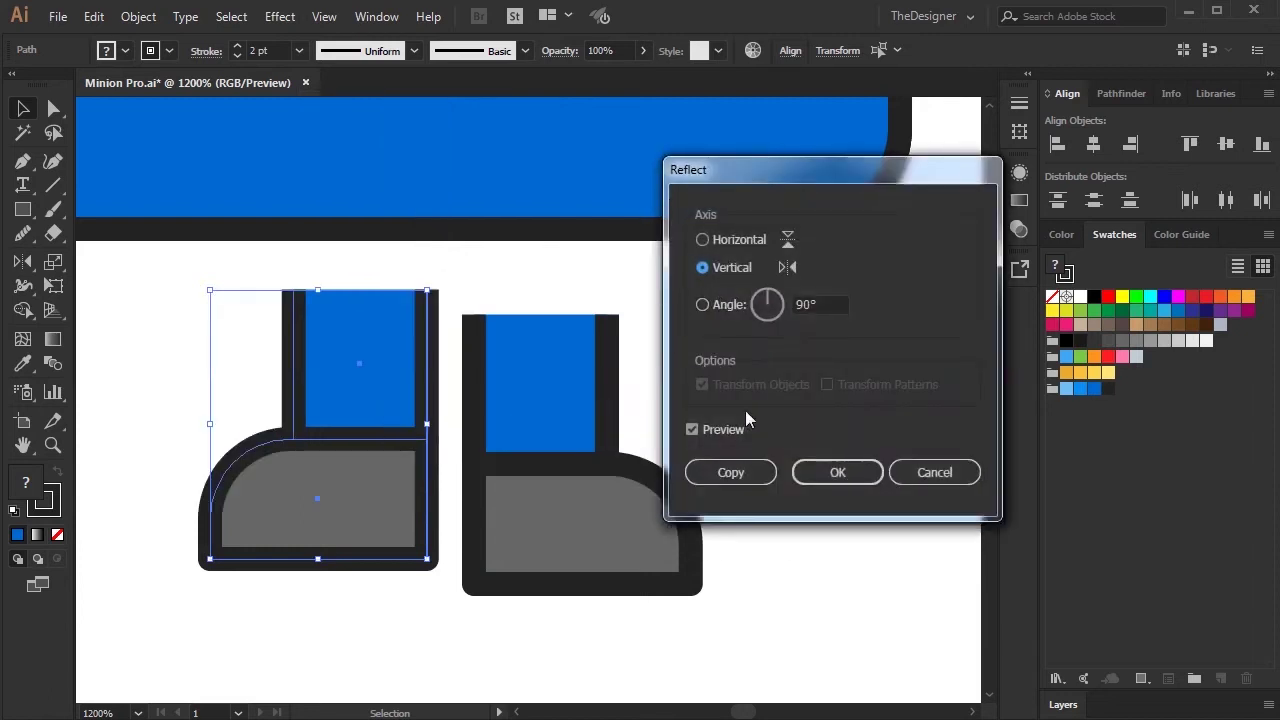
left_click(837, 472)
left_click_drag(380, 443, 386, 482)
left_click(806, 388)
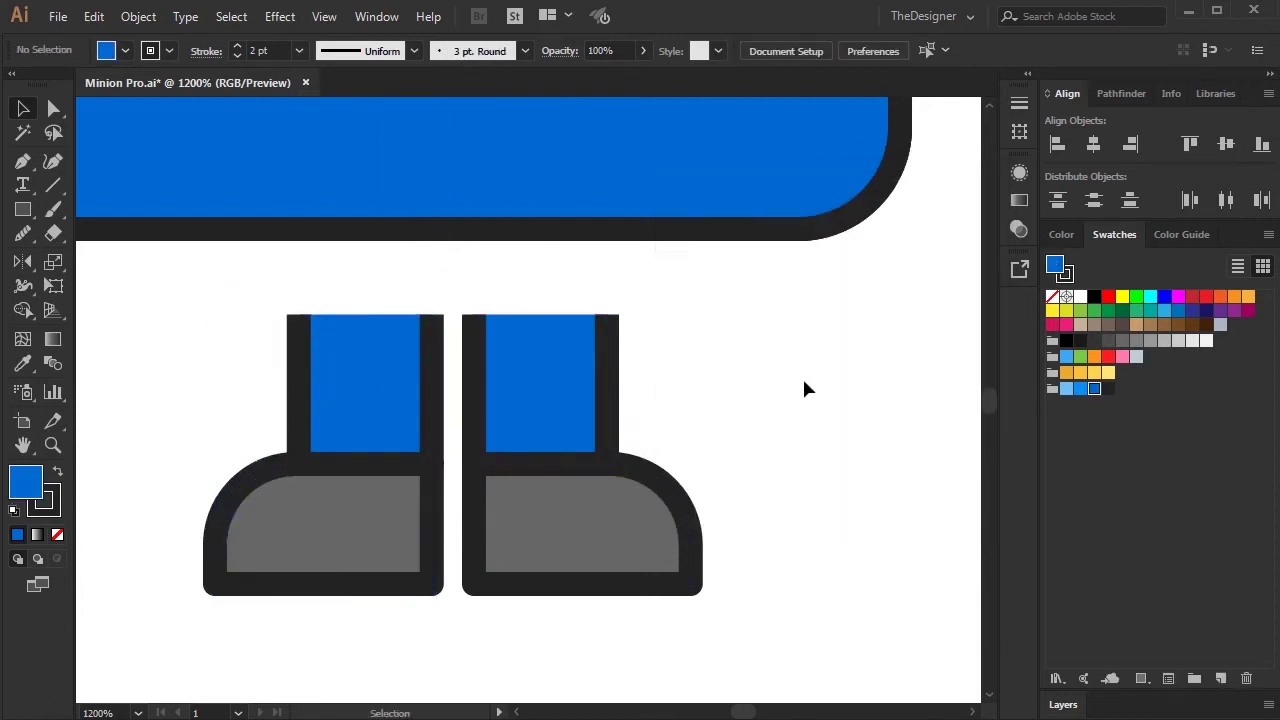
Join the legs' inner top points and round them into an arch
key("a")
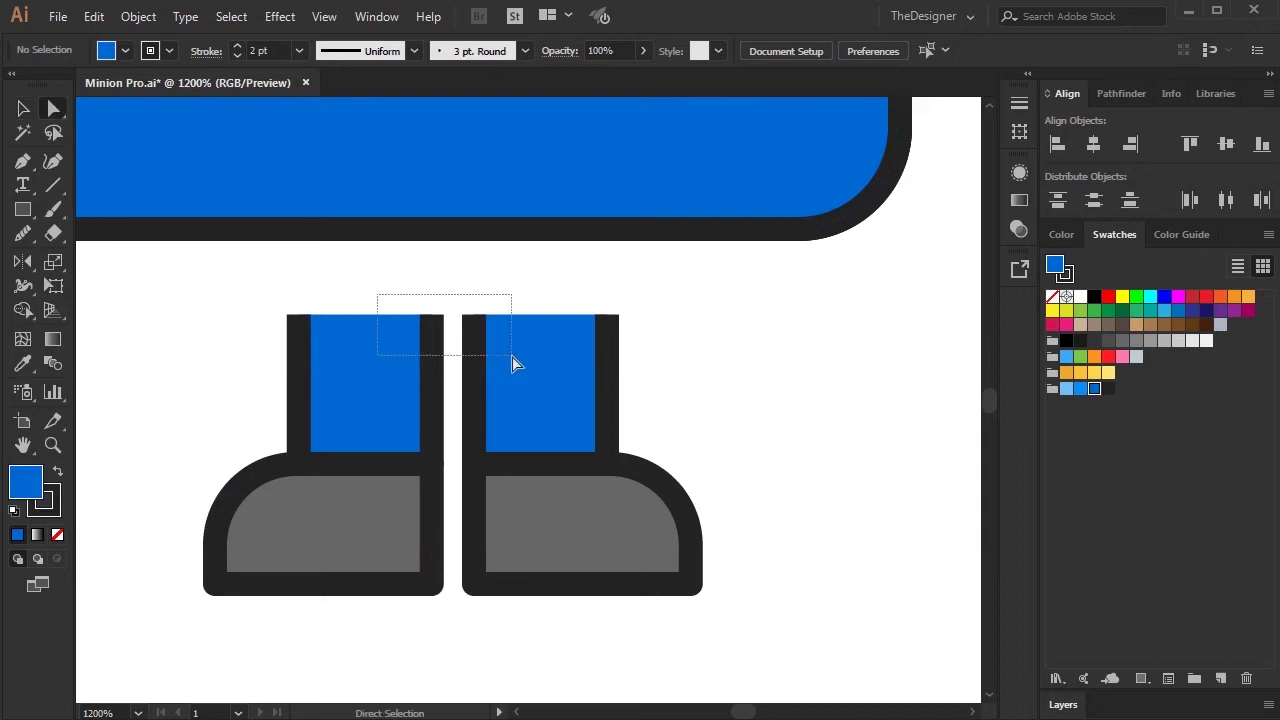
left_click_drag(512, 364, 474, 342)
left_click(400, 55)
left_click(455, 275)
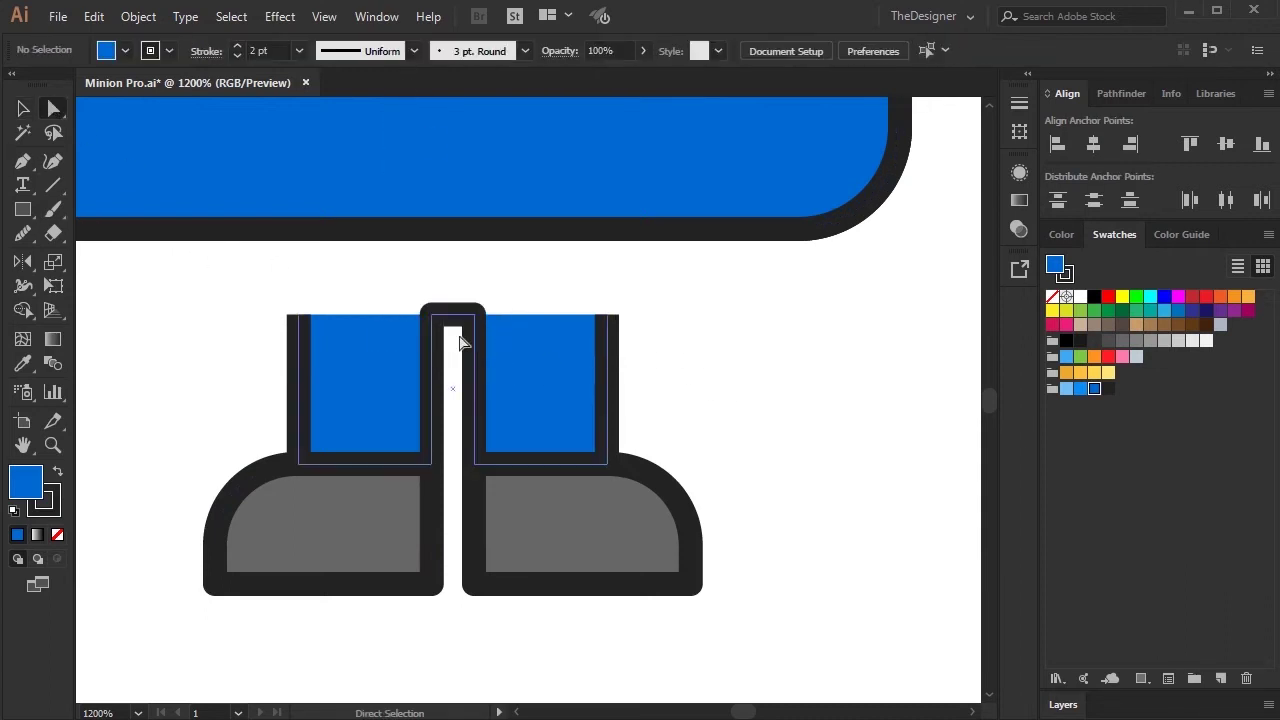
left_click_drag(720, 362, 276, 291)
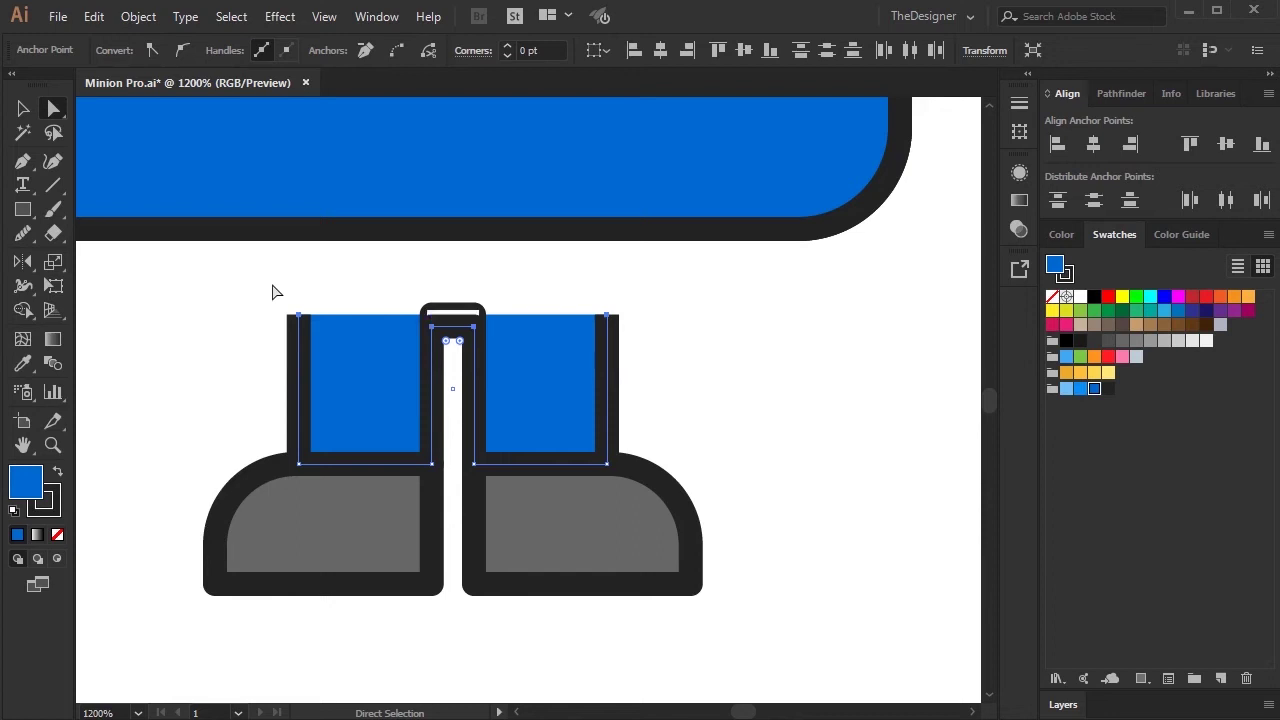
key("Down")
key("Down")
key("Down")
key("Down")
key("Down")
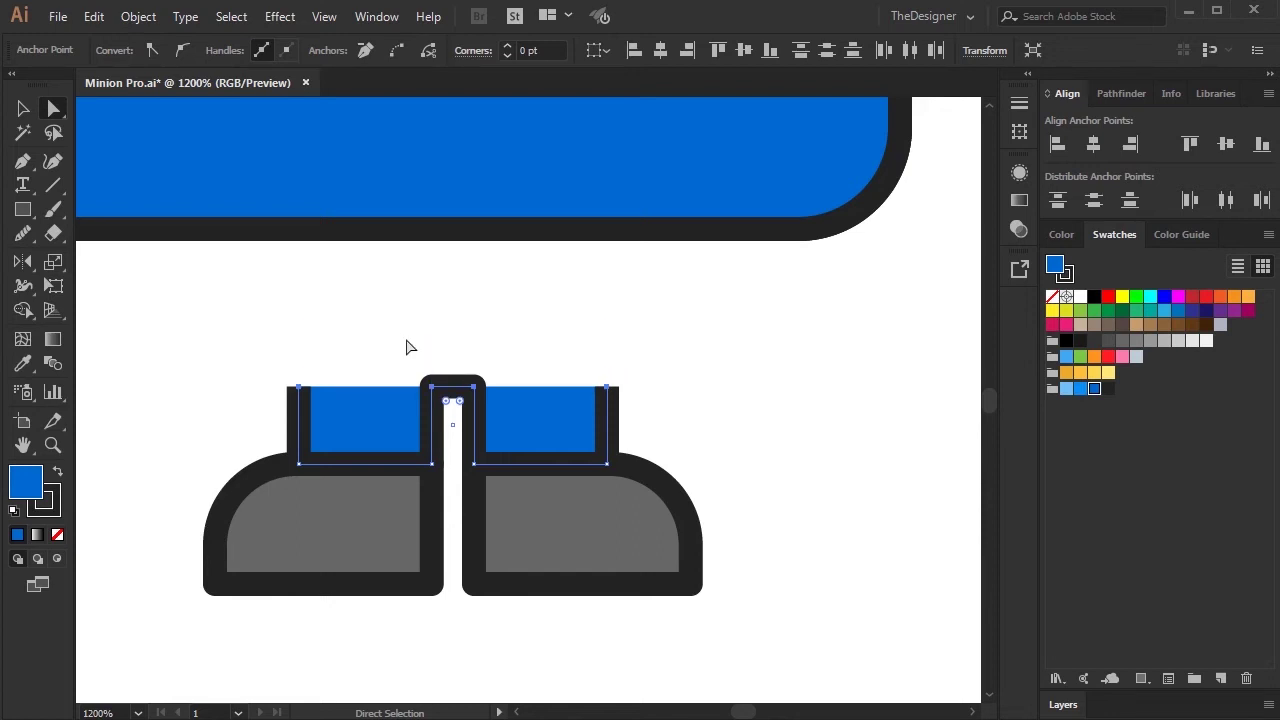
left_click(406, 347)
left_click_drag(490, 412, 446, 528)
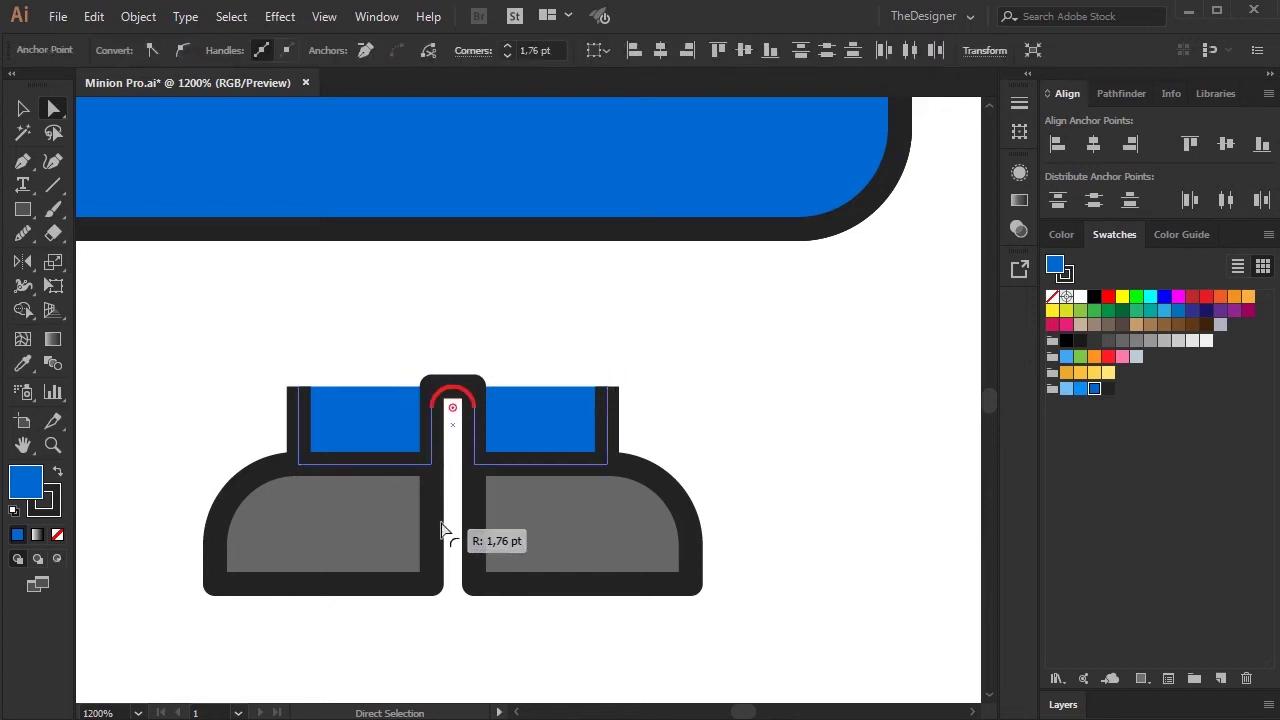
left_click(717, 460)
Nudge the legs' top anchors down and raise the top-right anchor to level the edge
left_click_drag(225, 405, 177, 351)
key("Down")
left_click(763, 371)
scroll(657, 380, "down", 2)
scroll(660, 386, "up", 2)
left_click_drag(660, 378, 576, 424)
key("Up")
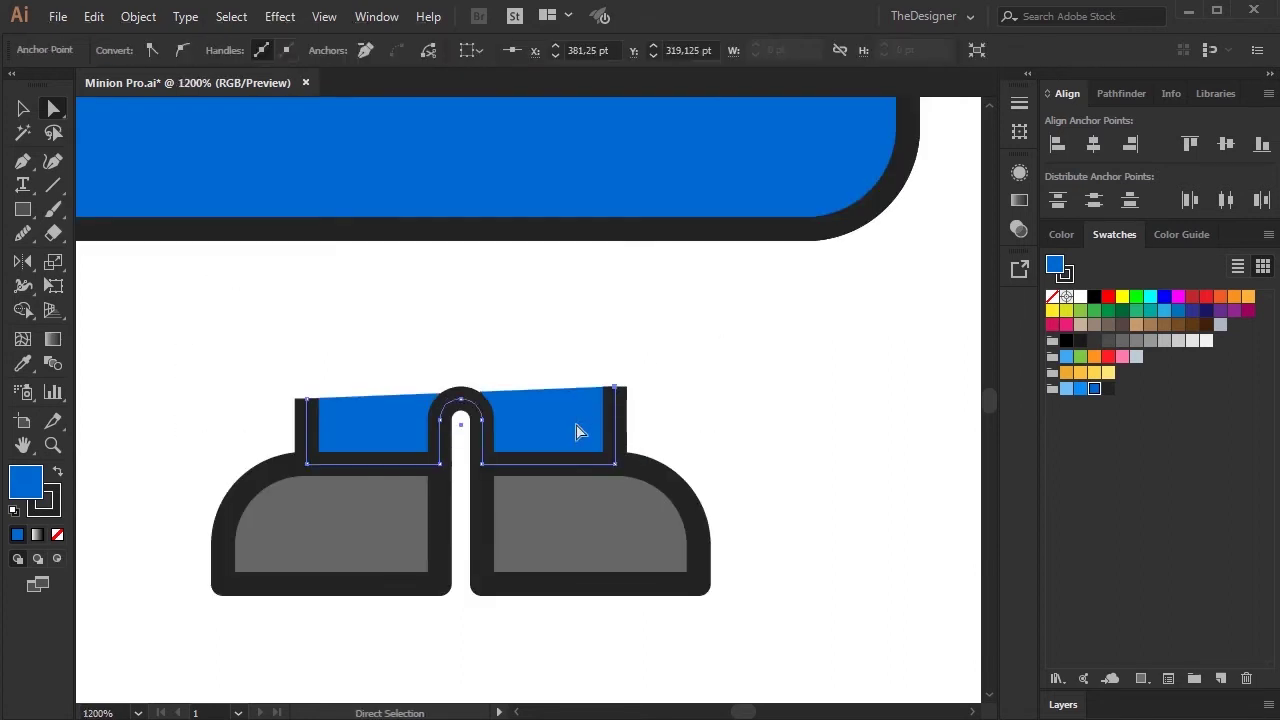
key("Up")
key("Up")
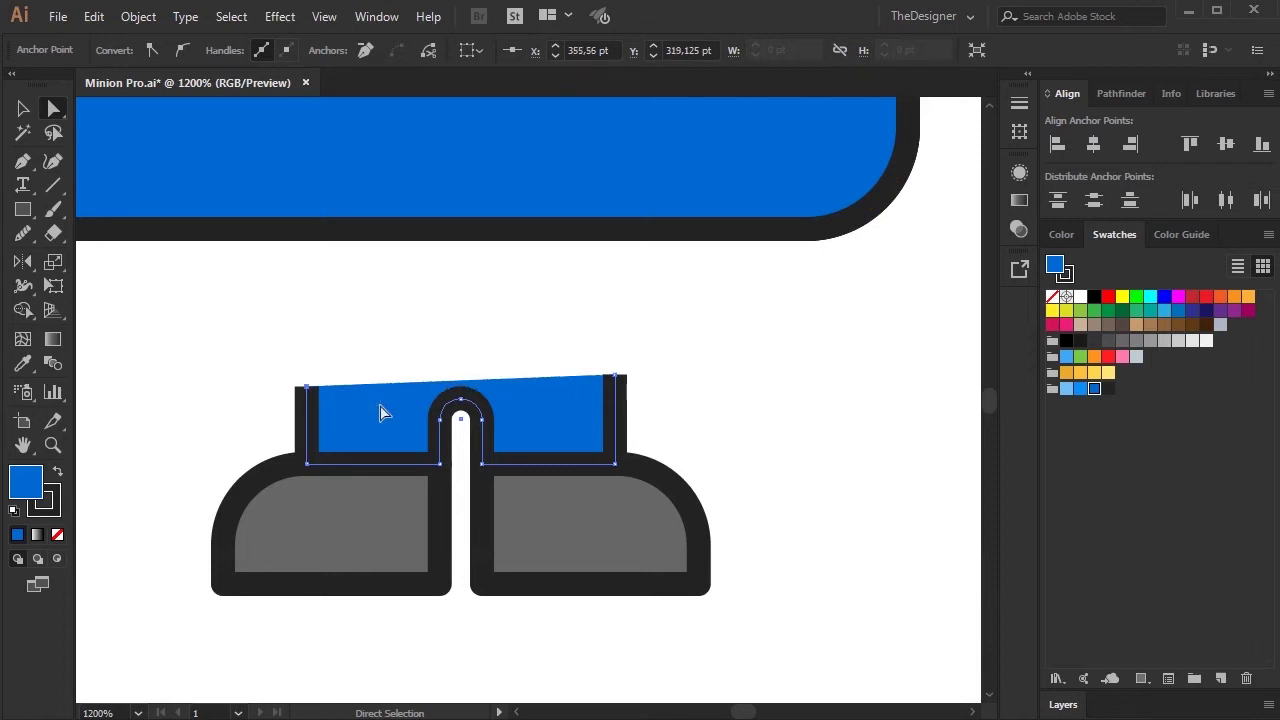
key("Up")
Fine-tune the legs' top-edge anchors, undoing an extra upward nudge
left_click(740, 335)
left_click(560, 397)
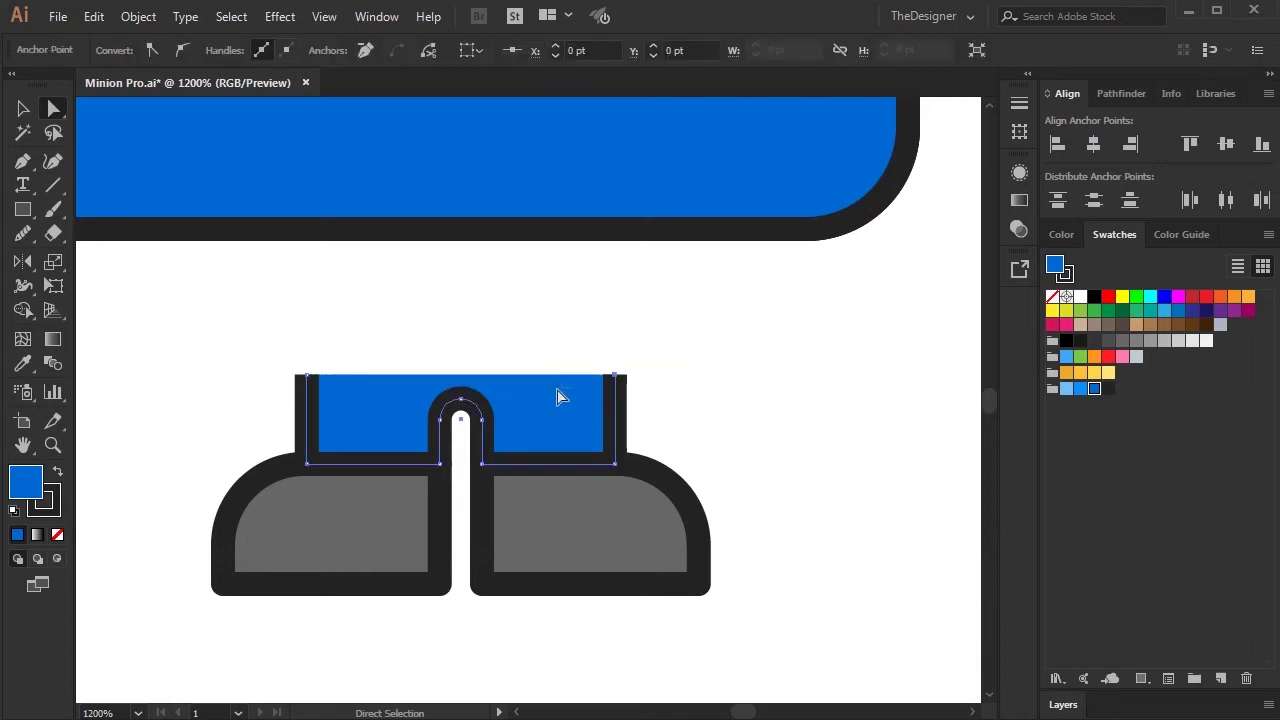
key("Up")
key("ctrl+z")
left_click_drag(254, 348, 642, 372)
left_click_drag(726, 393, 726, 393)
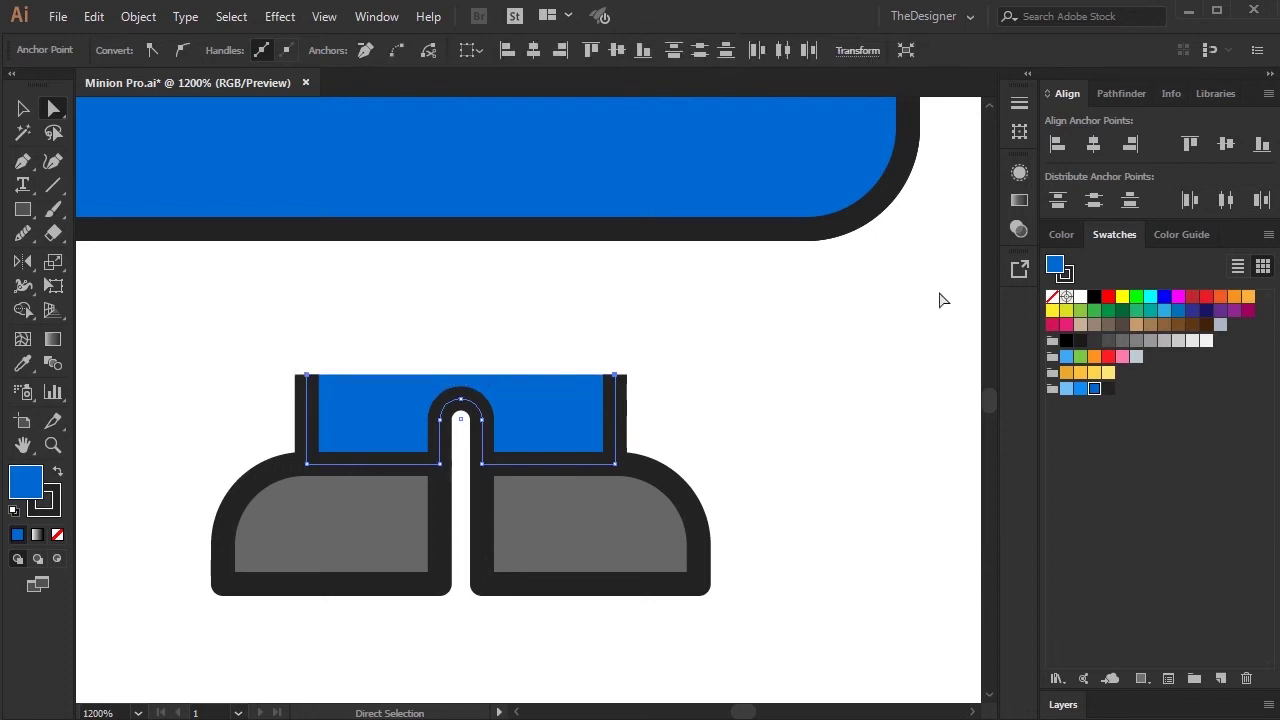
left_click(820, 366)
scroll(663, 400, "down", 1)
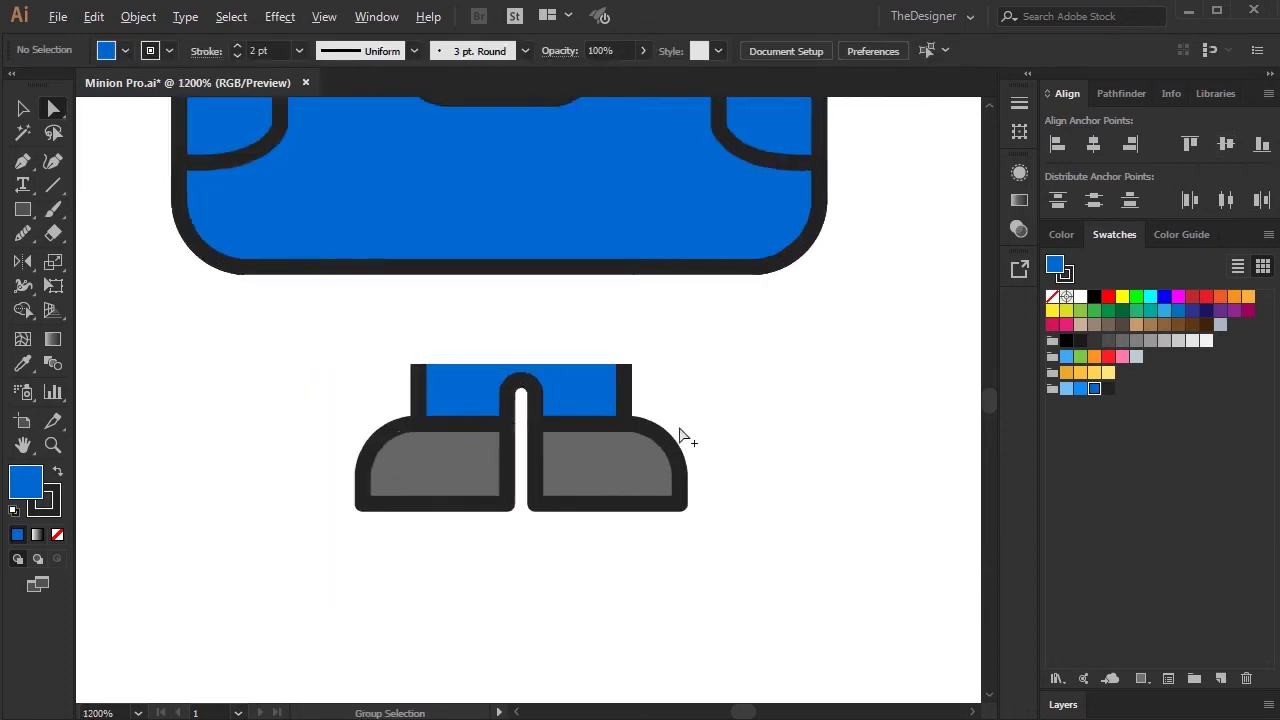
Zoom in and select the shoes and leg paths below the overalls
scroll(680, 434, "up", 1)
scroll(714, 528, "down", 2)
scroll(748, 551, "up", 1)
scroll(646, 434, "up", 1)
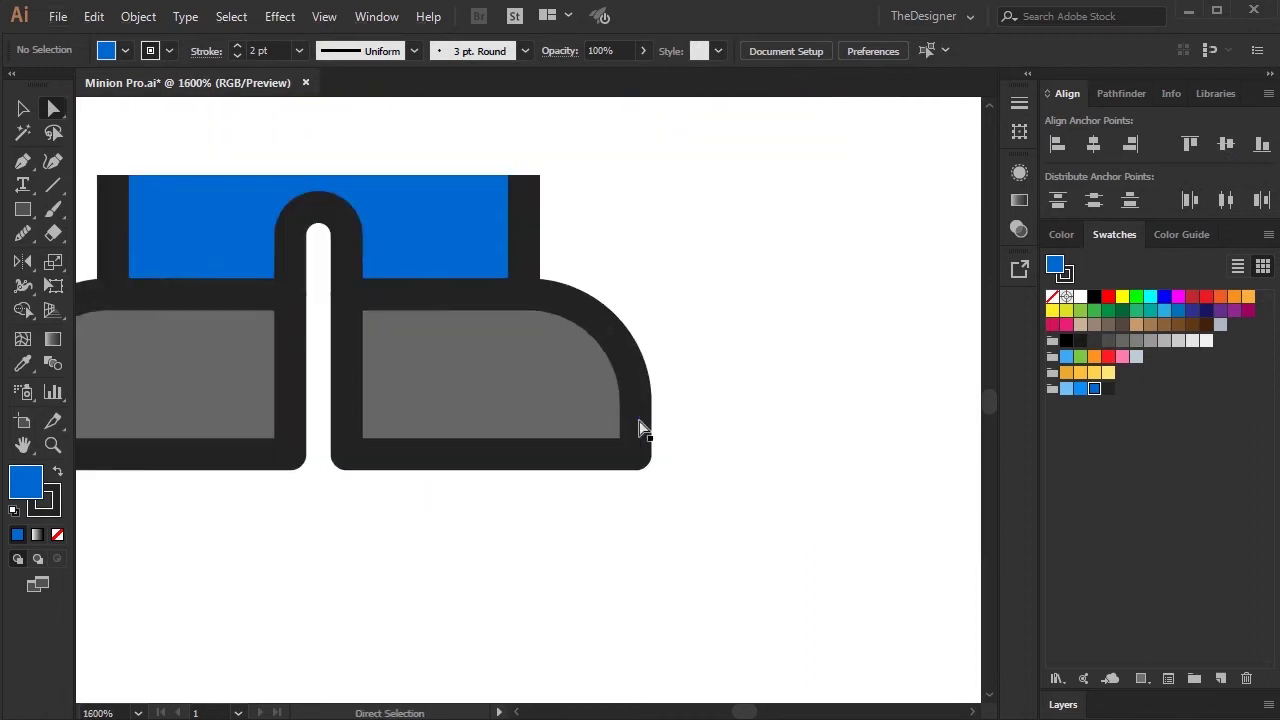
scroll(600, 410, "down", 1)
left_click(543, 409)
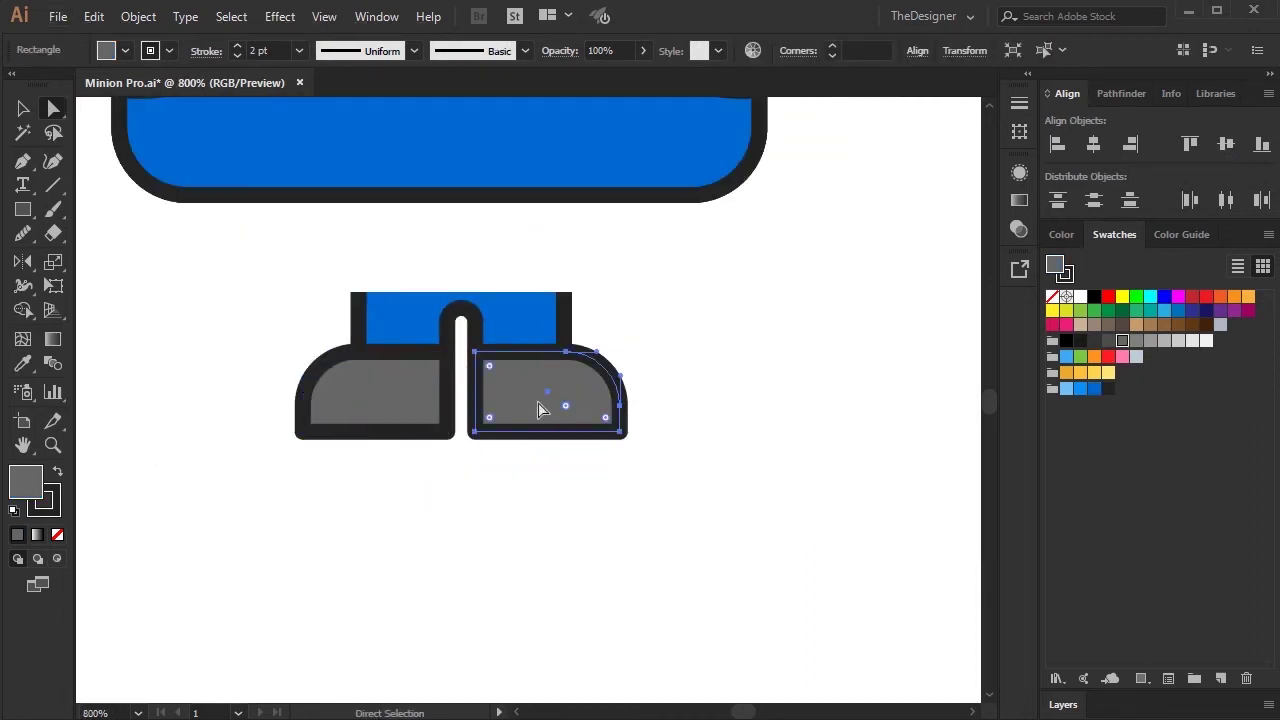
scroll(684, 418, "up", 1)
left_click(686, 419)
scroll(686, 419, "up", 1)
scroll(620, 434, "down", 2)
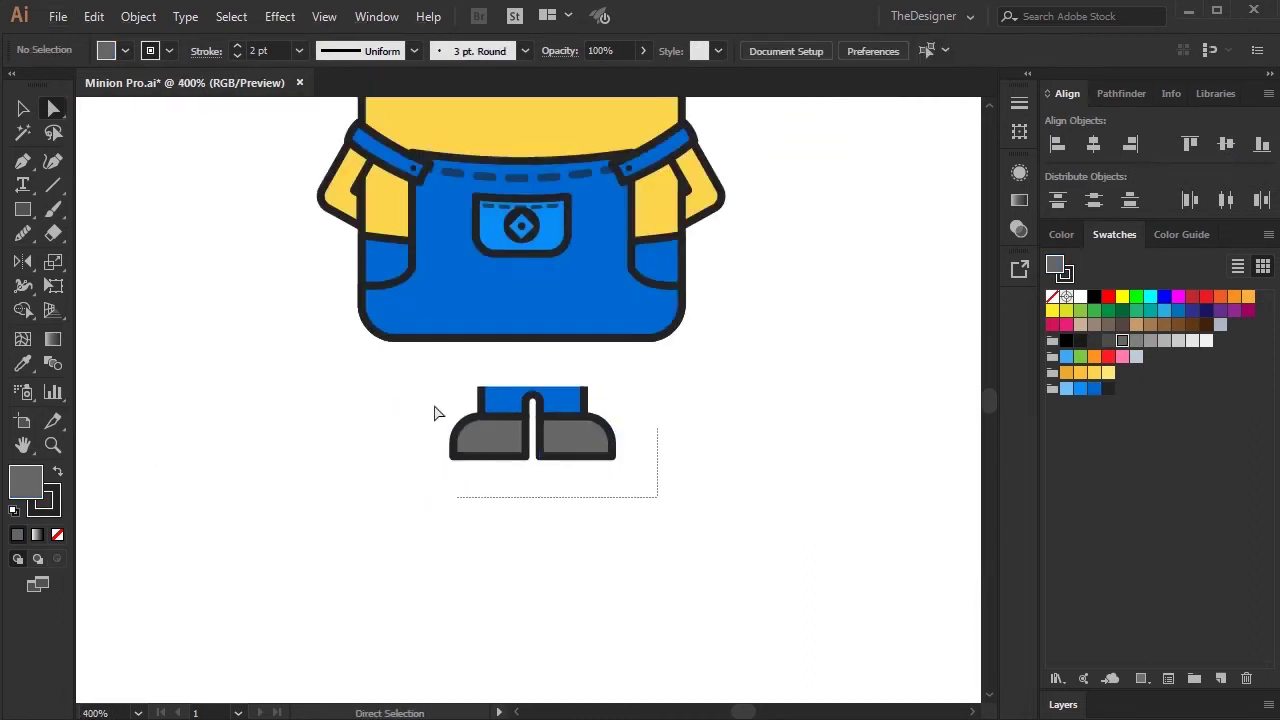
left_click_drag(456, 434, 527, 436)
left_click(530, 437)
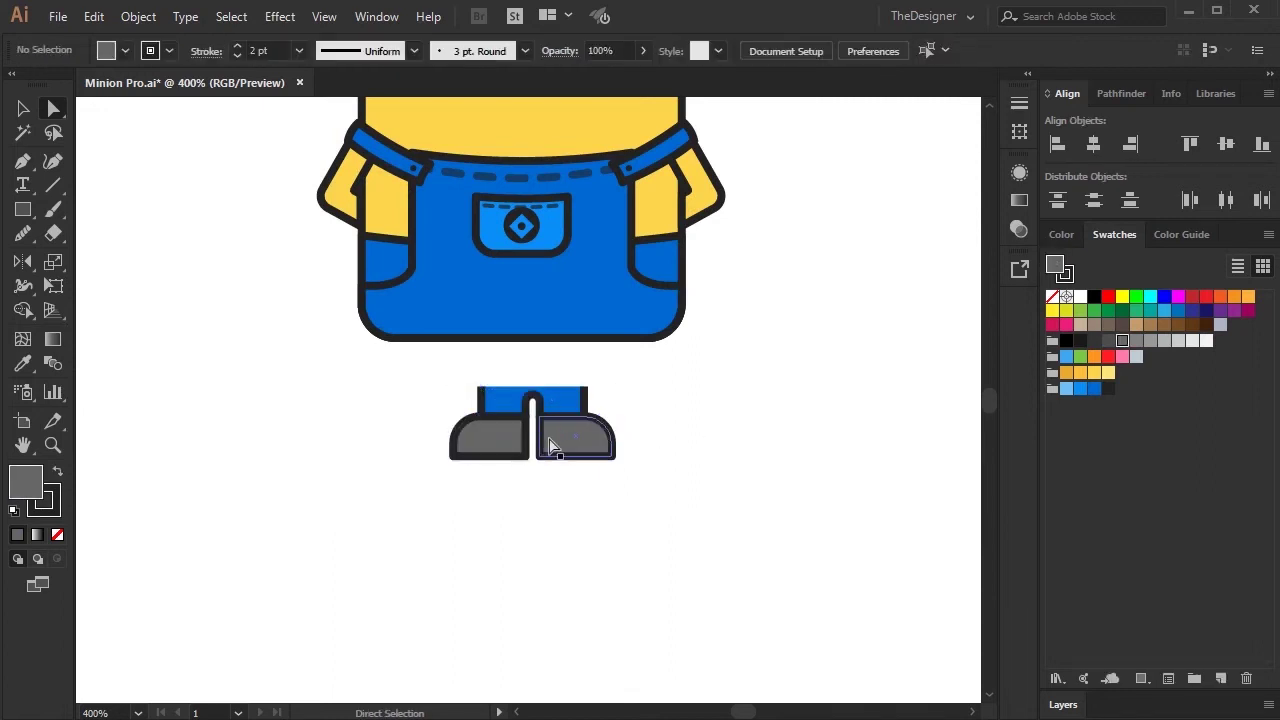
left_click(550, 445)
left_click(321, 476)
Move the shoes and legs group up so the legs tuck under the overalls
scroll(562, 490, "up", 1)
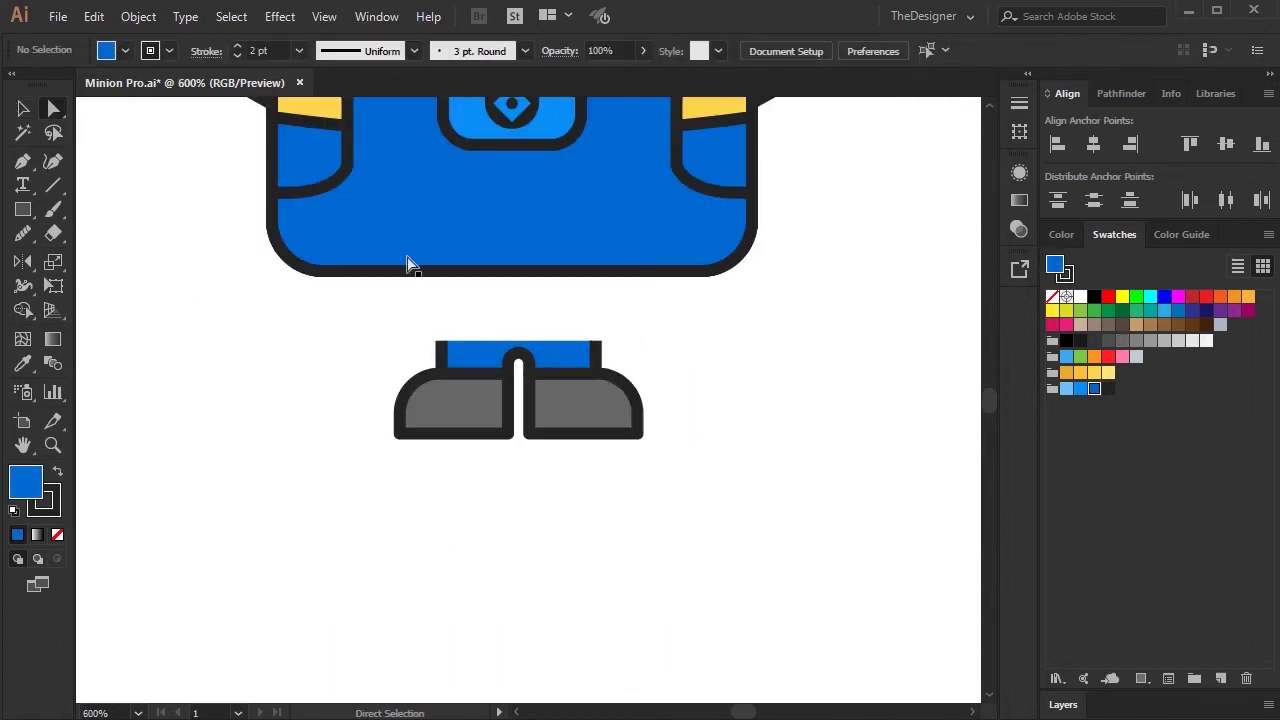
left_click_drag(538, 440, 420, 330)
mouse_move(528, 372)
left_mouse_down()
mouse_move(524, 316)
mouse_move(525, 329)
left_mouse_up()
key("Up")
key("Up")
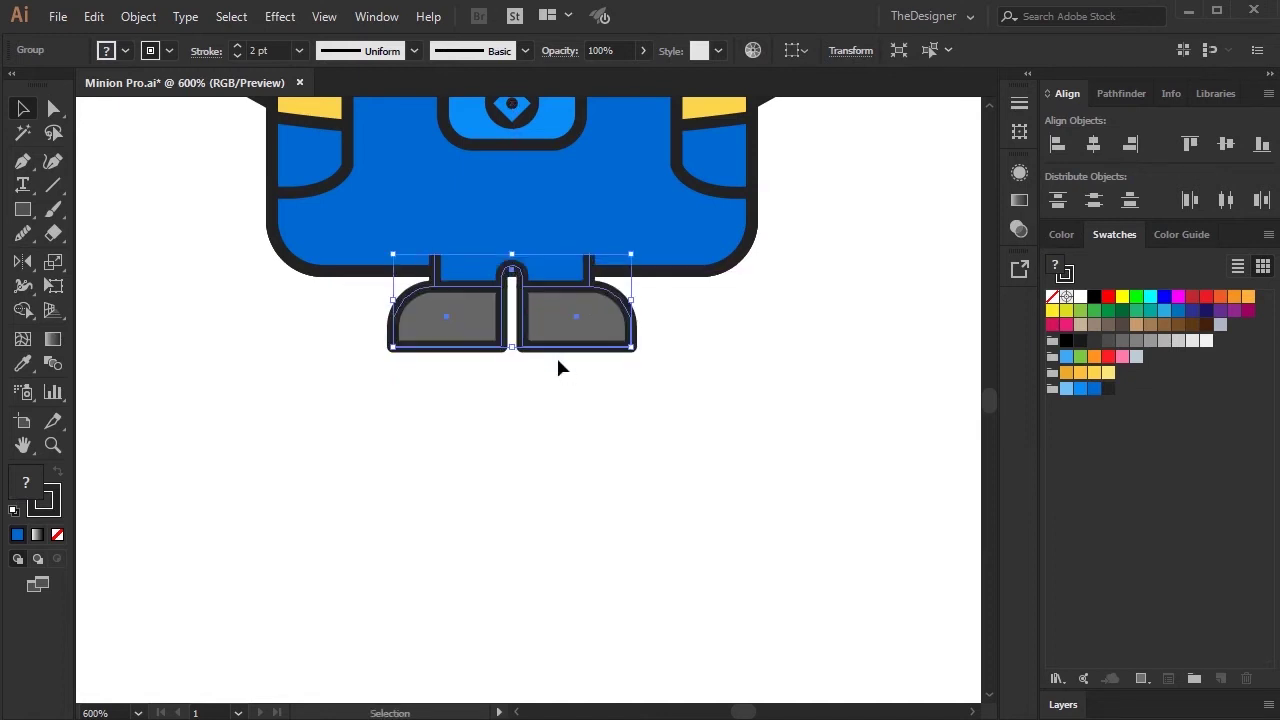
key("Down")
key("Down")
left_click(710, 377)
Lower the leg's top-left anchor to level it with the right side
scroll(668, 310, "up", 2)
left_click(54, 108)
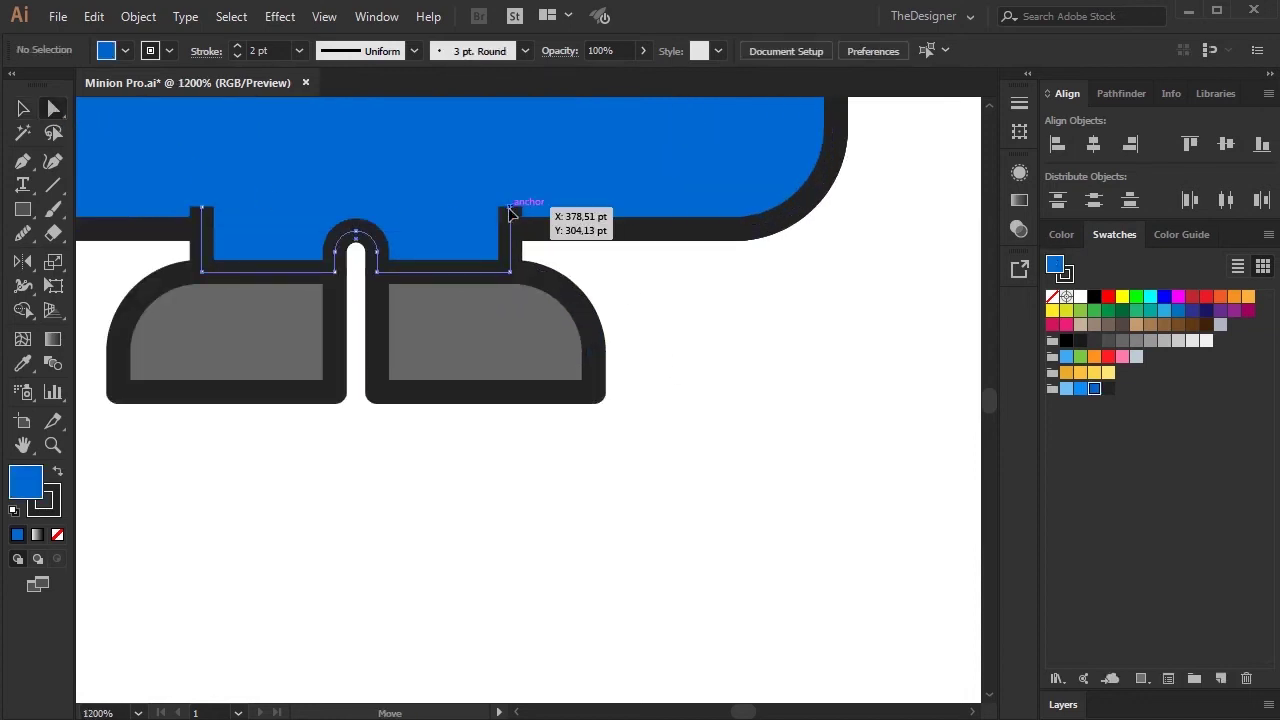
left_click(509, 216)
left_click_drag(200, 207, 241, 228)
Draw two short lines along the overalls' bottom edge, then deselect
left_click(201, 50)
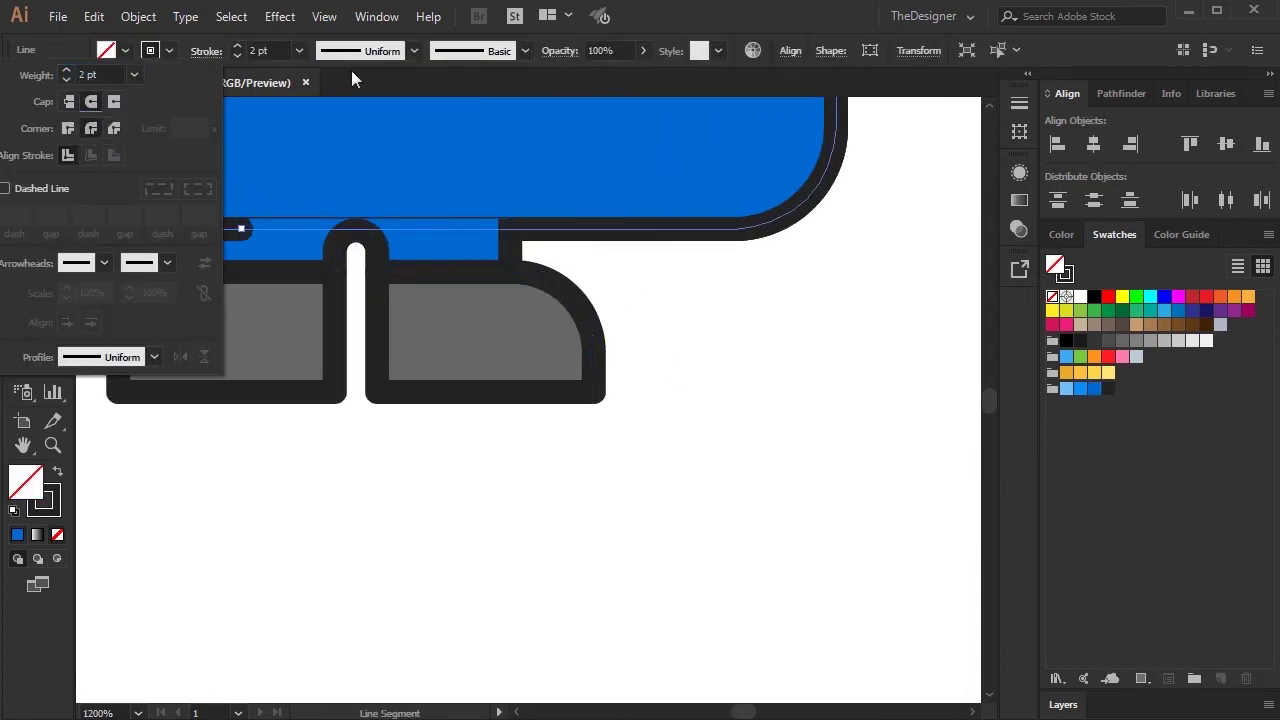
left_click_drag(440, 228, 510, 228)
key("a")
left_click(400, 237)
key("ctrl+shift+a")
key("v")
scroll(586, 366, "down", 2)
scroll(627, 514, "down", 3)
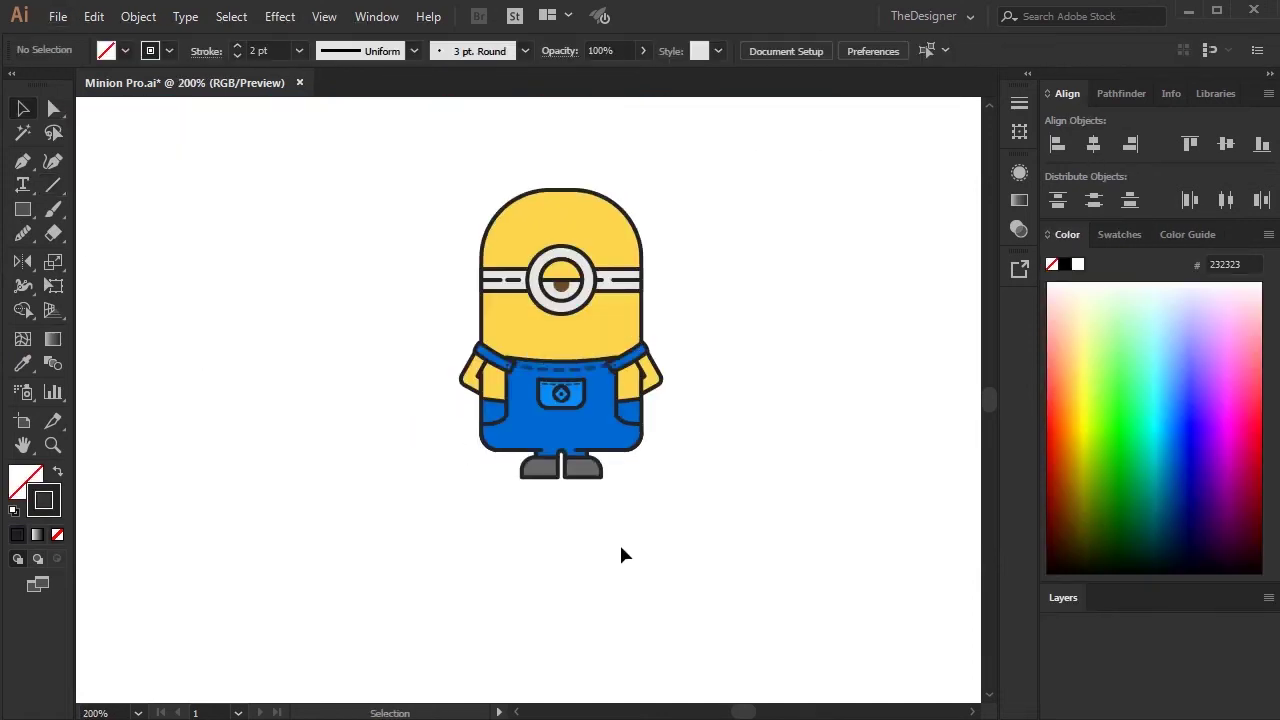
Inspect the short line at the overalls' edge, then bring the whole minion into view
scroll(546, 510, "up", 3)
left_click(516, 346)
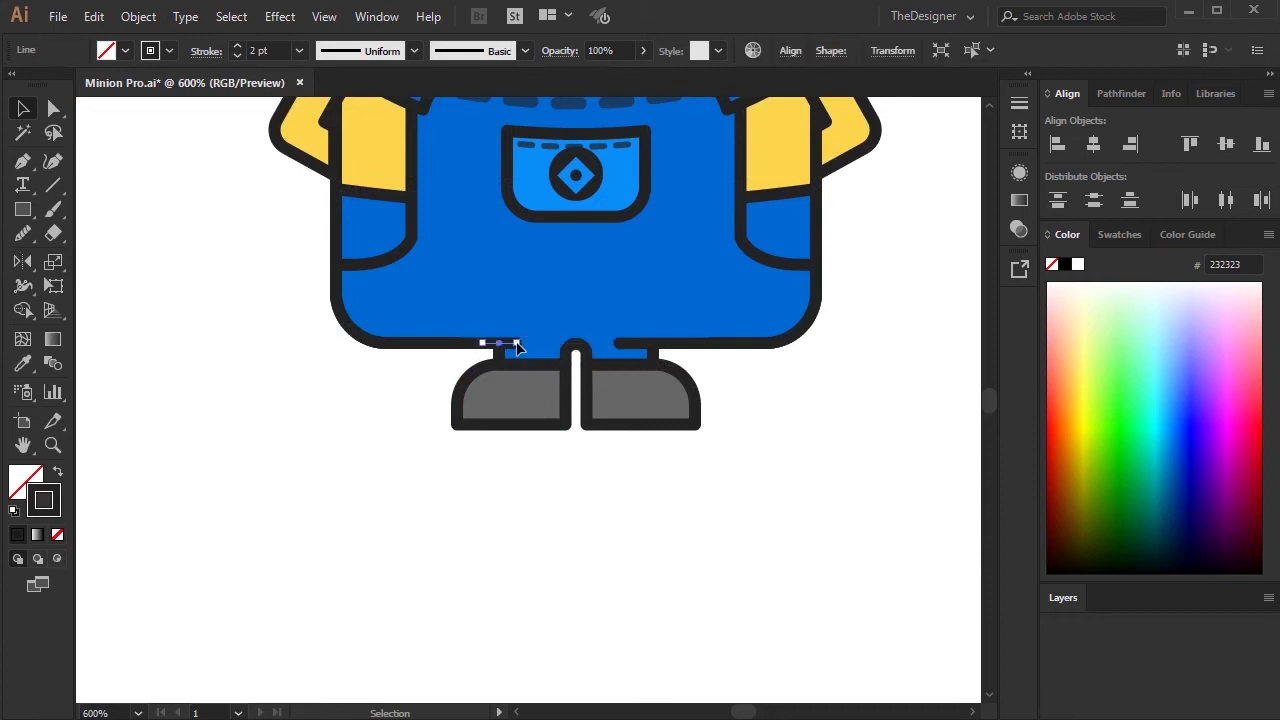
left_click(851, 349)
scroll(851, 349, "down", 2)
left_click_drag(644, 196, 470, 400)
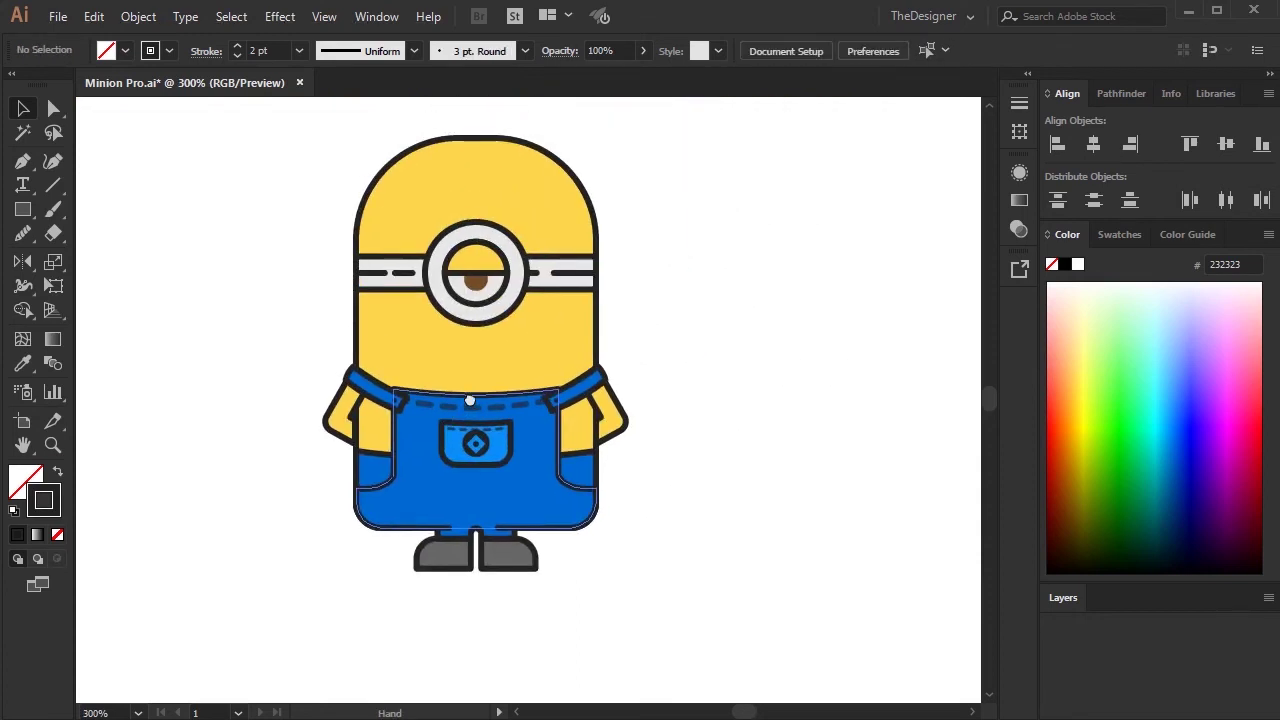
scroll(738, 349, "up", 1)
scroll(624, 336, "up", 1)
scroll(503, 337, "down", 2)
Expand the yellow body rectangle into a group of plain shapes with Object > Expand
left_click(535, 281)
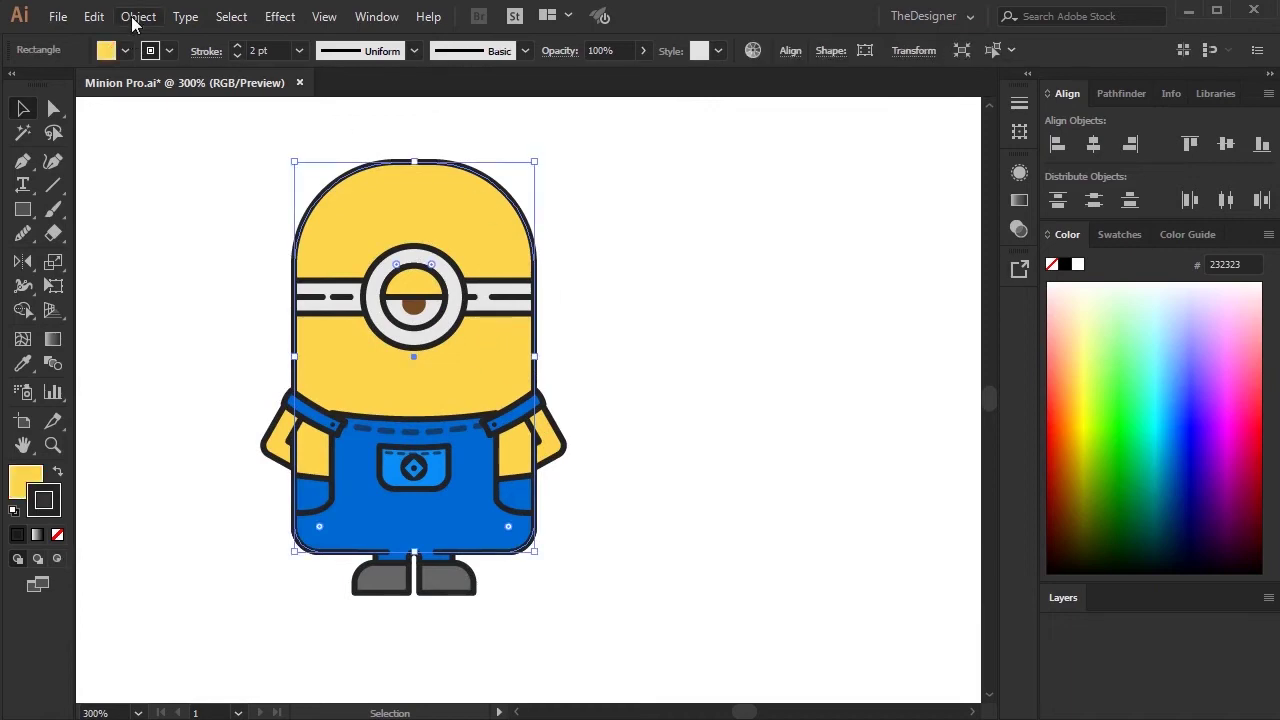
left_click(138, 16)
left_click(150, 201)
left_click(583, 478)
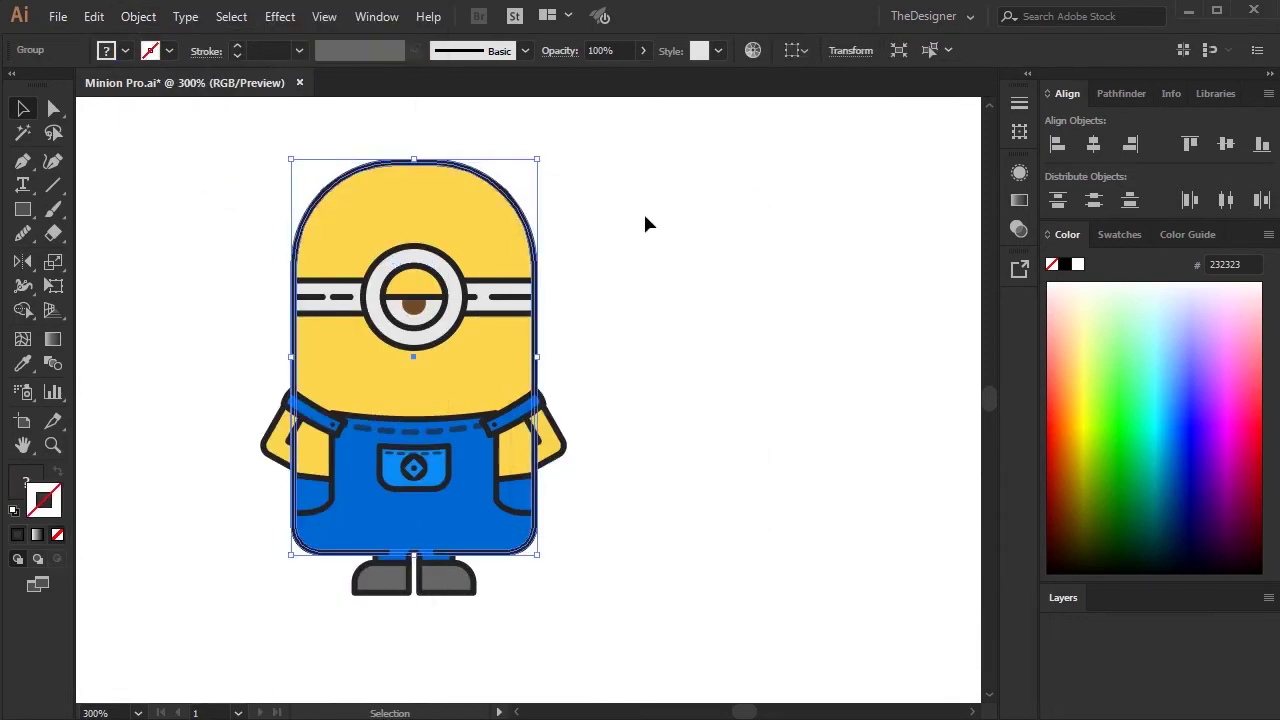
key("ctrl+shift+a")
Check the expanded body group, then place a new path's first anchor atop the head
scroll(440, 210, "up", 2)
left_click(380, 229)
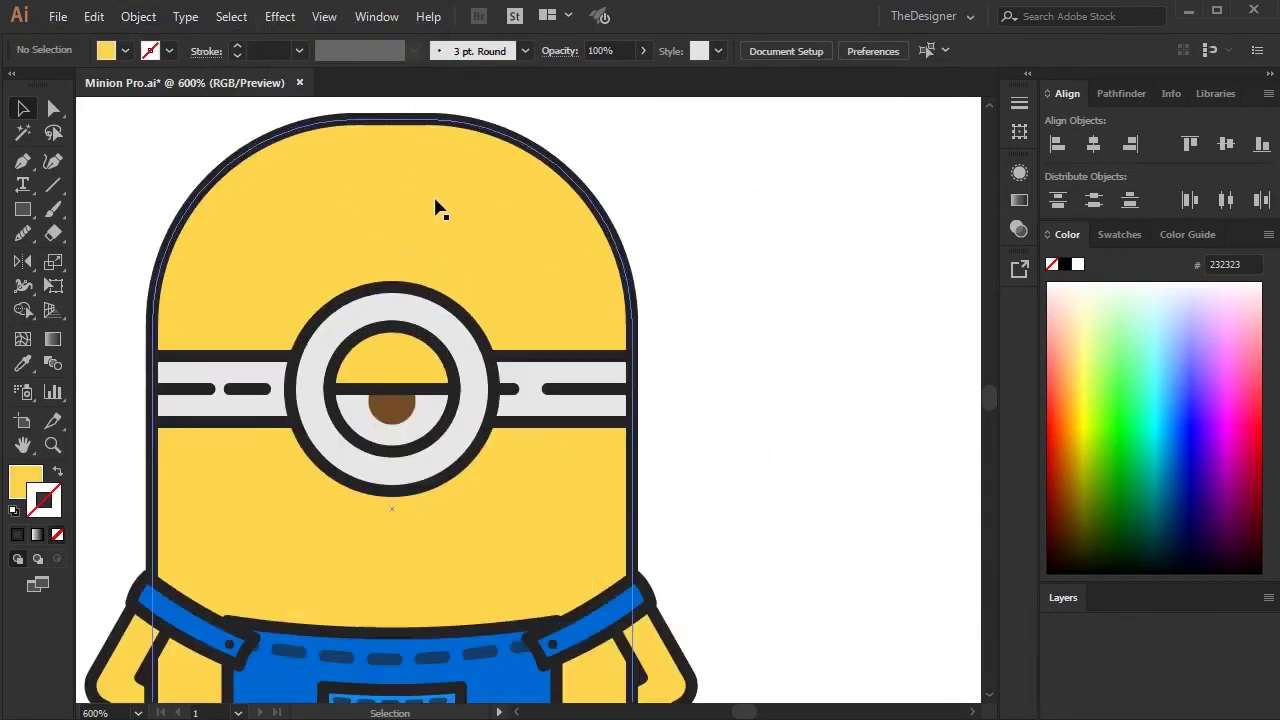
left_click(836, 208)
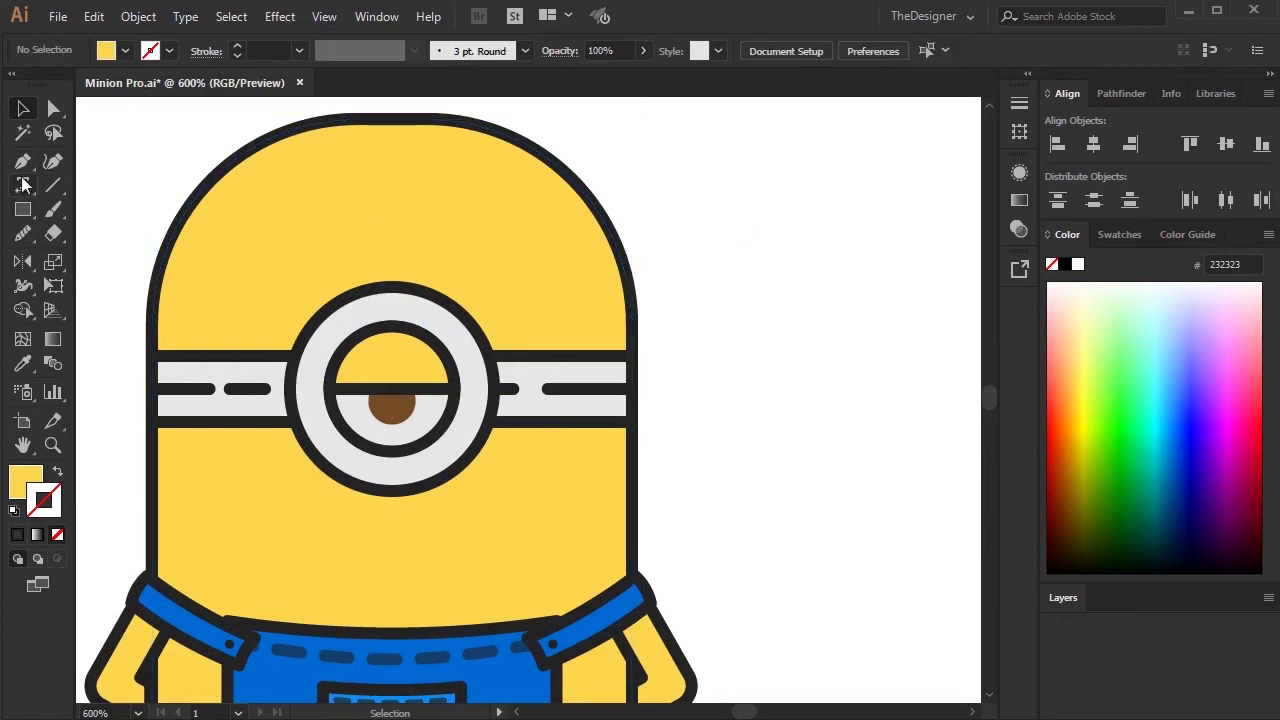
left_click(321, 122)
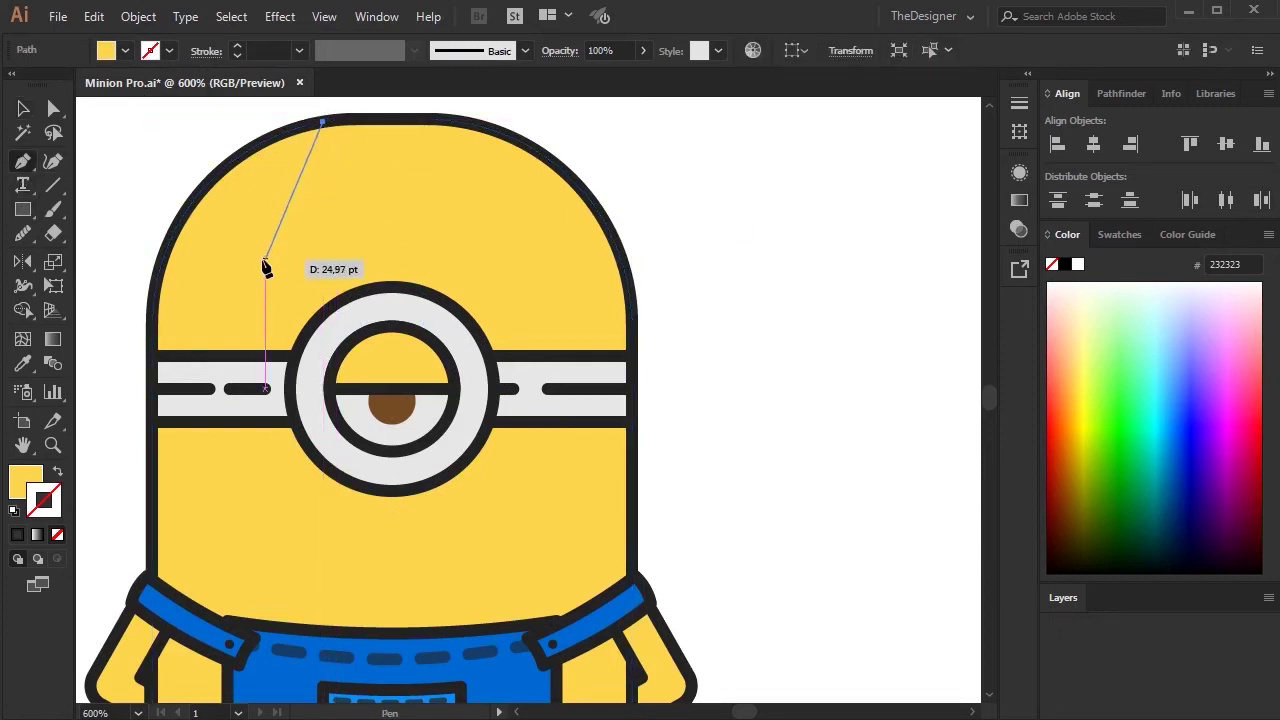
Add anchors running straight down from the head to the overalls' bottom edge
left_click_drag(264, 317, 262, 320)
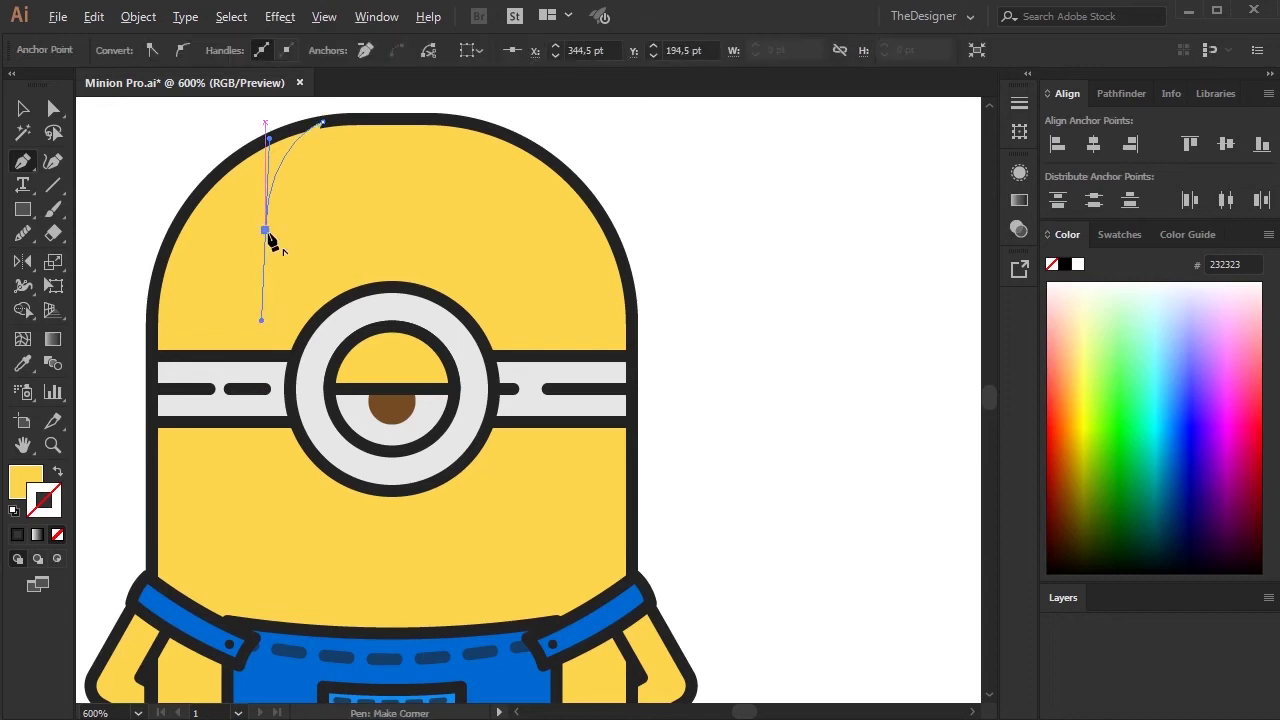
left_click(264, 607)
scroll(295, 162, "down", 5)
left_click(313, 453)
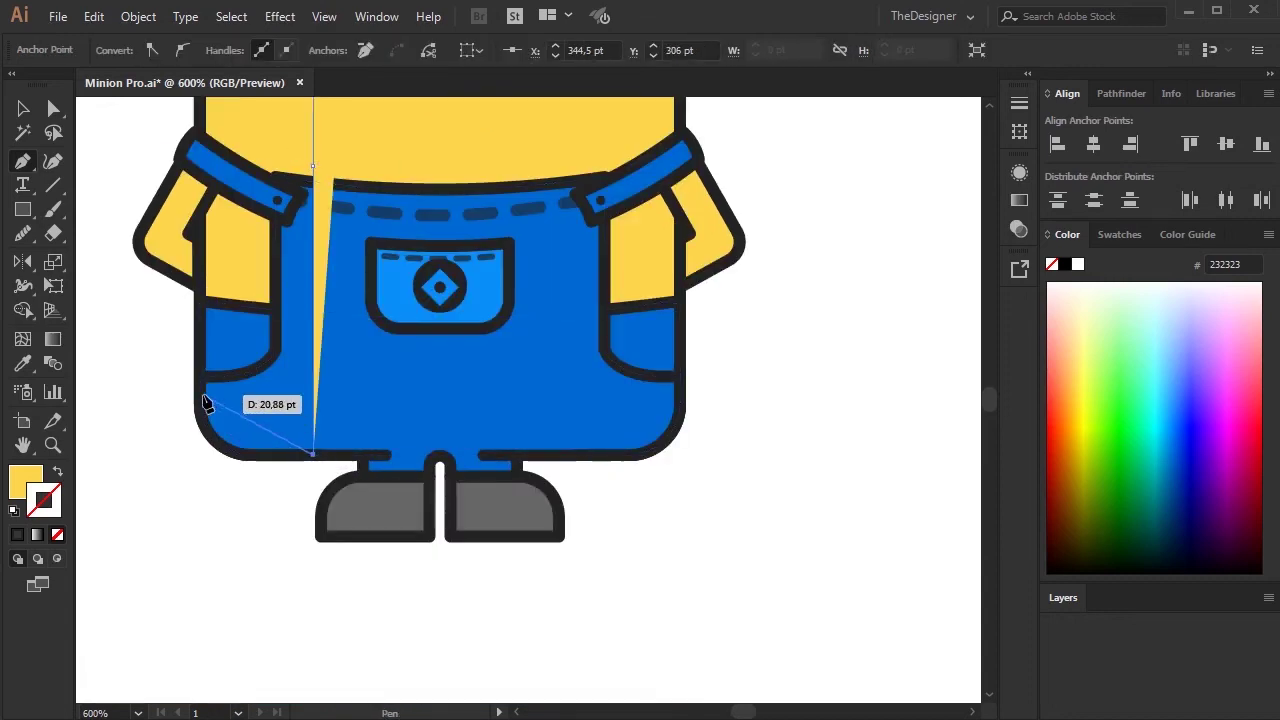
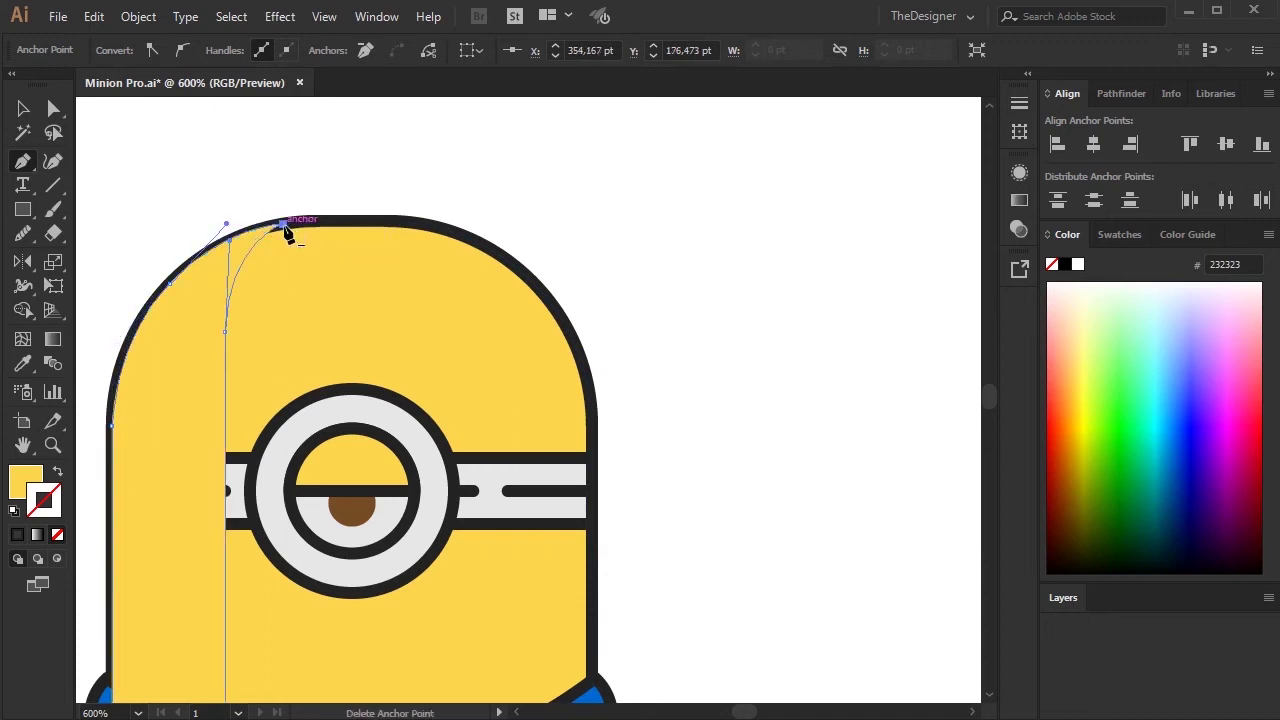
Close the shading path on the head's left side and fill it orange with no stroke
left_click(284, 225)
key("v")
left_click(1118, 236)
left_click(1066, 372)
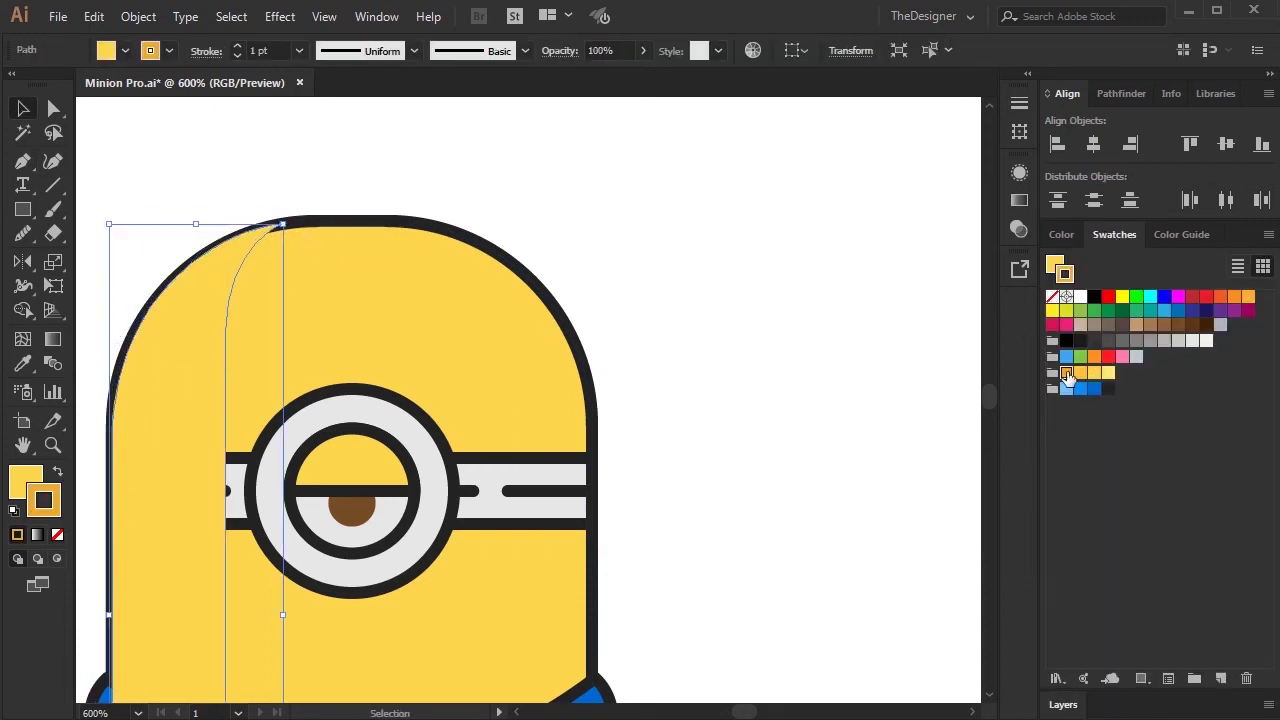
left_click(58, 472)
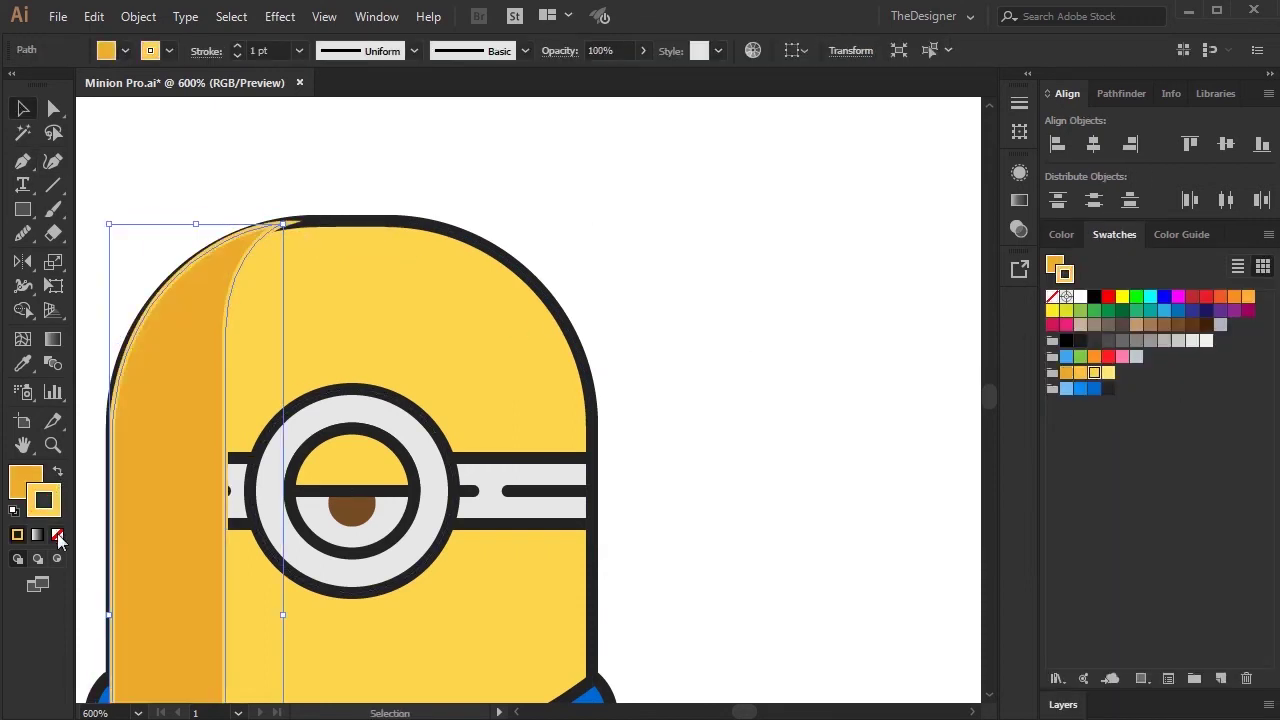
left_click(58, 537)
Send the orange shading strip behind the goggle band and reselect it
key("a")
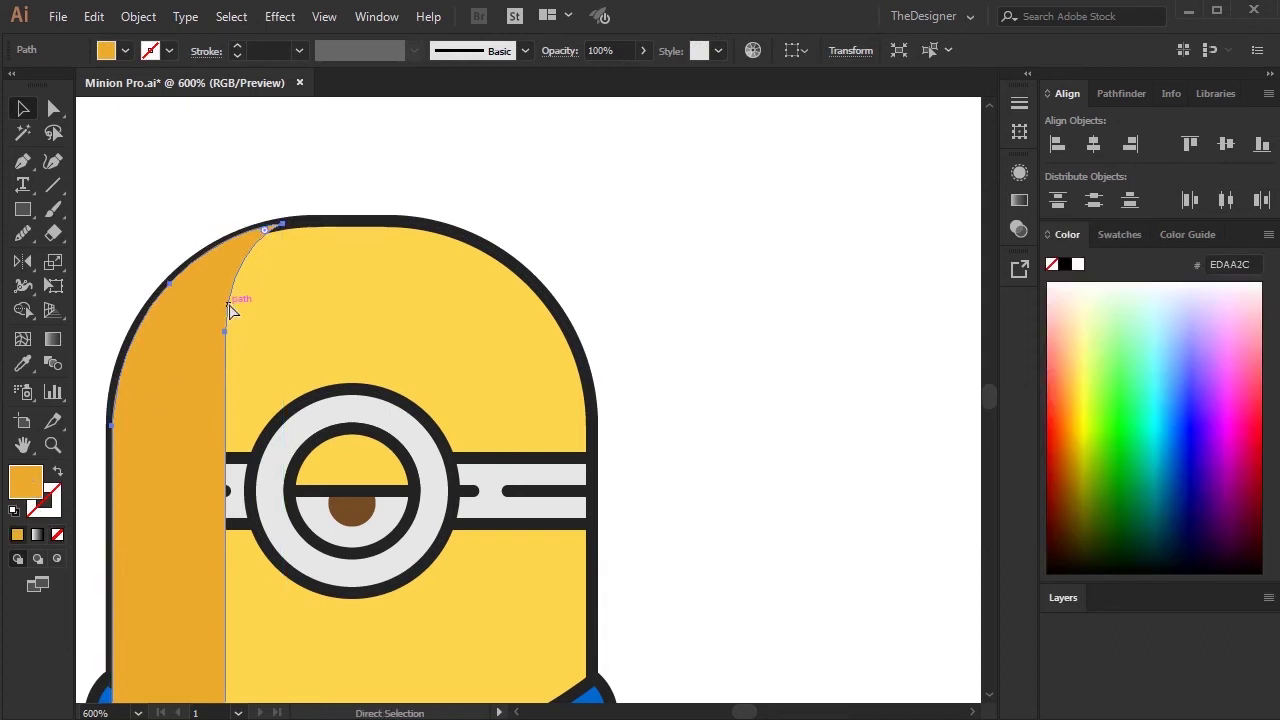
key("ctrl+bracketleft")
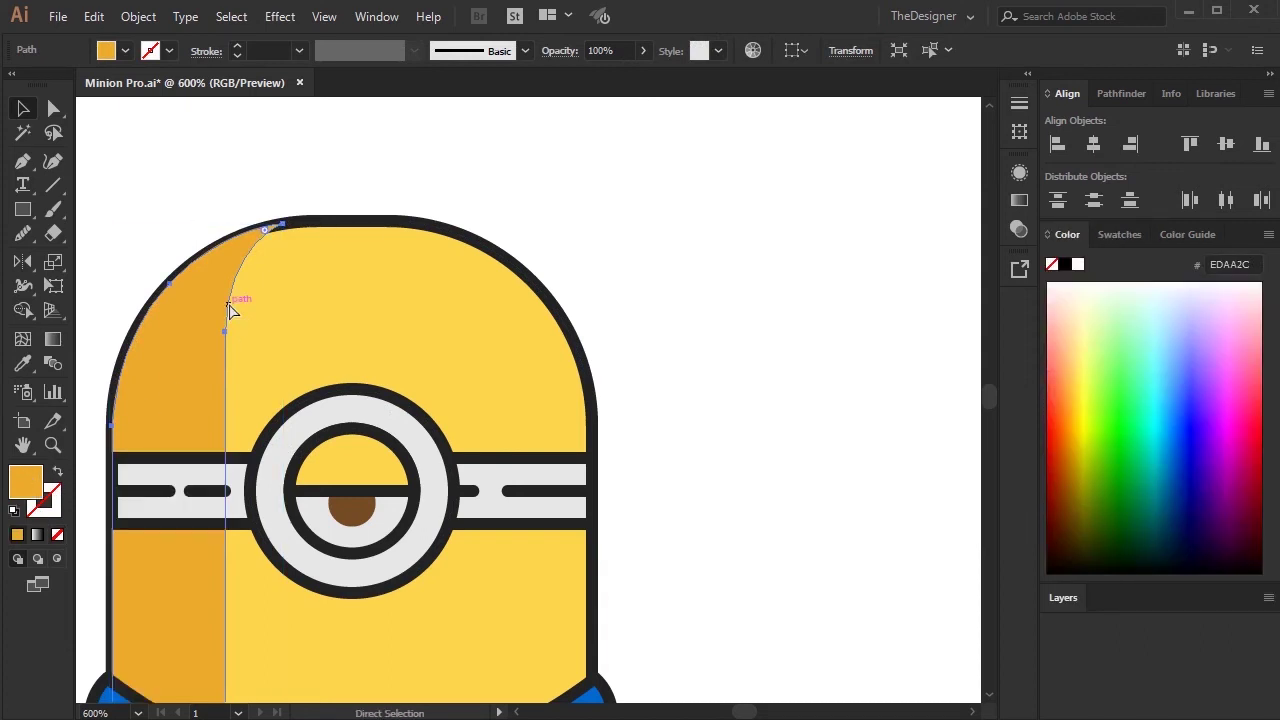
key("v")
scroll(230, 310, "down", 2)
left_click(443, 266)
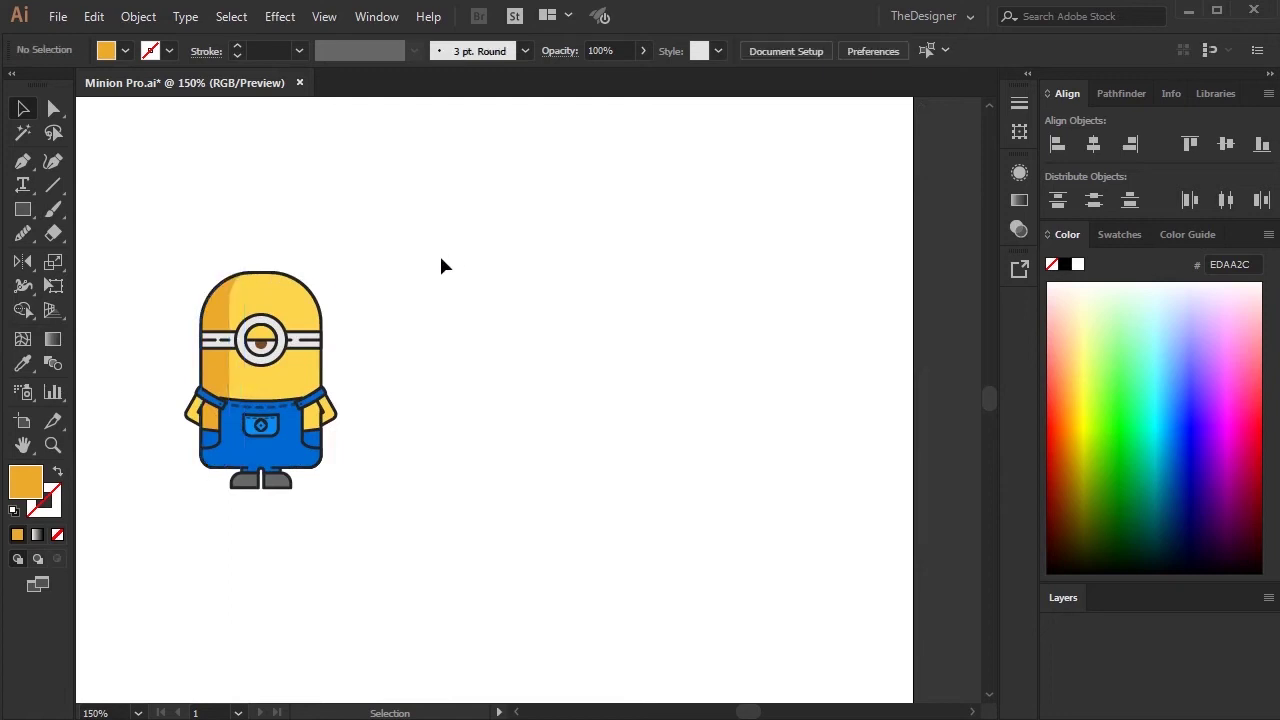
scroll(257, 343, "up", 3)
left_click(262, 250)
type("86")
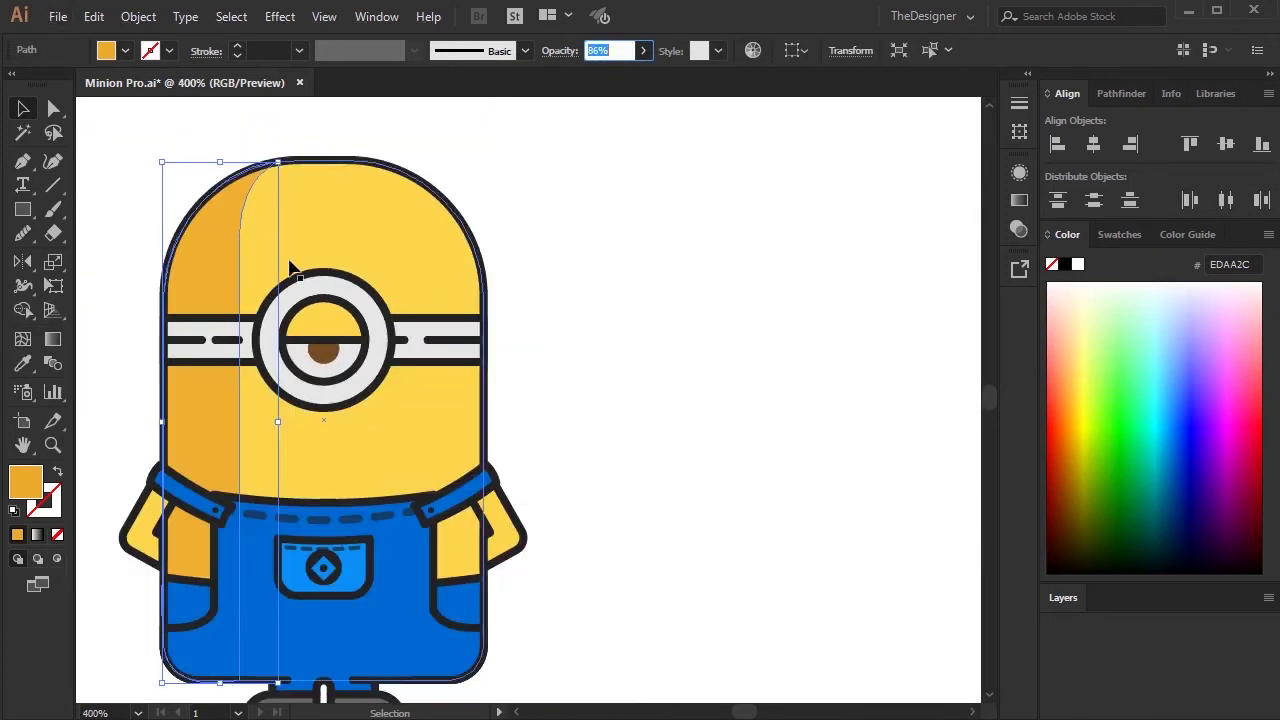
Duplicate the orange strip to its right and fill the copy light yellow
left_click_drag(208, 281, 250, 276)
left_click(1117, 235)
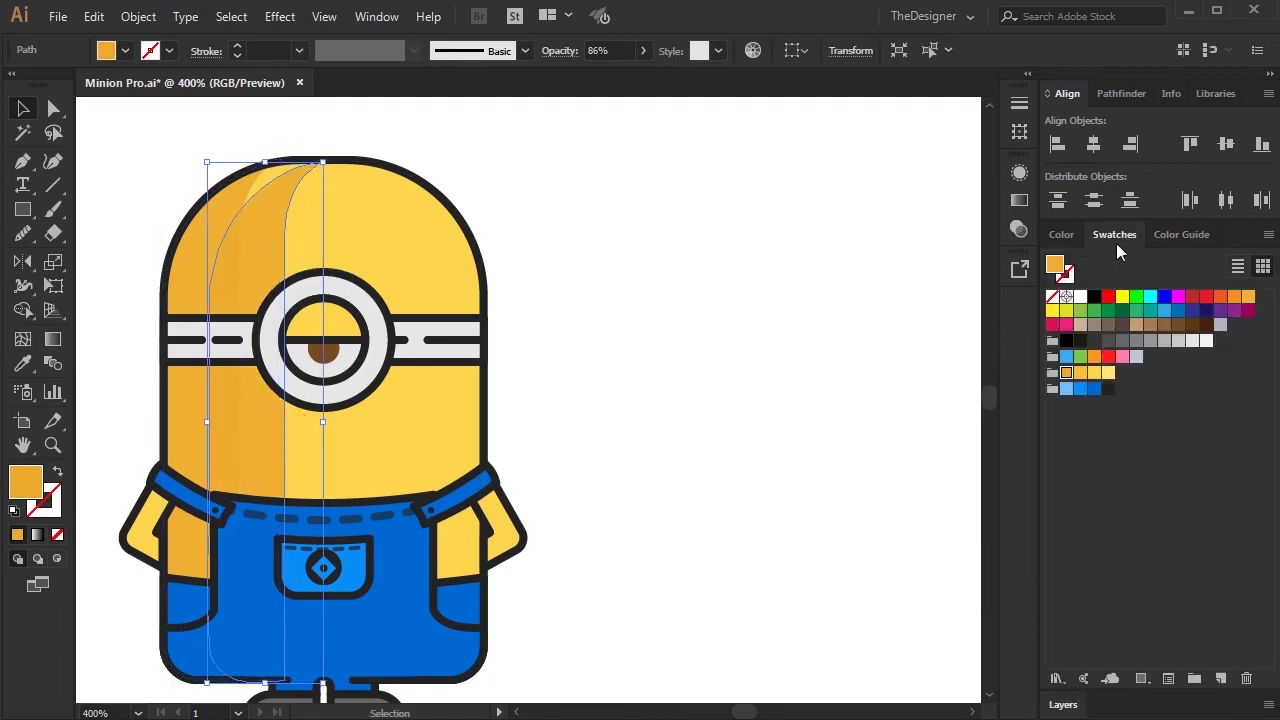
left_click(1088, 375)
left_click(1094, 374)
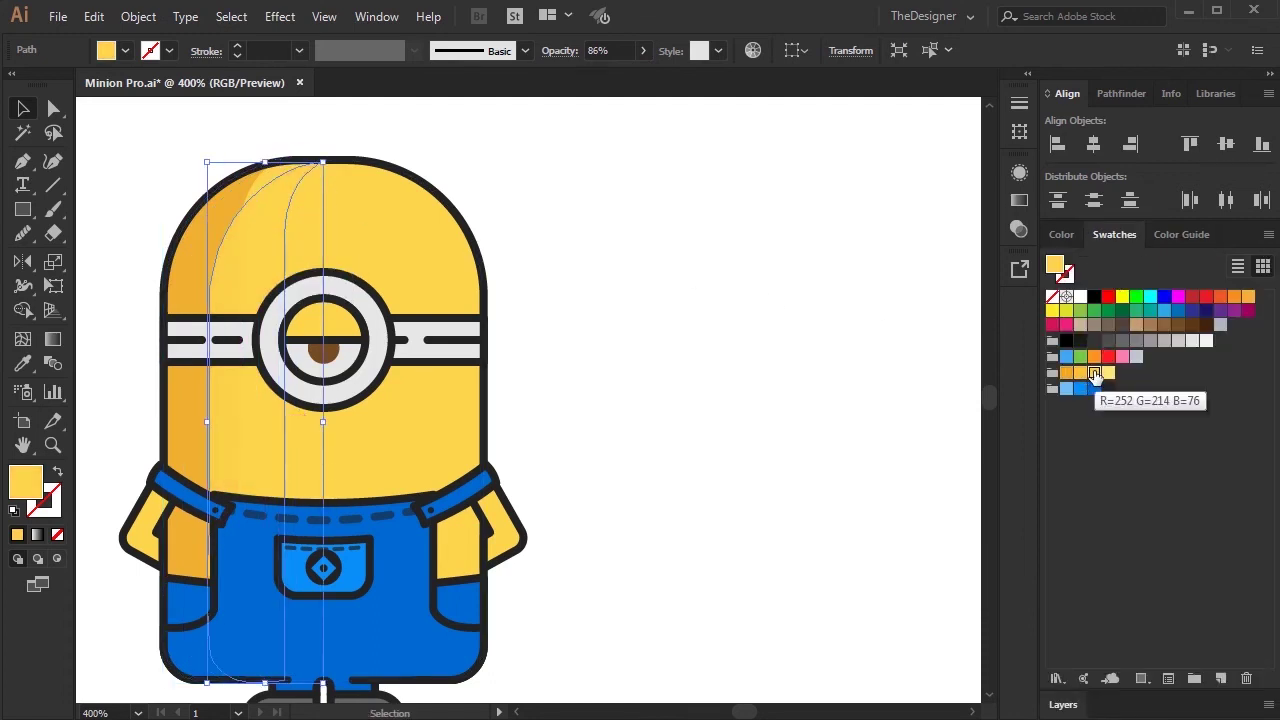
Reshape the top curve of the yellow strip by moving its anchor point
key("ctrl+plus")
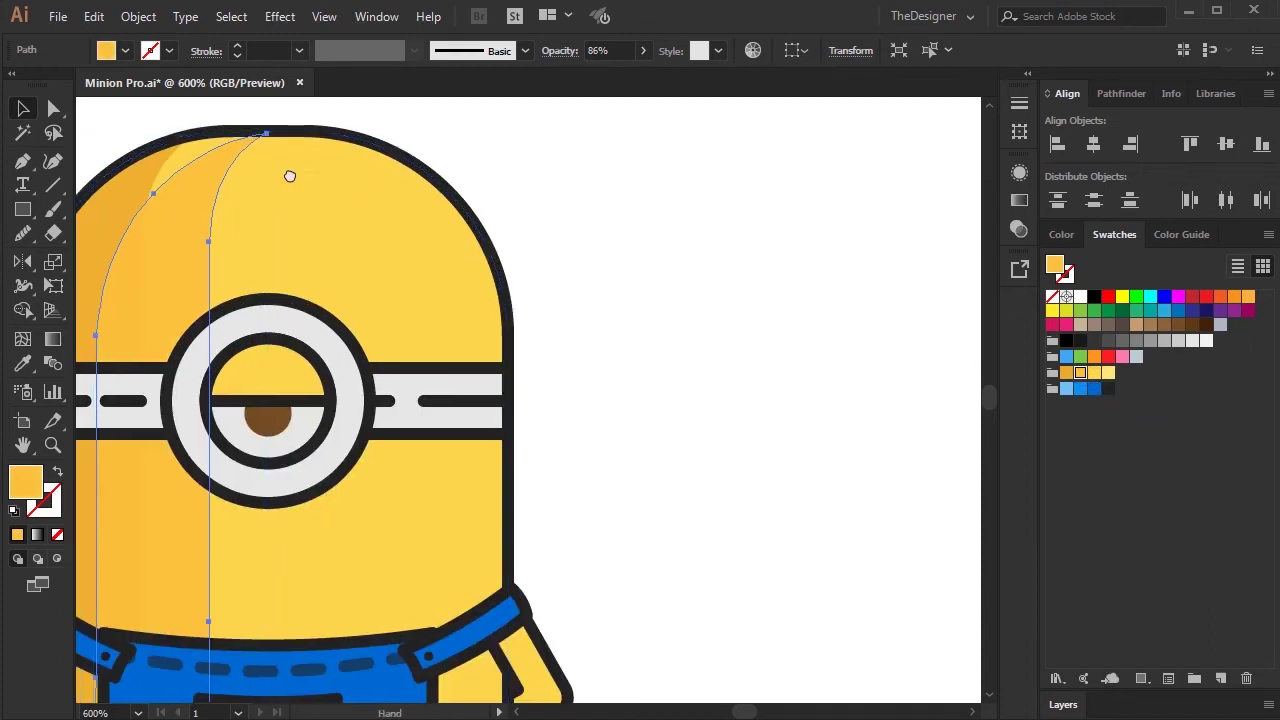
key("a")
left_click_drag(296, 211, 266, 187)
key("ctrl+minus")
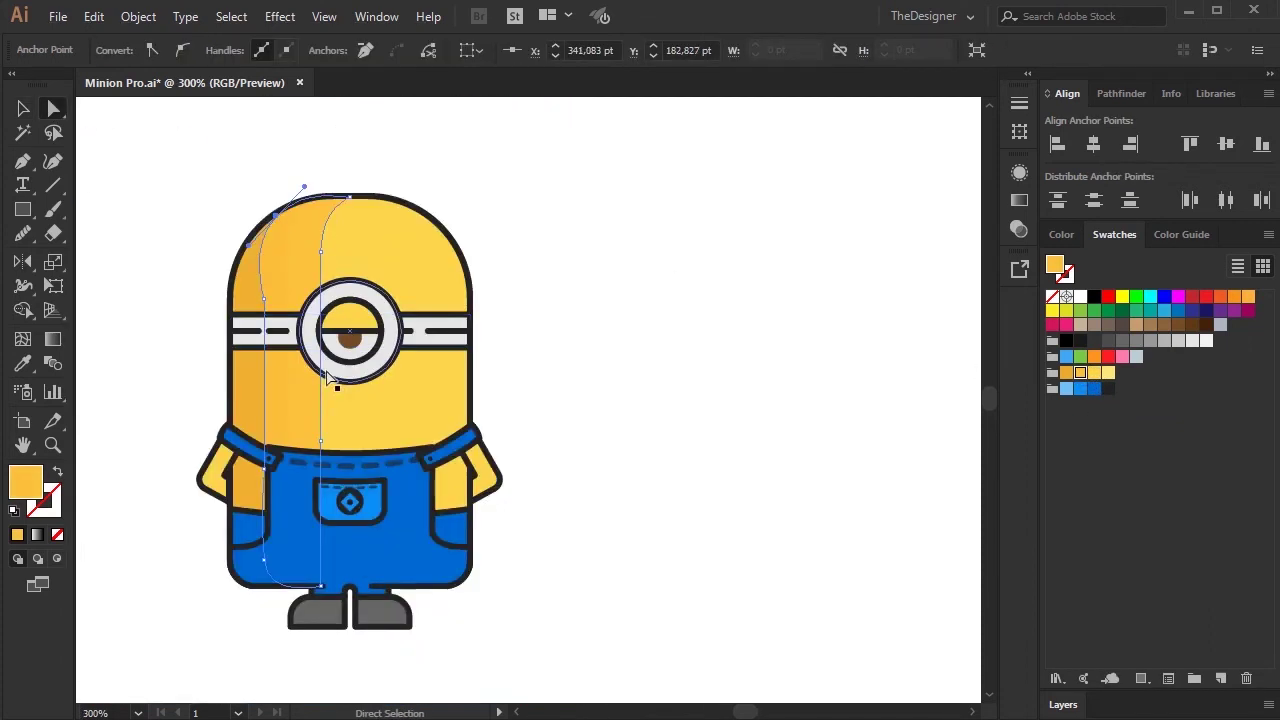
left_click(640, 212)
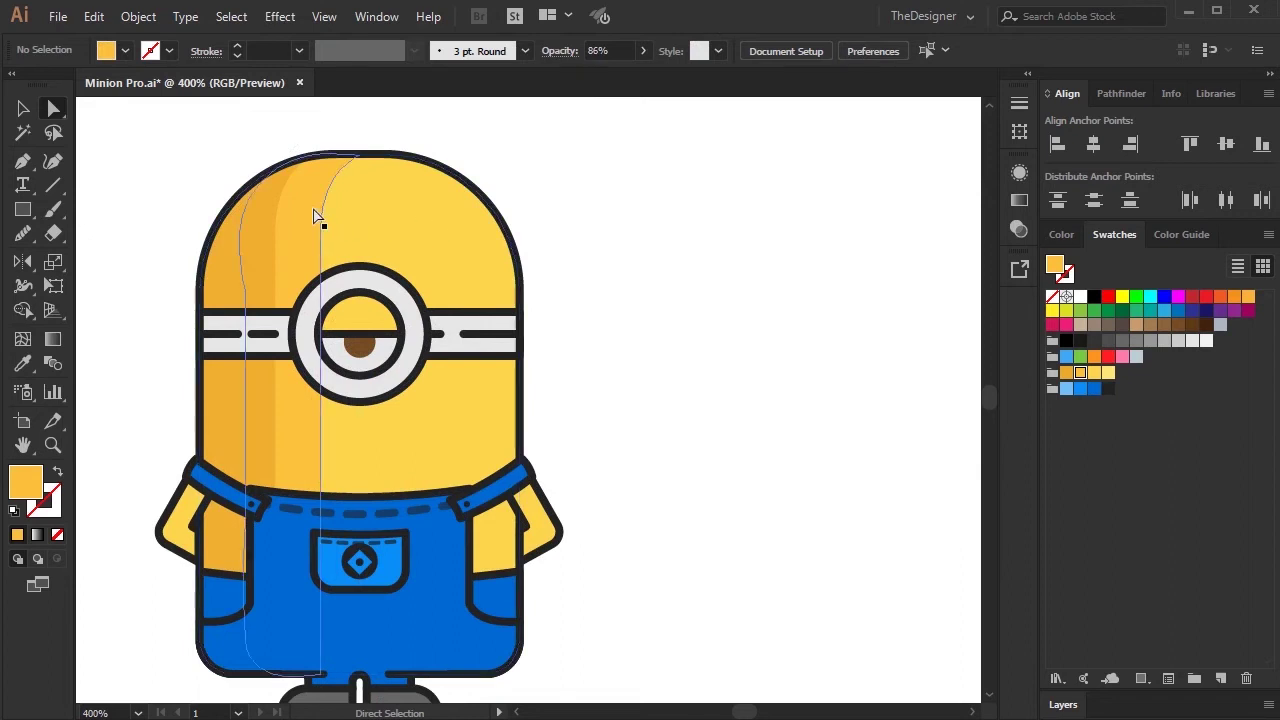
key("v")
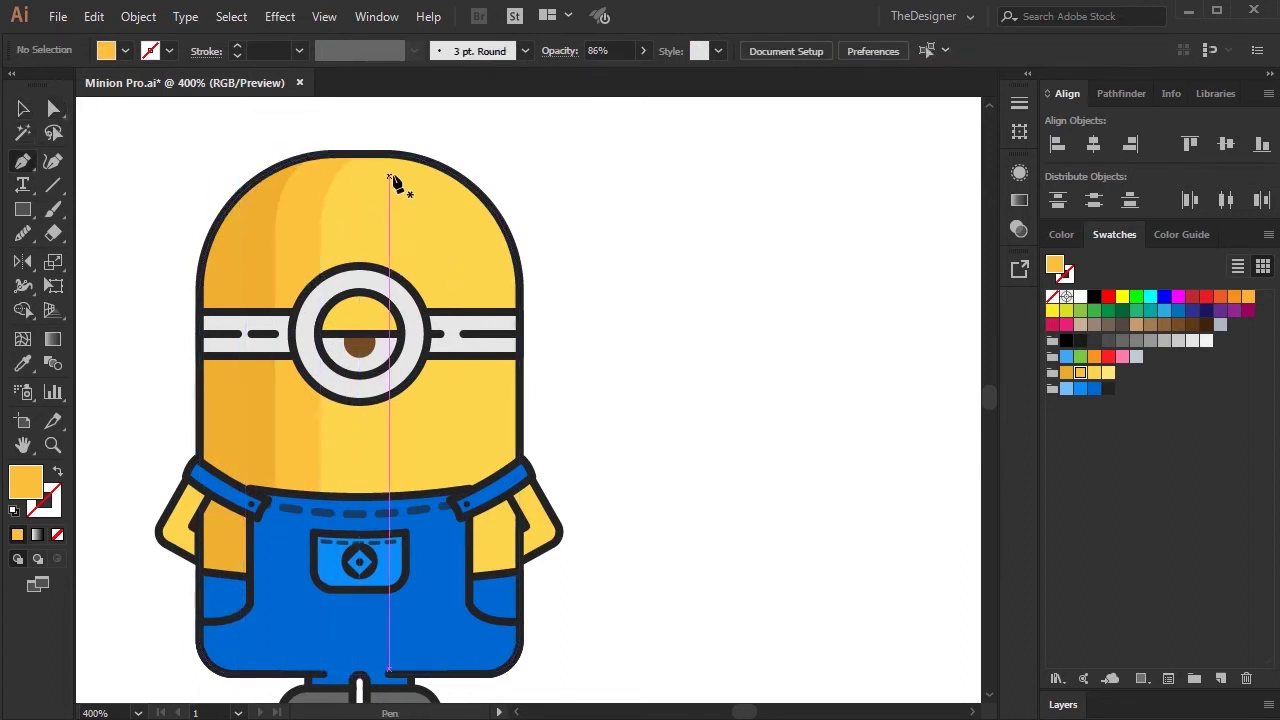
Trace a curved highlight strip down the Minion's right side from head to body bottom
left_click(420, 160)
left_click_drag(441, 238, 437, 290)
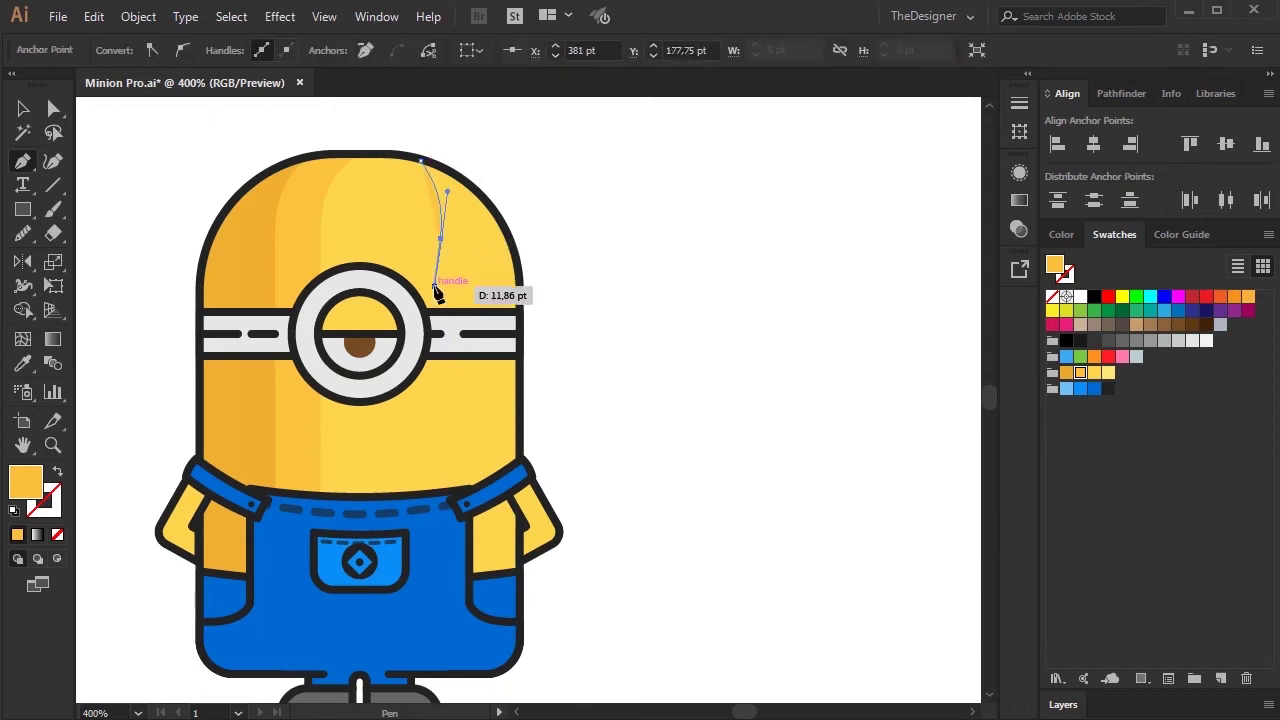
key("z")
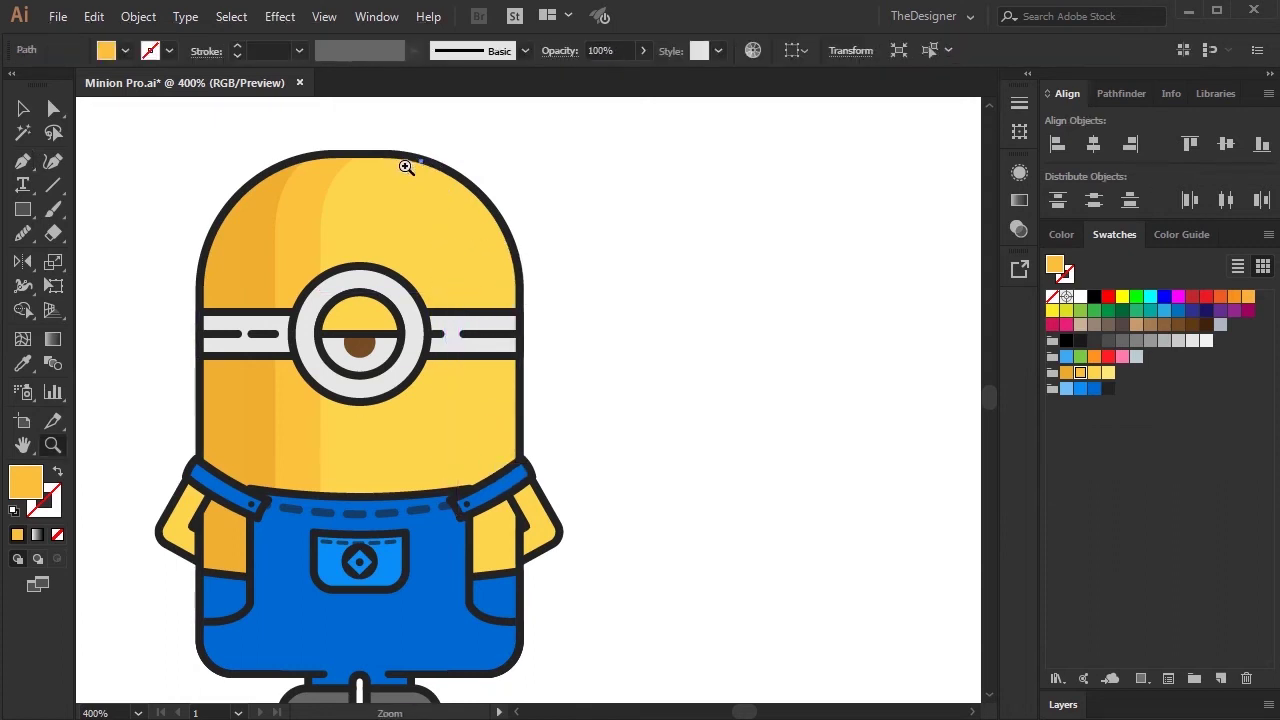
left_click(427, 160)
left_click_drag(450, 222, 449, 471)
left_click(449, 223)
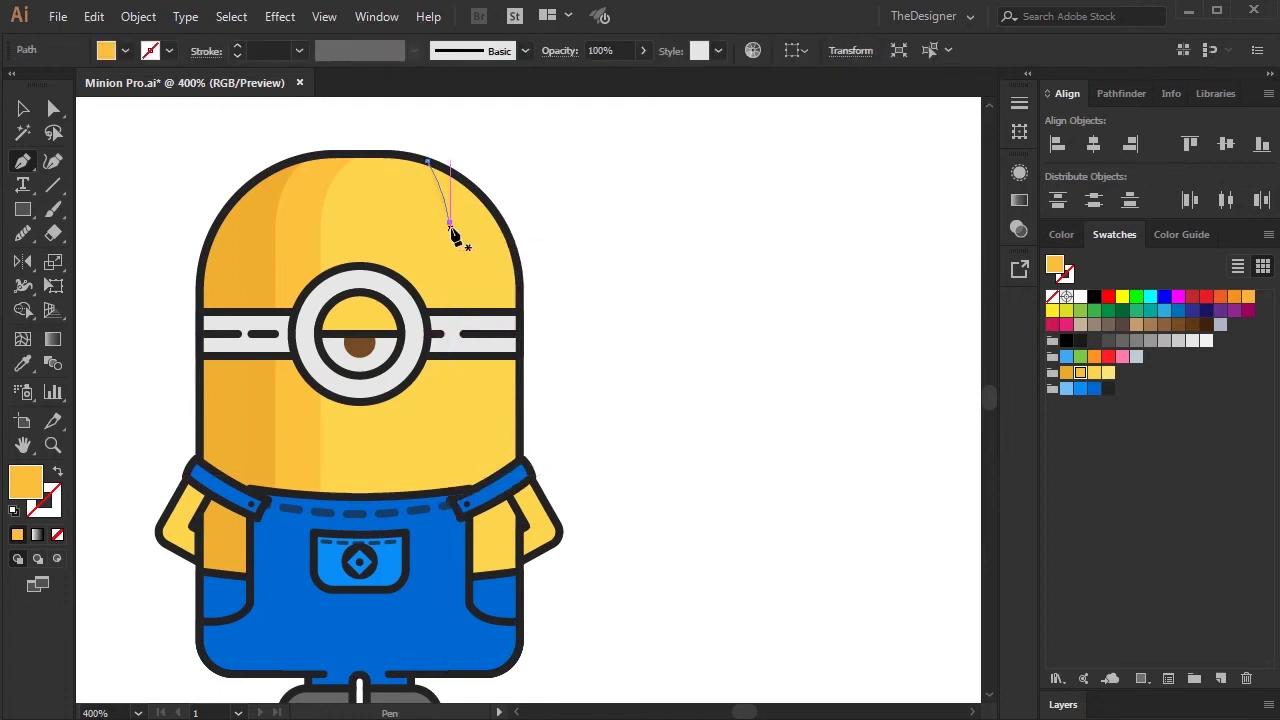
left_click(443, 672)
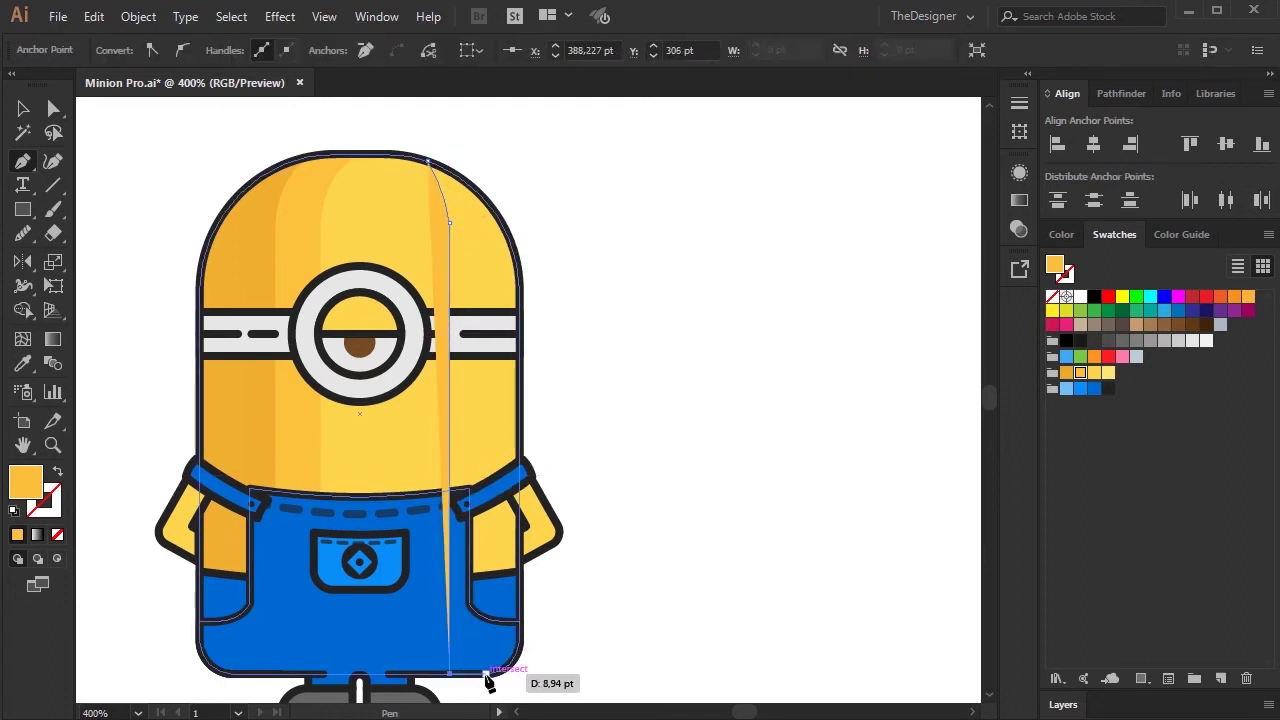
left_click(486, 673)
left_click_drag(486, 242, 485, 200)
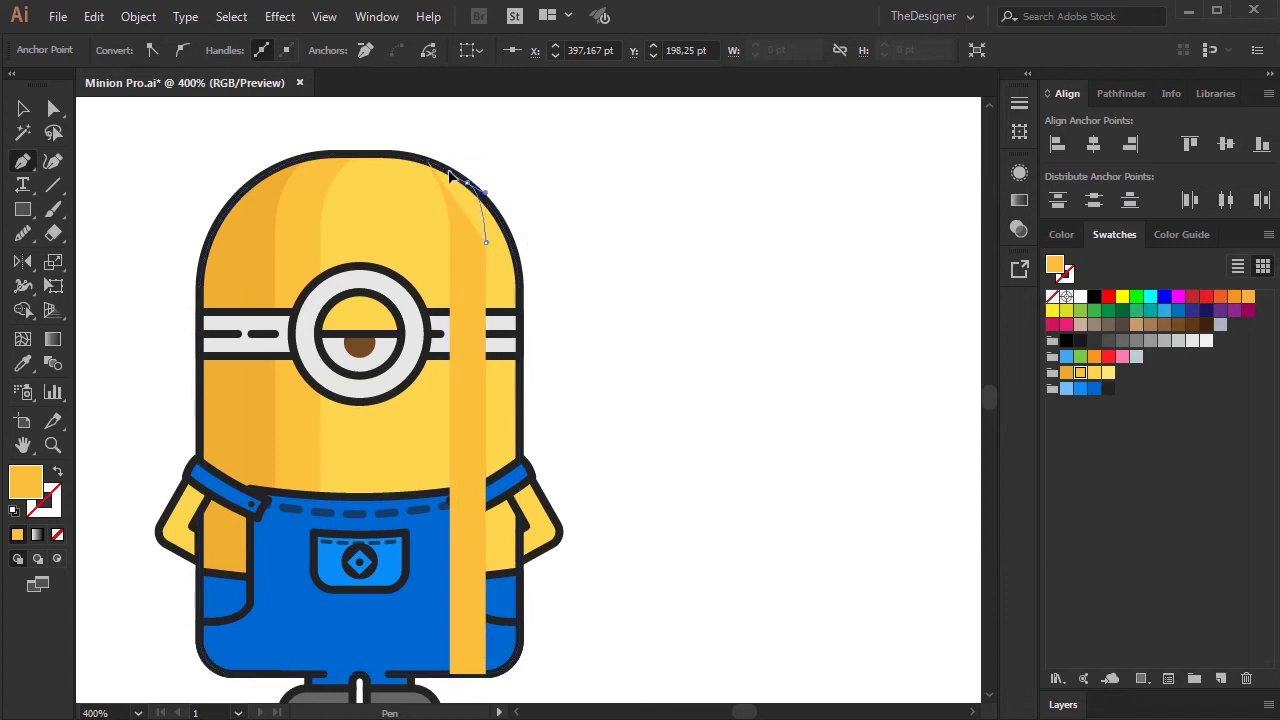
Fill the highlight strip with the pale yellow swatch and send it backward
left_click(23, 109)
left_click(1108, 372)
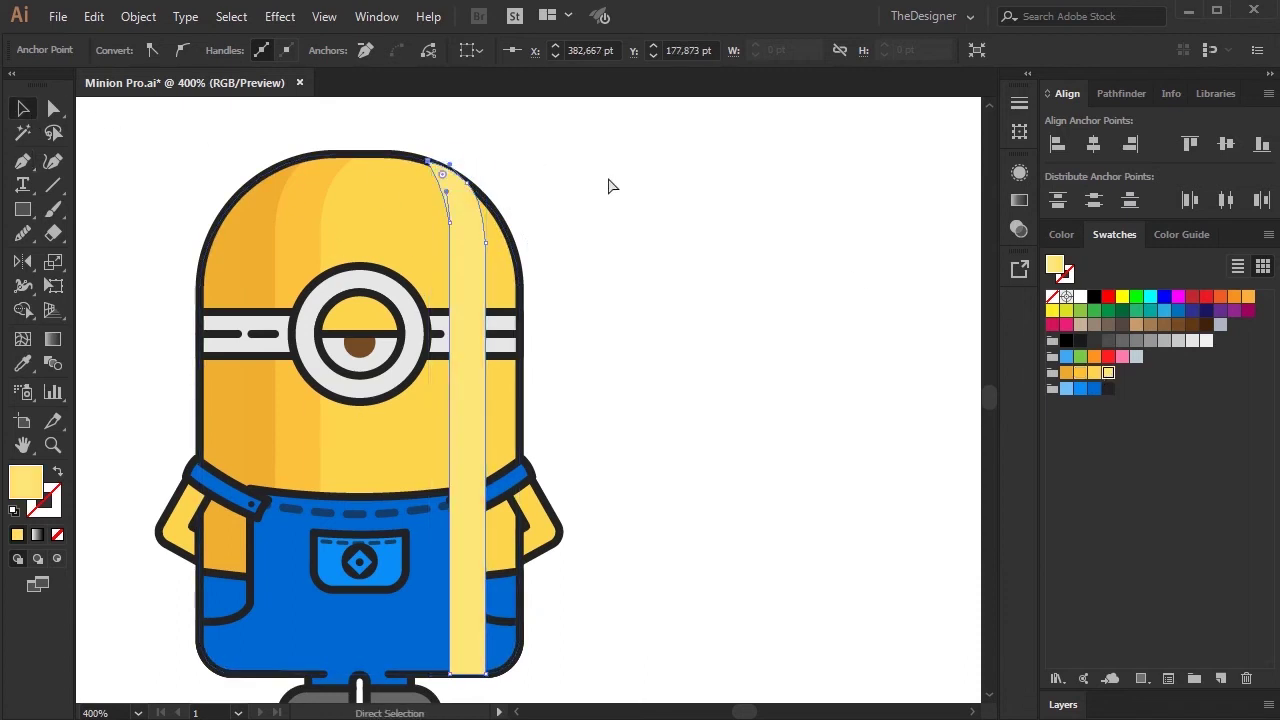
key("ctrl+[")
key("ctrl+[")
key("ctrl+[")
left_click(606, 173)
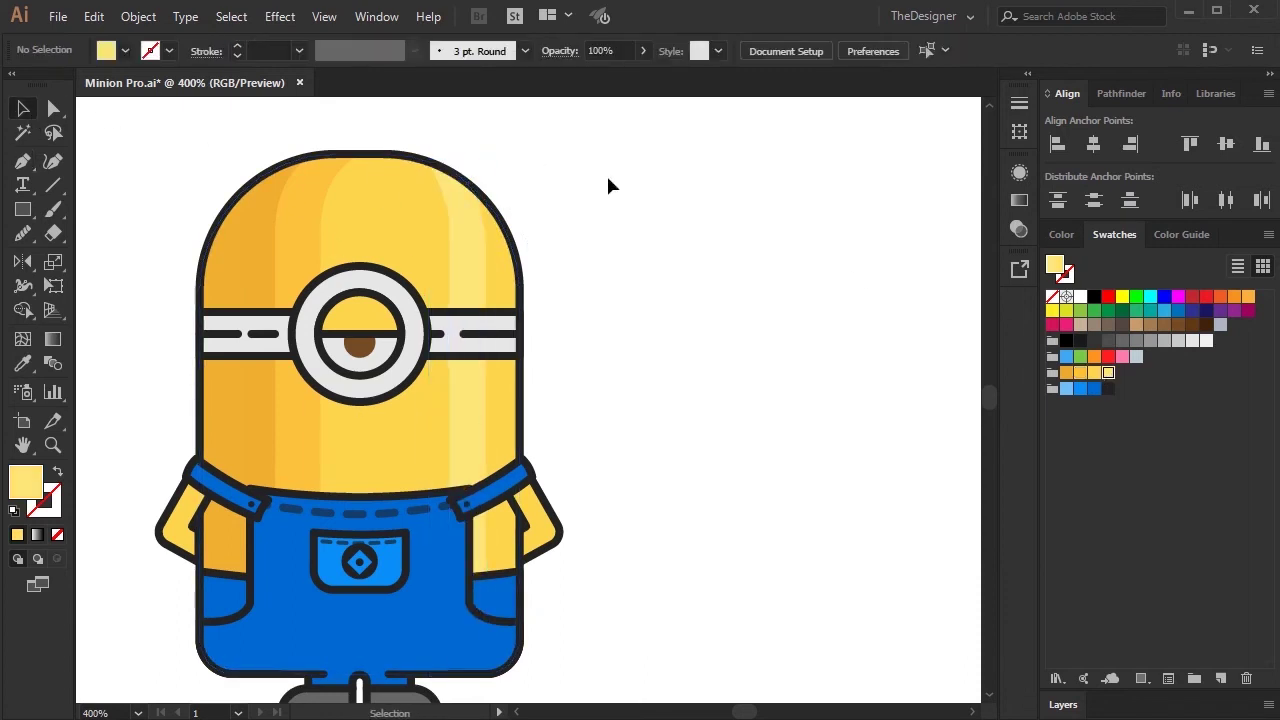
Draw a small 5 pt dark circle beside the Minion's head
scroll(558, 270, "up", 1)
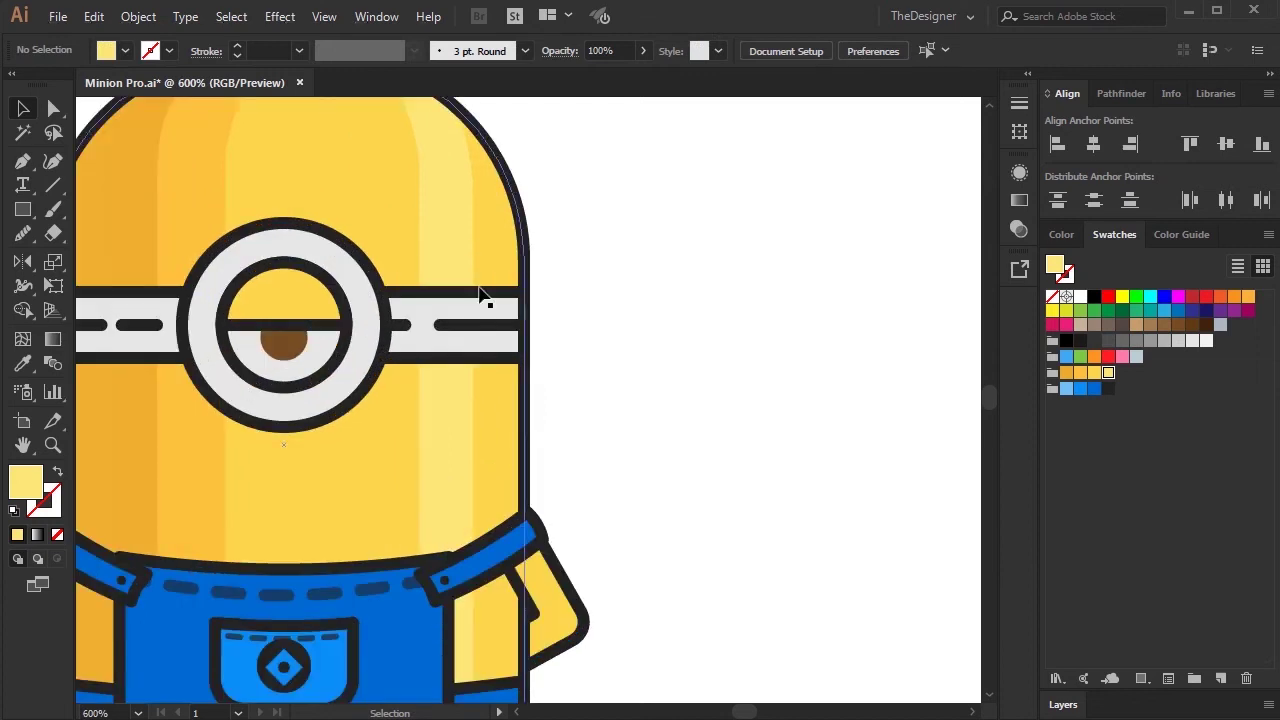
left_click_drag(558, 270, 580, 293)
left_click_drag(499, 307, 553, 309)
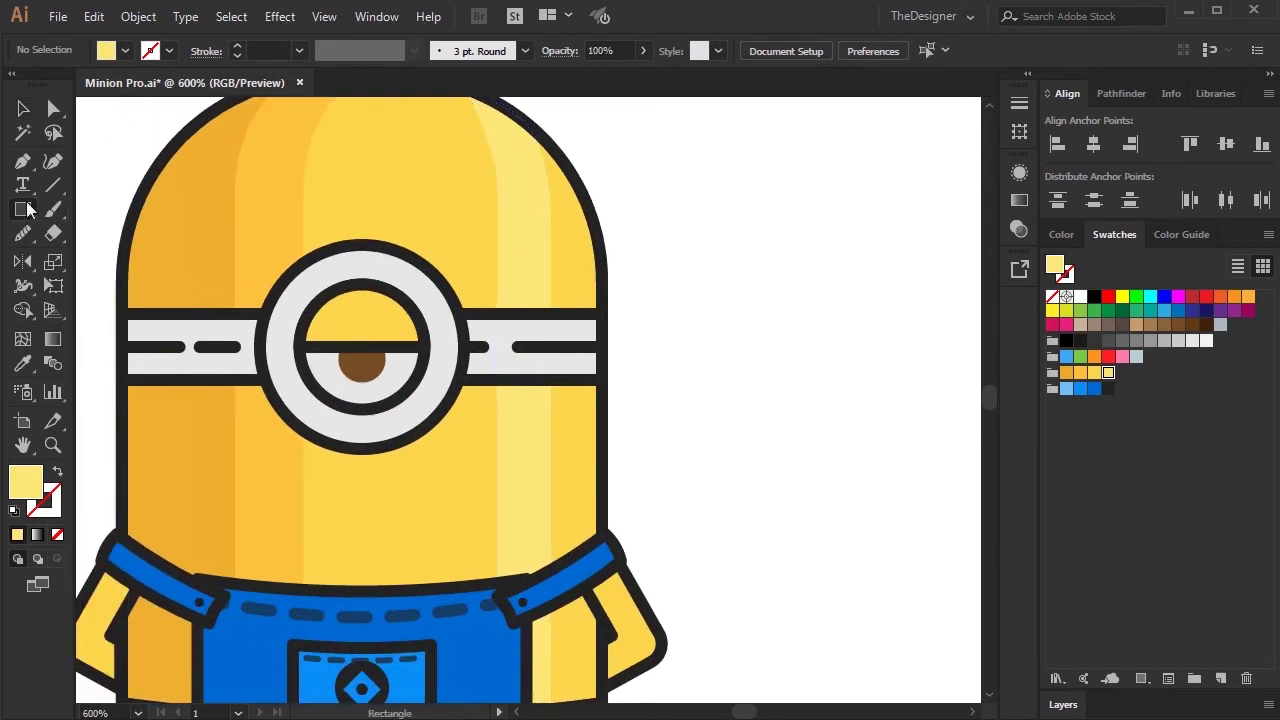
left_click_drag(25, 210, 66, 209)
left_click_drag(95, 268, 100, 259)
left_click_drag(745, 234, 743, 241)
Duplicate the circle into an evenly spaced row of four dots
scroll(814, 238, "up", 1)
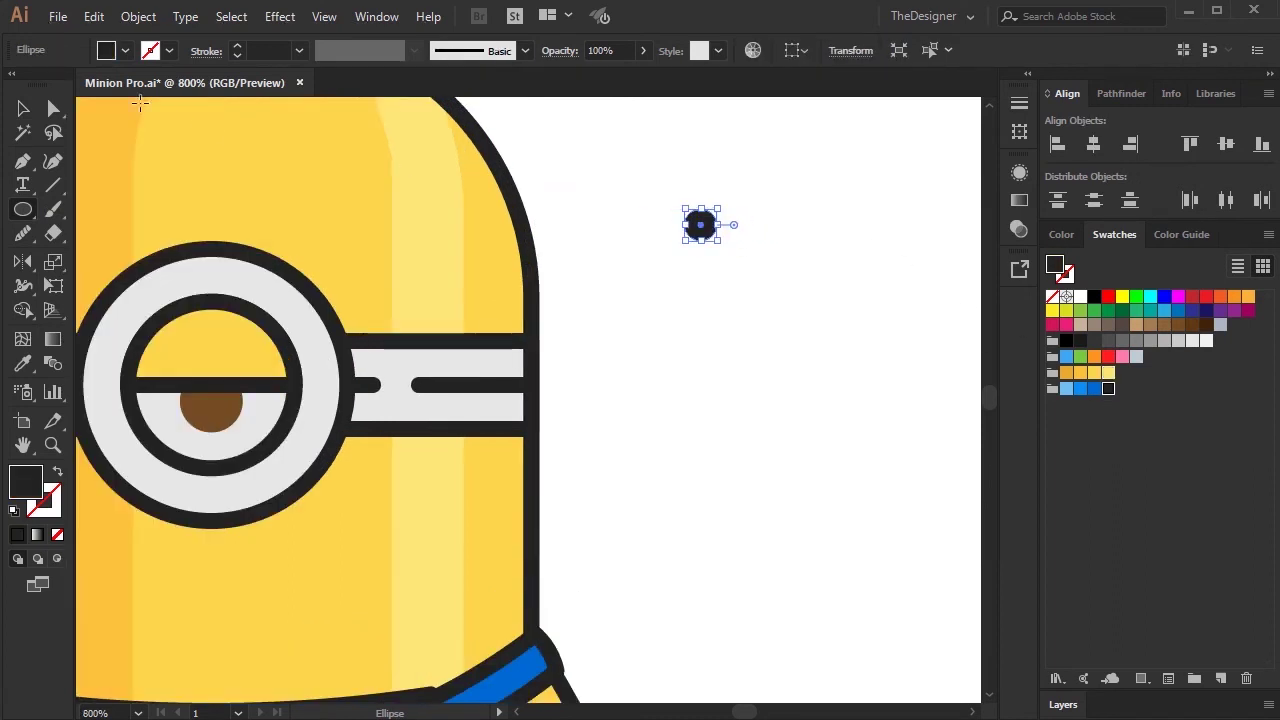
key("v")
left_click_drag(700, 224, 843, 233)
left_click_drag(891, 286, 670, 196)
left_click(794, 228)
left_click_drag(857, 272, 677, 212)
left_click_drag(858, 226, 828, 230)
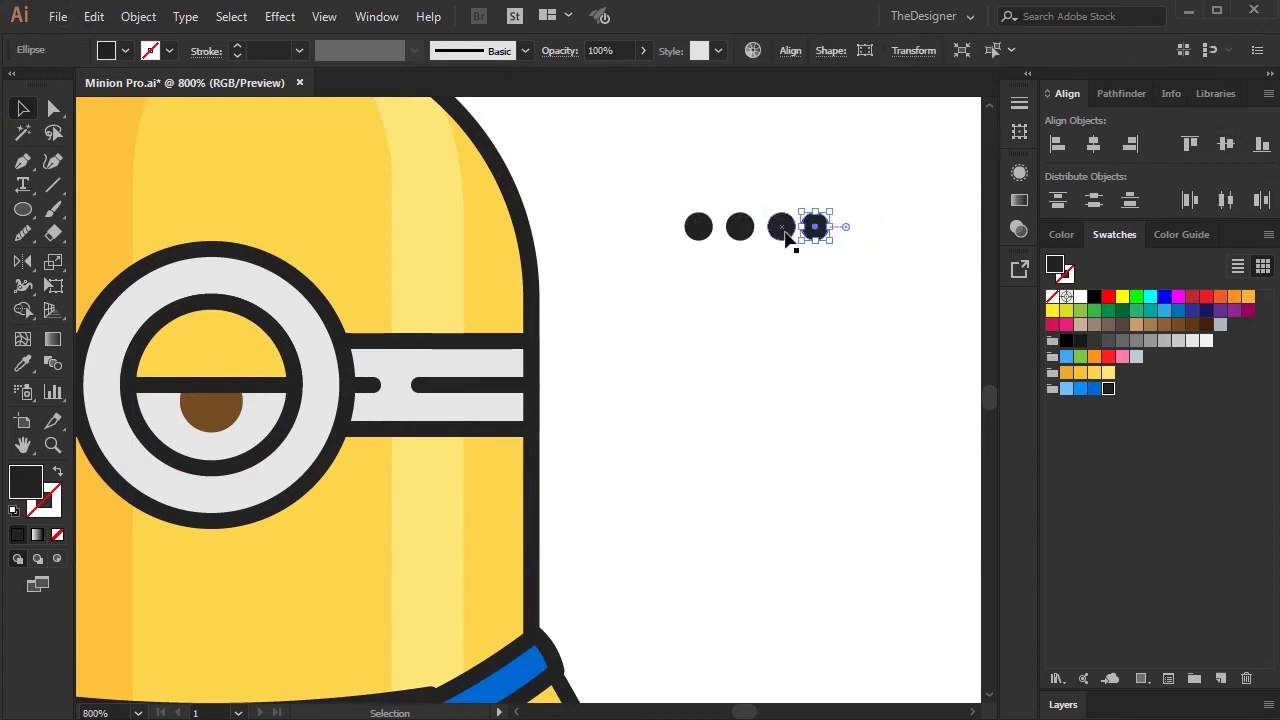
left_click(1226, 200)
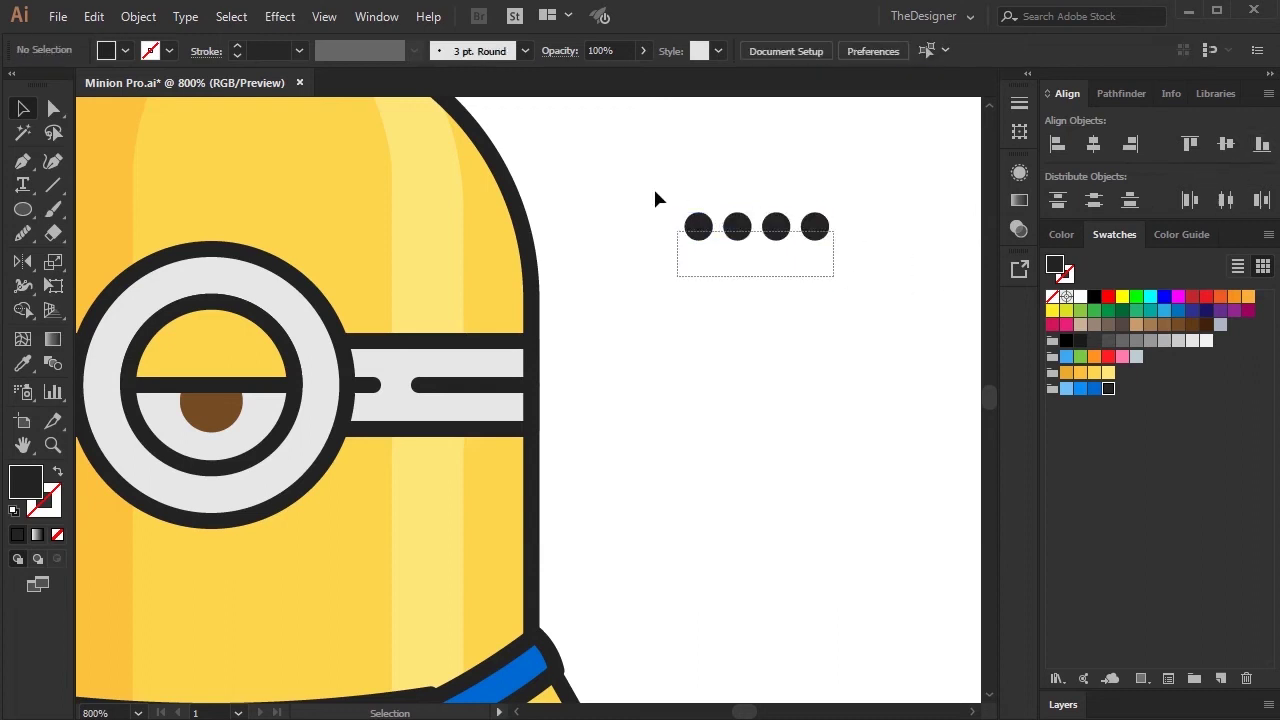
Copy the row into three rows and align each column of dots
left_click_drag(745, 235, 745, 306)
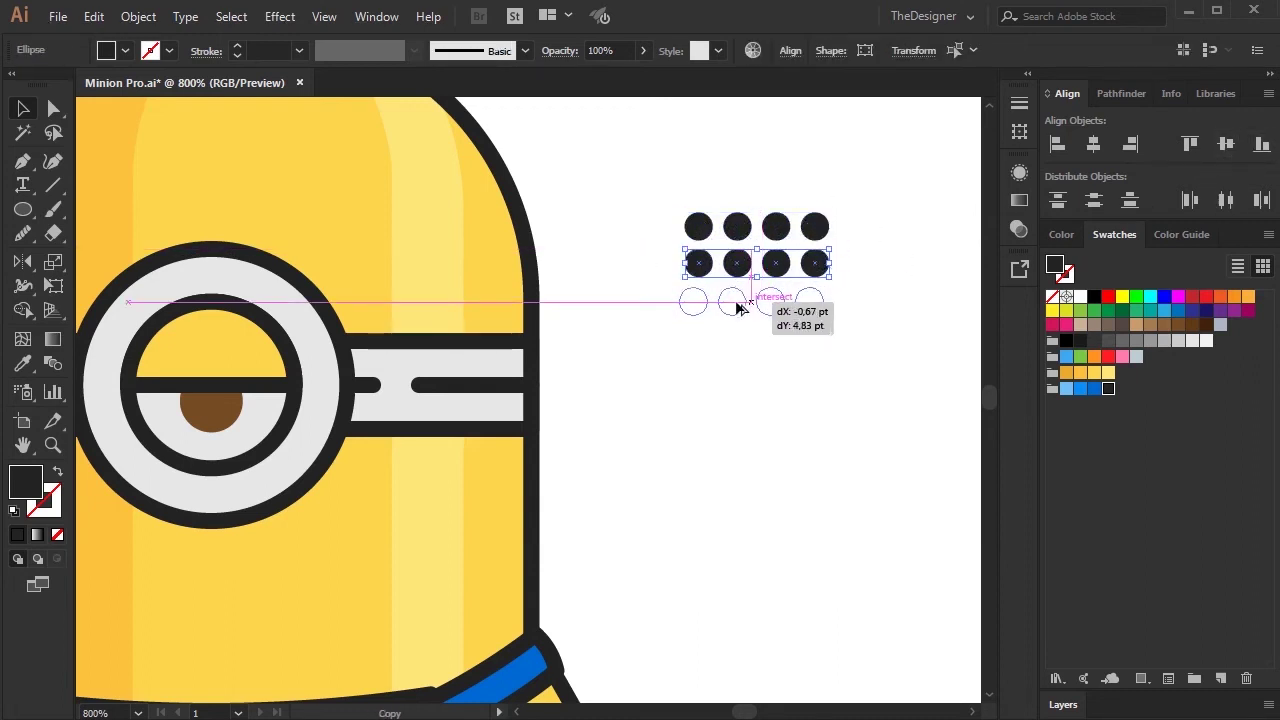
left_click_drag(874, 358, 817, 212)
left_click_drag(795, 330, 765, 210)
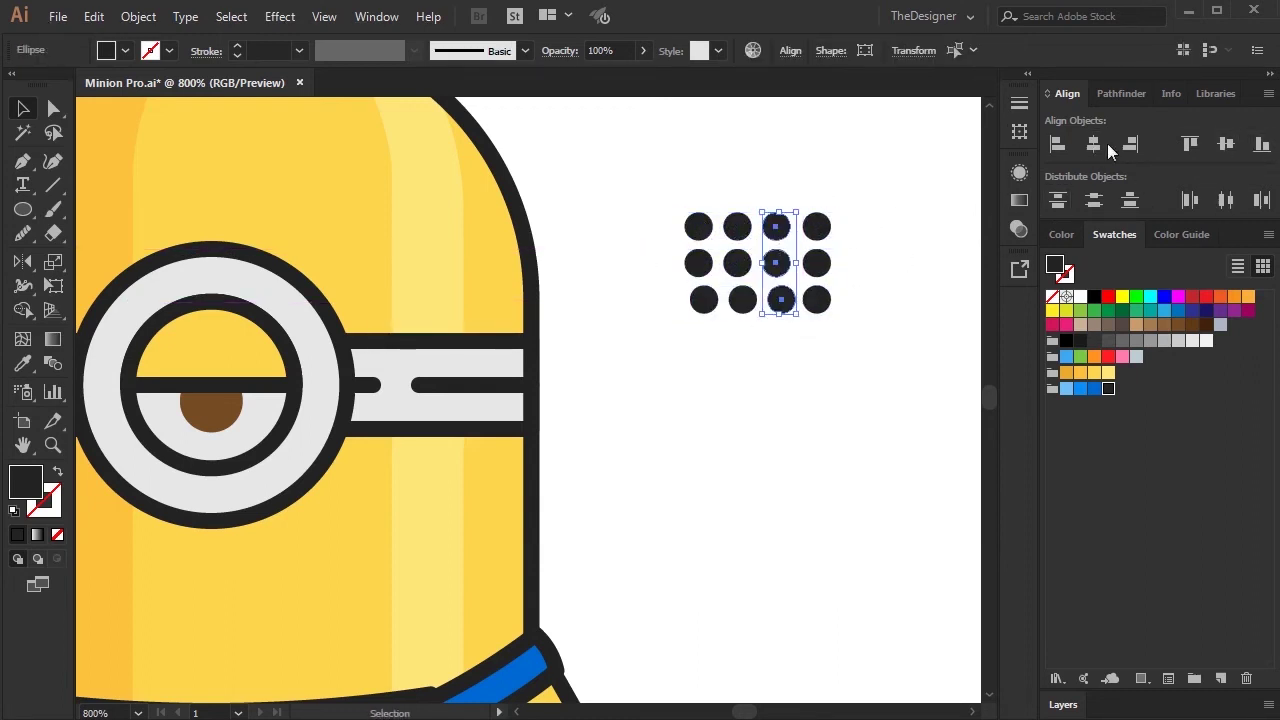
left_click_drag(715, 368, 678, 208)
left_click(1093, 143)
left_click(854, 386)
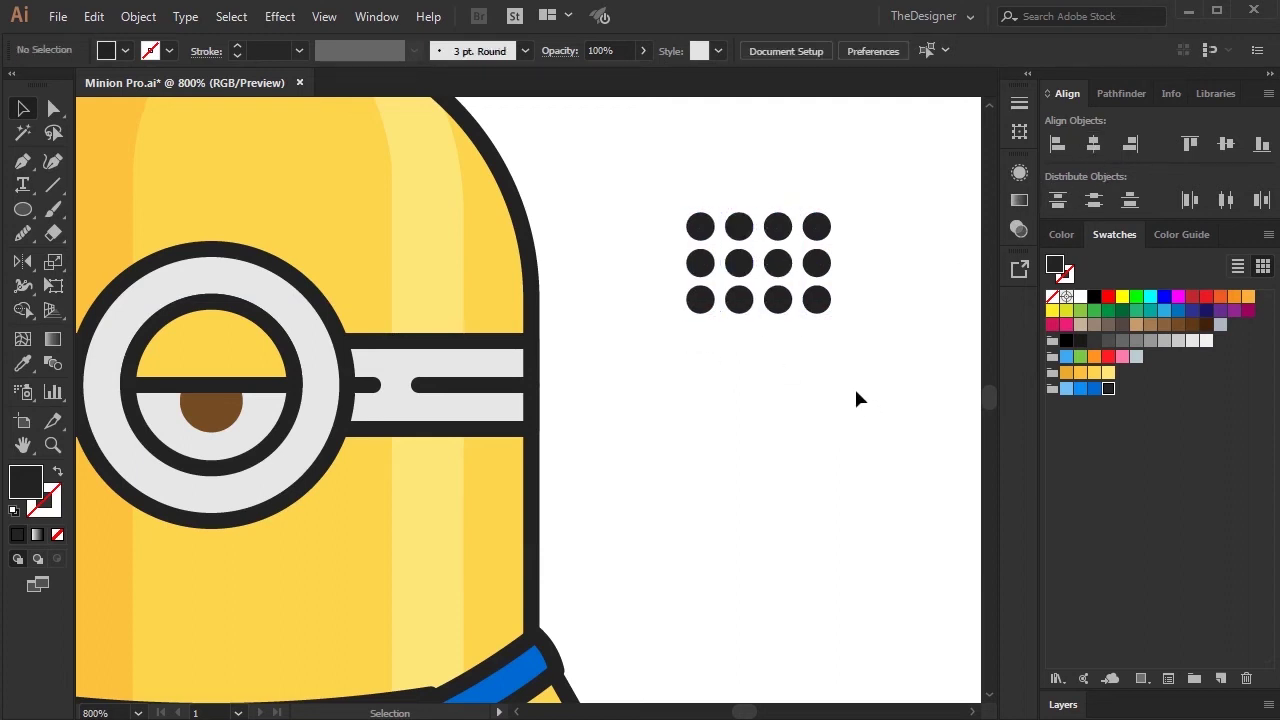
scroll(797, 355, "down", 2)
scroll(850, 357, "up", 1)
Place a rotated copy of the dot grid on the upper-left head at 57% opacity
left_click_drag(690, 195, 691, 192)
left_click_drag(789, 294, 231, 277)
mouse_move(259, 212)
left_mouse_down()
mouse_move(256, 296)
mouse_move(174, 278)
mouse_move(170, 308)
left_mouse_up()
left_click_drag(638, 75, 606, 76)
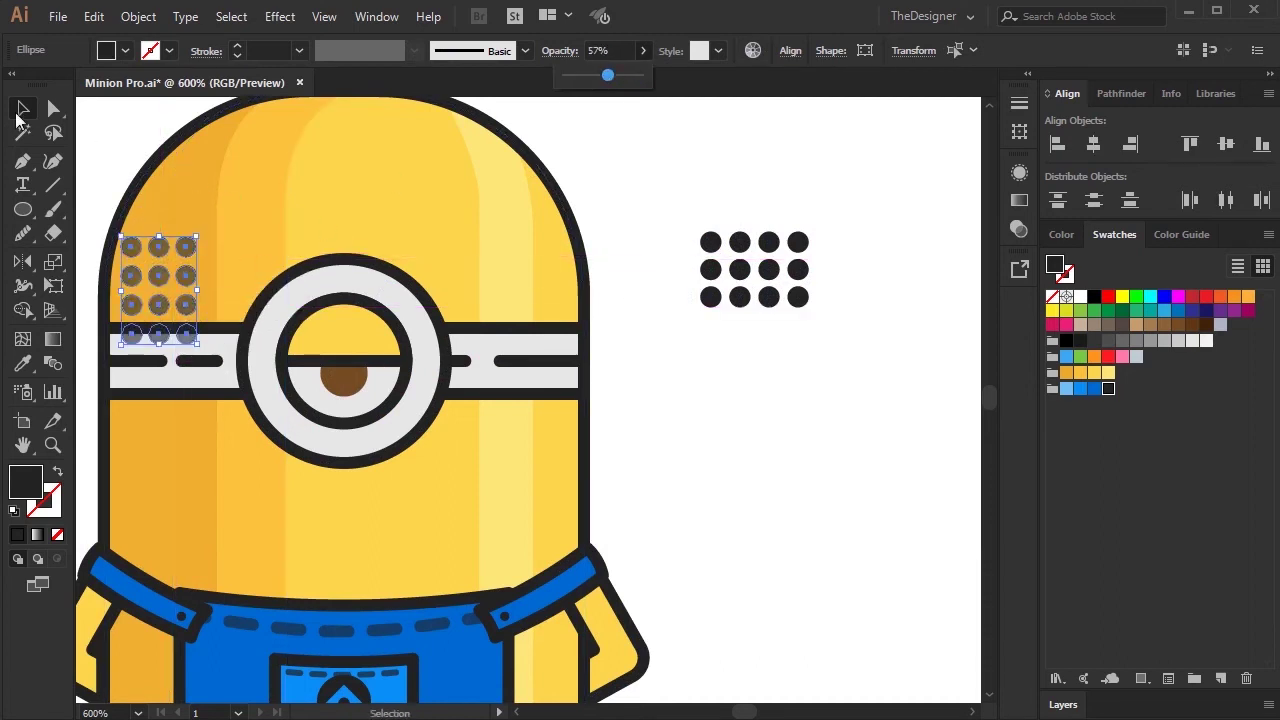
left_click(612, 110)
Delete the extra faded dots from the head copy
left_click(186, 275)
key("Delete")
left_click_drag(176, 320, 128, 345)
key("Delete")
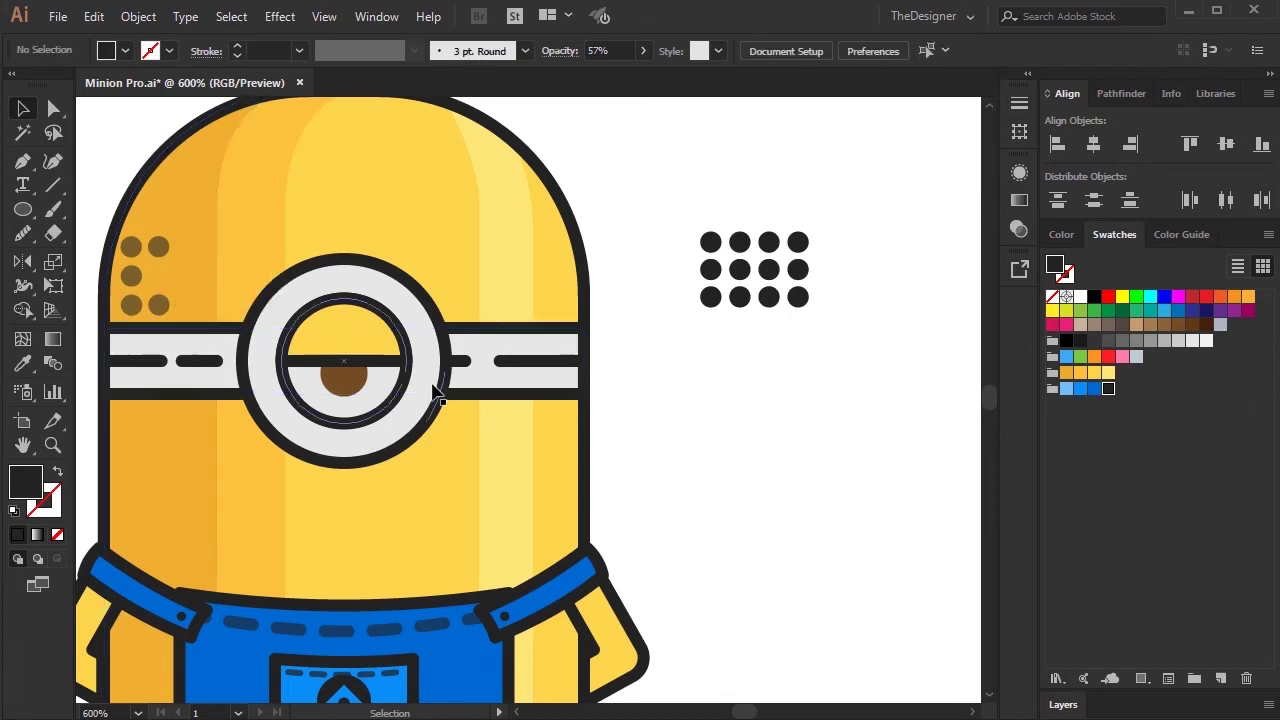
key("ctrl+minus")
Copy the dot grid onto the lower-left body as white dots at 83% opacity
left_click(695, 312)
left_click_drag(695, 312, 296, 488)
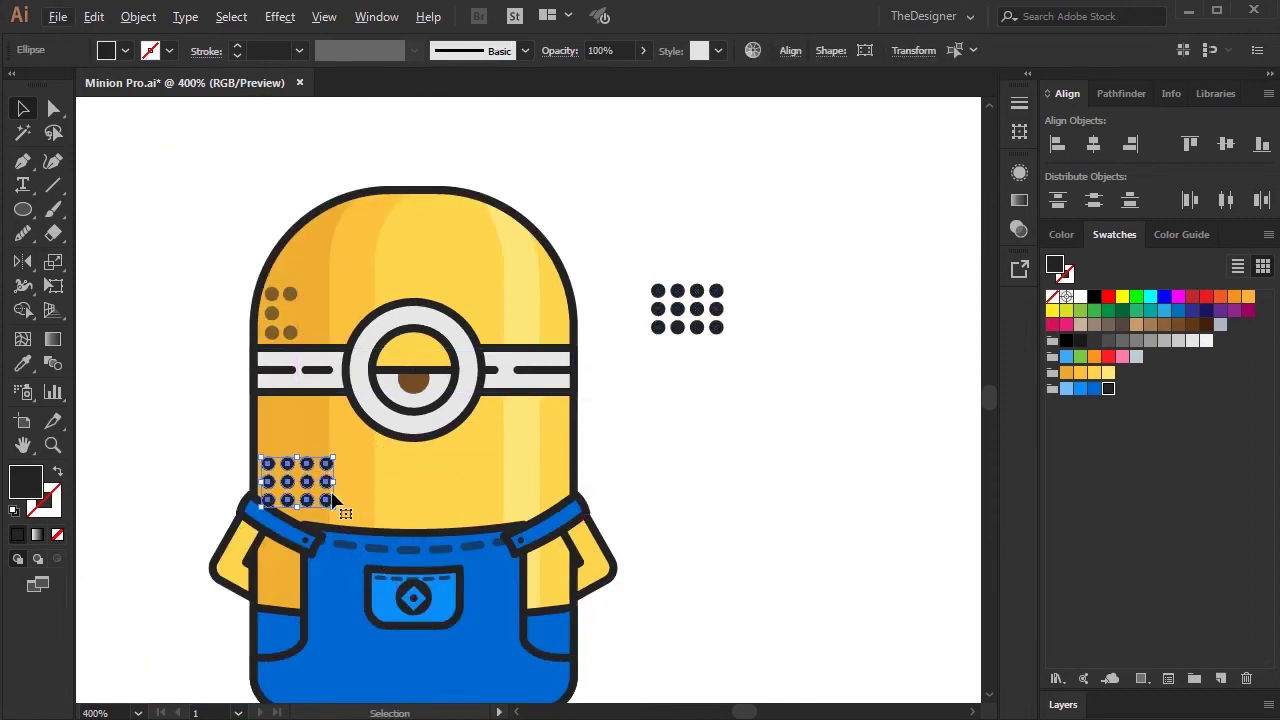
key("ctrl+plus")
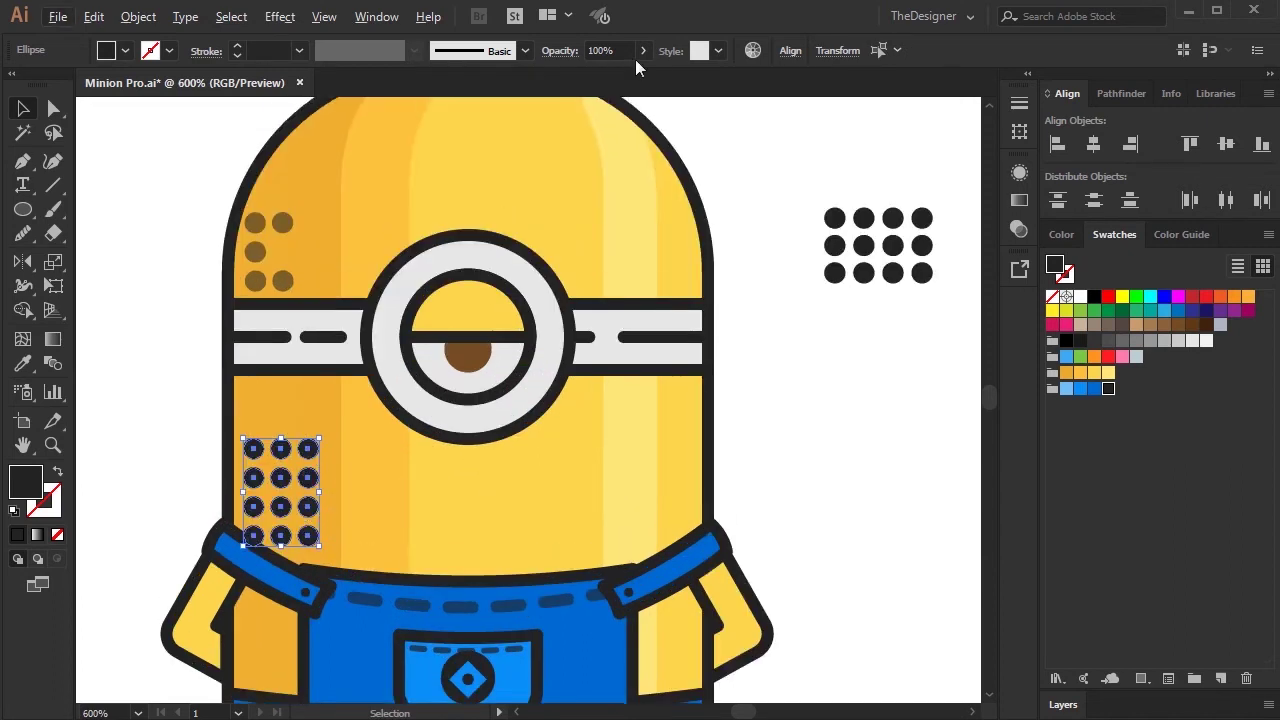
left_click(600, 51)
type("83")
key("Return")
left_click(1080, 297)
left_click(200, 312)
Remove extra white dots and place another dot-grid copy on the overalls' lower right
mouse_move(325, 436)
left_mouse_down()
mouse_move(270, 490)
mouse_move(296, 550)
left_mouse_up()
key("Delete")
key("Delete")
left_click(251, 538)
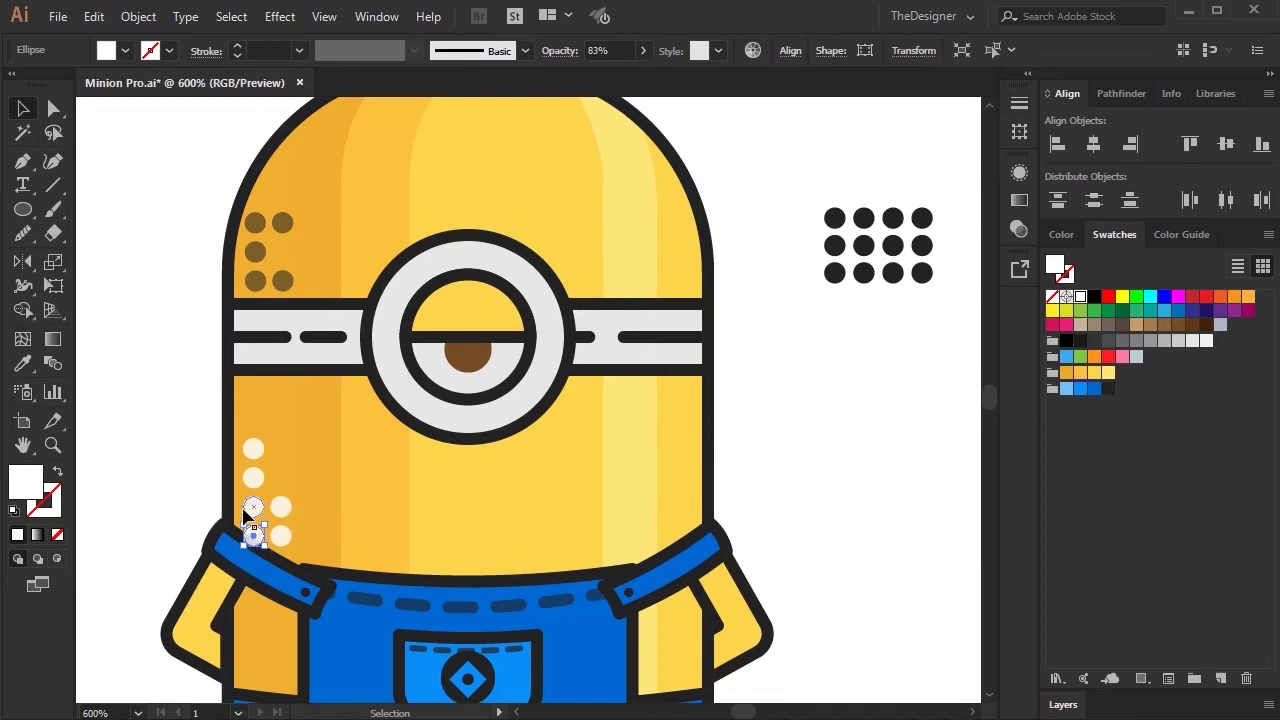
left_click(834, 382)
scroll(825, 400, "down", 4)
scroll(816, 422, "up", 3)
left_click_drag(778, 181, 631, 550)
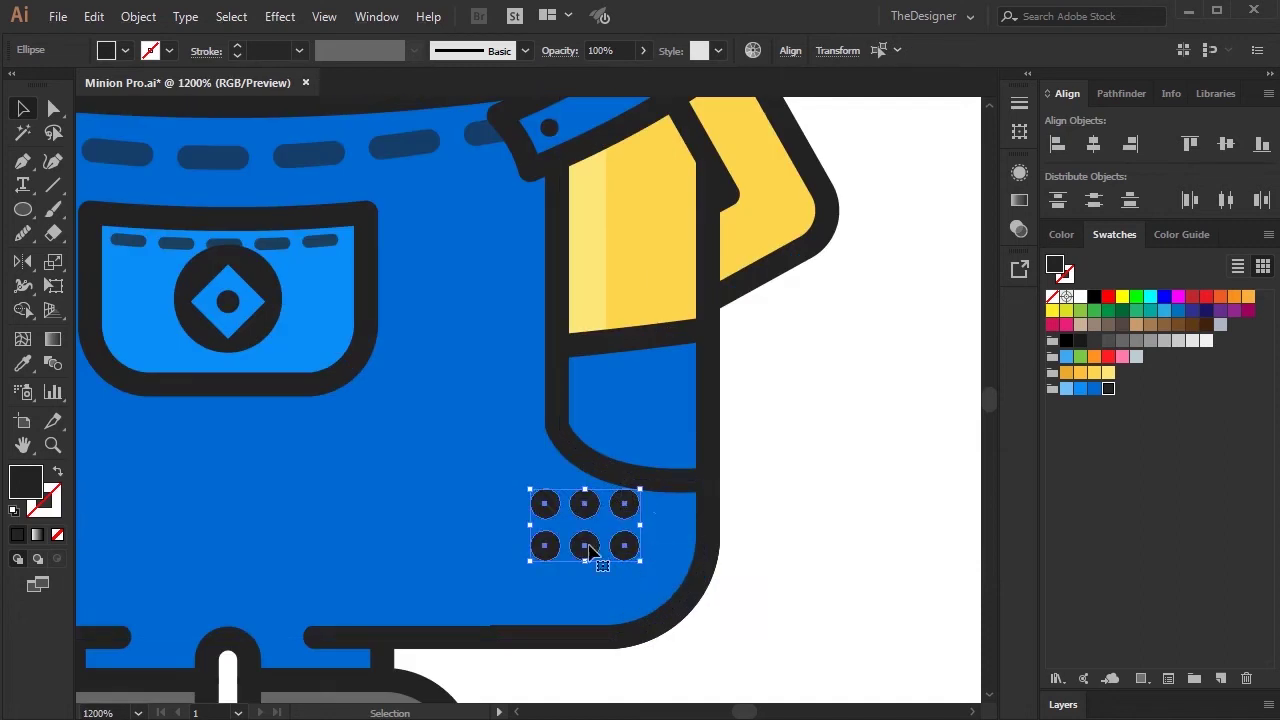
Offset another dot copy on the overalls and fade it to 56% opacity
scroll(657, 543, "up", 3)
mouse_move(620, 571)
left_mouse_down()
mouse_move(508, 621)
mouse_move(495, 614)
left_mouse_up()
left_click(643, 50)
left_click_drag(643, 75, 606, 75)
Check the dark, cream and overall dots by selecting them in turn
left_click(576, 567)
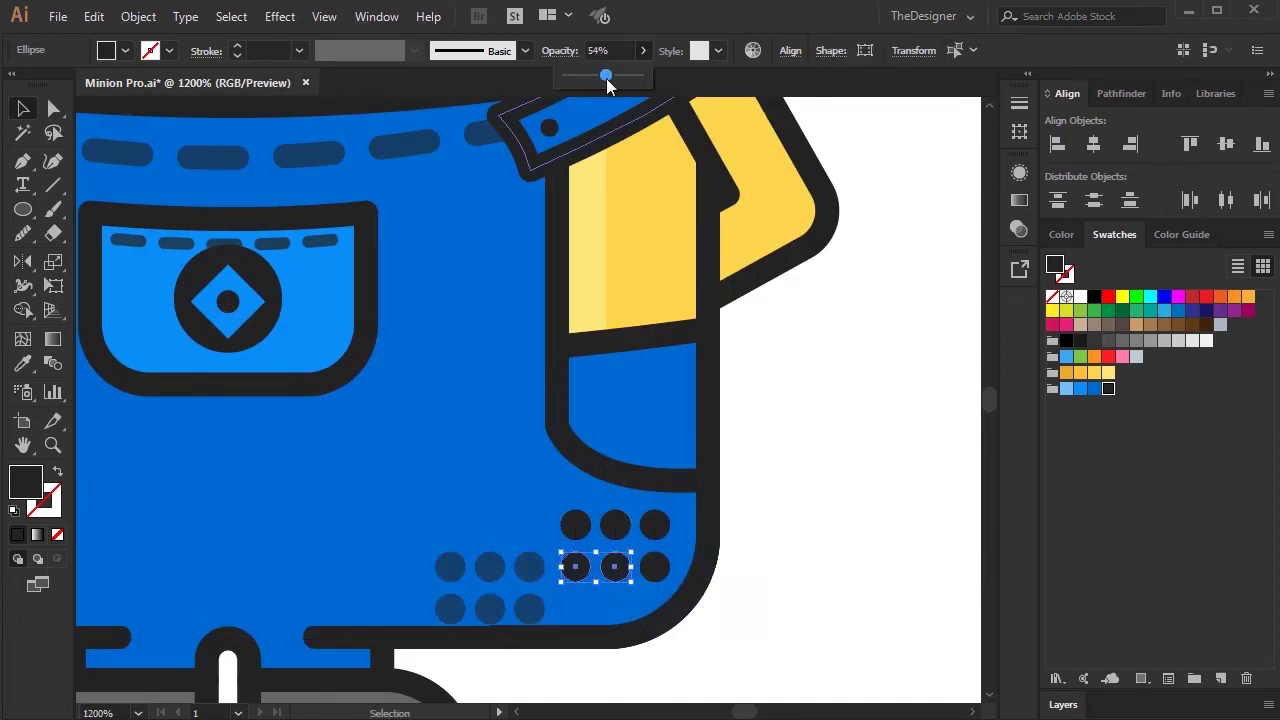
scroll(717, 494, "down", 5)
scroll(844, 463, "down", 3)
left_click(434, 349)
scroll(417, 325, "up", 5)
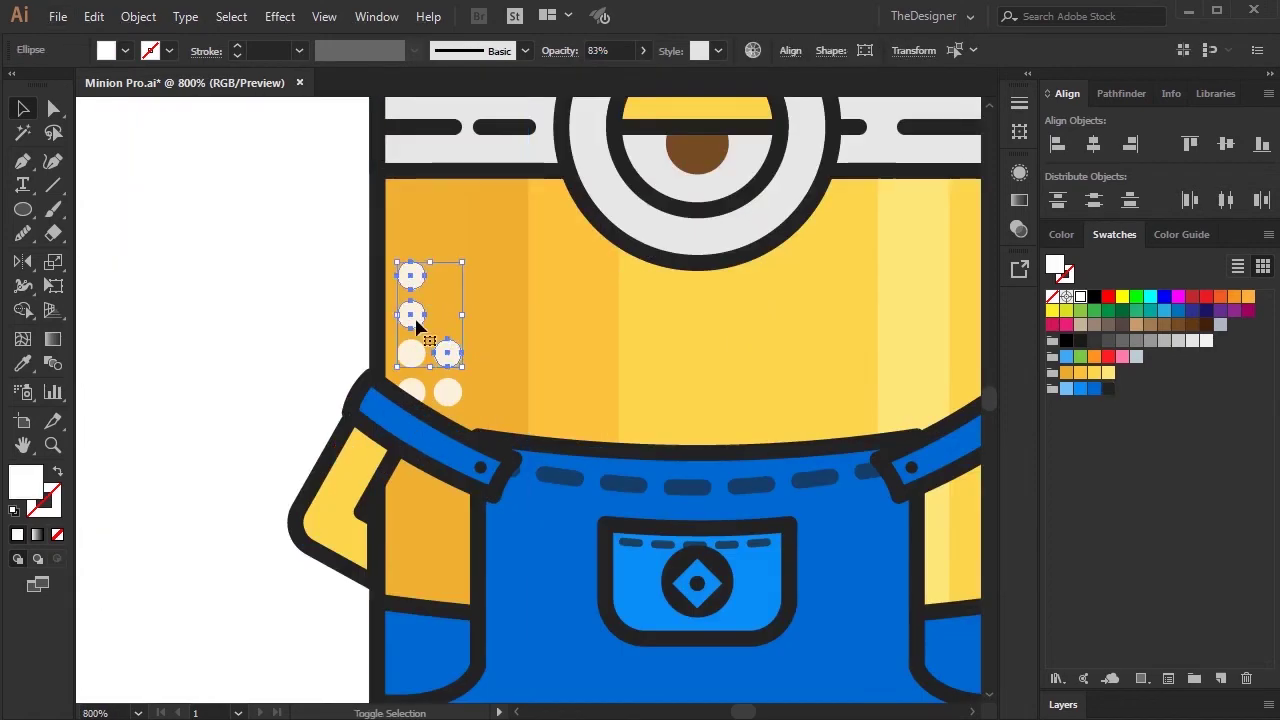
left_click(260, 252)
scroll(260, 252, "down", 3)
scroll(663, 446, "down", 1)
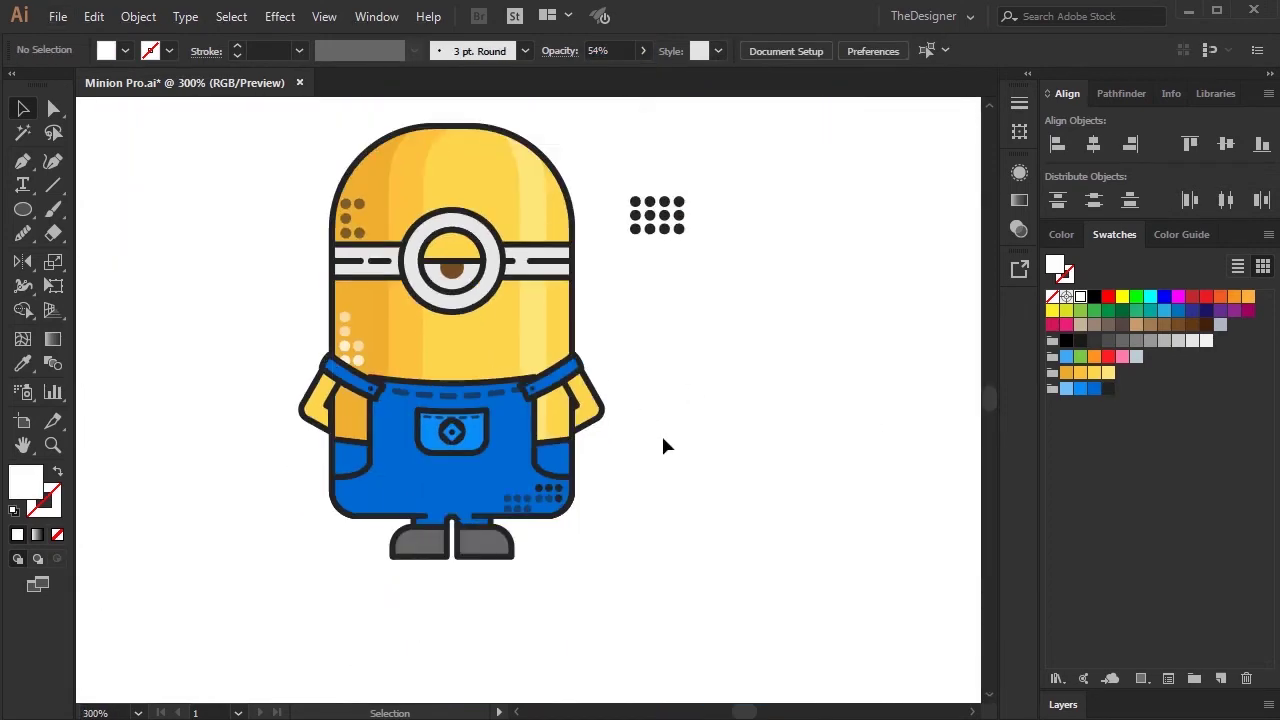
scroll(490, 515, "up", 1)
left_click(490, 515)
scroll(713, 364, "up", 2)
scroll(713, 360, "down", 1)
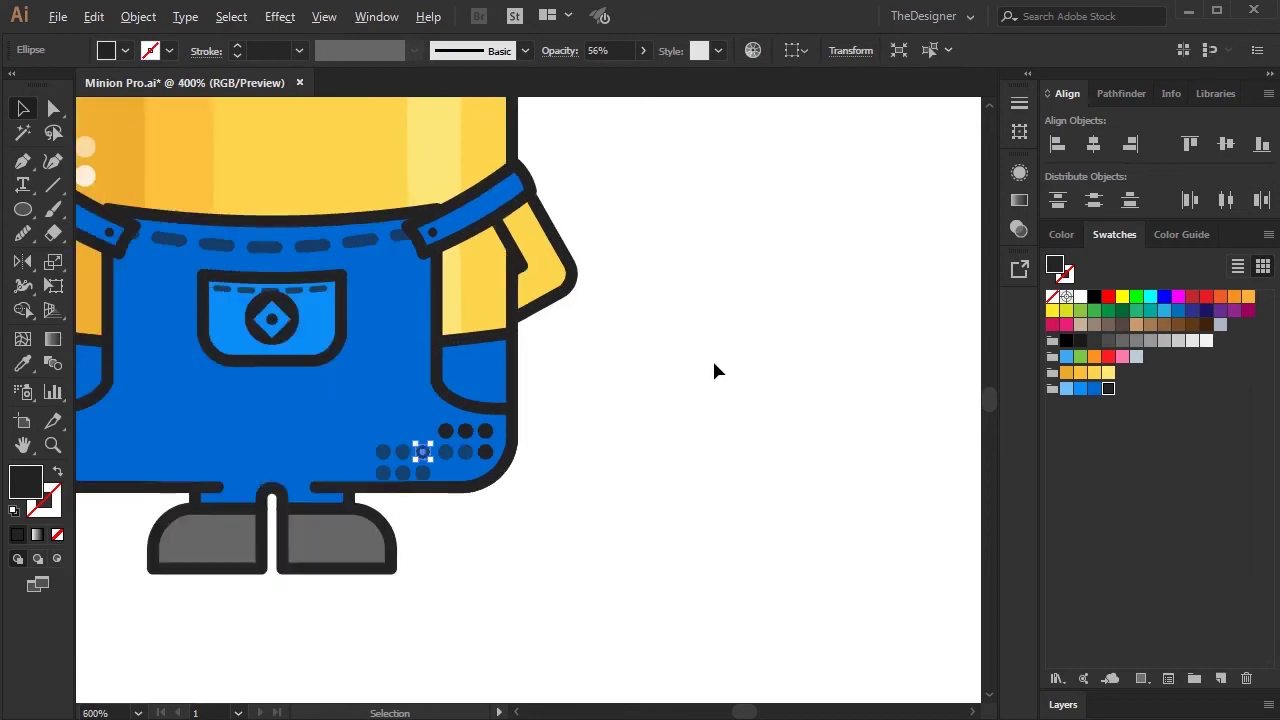
scroll(713, 360, "down", 2)
scroll(697, 122, "up", 3)
Copy the dark dot group to the overalls' upper left and resize it into a vertical block
left_click_drag(773, 386, 671, 251)
mouse_move(700, 298)
left_mouse_down()
mouse_move(437, 545)
mouse_move(440, 520)
left_mouse_up()
scroll(470, 528, "up", 4)
left_click_drag(555, 582, 440, 540)
mouse_move(480, 608)
left_mouse_down()
mouse_move(458, 398)
mouse_move(380, 611)
mouse_move(380, 663)
left_mouse_up()
Make the lower dots semi-transparent and delete the extra bottom dots
scroll(458, 420, "down", 3)
left_click(643, 50)
left_click(606, 76)
left_click(349, 629)
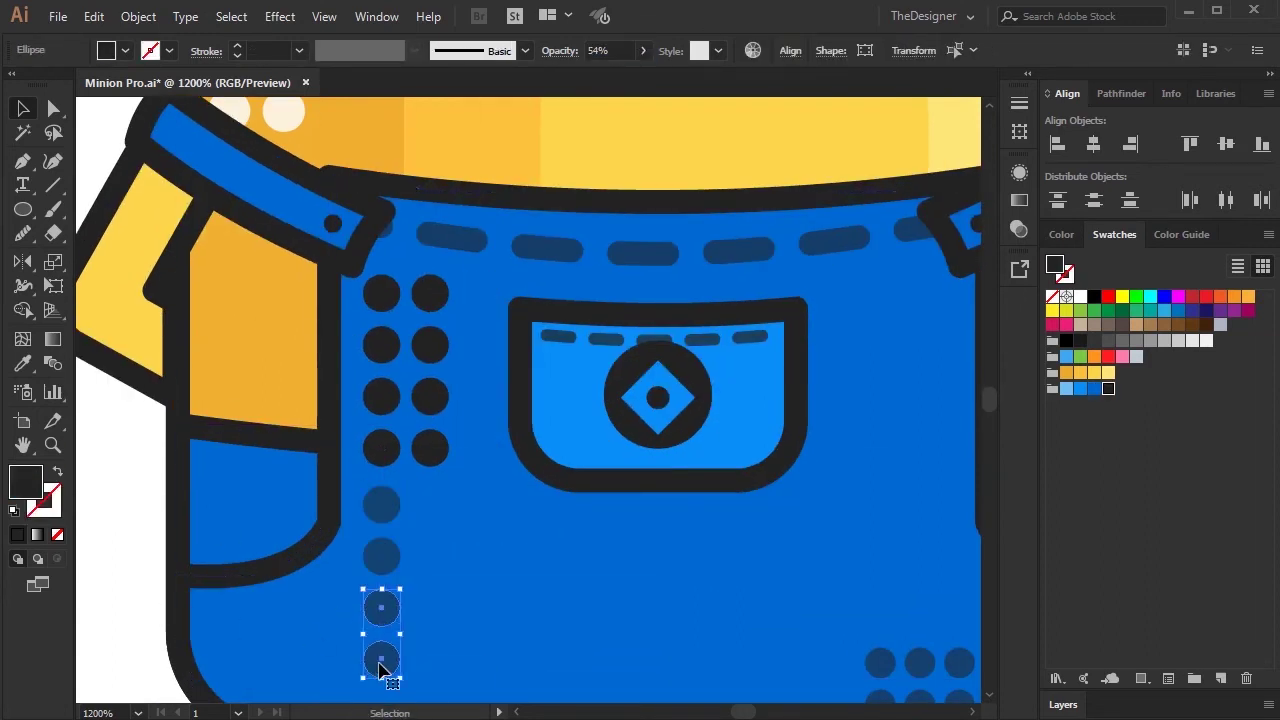
key("Delete")
left_click(428, 398)
key("Delete")
left_click(381, 396)
key("Delete")
scroll(246, 480, "down", 1, "alt")
Draw a curved hair strand across the head top: no fill, 2 pt stroke, round caps and corners
scroll(200, 494, "down", 1, "alt")
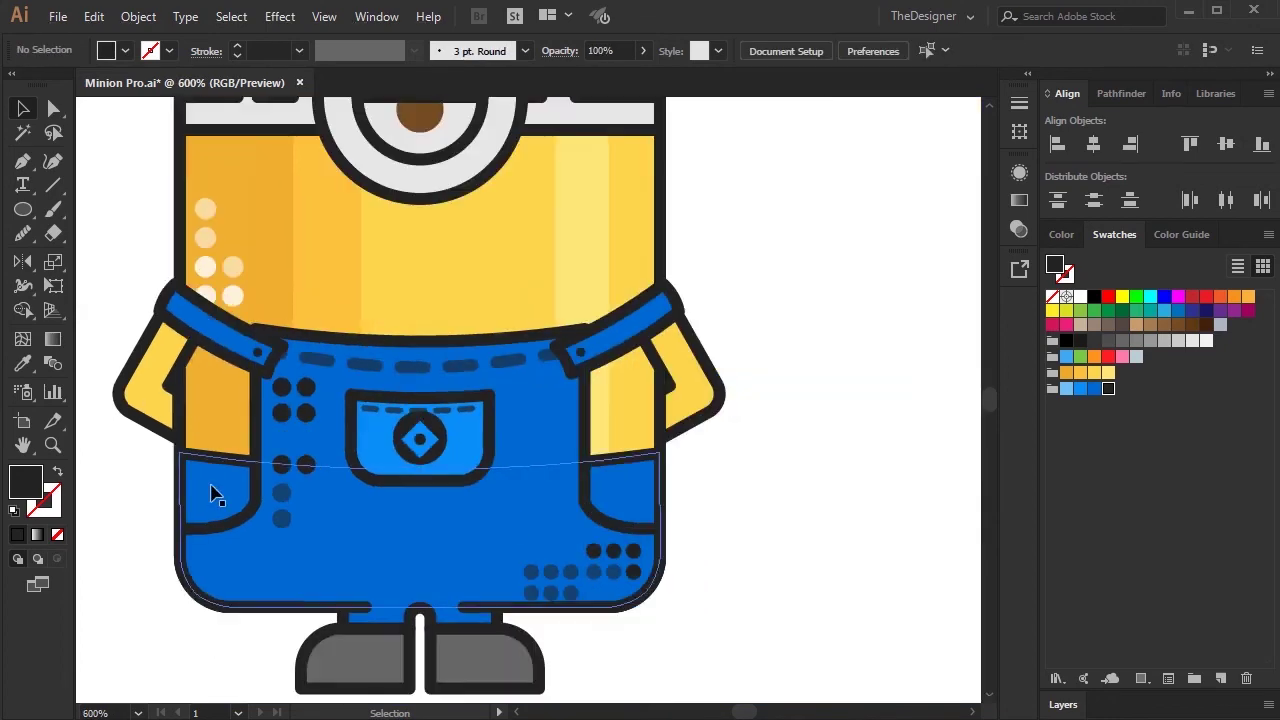
scroll(812, 471, "down", 2)
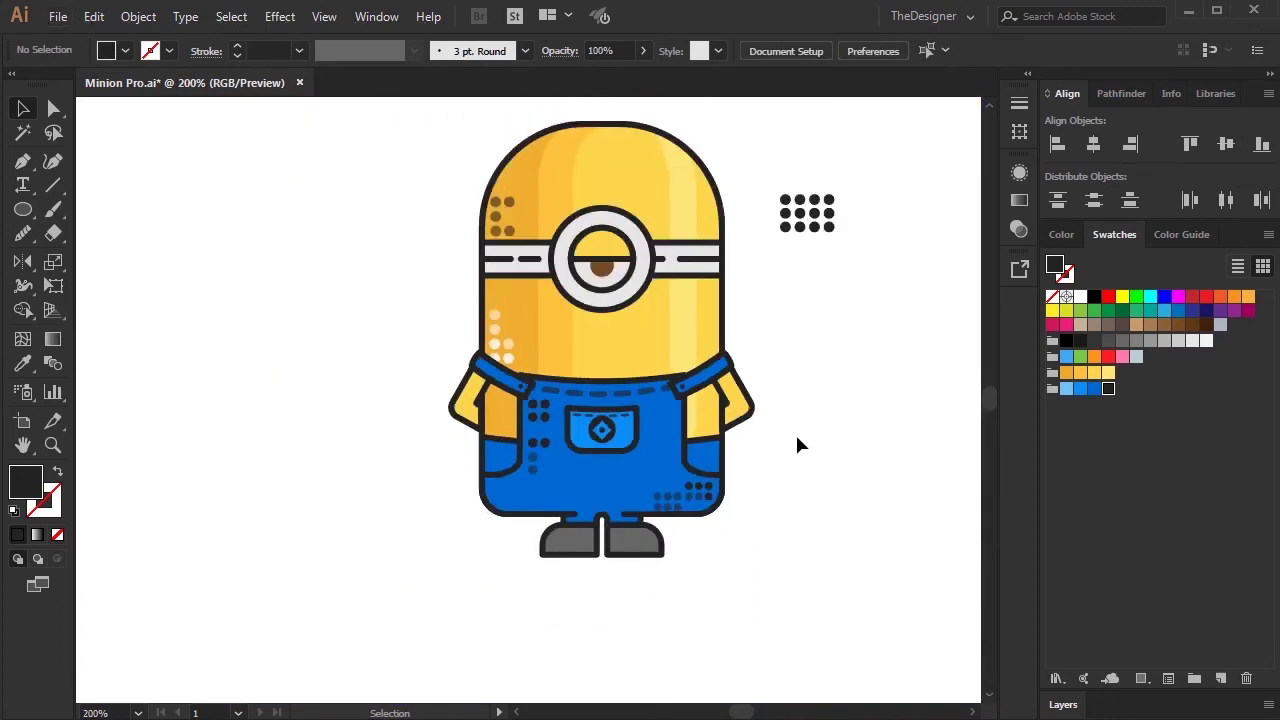
left_click_drag(784, 383, 760, 380)
scroll(600, 263, "up", 3, "alt")
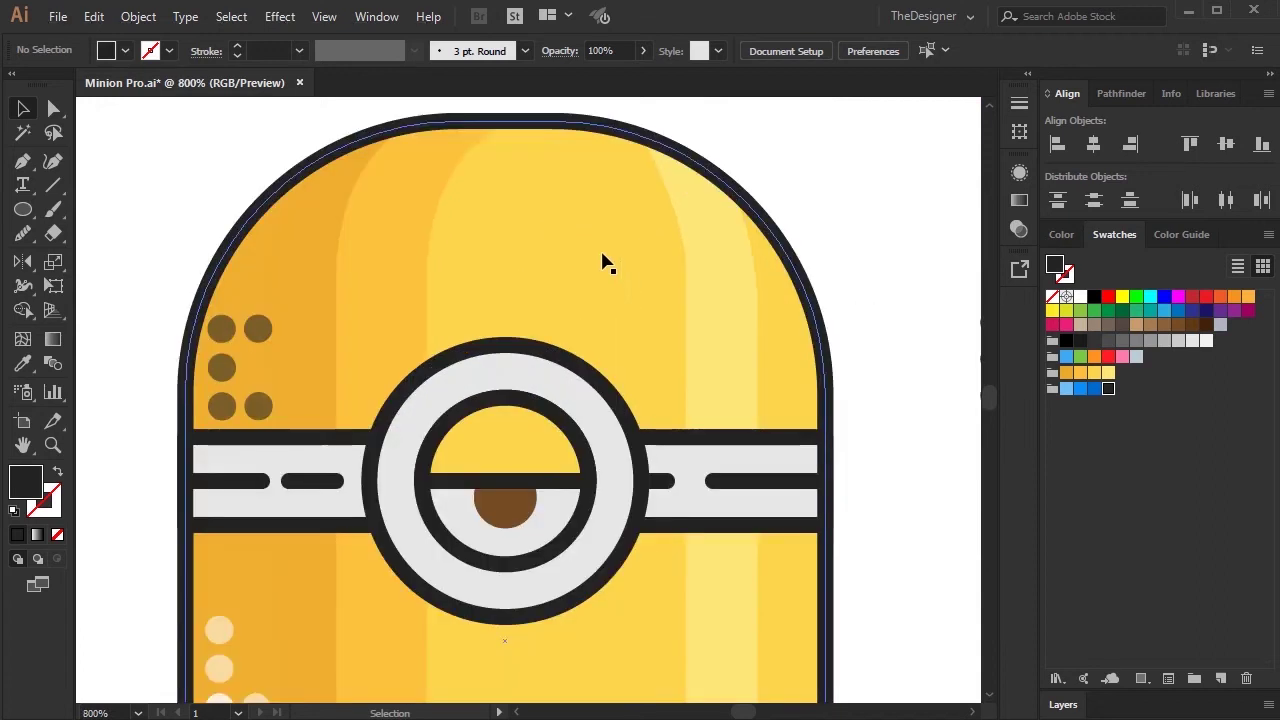
left_click_drag(600, 263, 586, 300)
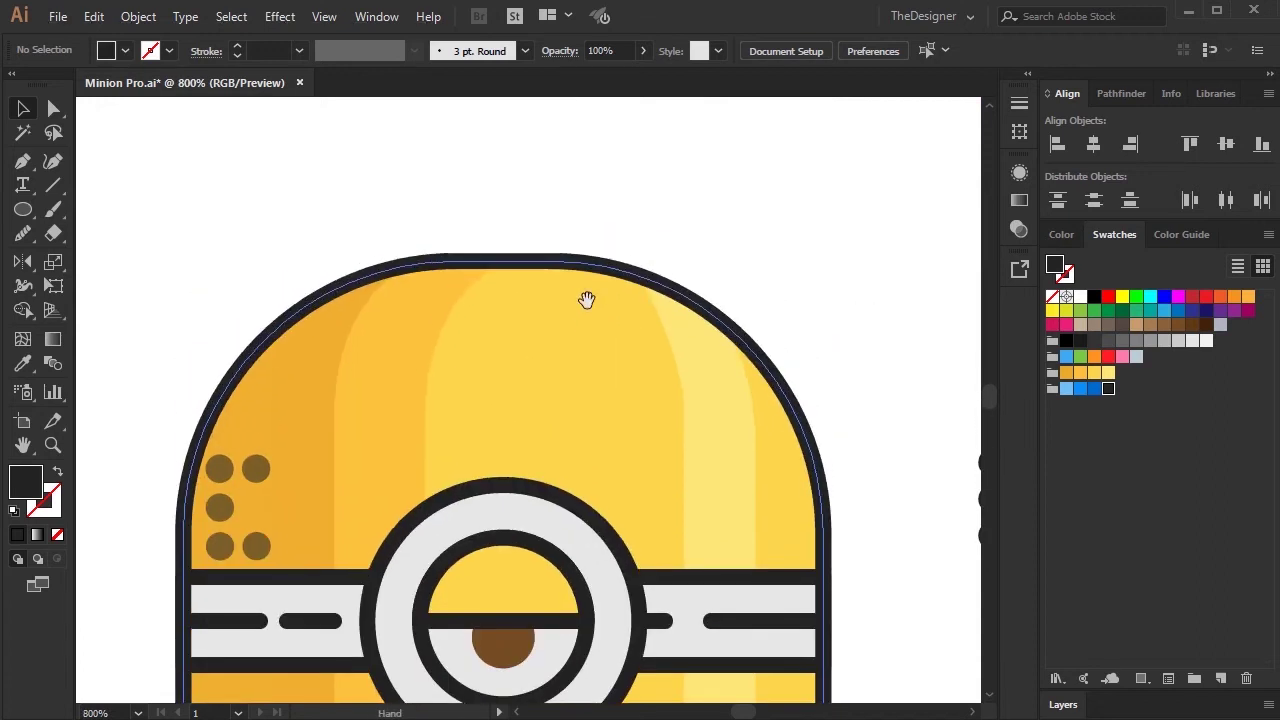
left_click(502, 261)
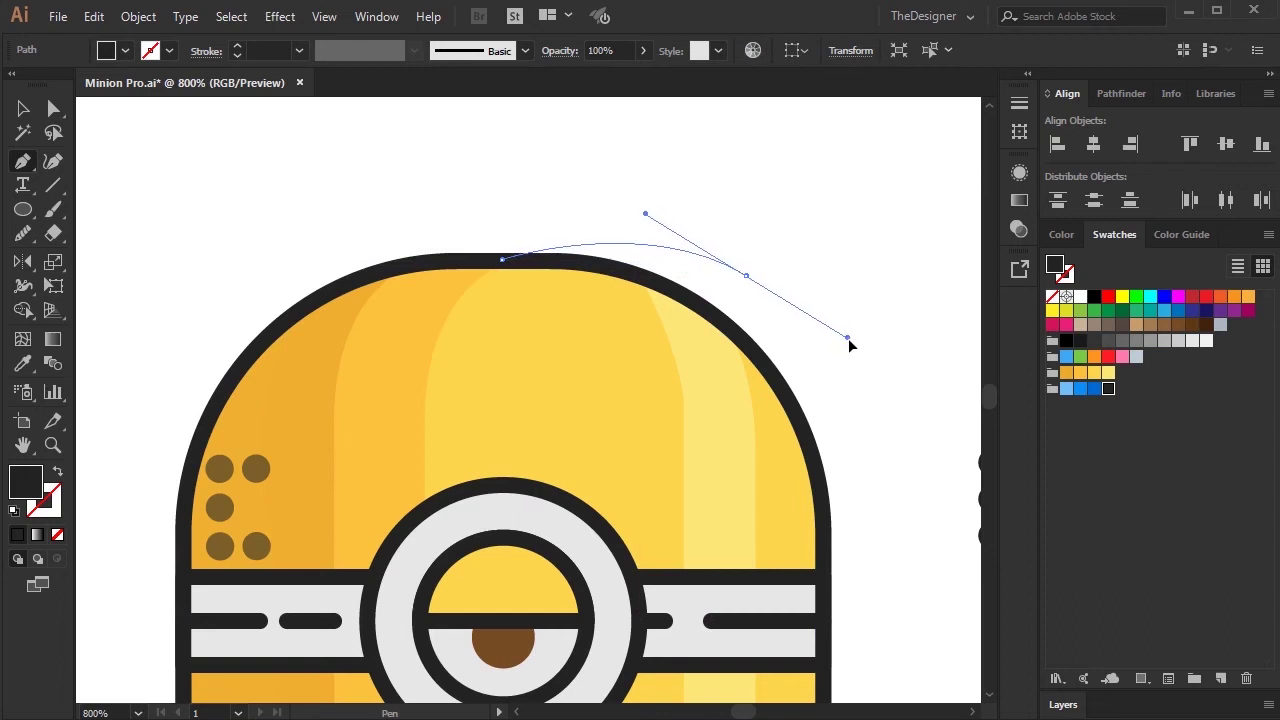
left_click_drag(850, 345, 852, 347)
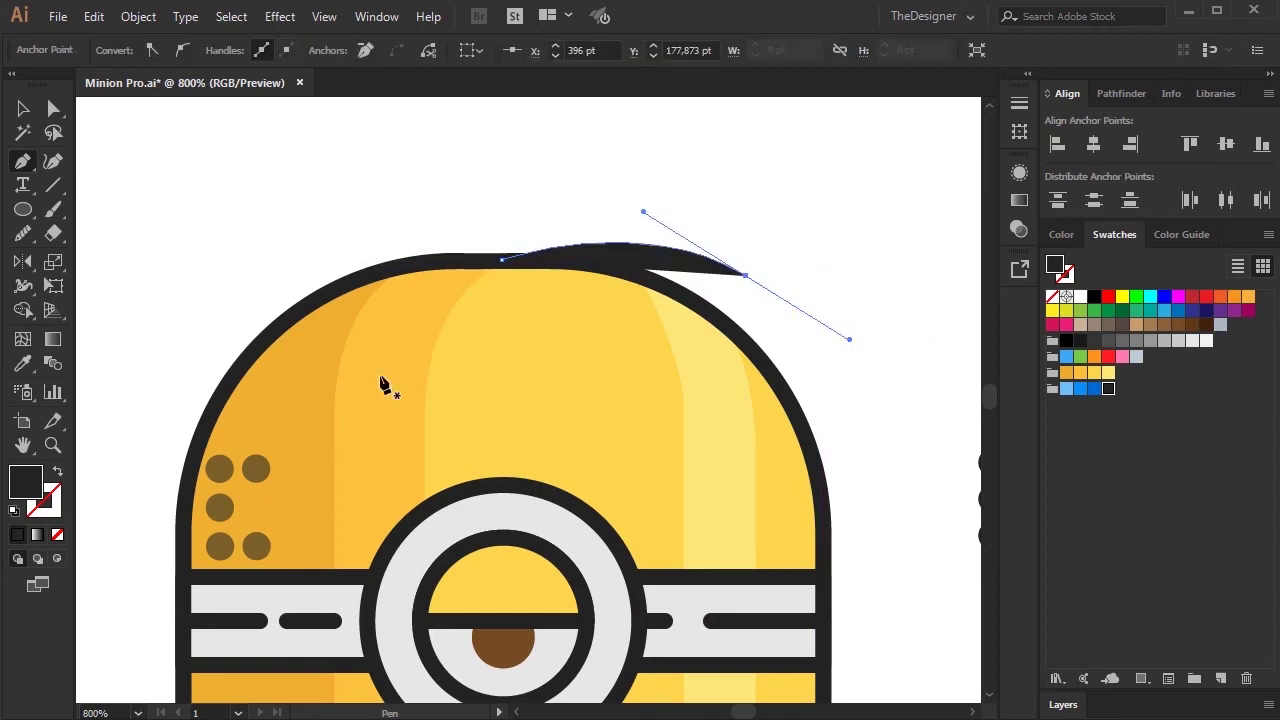
left_click(59, 473)
left_click(20, 110)
left_click(238, 46)
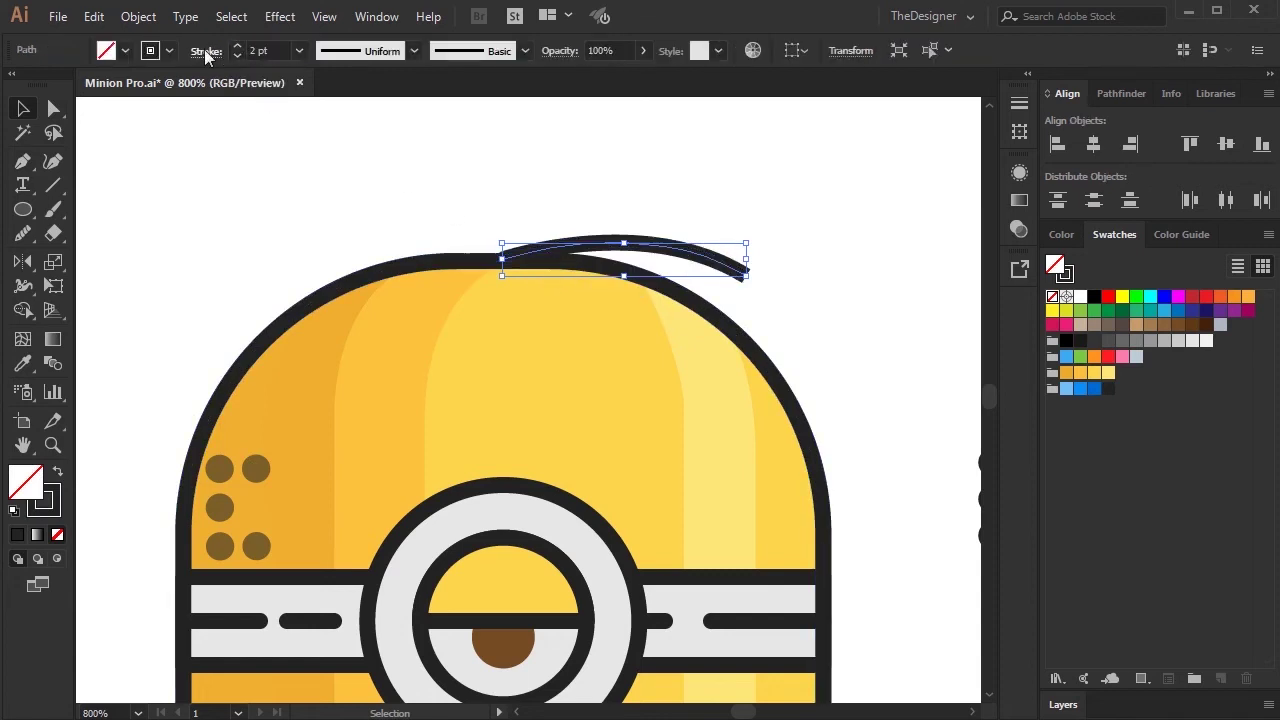
left_click(205, 50)
left_click(91, 101)
left_click(91, 128)
left_click(843, 268)
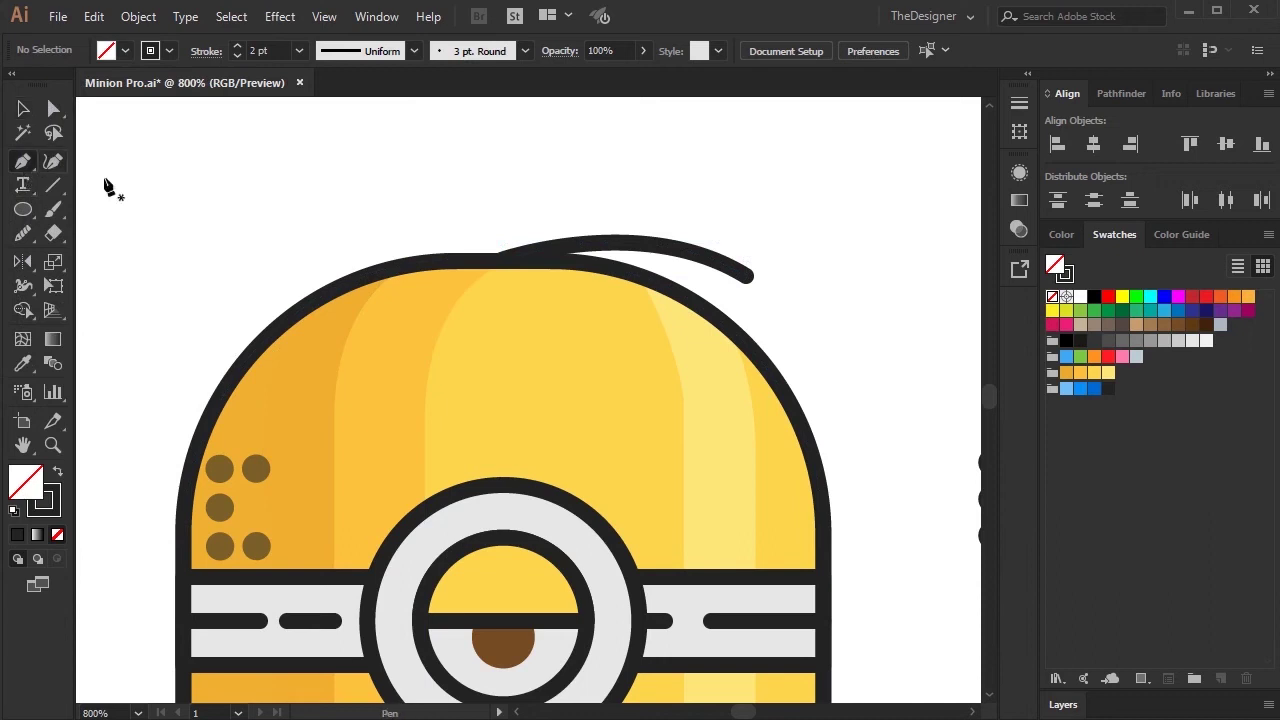
Draw a second curved hair strand from the head top toward the right
left_click(501, 259)
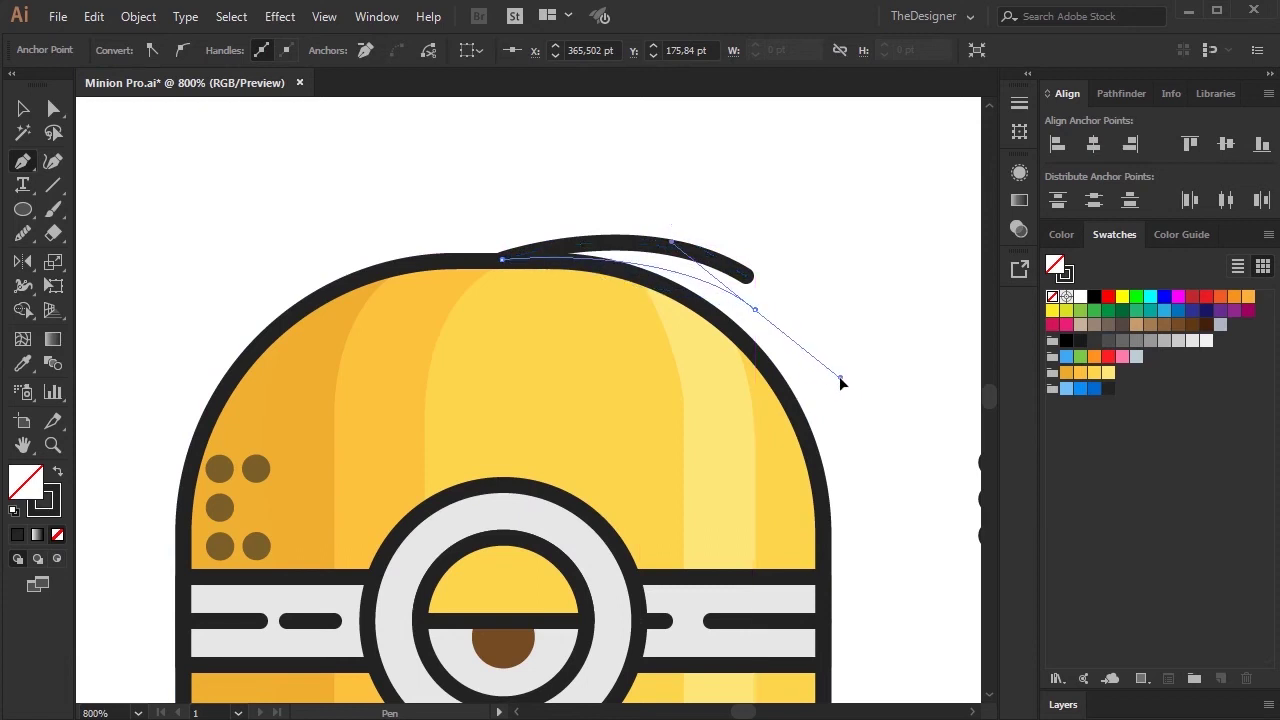
left_click_drag(839, 376, 843, 372)
key("v")
left_click(798, 343)
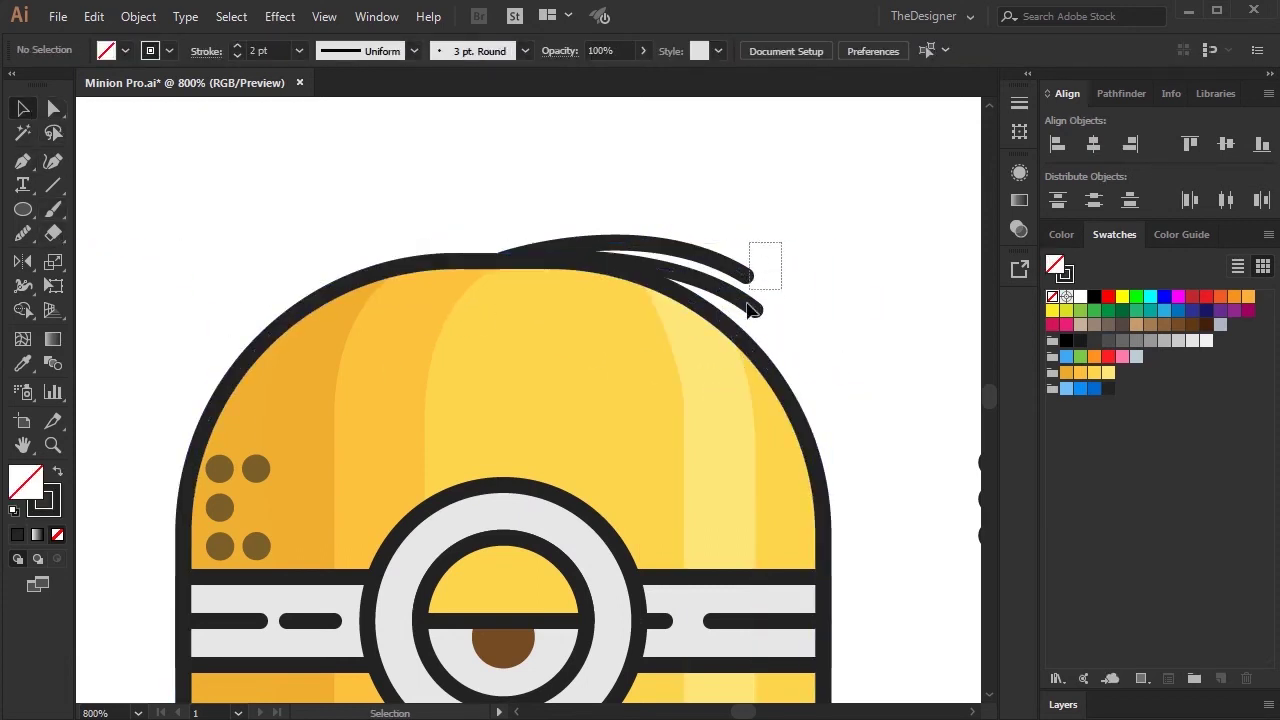
Reflect a vertical copy of both strands and place it on the left of the head
left_click_drag(777, 246, 745, 290)
right_click(662, 268)
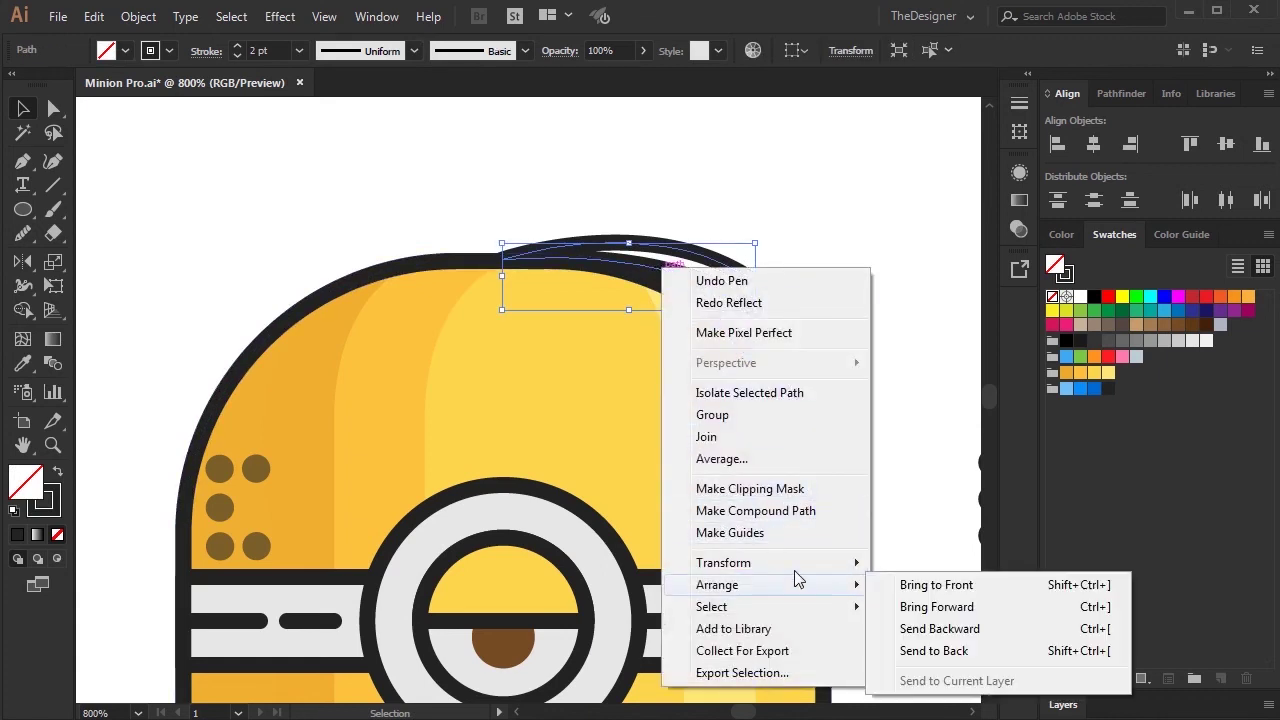
left_click(889, 634)
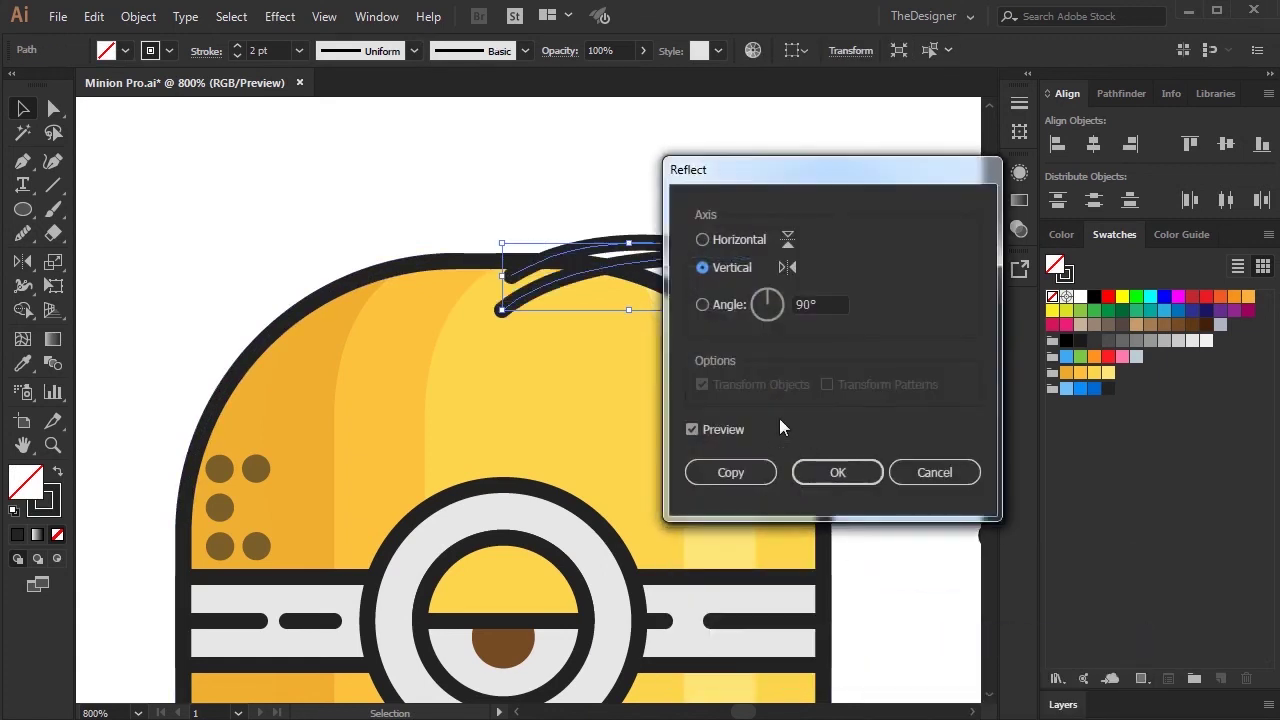
left_click(738, 469)
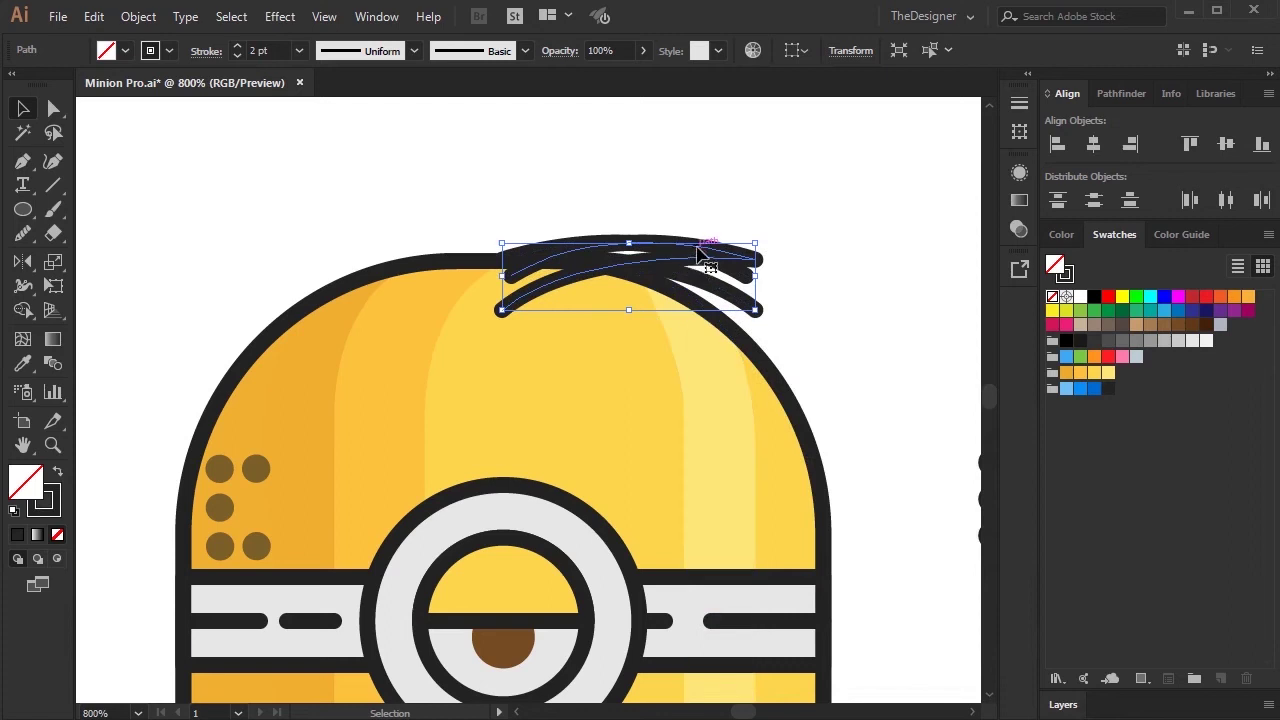
left_click_drag(719, 258, 486, 260)
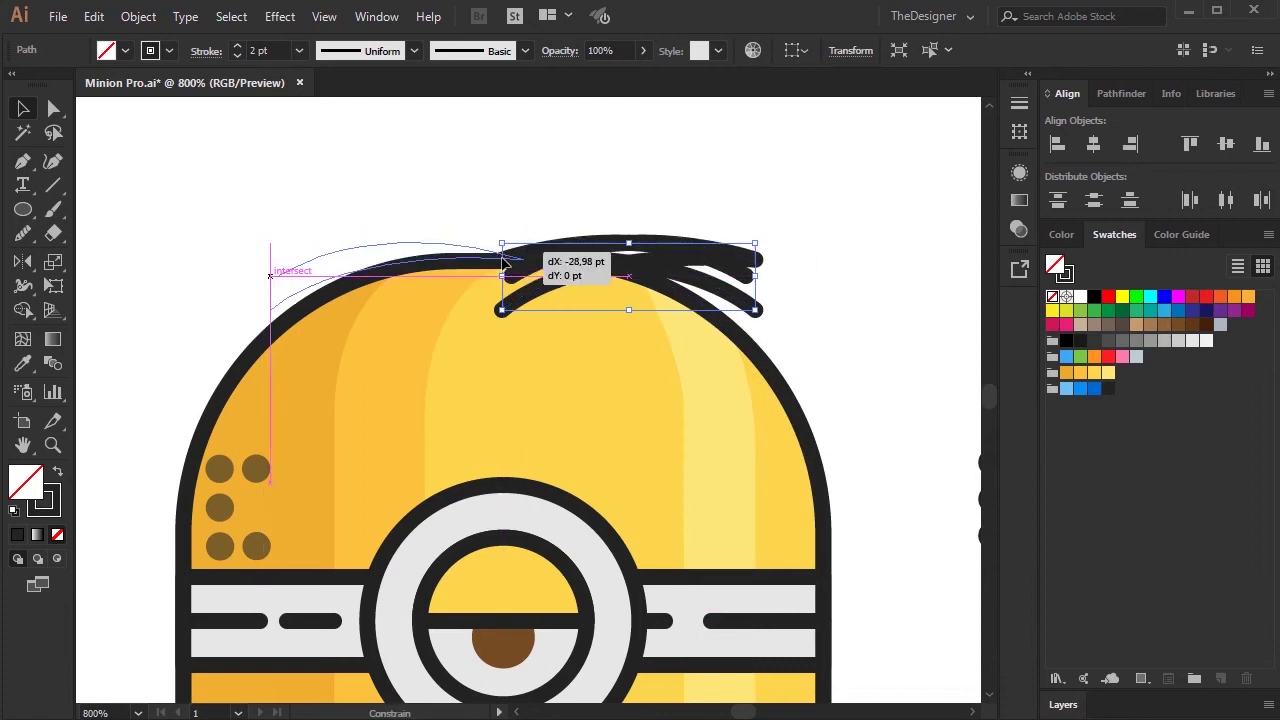
left_click_drag(486, 260, 490, 259)
left_click(509, 214)
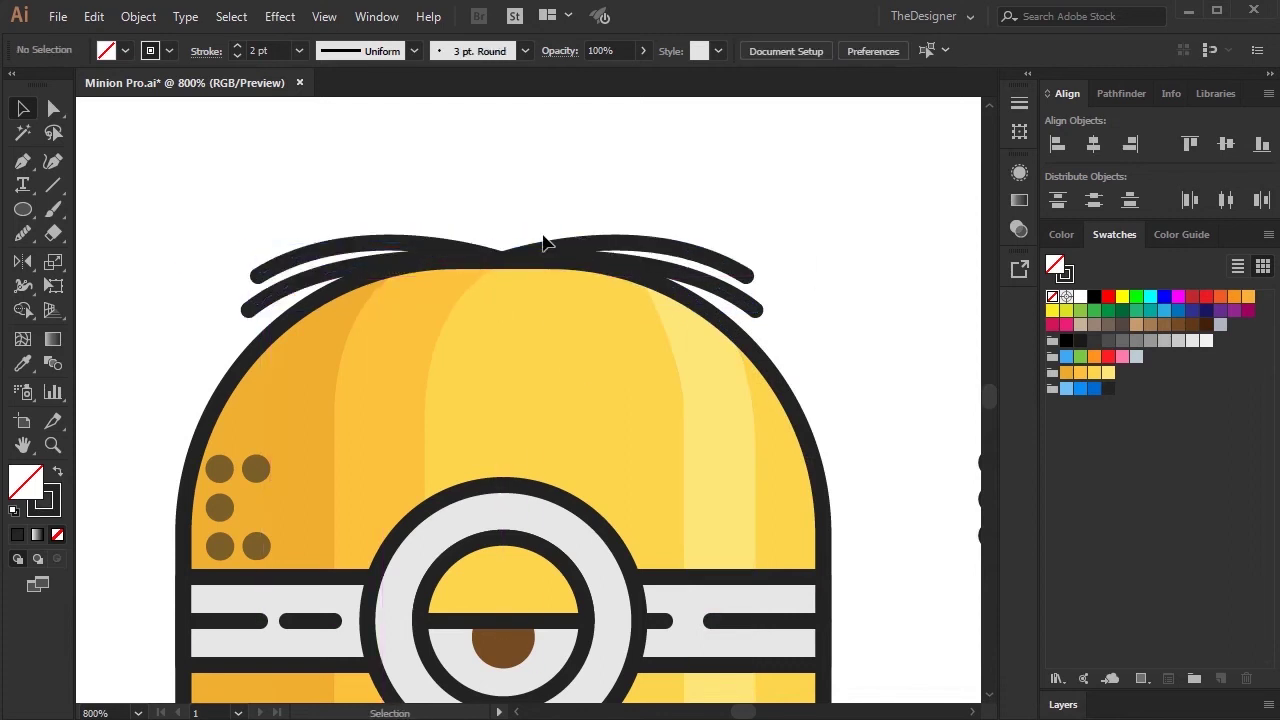
scroll(543, 240, "down", 3)
scroll(590, 296, "down", 2)
scroll(568, 393, "up", 2)
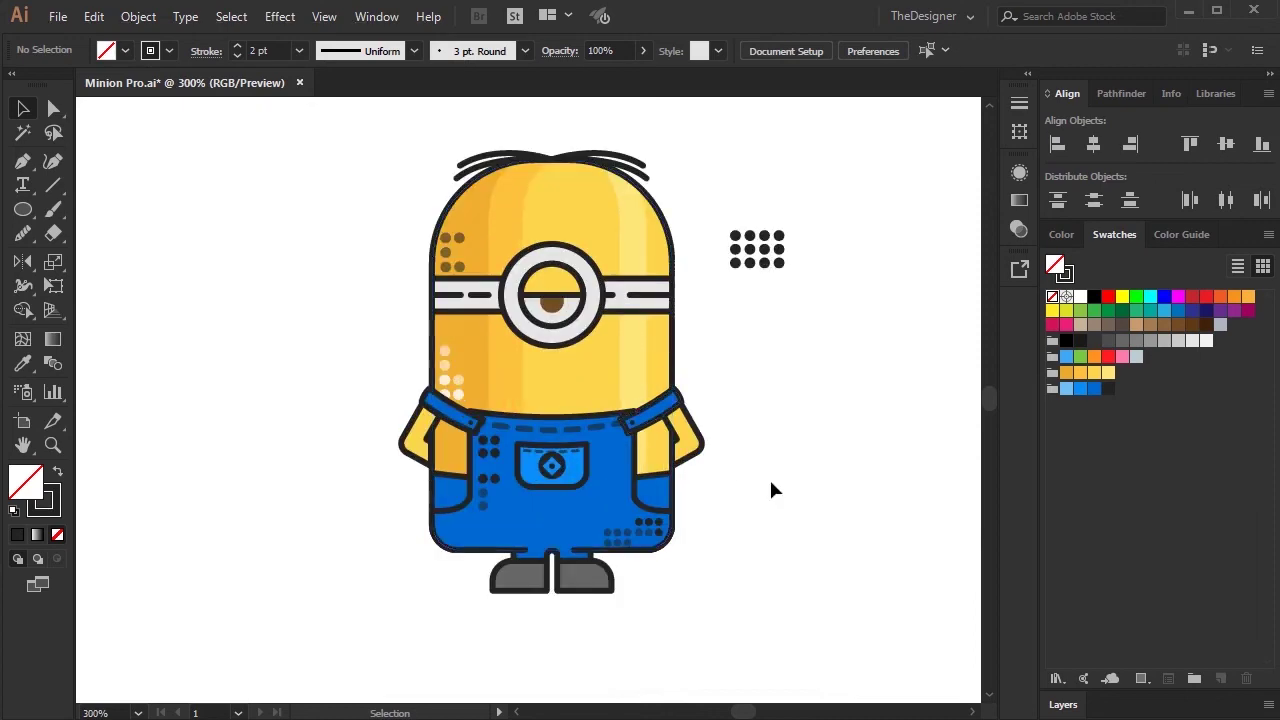
Draw a white-stroked, unfilled crescent highlight curving down the head's right side
scroll(769, 486, "up", 2)
scroll(575, 298, "up", 3)
scroll(575, 298, "down", 2)
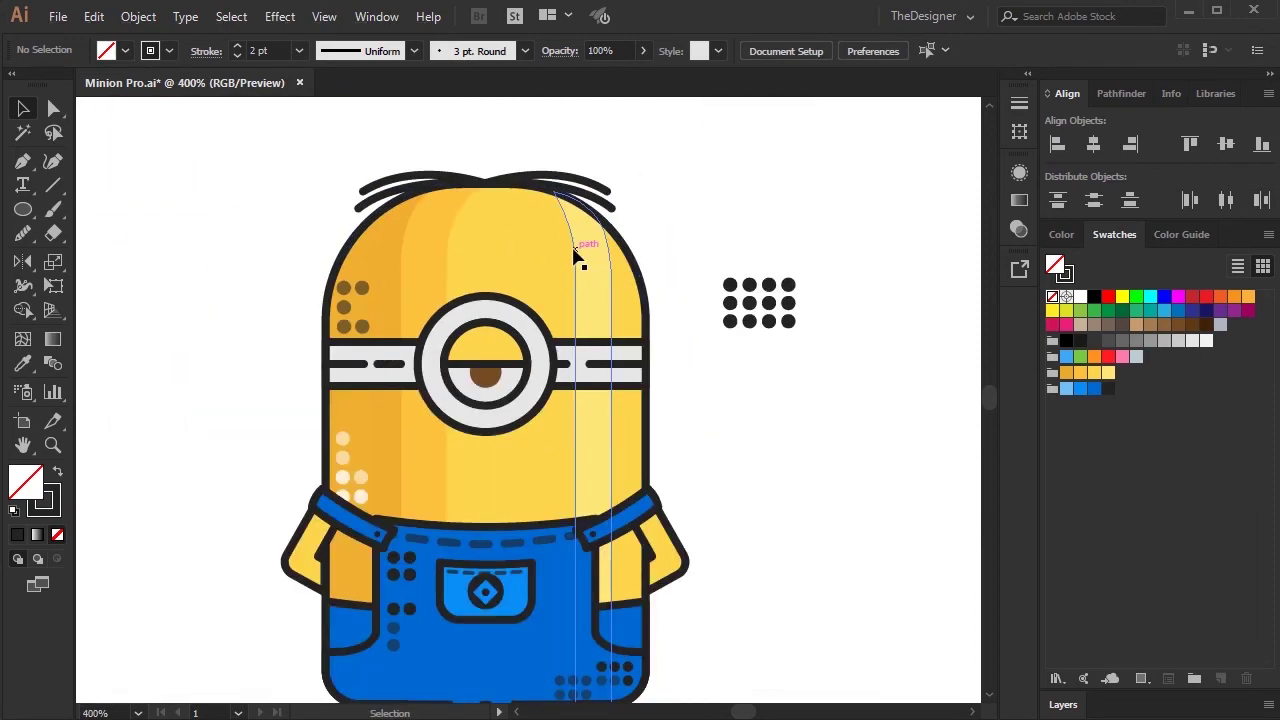
scroll(571, 251, "up", 2)
scroll(600, 237, "up", 2)
left_click(23, 162)
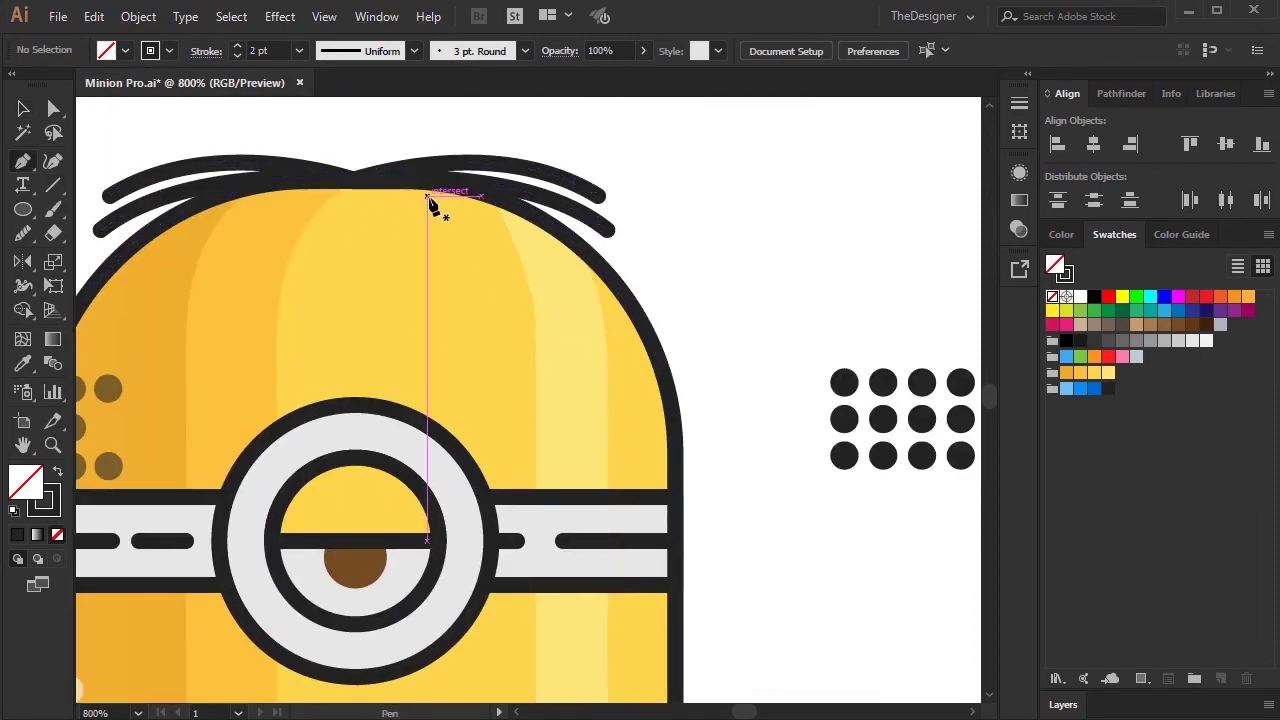
left_click(439, 207)
left_click_drag(629, 382, 662, 525)
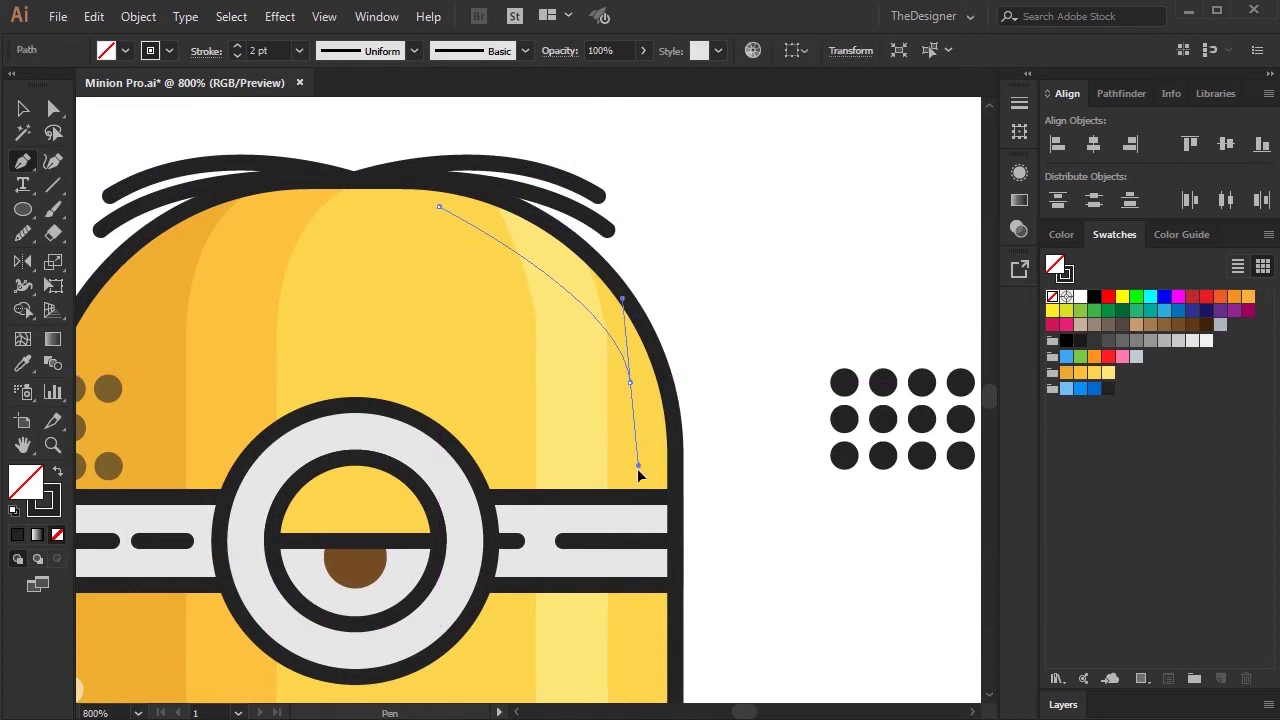
left_click(439, 207)
left_click(23, 108)
left_click(13, 510)
left_click(57, 471)
left_click(57, 535)
key("ctrl+plus")
key("p")
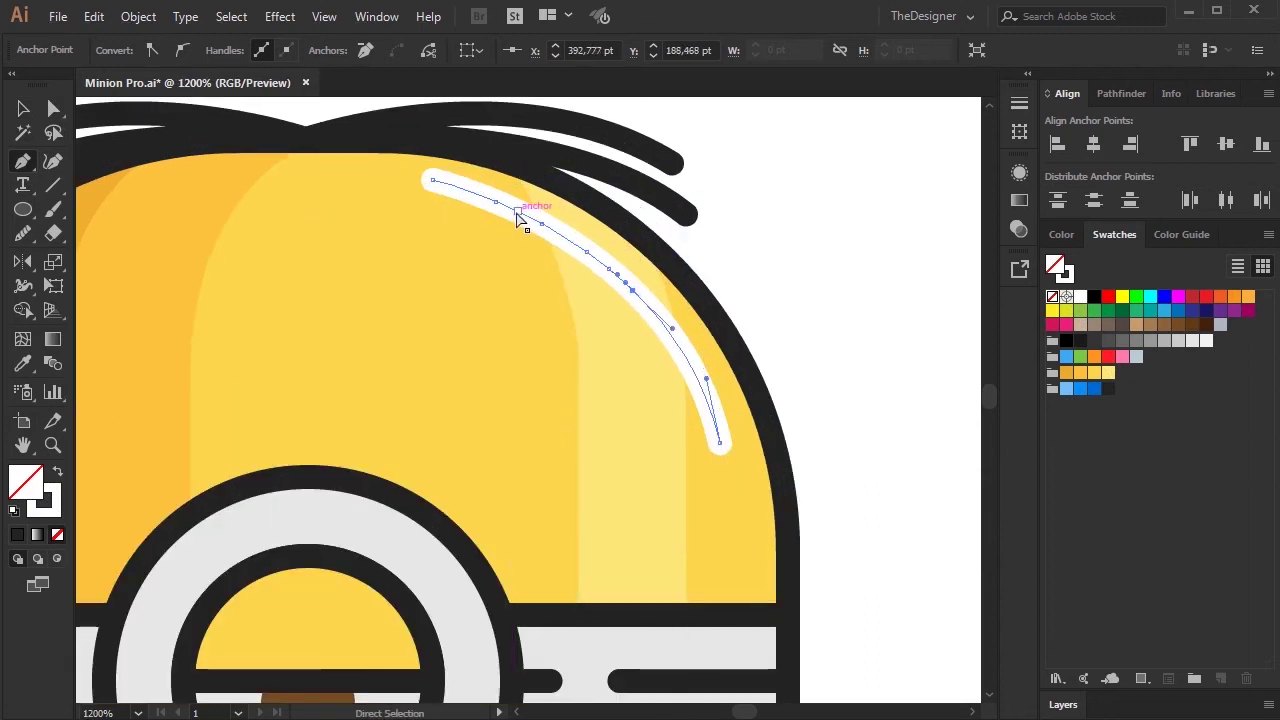
Delete the highlight's middle segment with Direct Selection, leaving a short dash and longer arc
left_click(517, 212)
key("Delete")
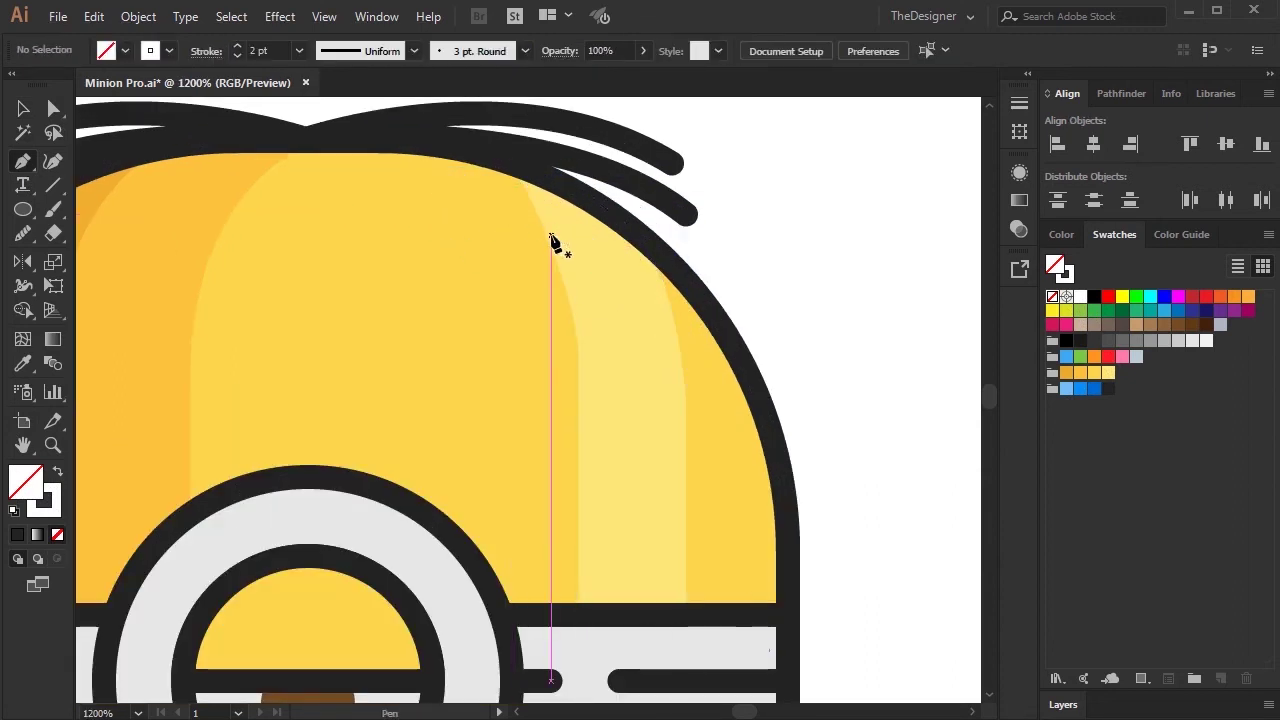
key("v")
left_click(420, 197)
key("a")
left_click(631, 289)
left_click(612, 274)
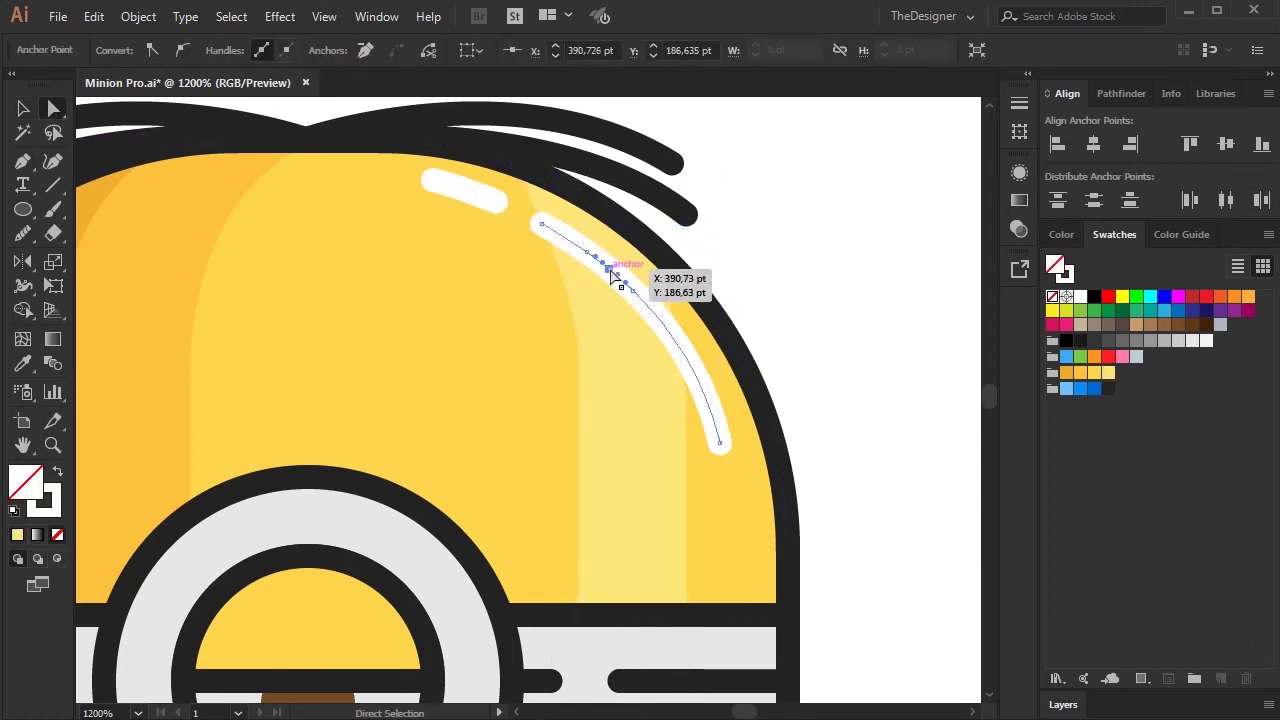
key("Delete")
key("v")
left_click(818, 243)
scroll(818, 243, "down", 5)
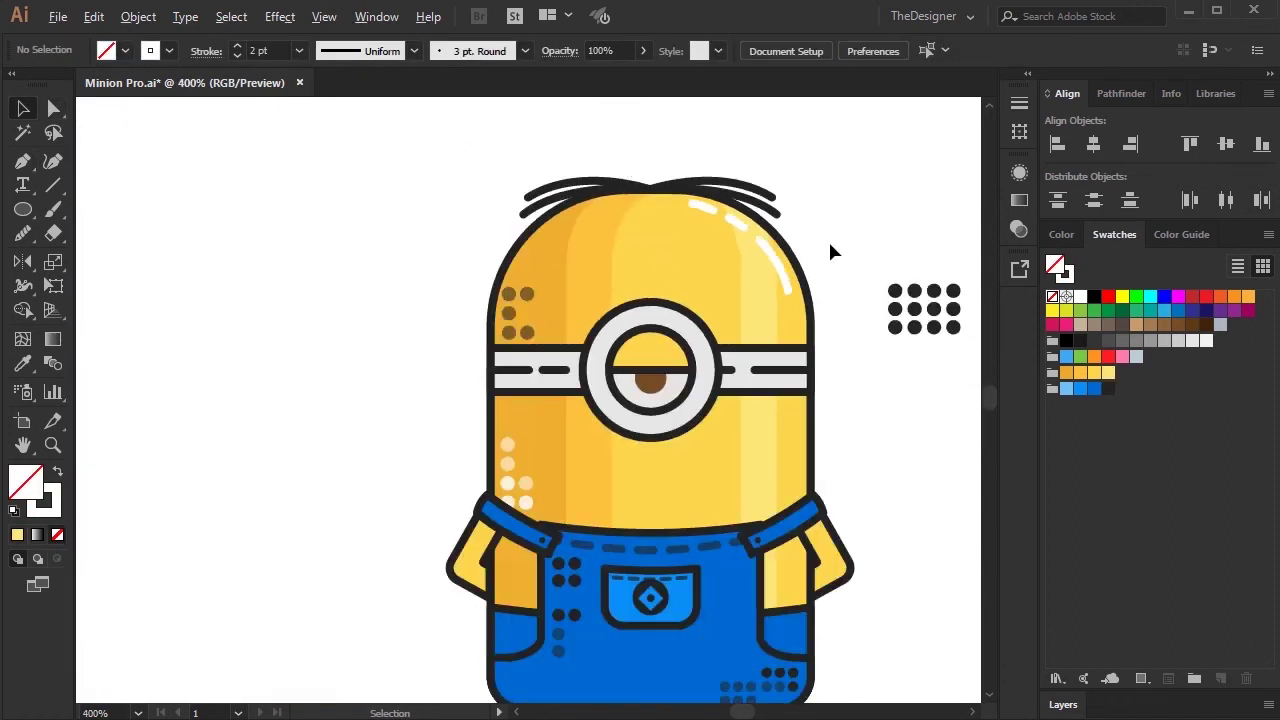
left_click_drag(819, 371, 580, 395)
scroll(533, 433, "up", 2)
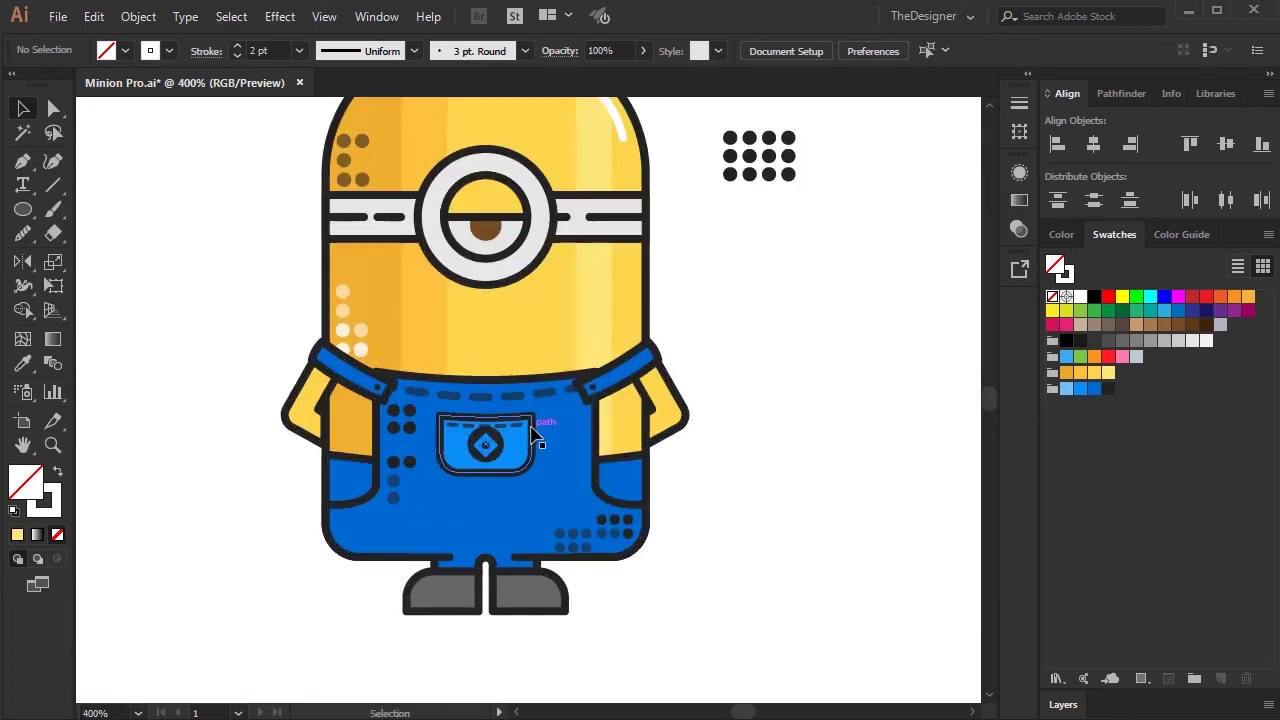
Expand the blue overalls' fill and stroke into shapes with Object > Expand
scroll(533, 433, "up", 1)
left_click(575, 491)
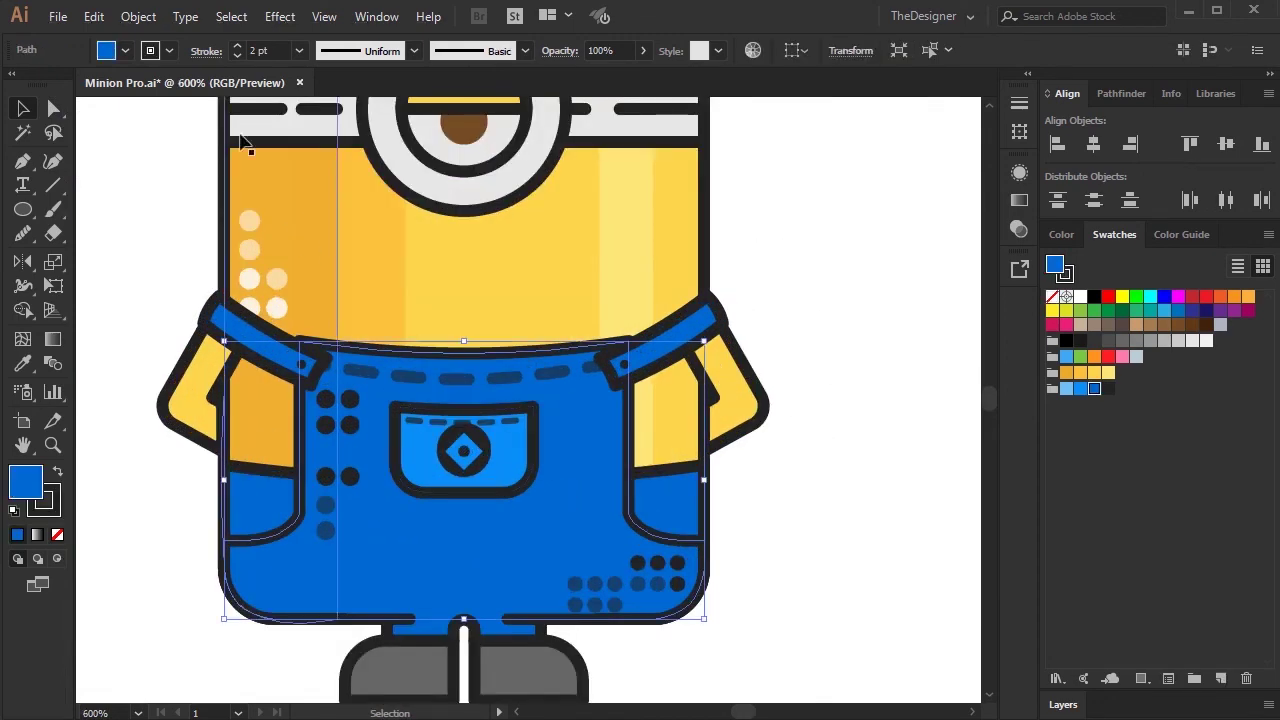
left_click(138, 16)
left_click(215, 194)
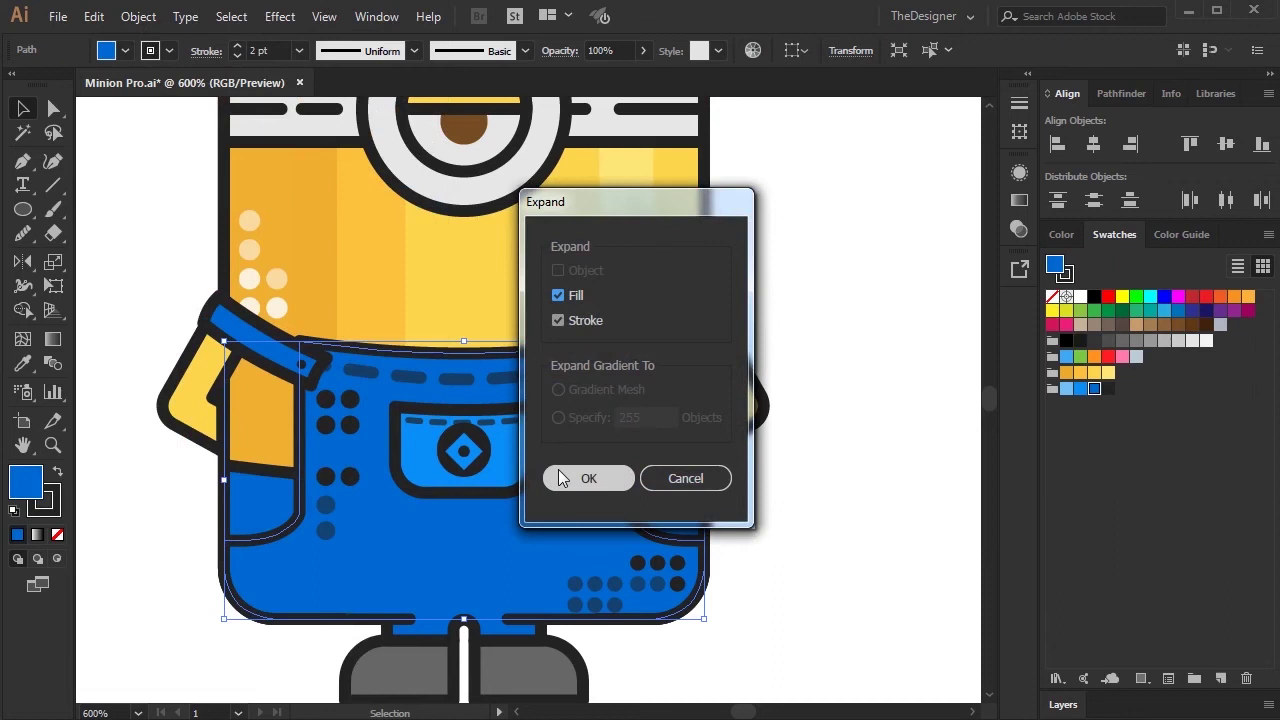
left_click(560, 478)
left_click(874, 480)
left_click(551, 528)
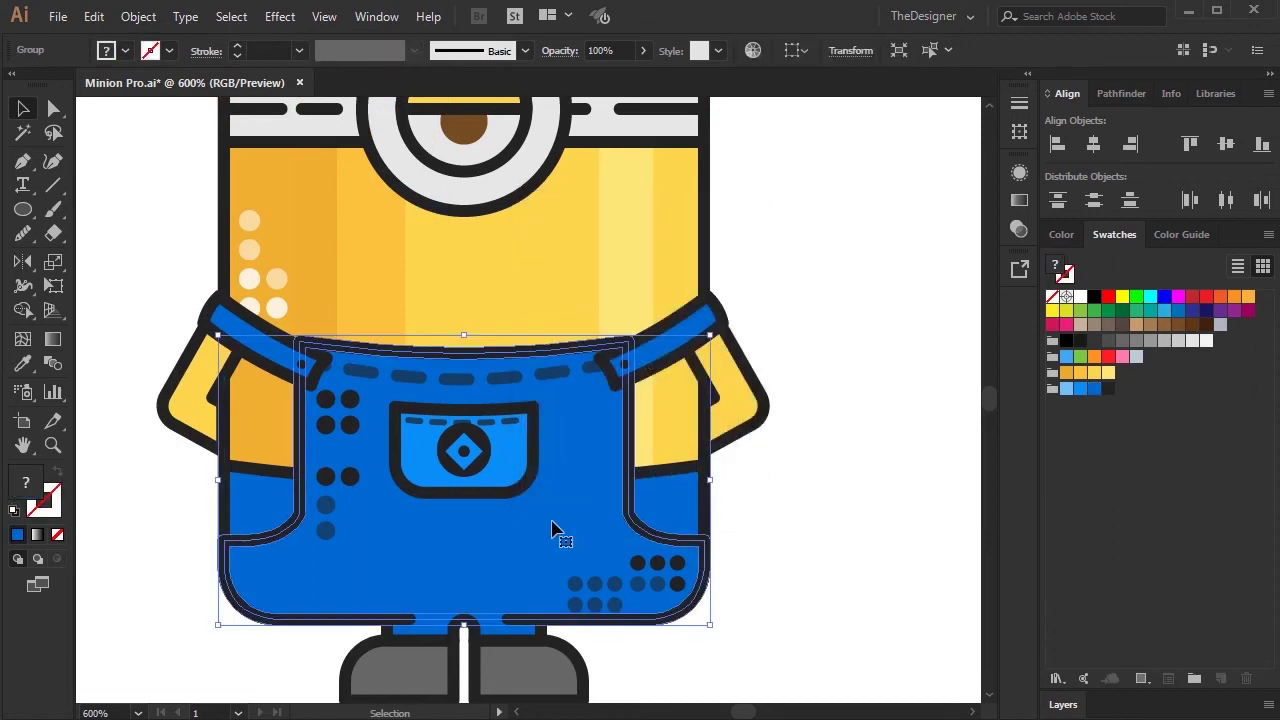
left_click(844, 482)
Draw a rectangular strip on the overalls' right side, filled lighter blue at 71% opacity
scroll(612, 478, "up", 1)
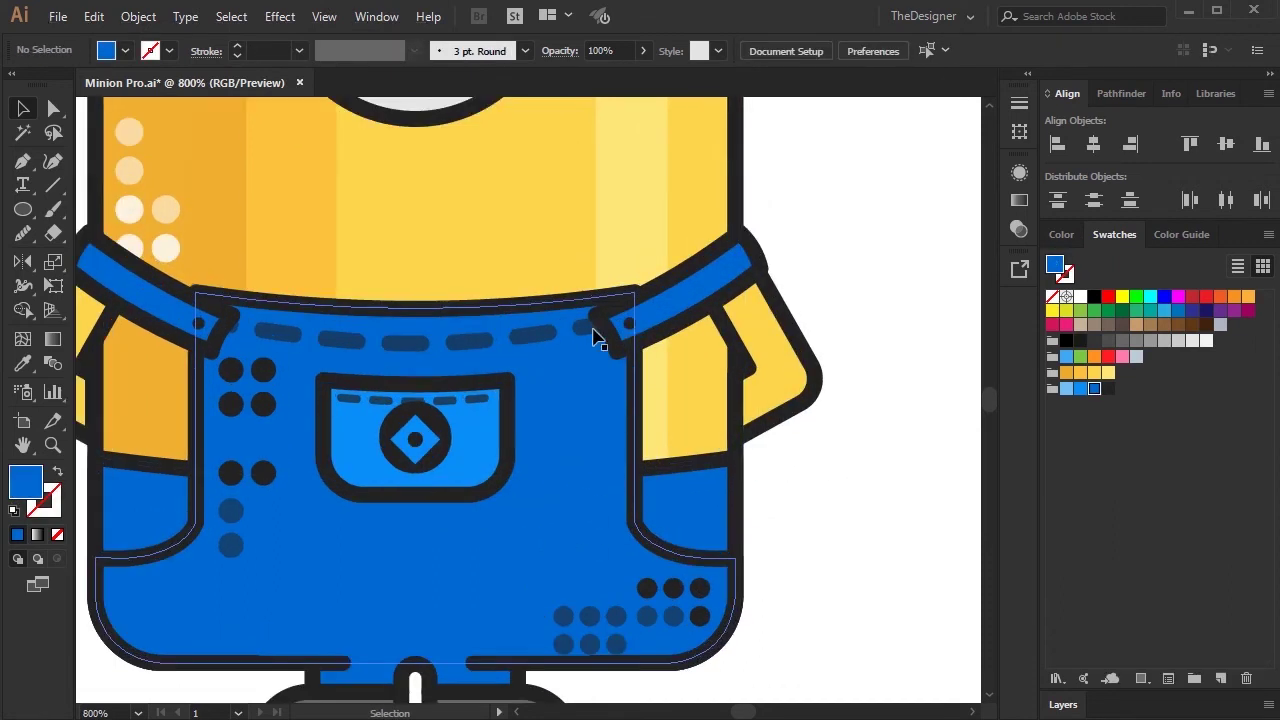
key("p")
left_click(537, 305)
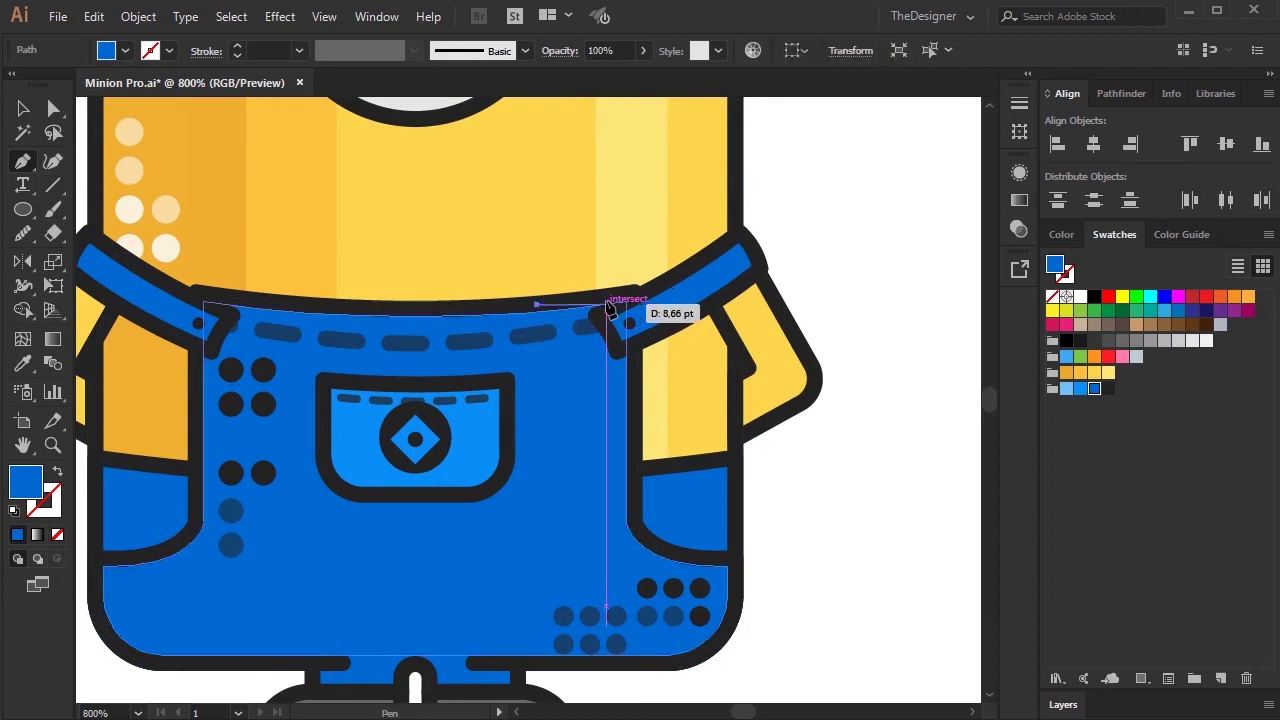
left_click(605, 297)
left_click(611, 660)
left_click(537, 660)
left_click(537, 305)
left_click(1056, 267)
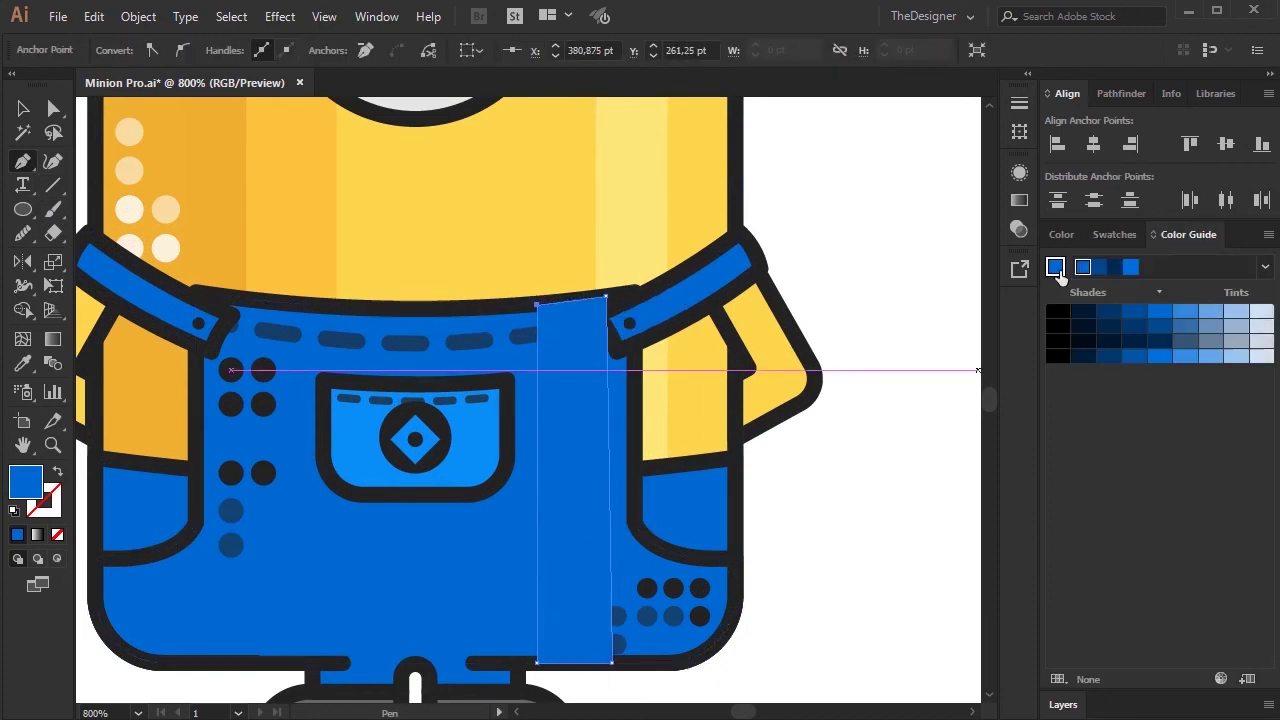
left_click(1184, 318)
key("v")
left_click(643, 50)
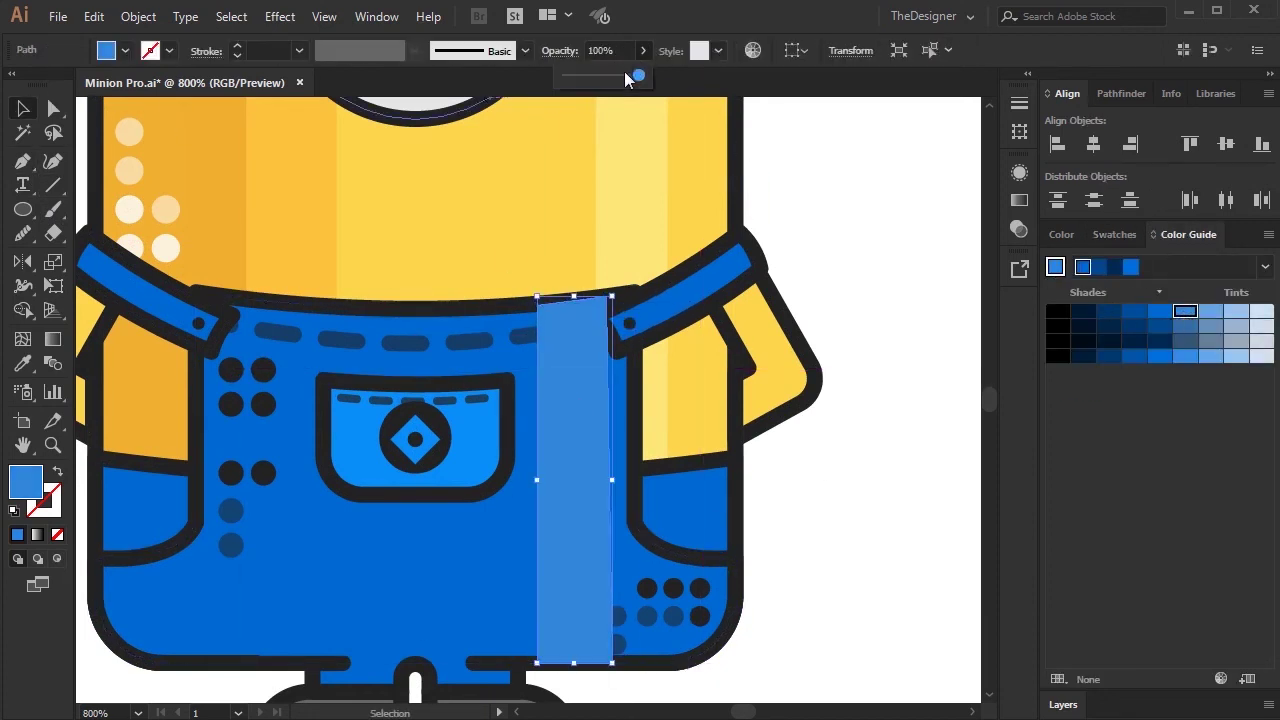
left_click_drag(645, 75, 617, 75)
Reselect the light-blue strip and drag to adjust its placement
key("a")
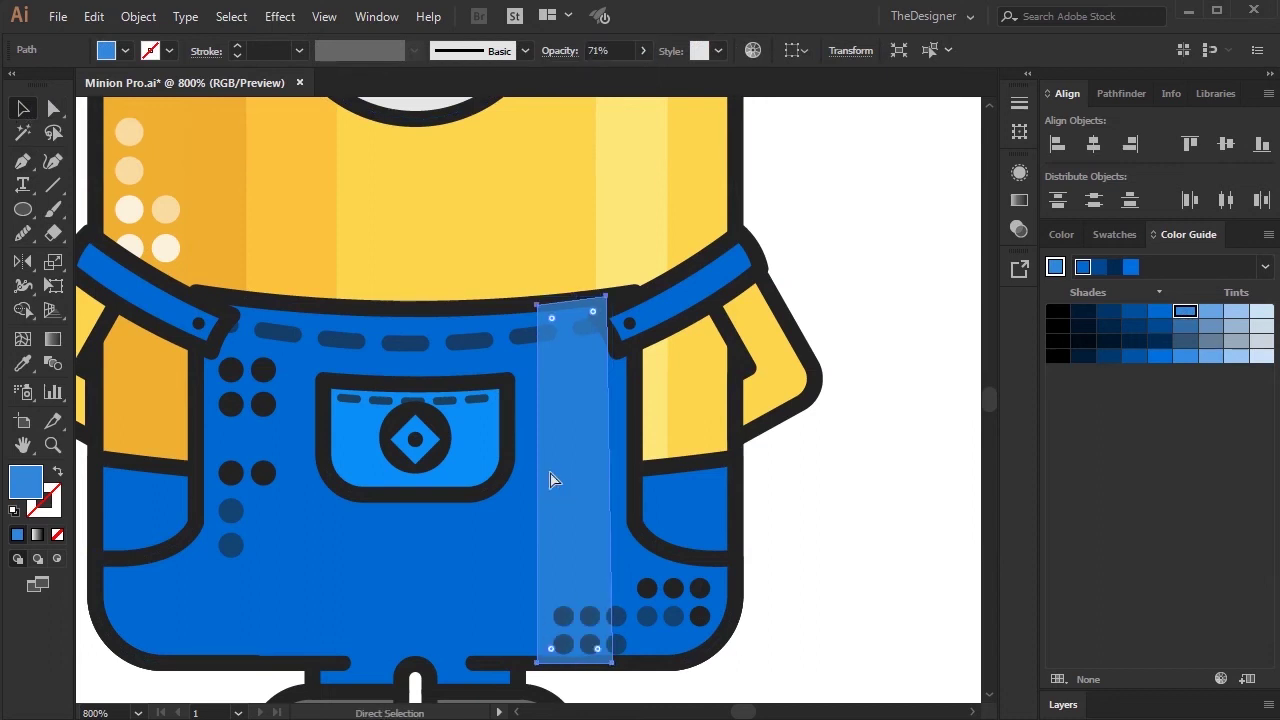
key("v")
key("a")
key("v")
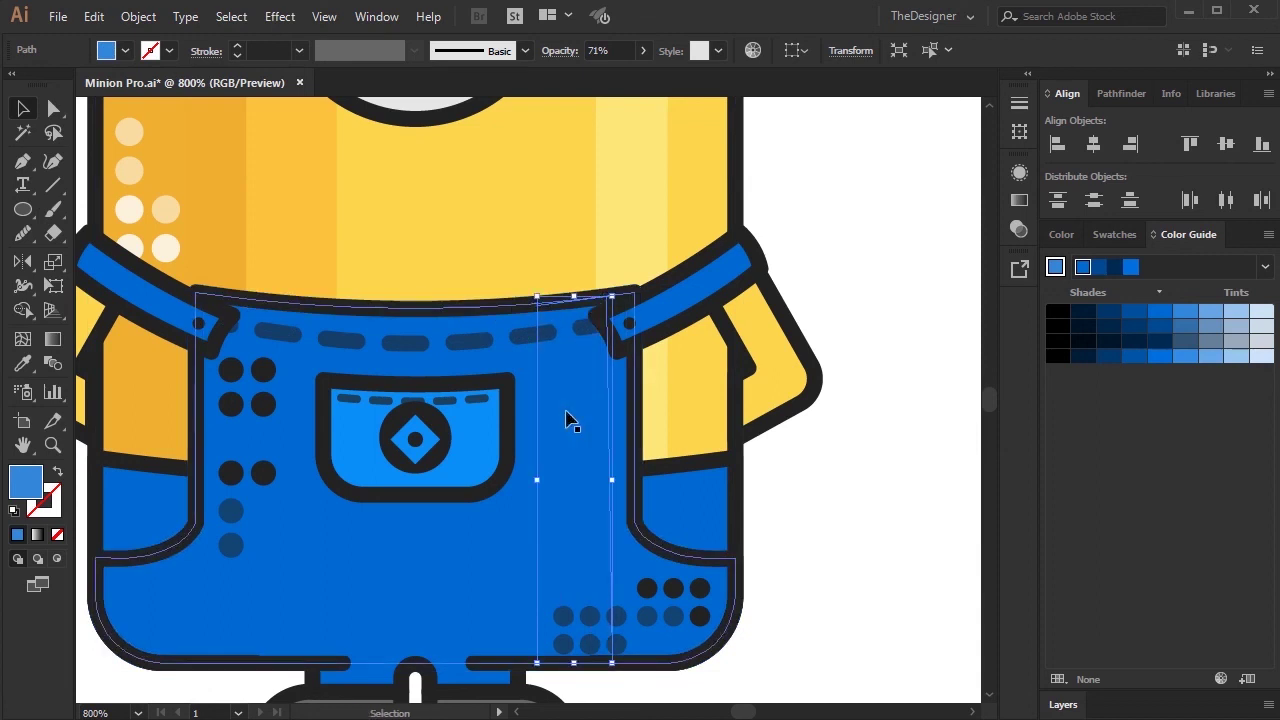
left_click(838, 514)
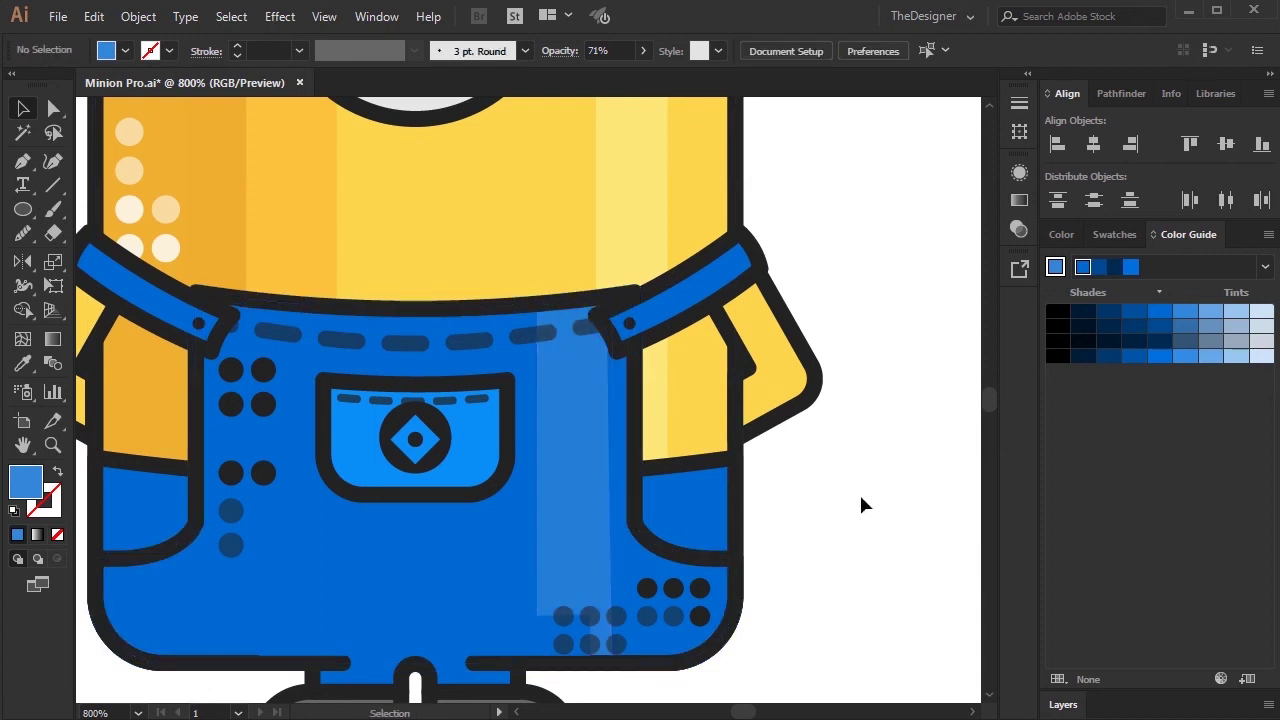
left_click(560, 642)
mouse_move(590, 636)
left_mouse_down()
mouse_move(514, 643)
mouse_move(531, 643)
left_mouse_up()
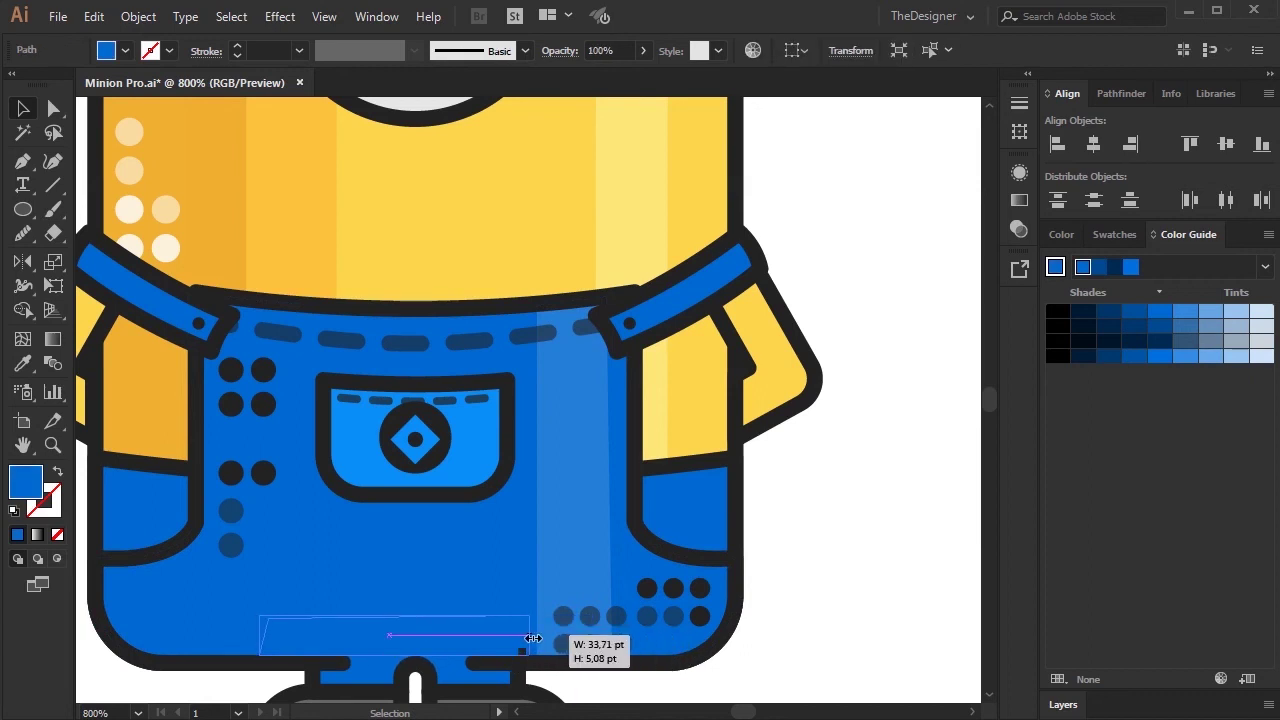
Copy the light strip to the overalls' left side, narrow it, and fill it dark navy blue
mouse_move(258, 643)
left_mouse_down()
mouse_move(318, 643)
mouse_move(298, 643)
left_mouse_up()
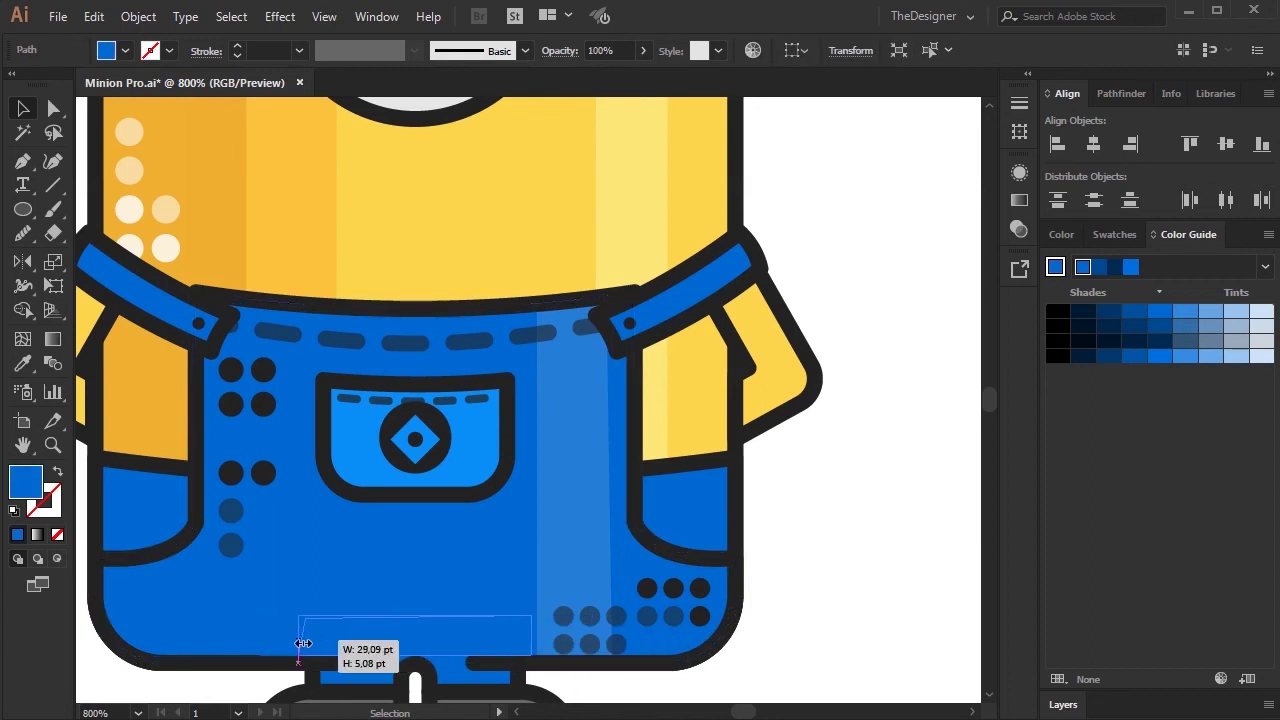
left_click(860, 569)
left_click_drag(575, 540, 284, 540)
mouse_move(251, 479)
left_mouse_down()
mouse_move(305, 486)
mouse_move(271, 486)
left_mouse_up()
left_click(1106, 314)
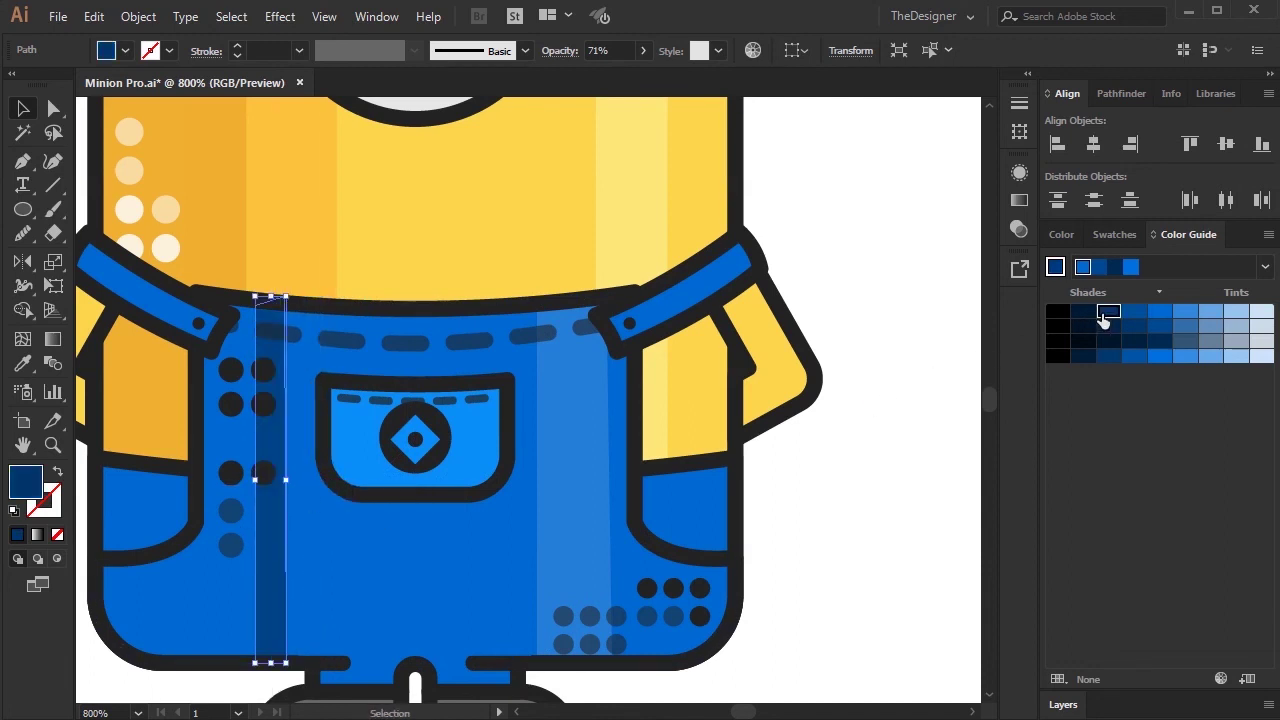
left_click(935, 390)
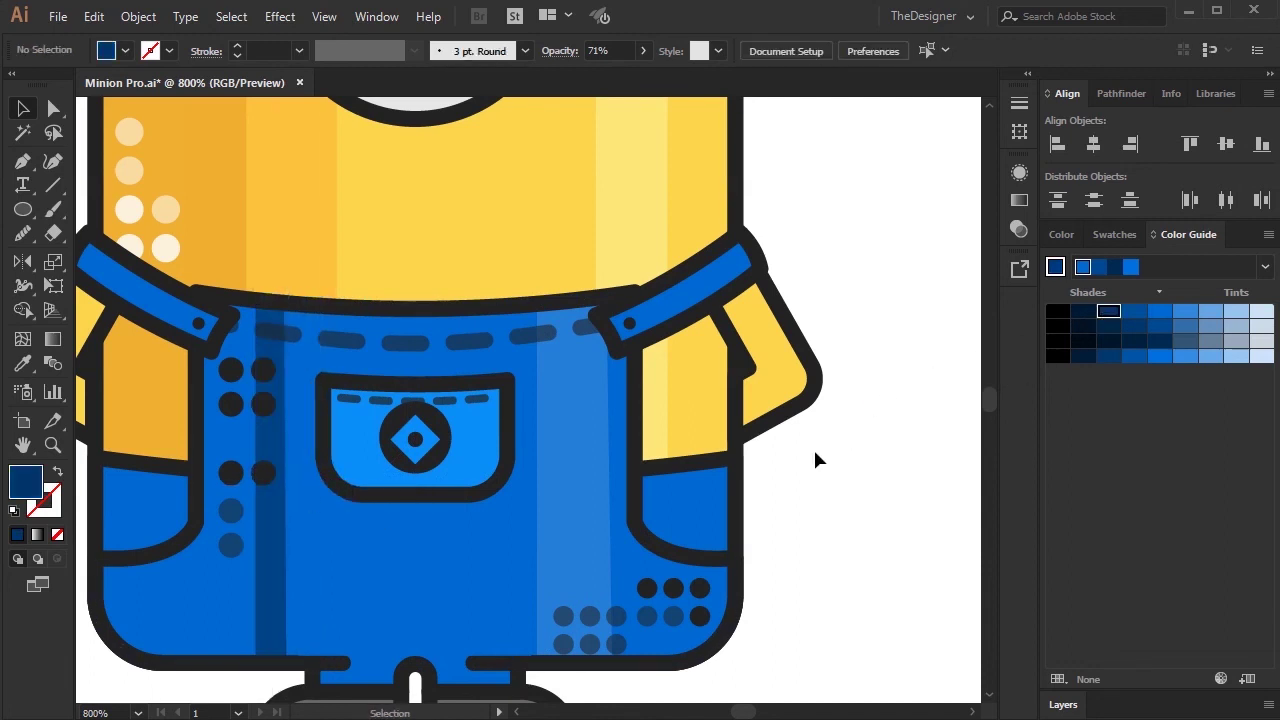
left_click(274, 523)
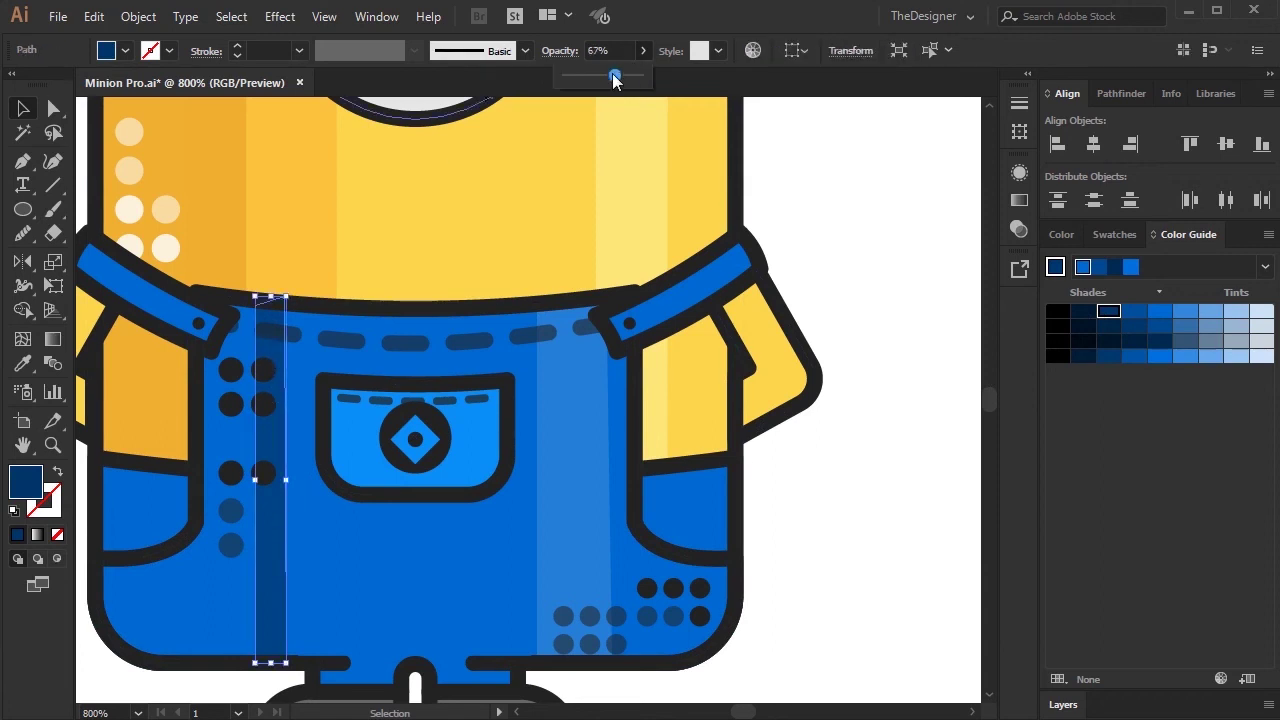
scroll(777, 380, "down", 1)
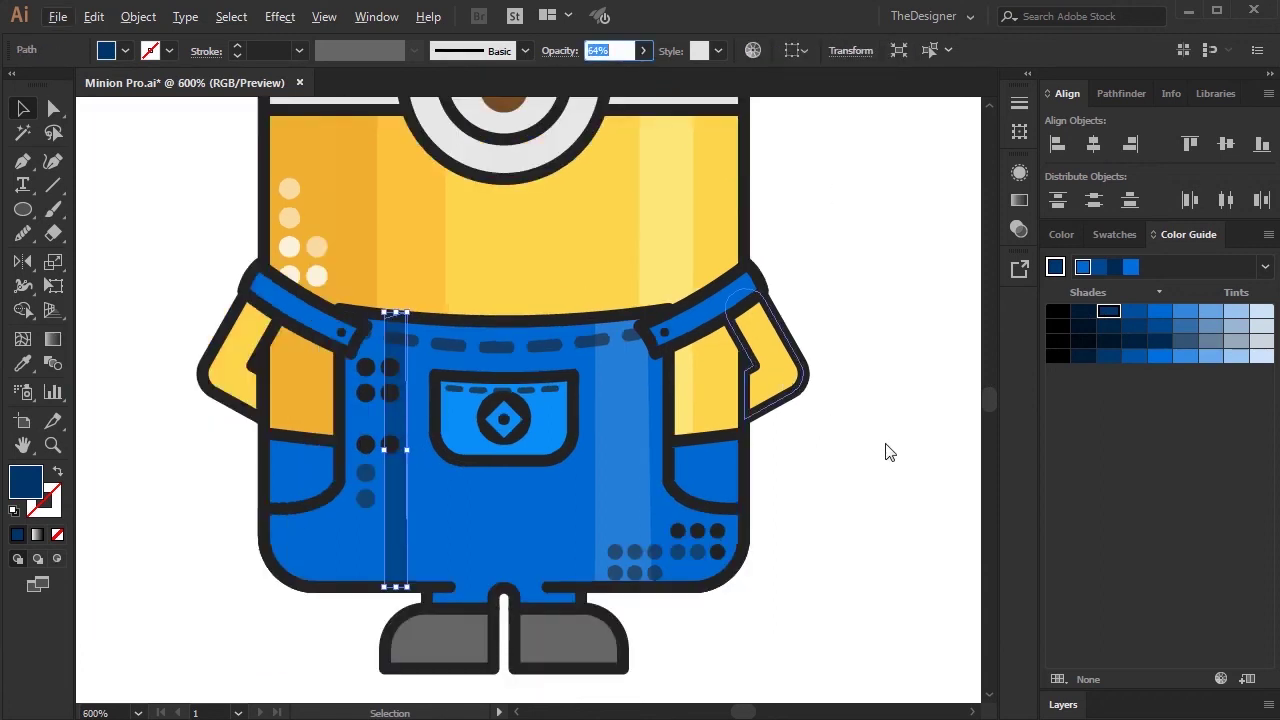
Fill the lower overalls' side pockets with a dark Color Guide blue, slightly transparent
left_click(866, 570)
scroll(780, 533, "up", 1)
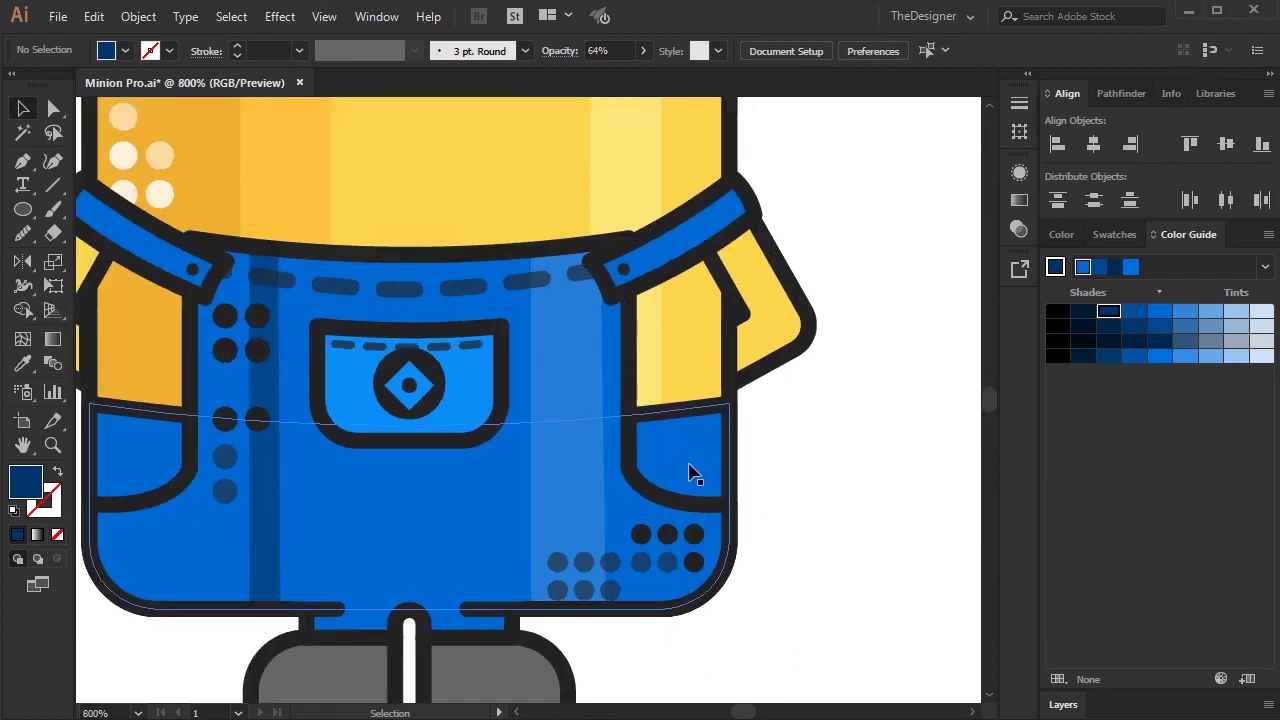
left_click(680, 452)
left_click(769, 449)
left_click(700, 465)
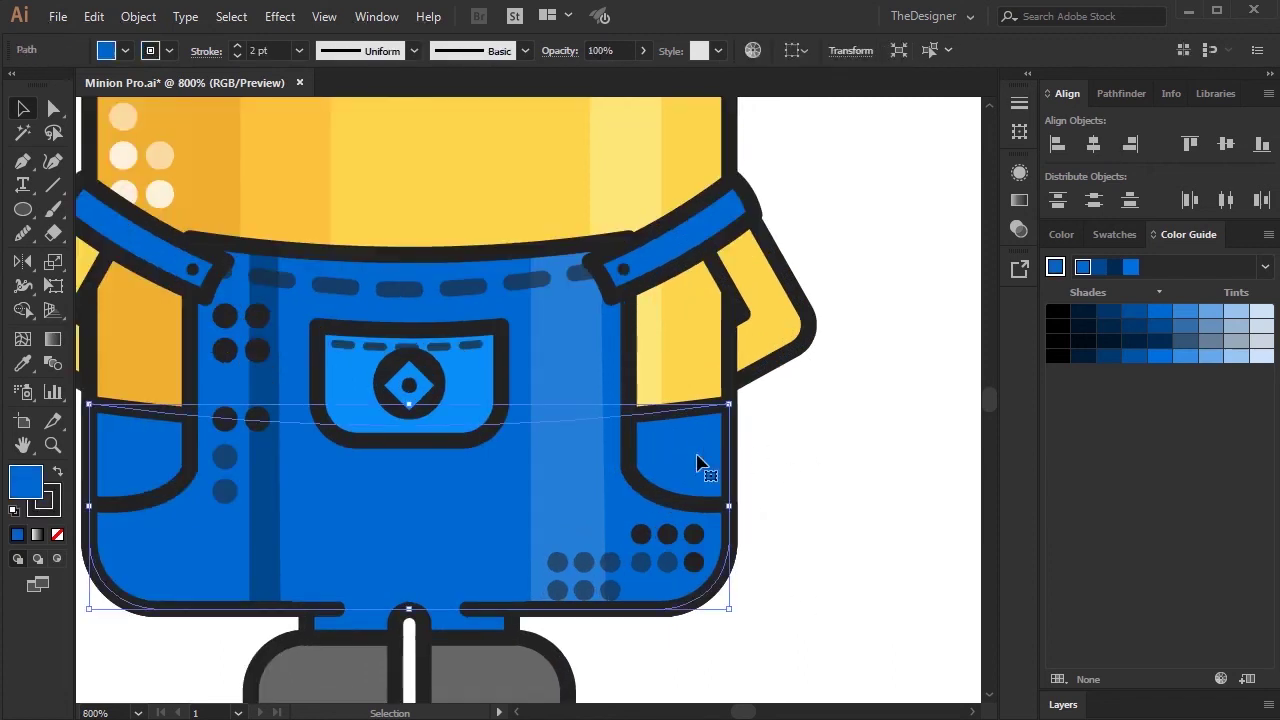
left_click(1106, 314)
left_click(643, 51)
left_click_drag(632, 78, 648, 78)
left_click(1132, 314)
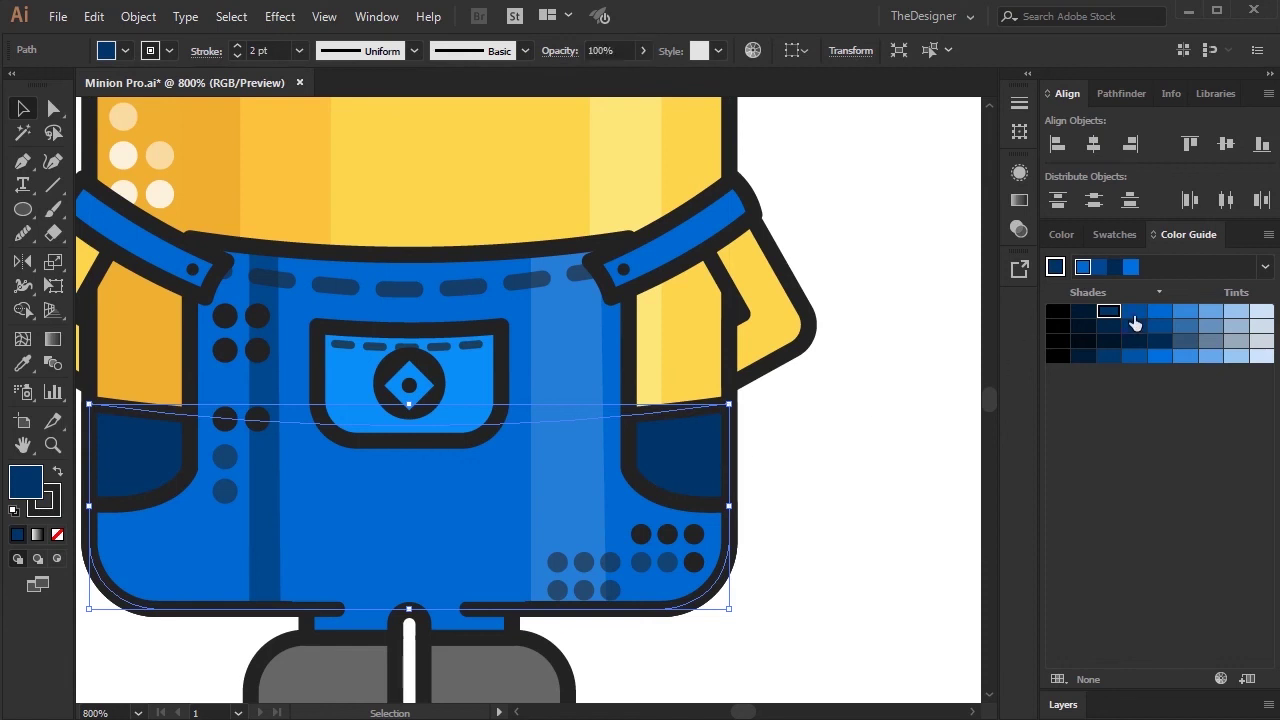
left_click(866, 426)
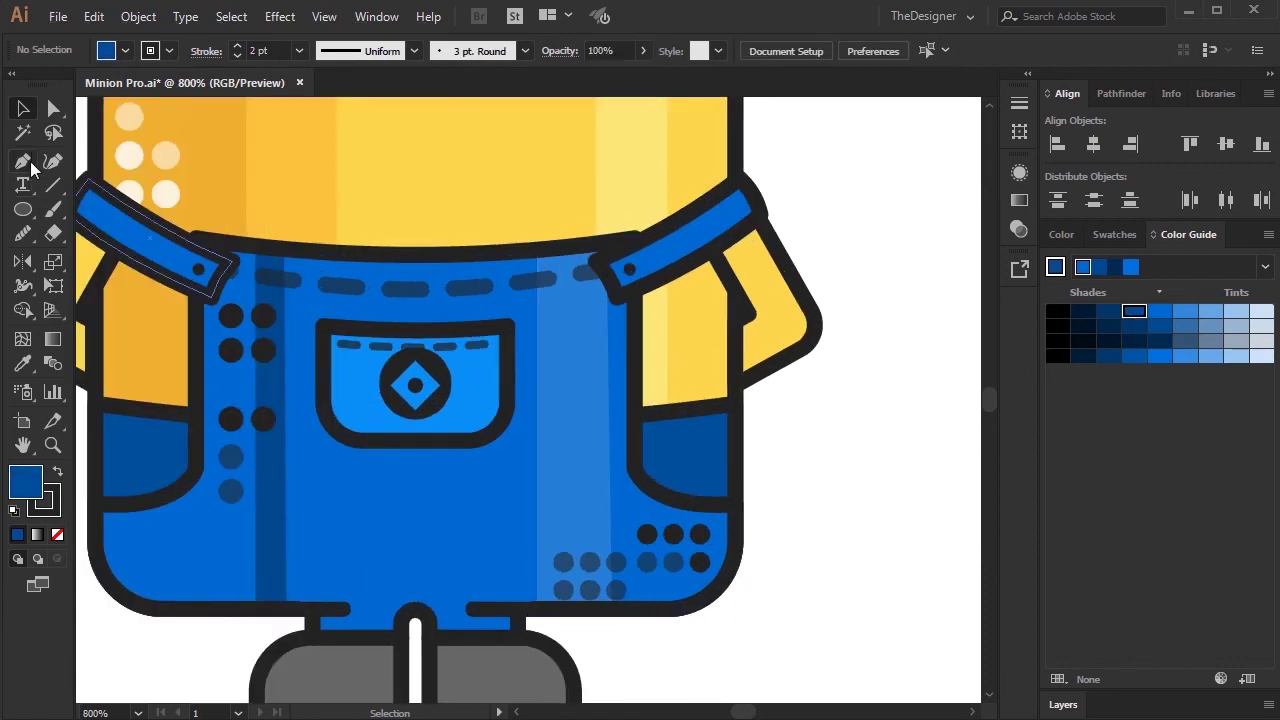
left_click(24, 162)
scroll(660, 436, "up", 1)
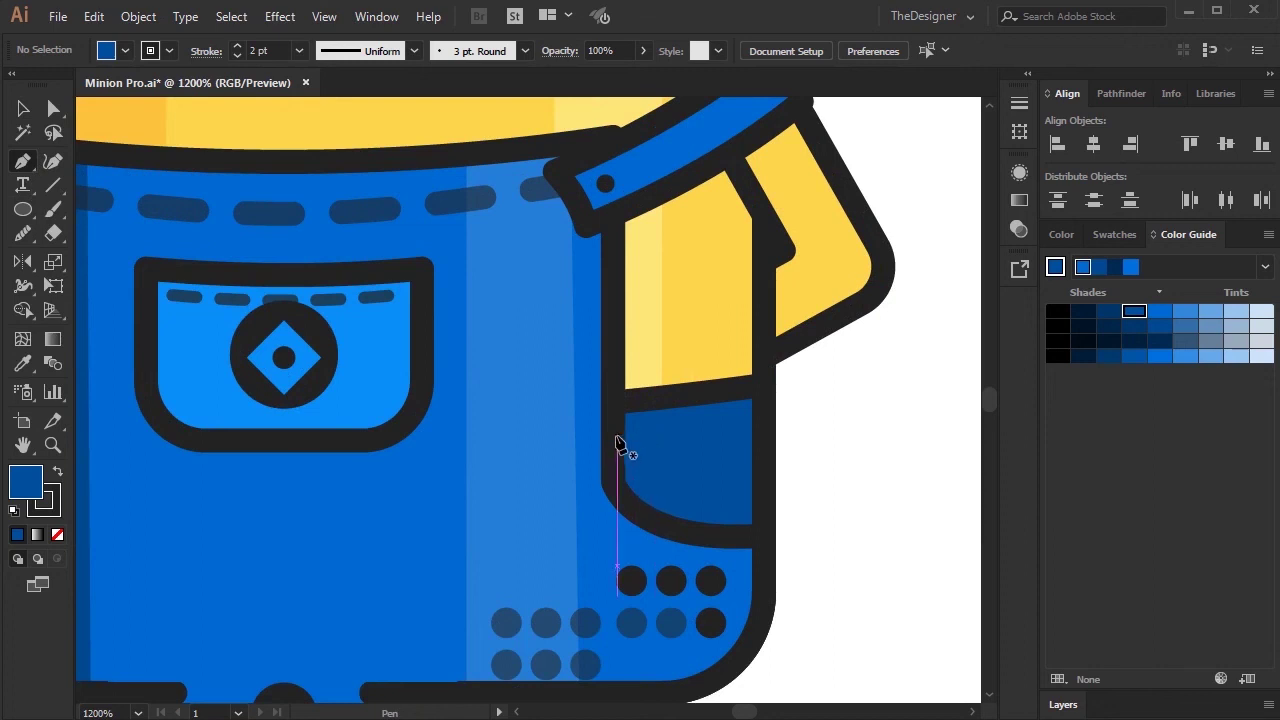
Draw a curved 1 pt dashed stitch line across the right pocket's opening
left_click(614, 435)
left_click_drag(764, 416, 815, 400)
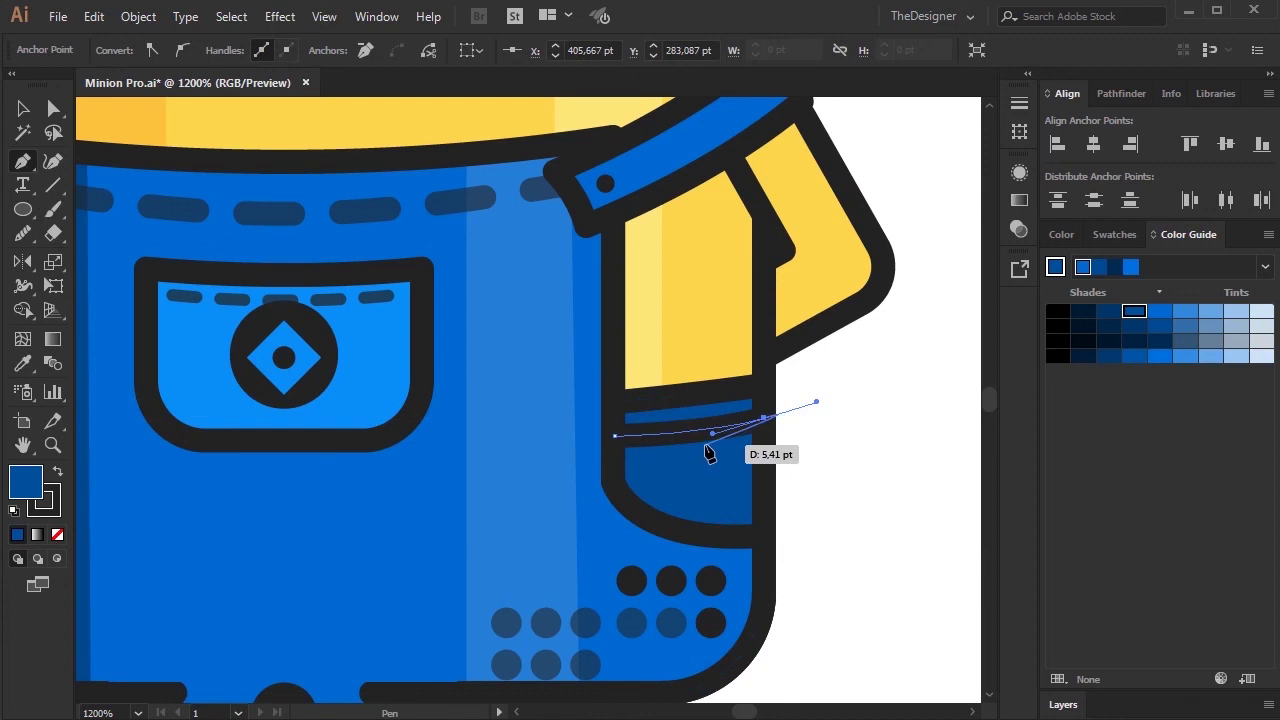
left_click(23, 108)
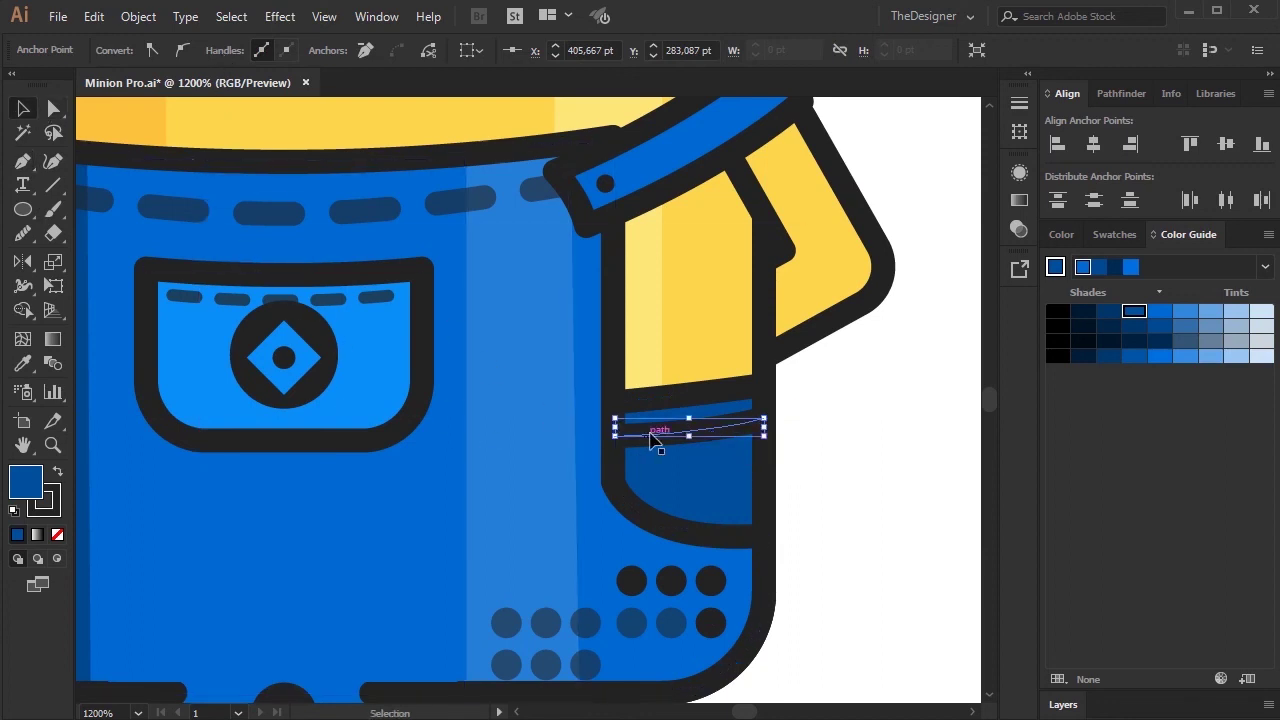
left_click(209, 52)
left_click(5, 188)
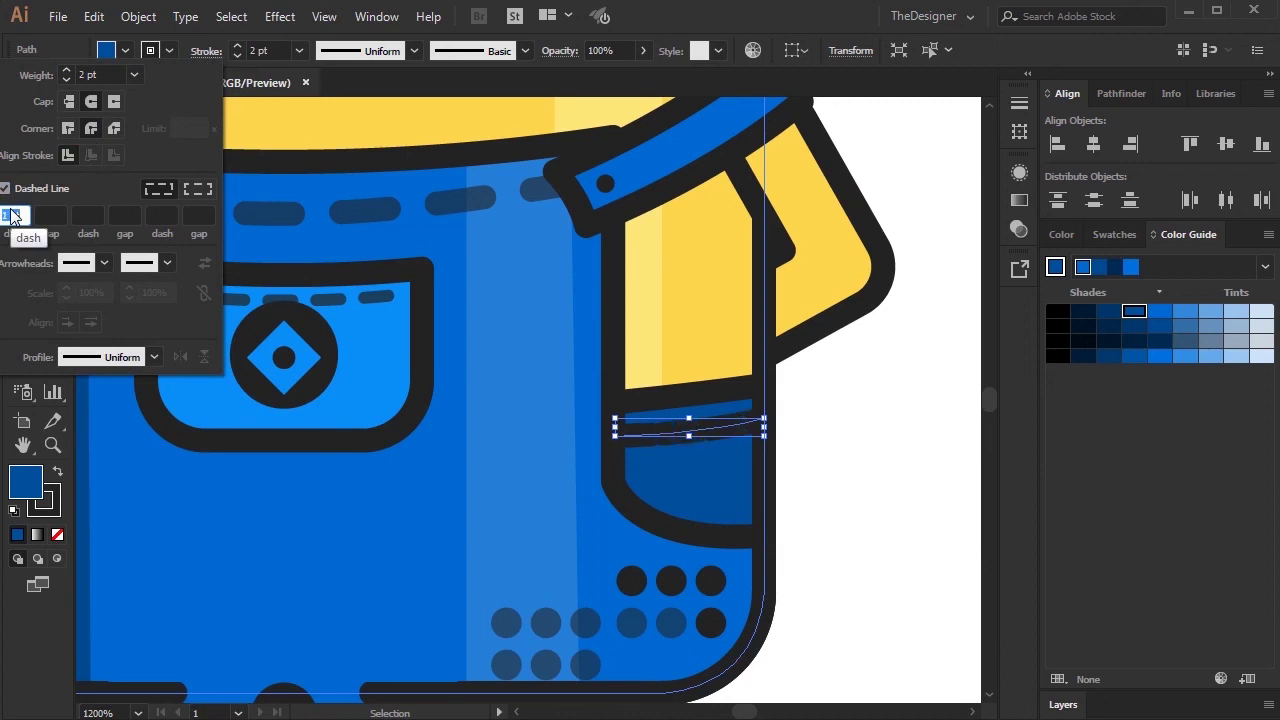
key("Down")
left_click(66, 79)
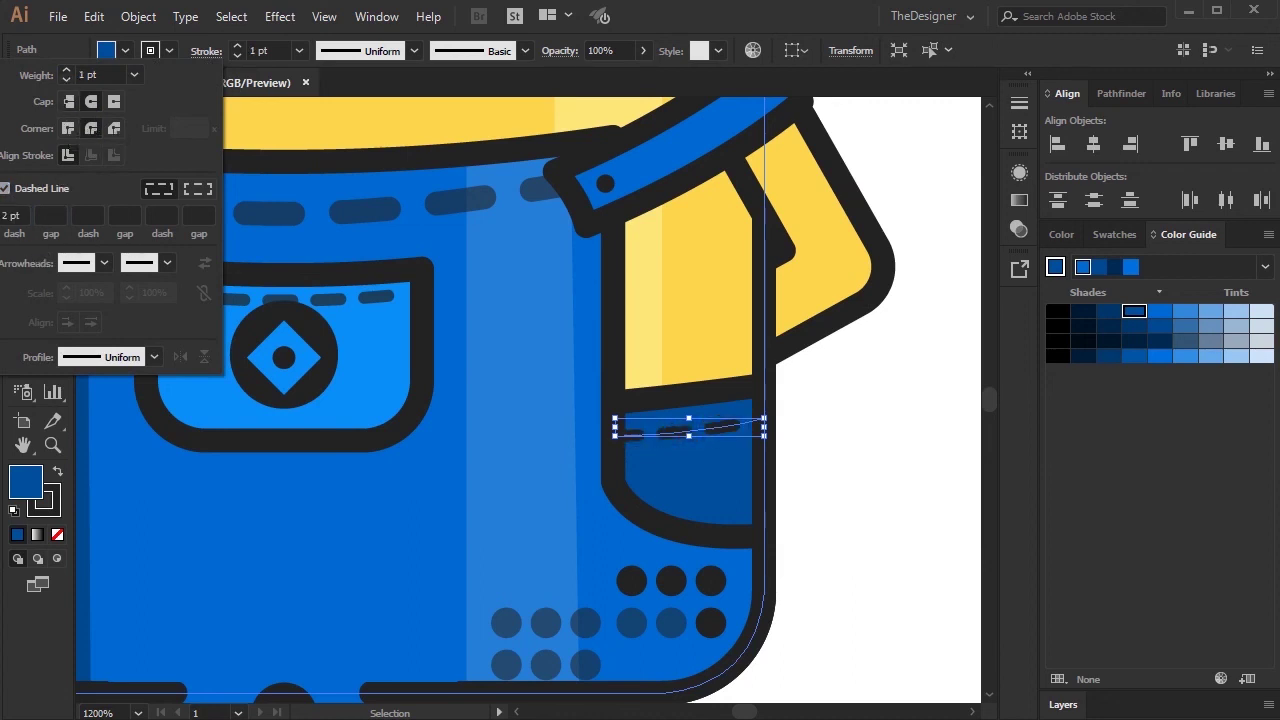
key("Return")
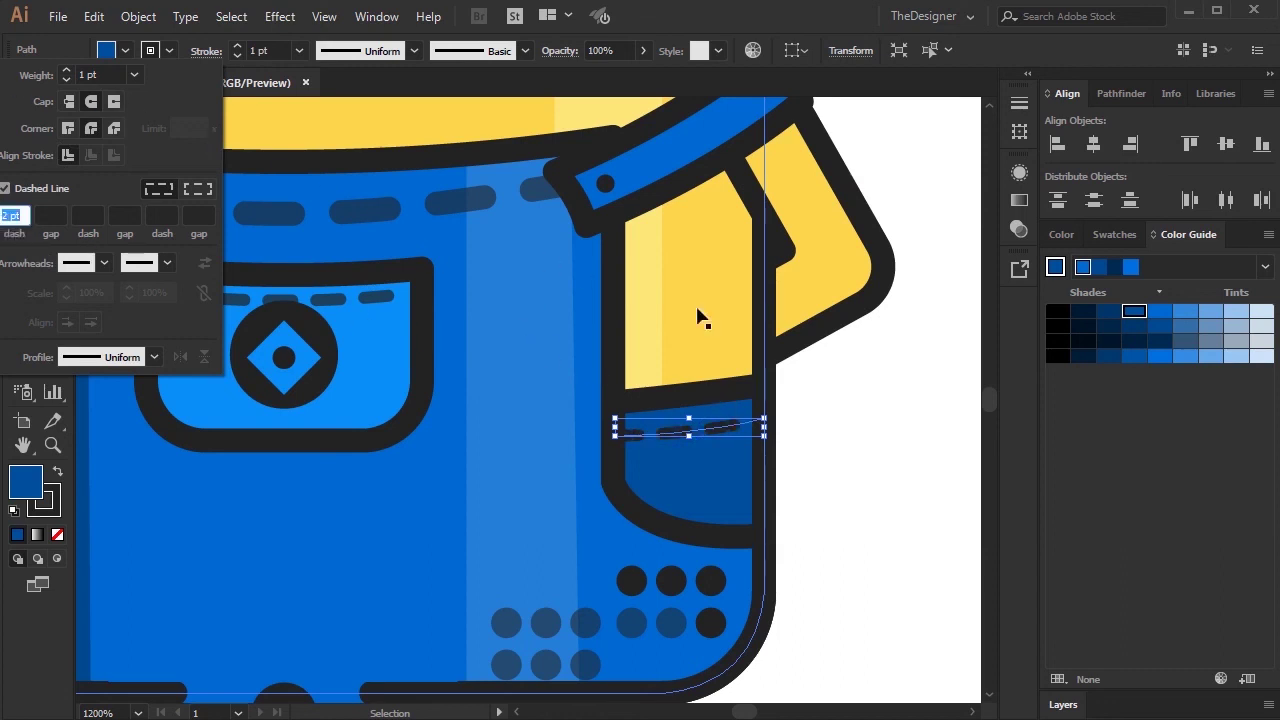
key("ctrl+minus")
Draw a matching curved dashed stitch across the top of the left pocket
key("p")
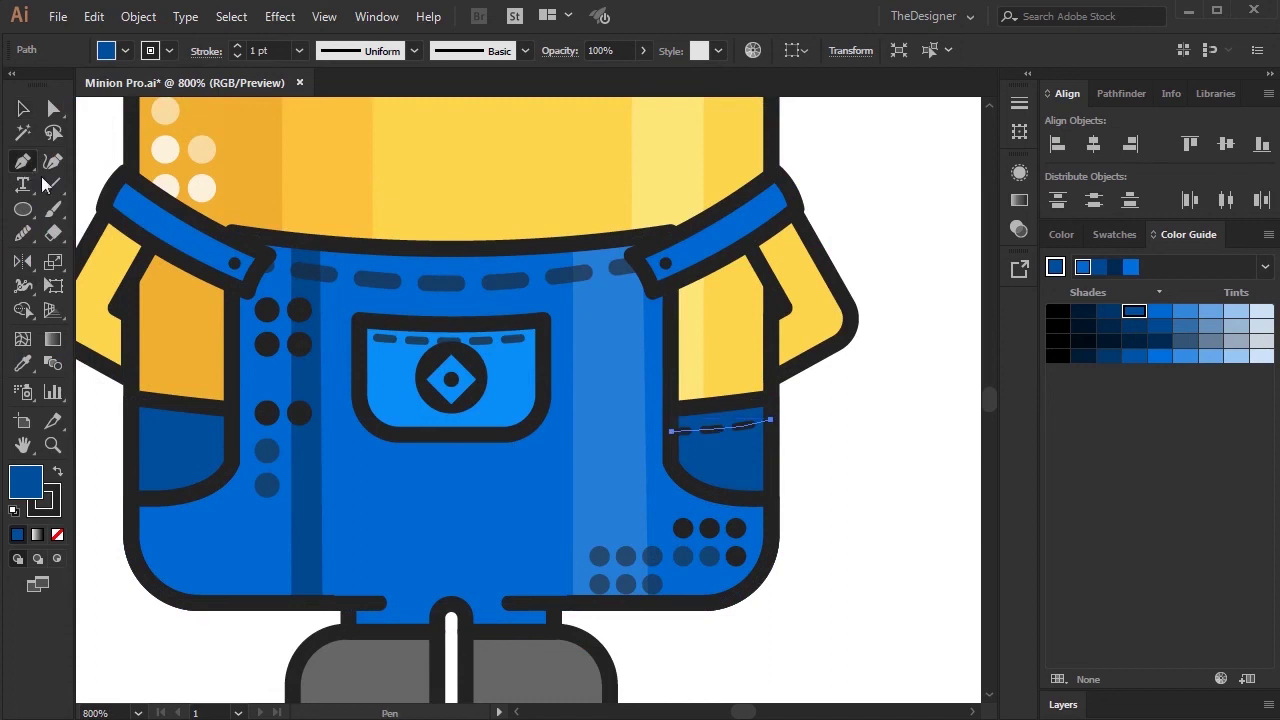
scroll(172, 384, "up", 2)
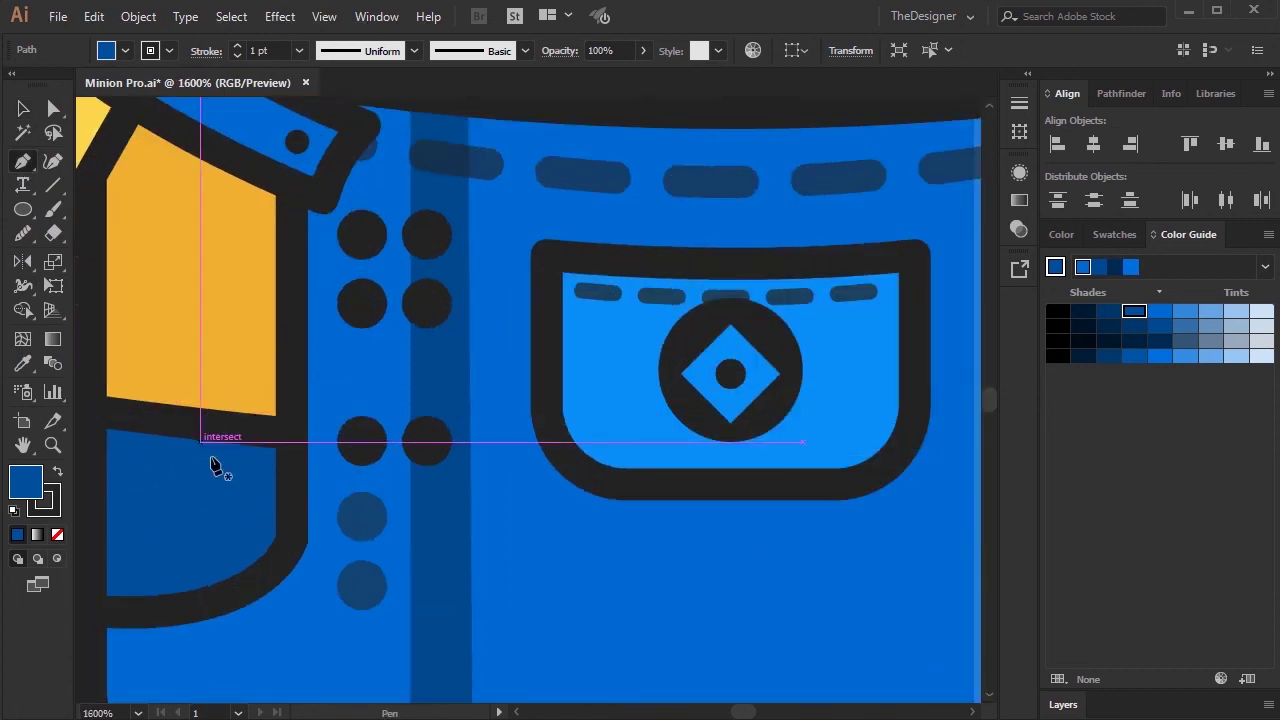
left_click(293, 478)
left_click_drag(206, 477, 289, 486)
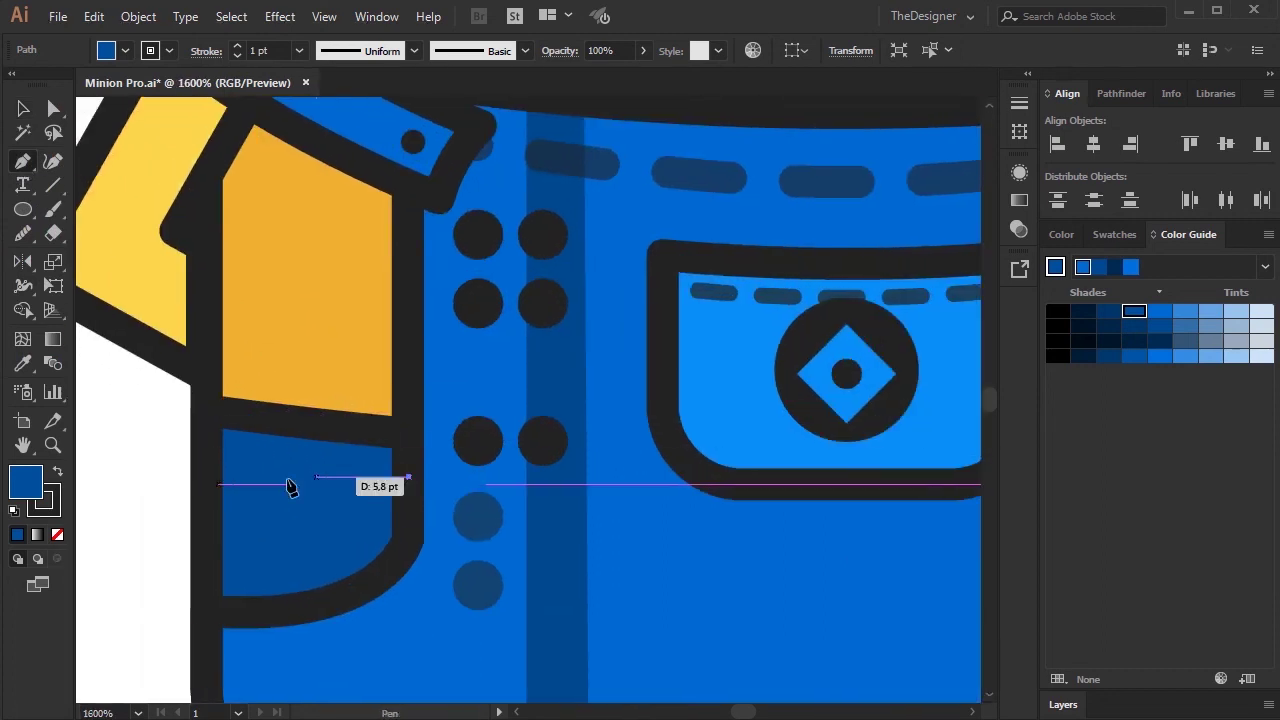
mouse_move(207, 451)
left_mouse_down()
mouse_move(187, 427)
mouse_move(155, 428)
left_mouse_up()
left_click(23, 108)
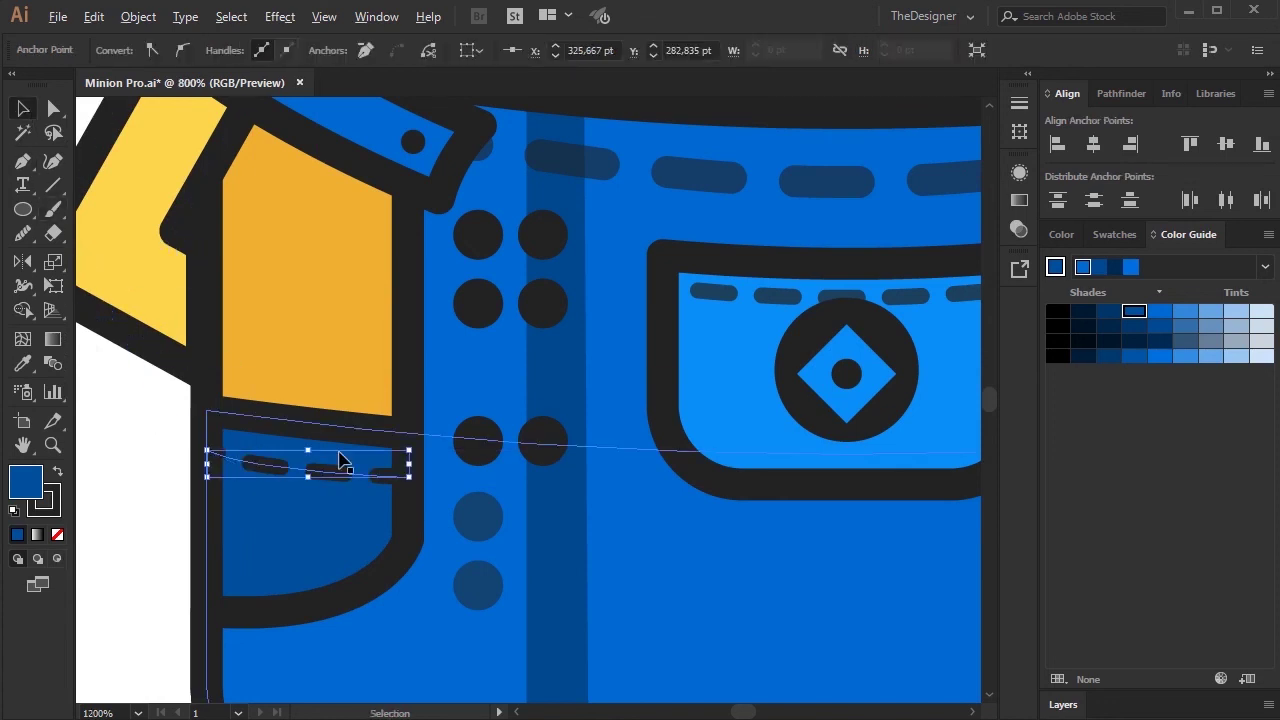
key("ctrl+minus")
key("ctrl+minus")
key("ctrl+minus")
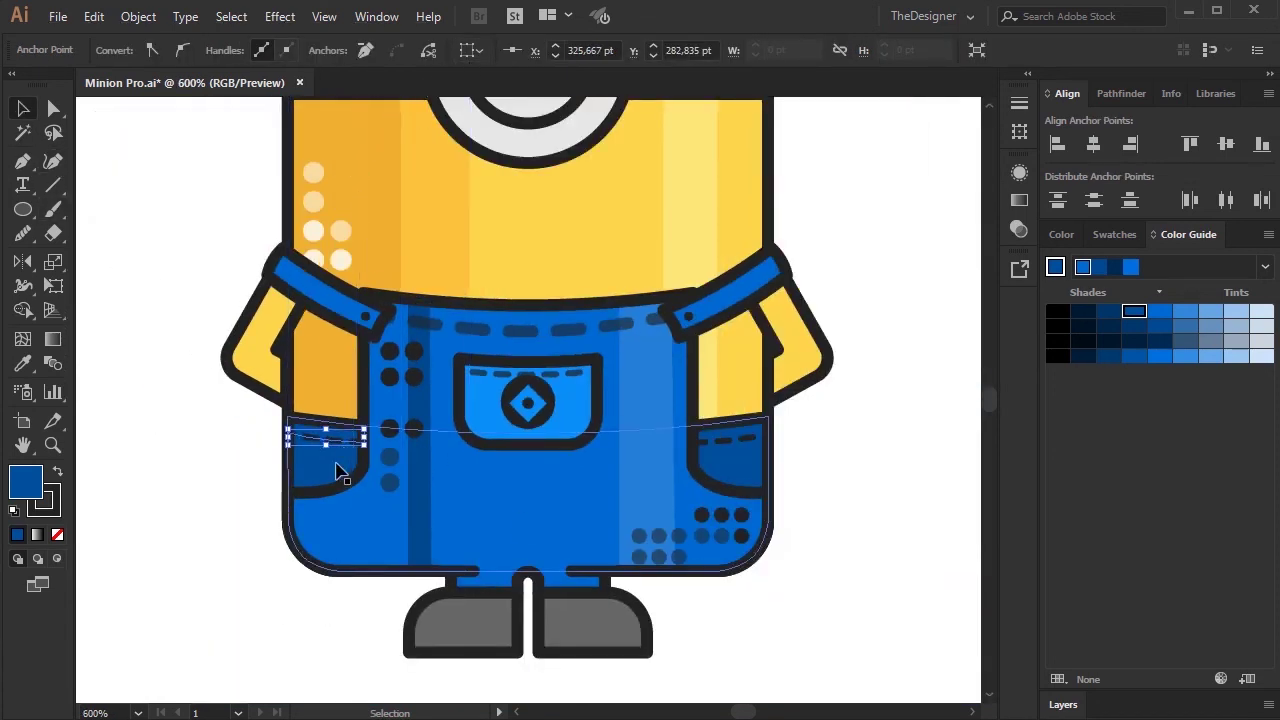
left_click(330, 436)
Set both pocket stitch lines to 65% opacity
left_click_drag(606, 72, 614, 72)
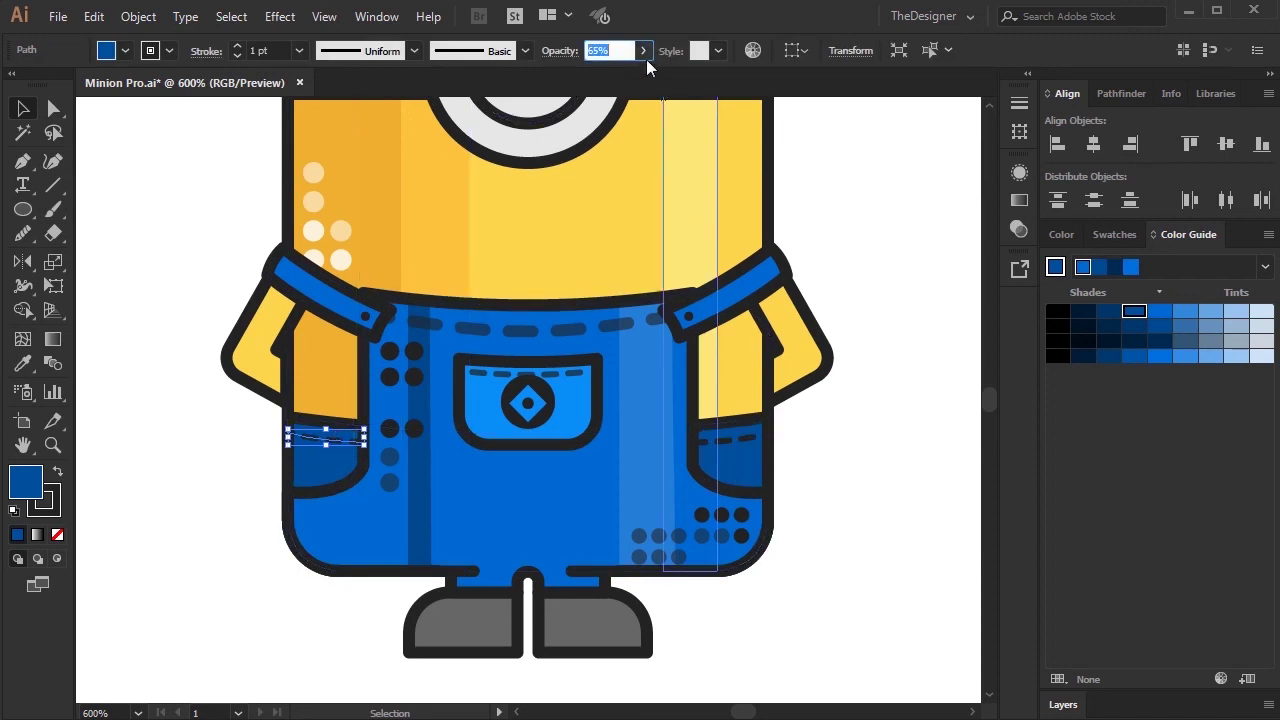
left_click(880, 447)
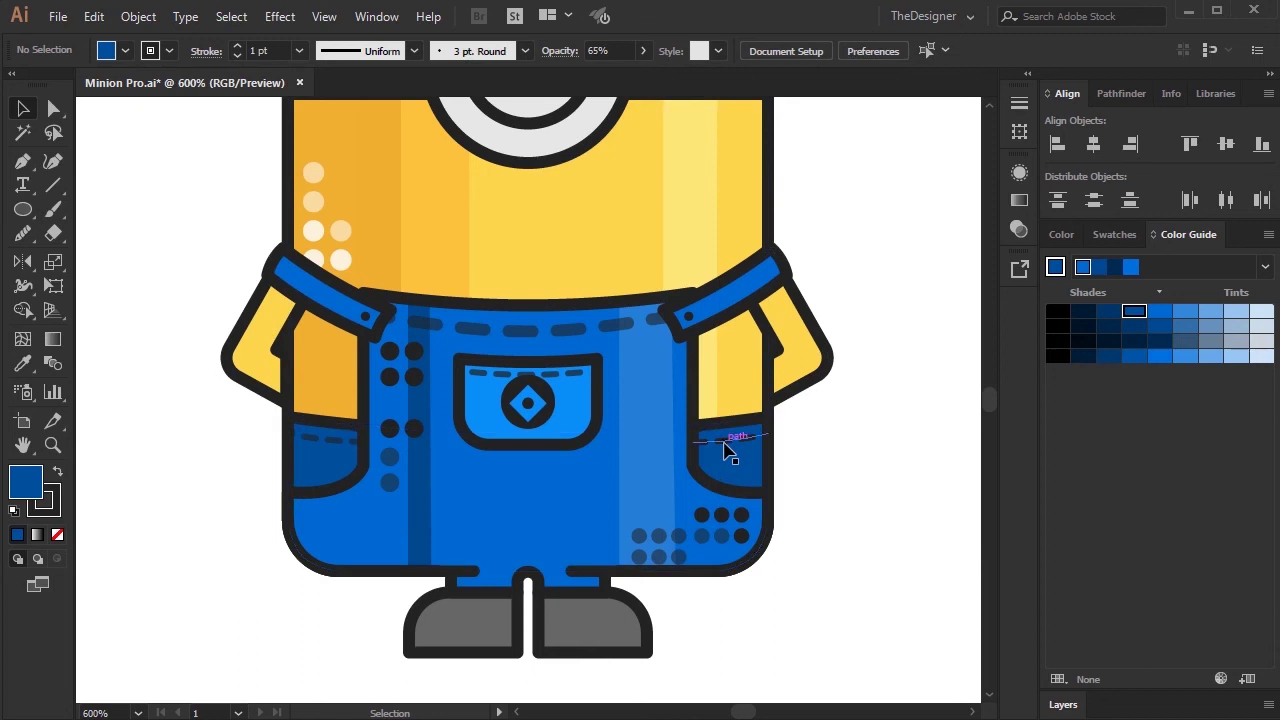
left_click(724, 442)
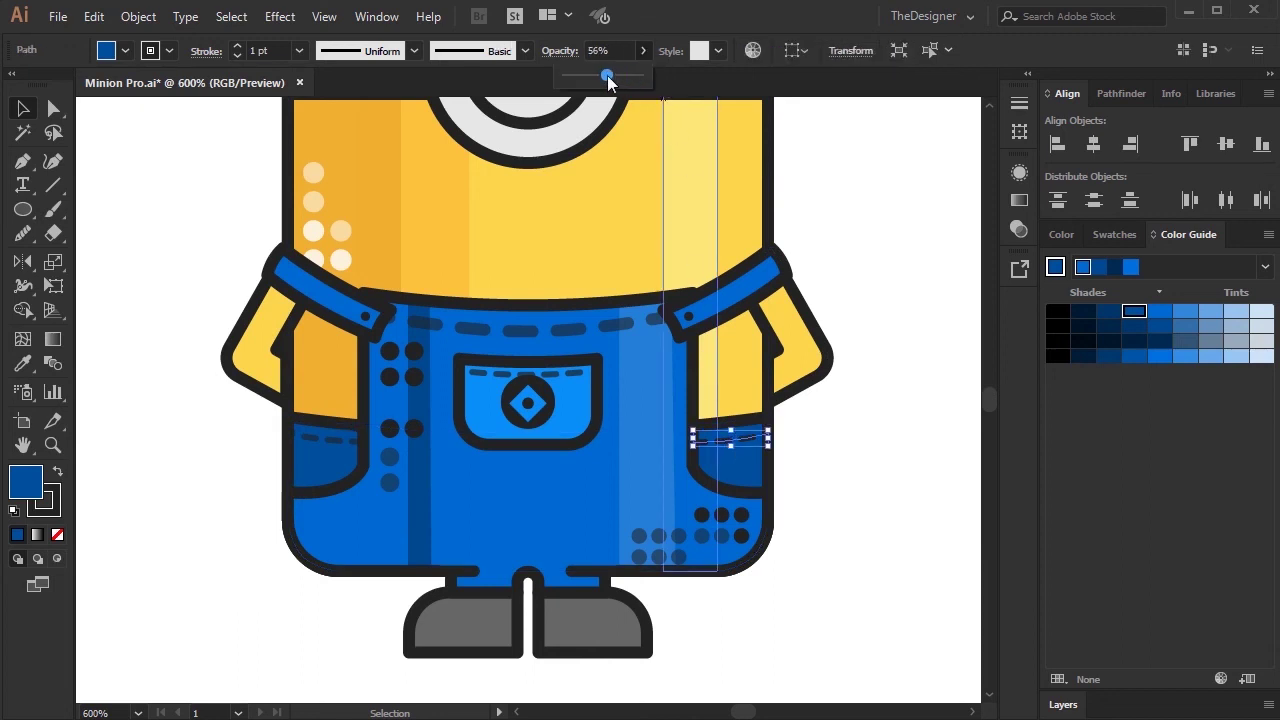
left_click(895, 518)
scroll(895, 518, "down", 2)
scroll(866, 423, "up", 1)
left_click_drag(876, 342, 755, 328)
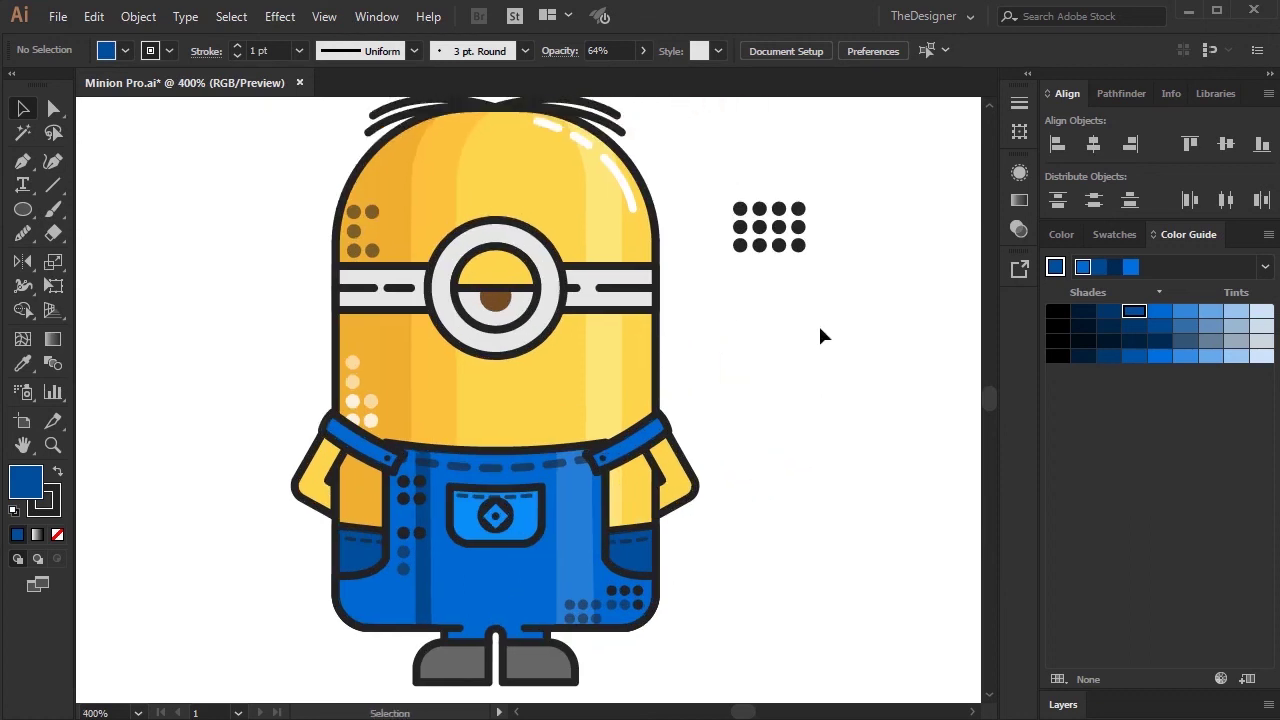
Move two columns of spare dots onto the right shoe as 60% white, then copy them to the left shoe
mouse_move(777, 228)
left_mouse_down()
mouse_move(787, 243)
mouse_move(537, 651)
left_mouse_up()
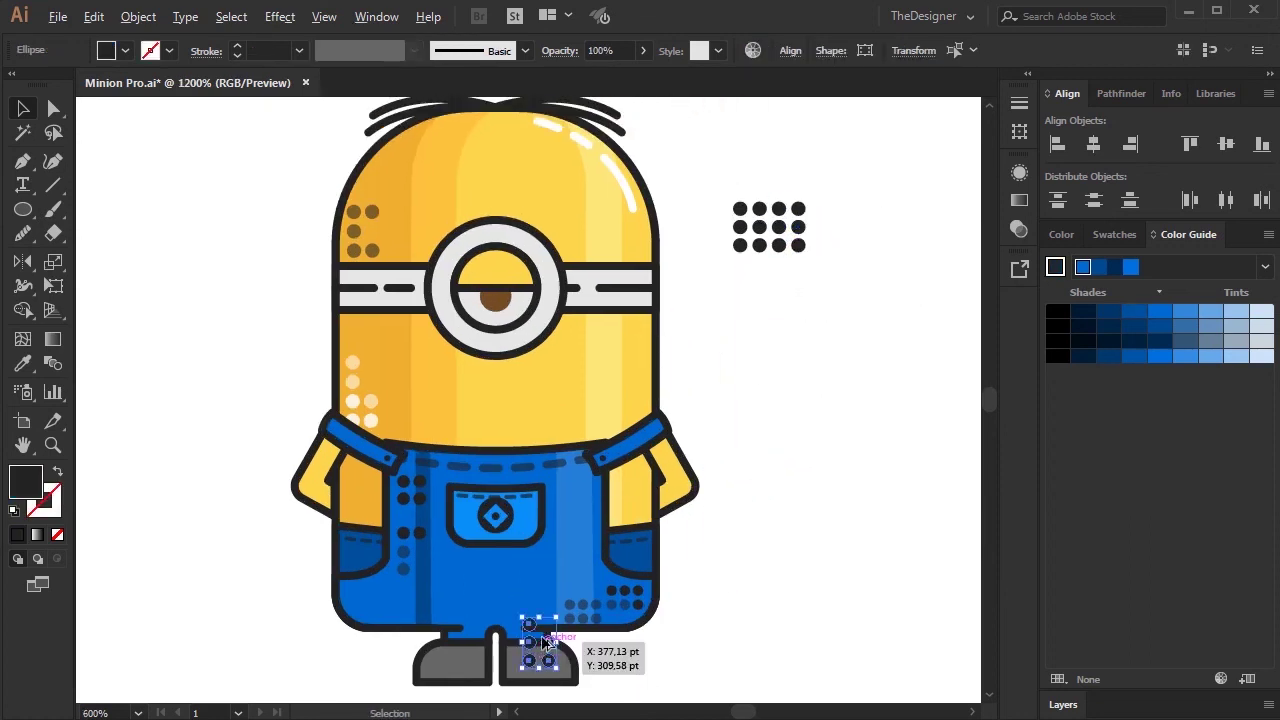
scroll(537, 651, "up", 4)
mouse_move(594, 443)
left_mouse_down()
mouse_move(551, 380)
mouse_move(543, 510)
mouse_move(505, 489)
left_mouse_up()
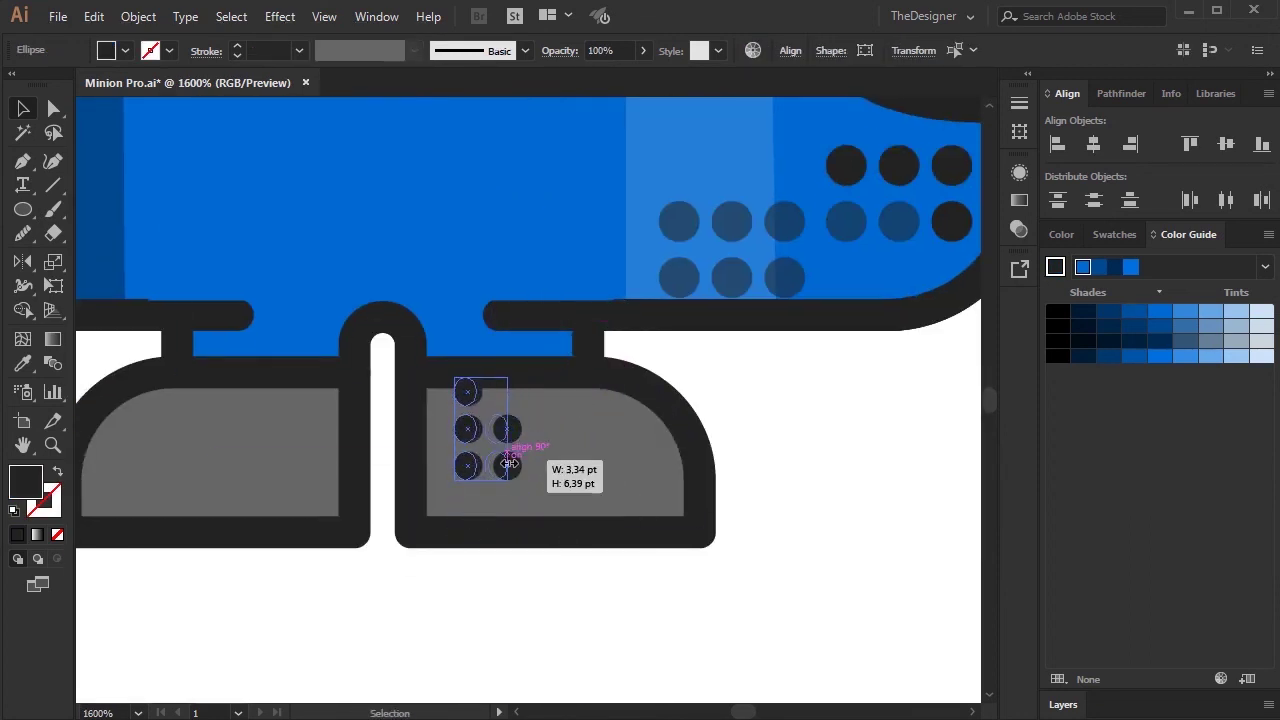
left_click(1114, 234)
left_click(1080, 296)
left_click_drag(643, 50, 600, 183)
left_click_drag(500, 460, 305, 468)
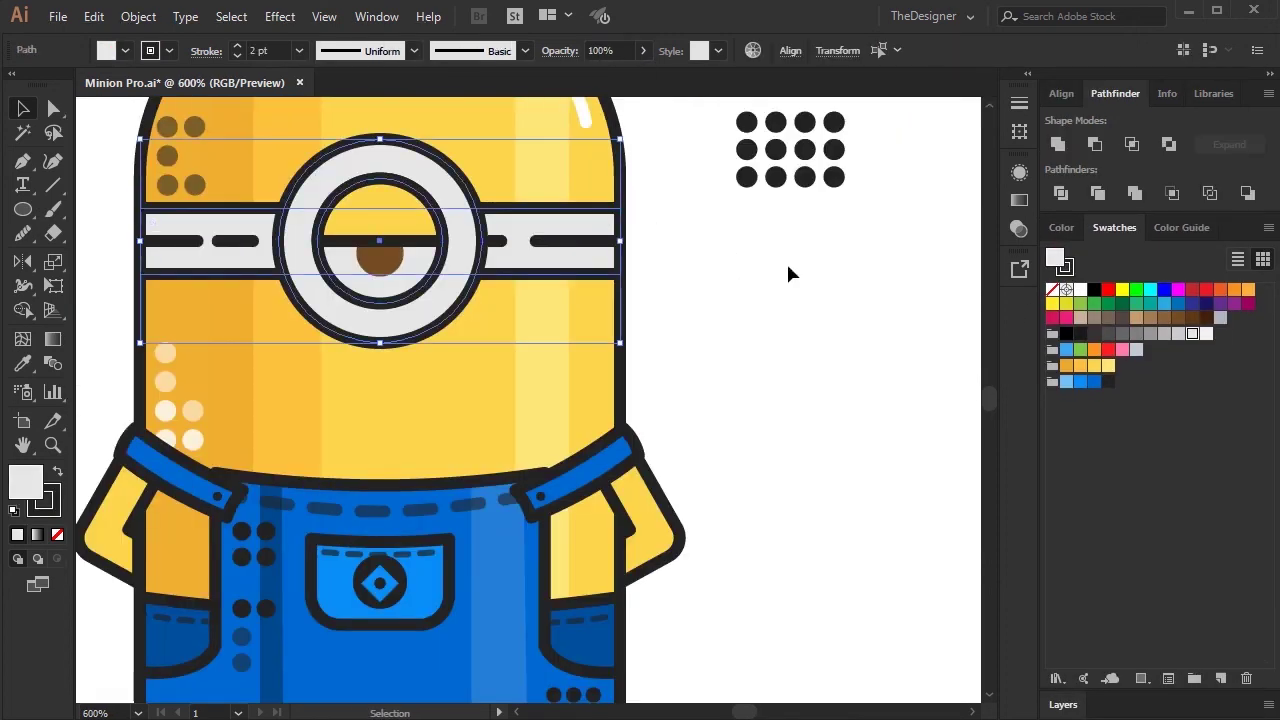
left_click(700, 272)
left_click(514, 268)
Group the goggle ring and both strap dashes, then drag a duplicate off to the right
left_click(474, 294, "shift")
left_click(575, 241, "shift")
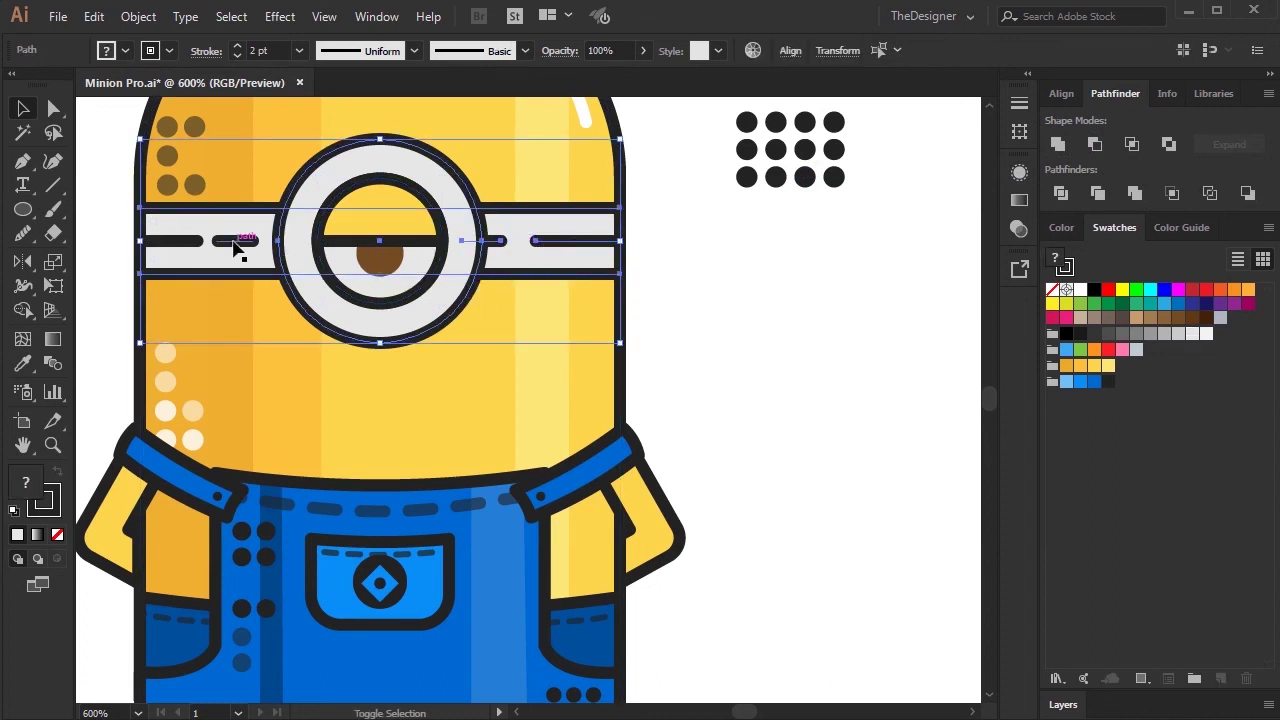
left_click(176, 244, "shift")
key("ctrl+g")
key("ctrl+shift+a")
left_click(586, 286)
left_click(476, 285)
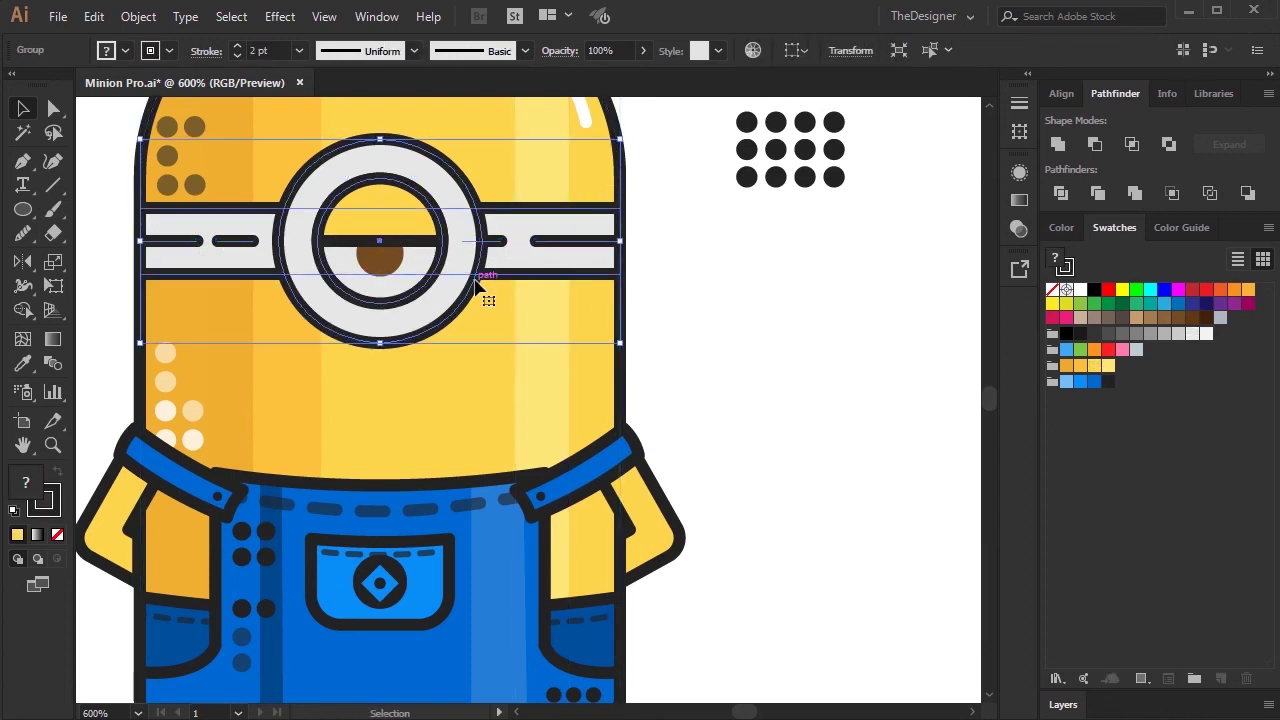
left_click_drag(476, 285, 853, 307)
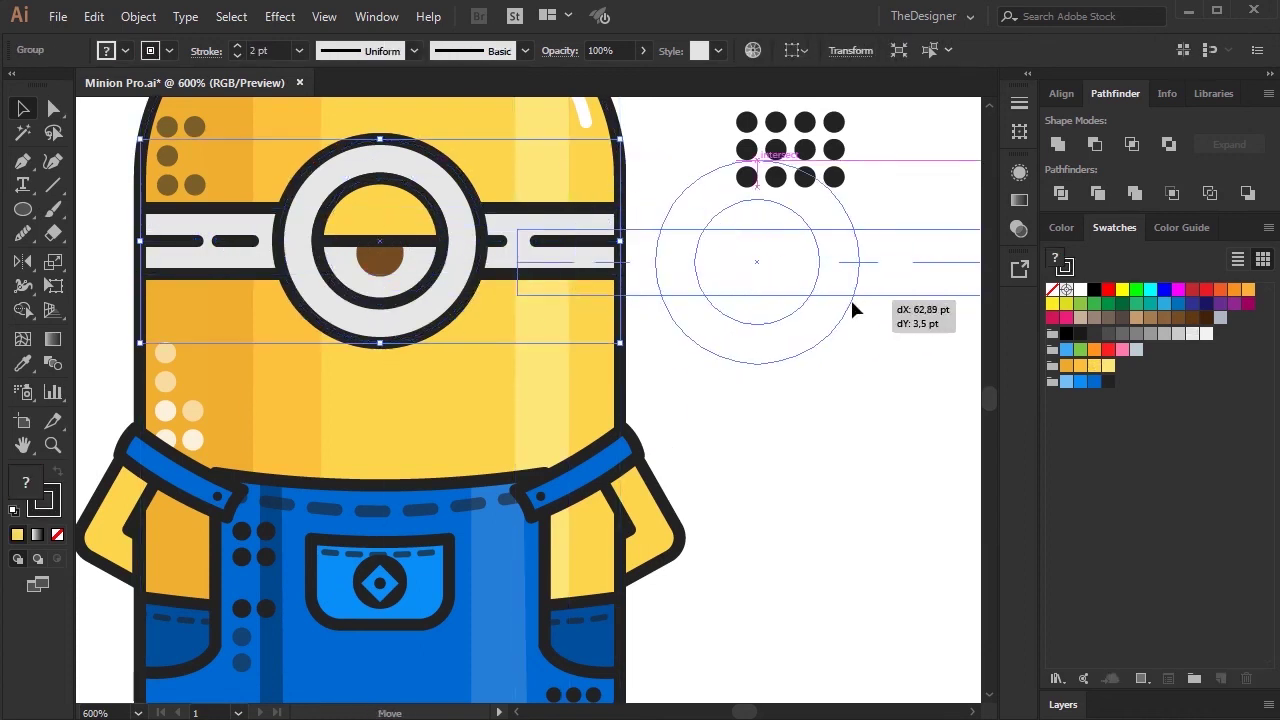
Unite the copied goggle shapes, remove the stroke, and fill them with the body's orange
left_click(1062, 145)
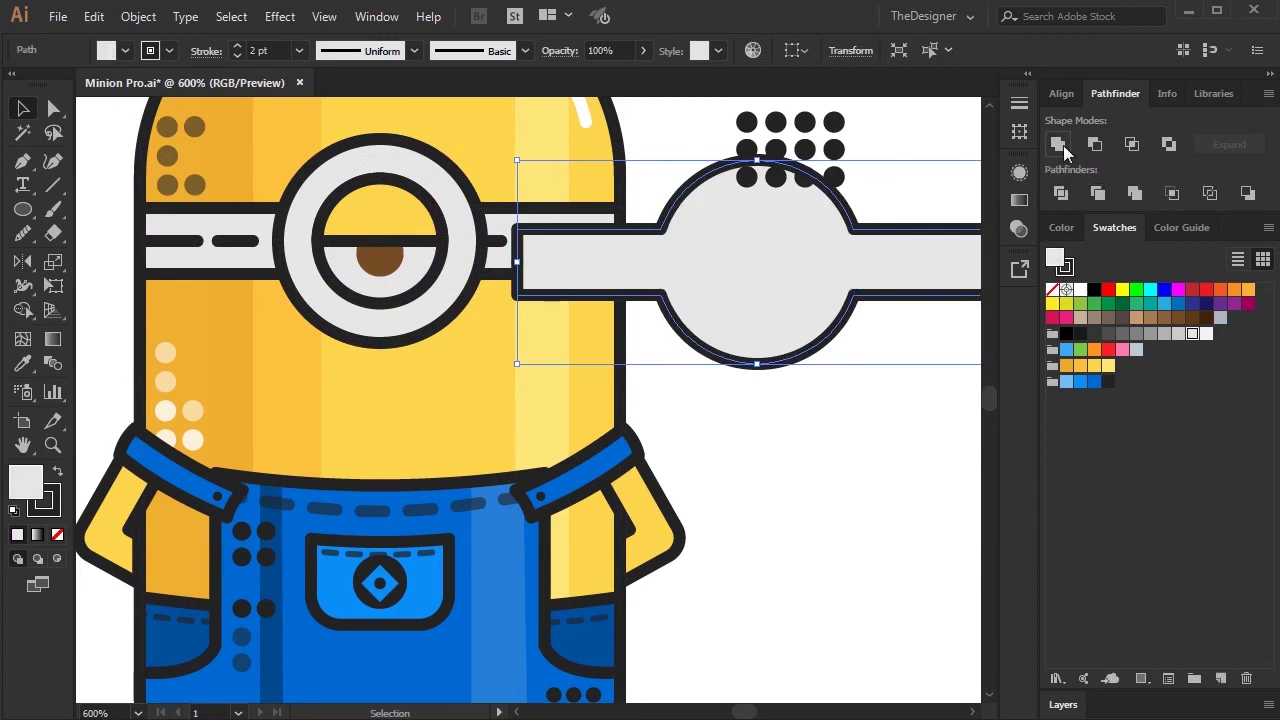
left_click(43, 500)
left_click(57, 534)
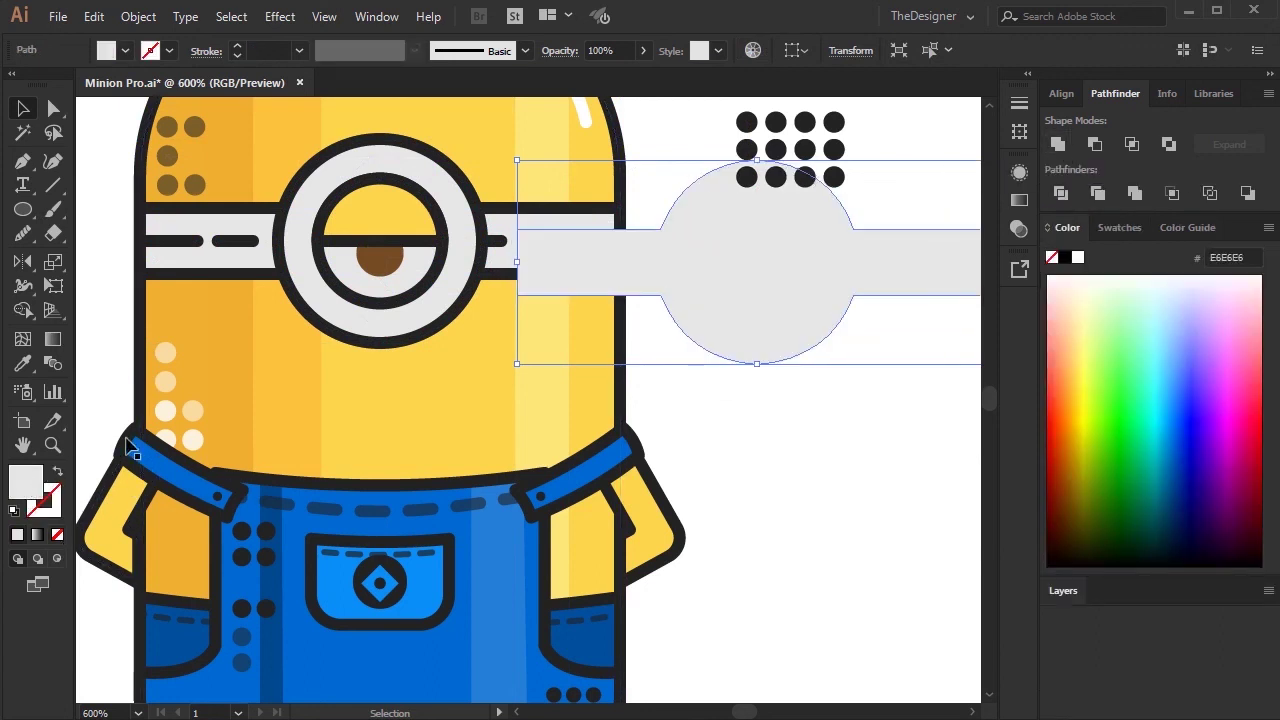
left_click(224, 356)
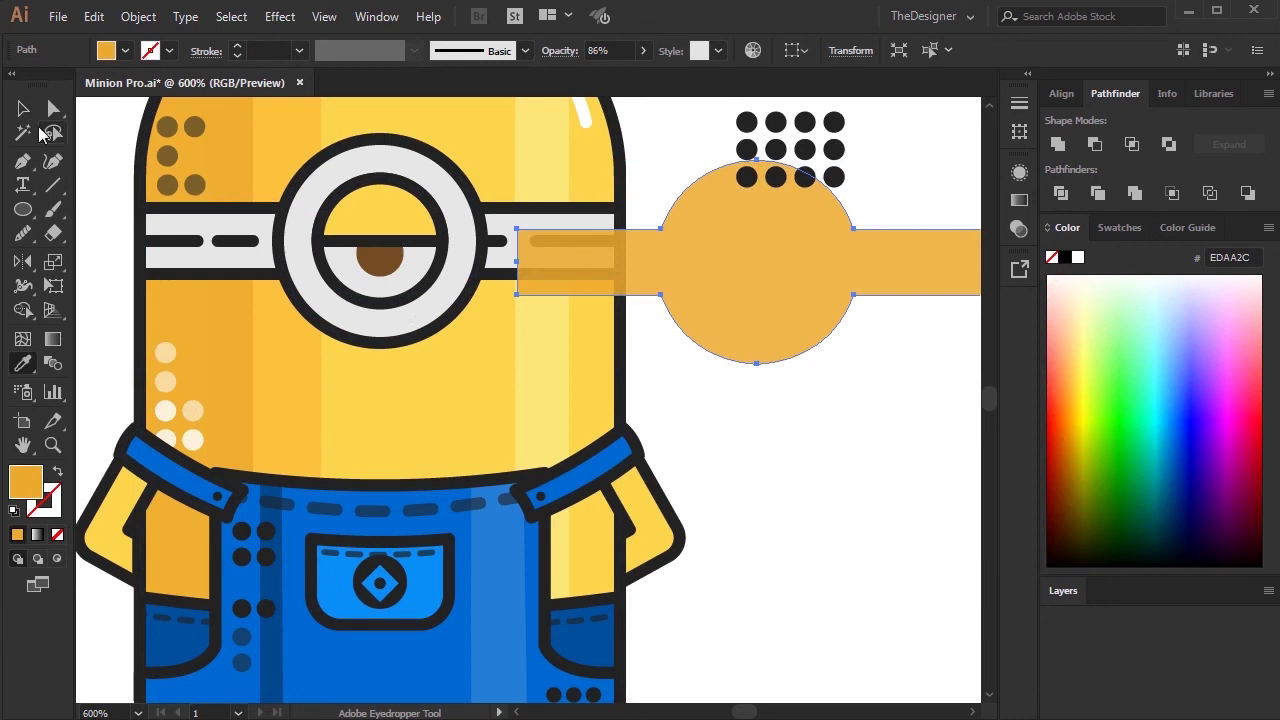
key("v")
Position the orange shape over the goggles and widen it past the body's edges
mouse_move(752, 286)
left_mouse_down()
mouse_move(372, 214)
mouse_move(375, 261)
left_mouse_up()
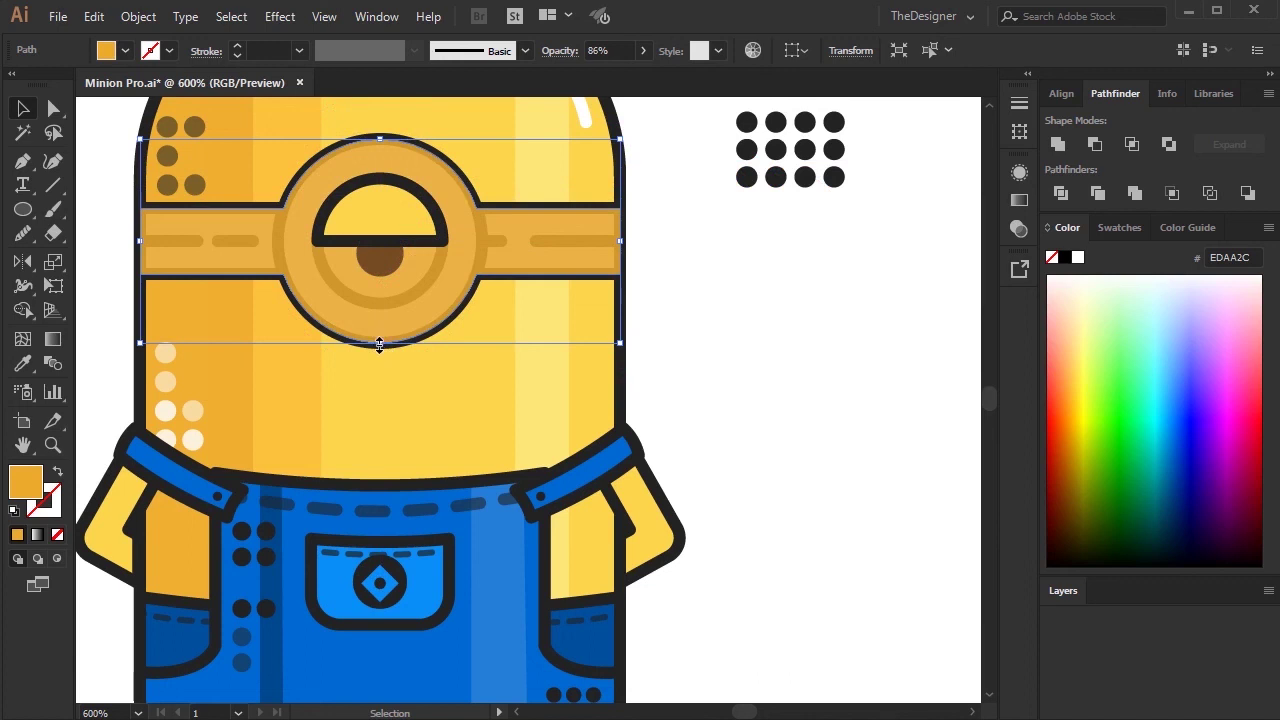
key("Down")
key("Down")
key("Down")
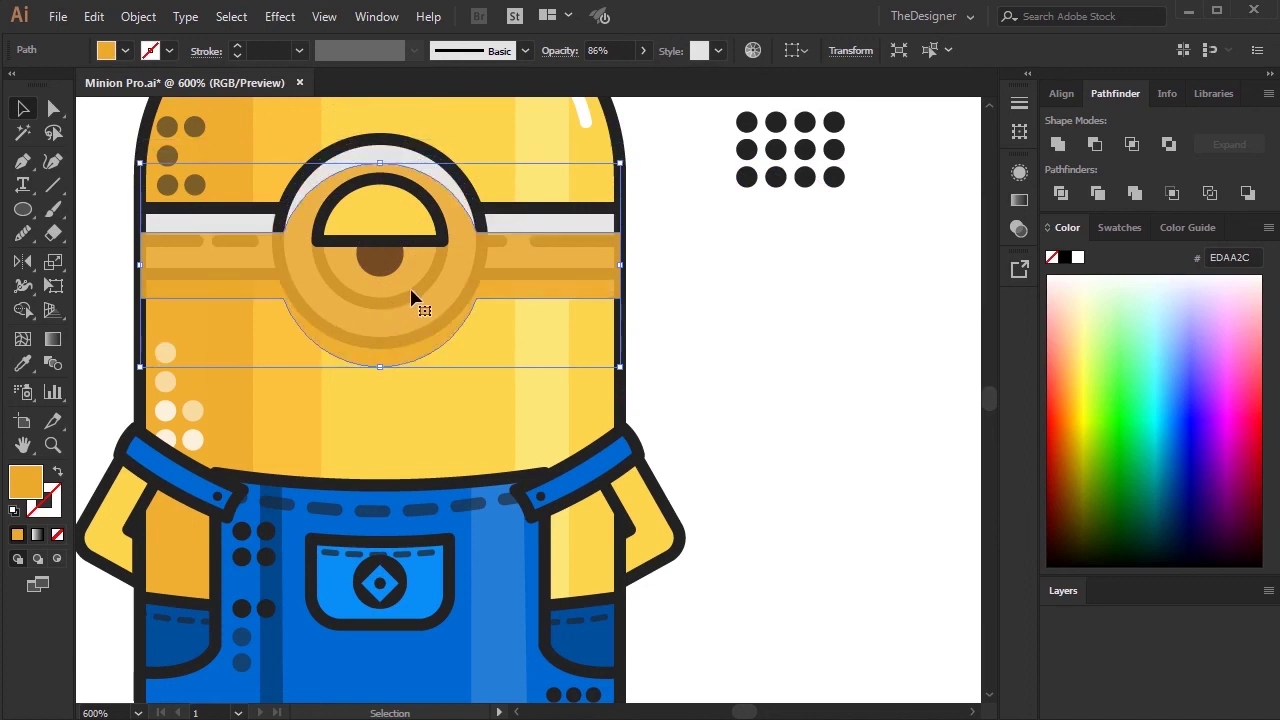
left_click_drag(620, 265, 656, 262)
key("Up")
key("Up")
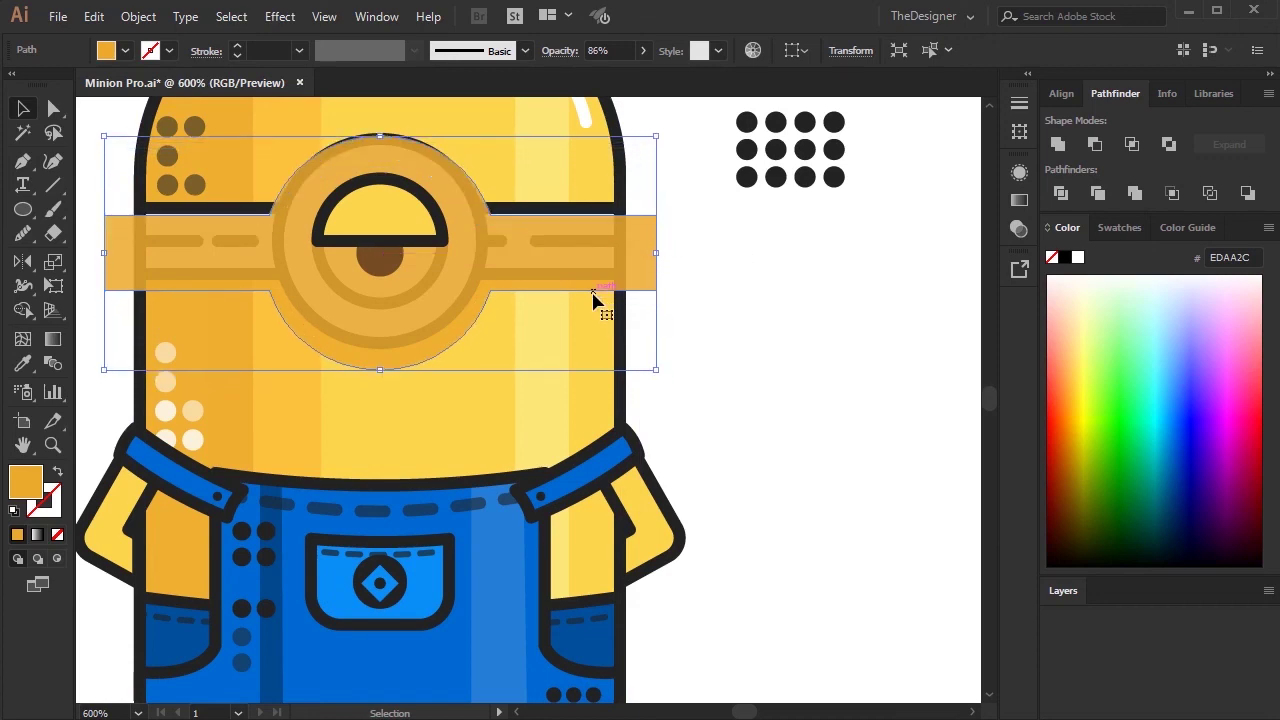
left_click(922, 286)
left_click(545, 278)
Pull the orange band's right and left end points inward to trim them
left_click(51, 115)
left_click(735, 379)
left_click_drag(643, 217, 640, 200)
key("Left")
key("Left")
key("Left")
key("Left")
key("Left")
key("Left")
scroll(114, 329, "left", 5)
key("Right")
key("Right")
key("Right")
Send the orange shadow behind the goggles and set its opacity to 92%
left_click(760, 350)
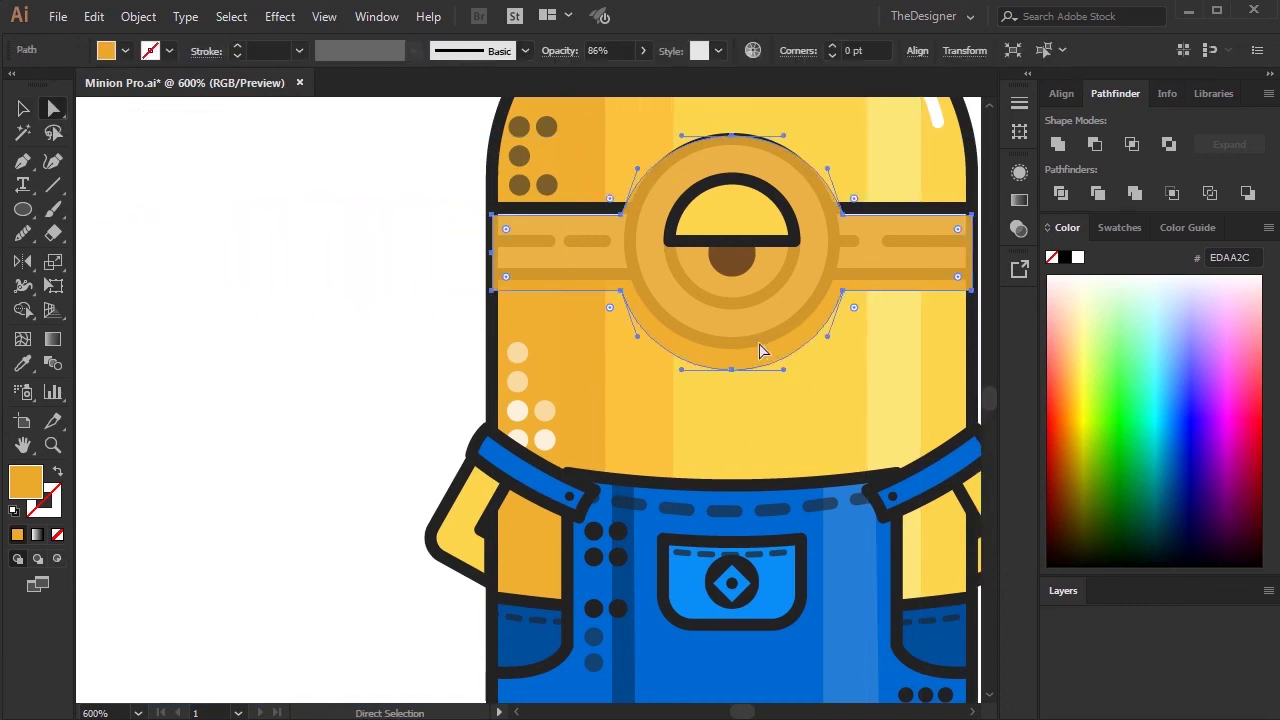
key("ctrl+bracketleft")
scroll(569, 354, "right", 5)
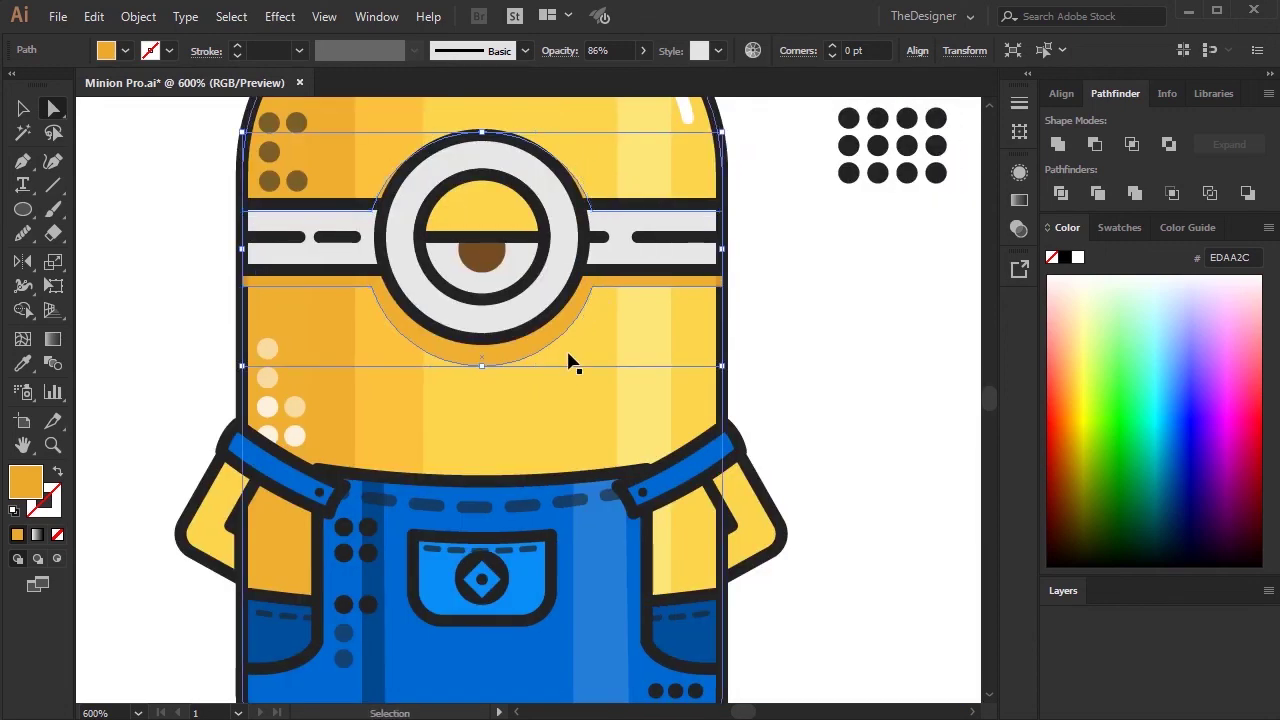
left_click(649, 371)
left_click(466, 351)
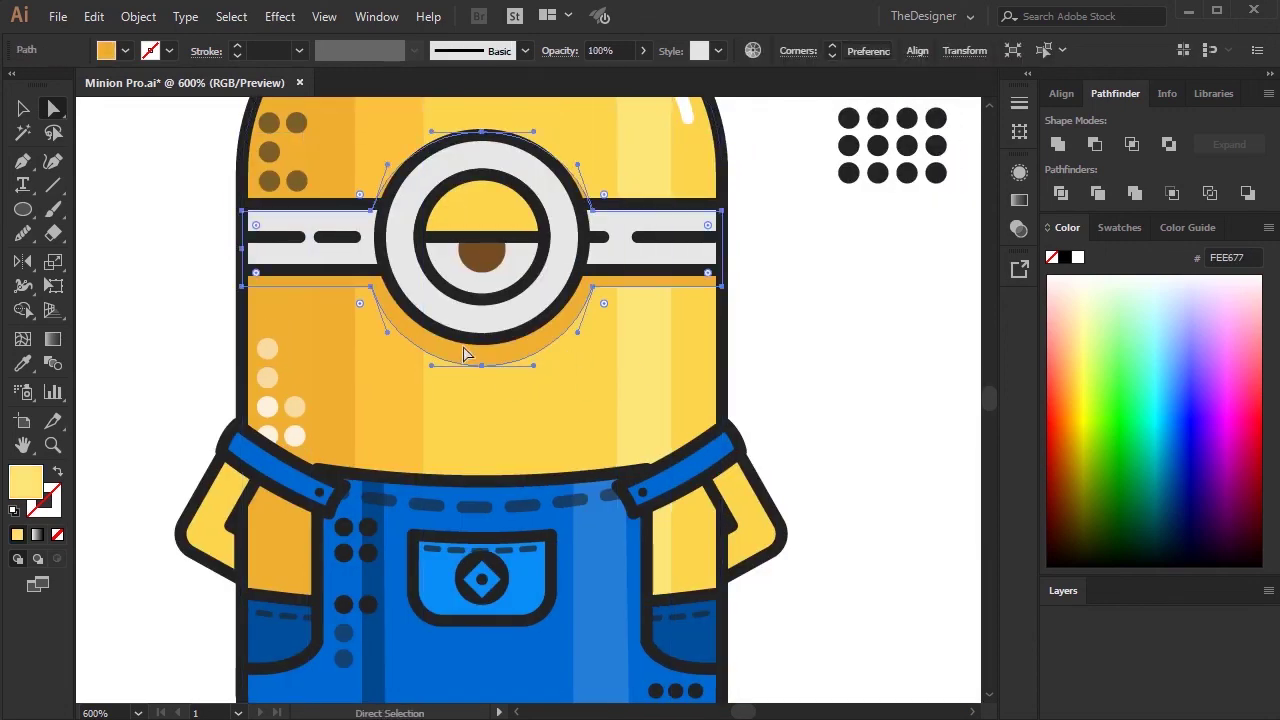
left_click(643, 50)
left_click_drag(640, 75, 630, 88)
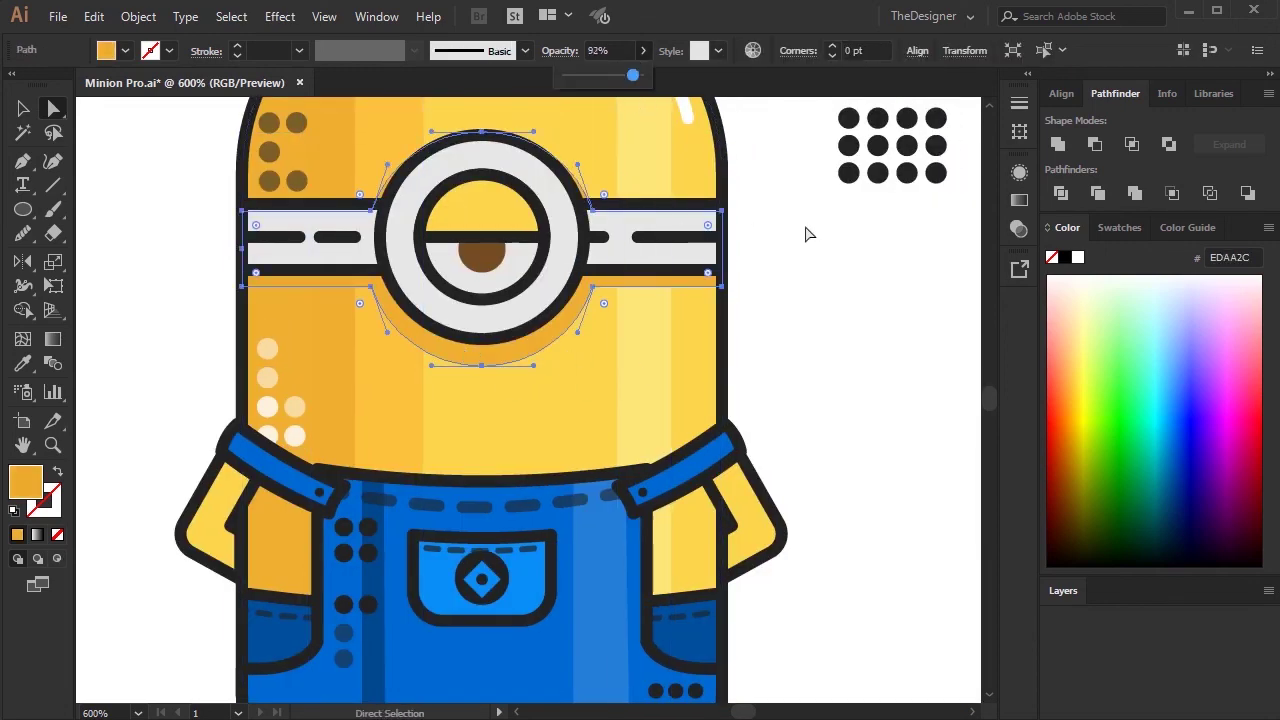
key("Return")
left_click(816, 262)
key("ctrl+minus")
key("ctrl+minus")
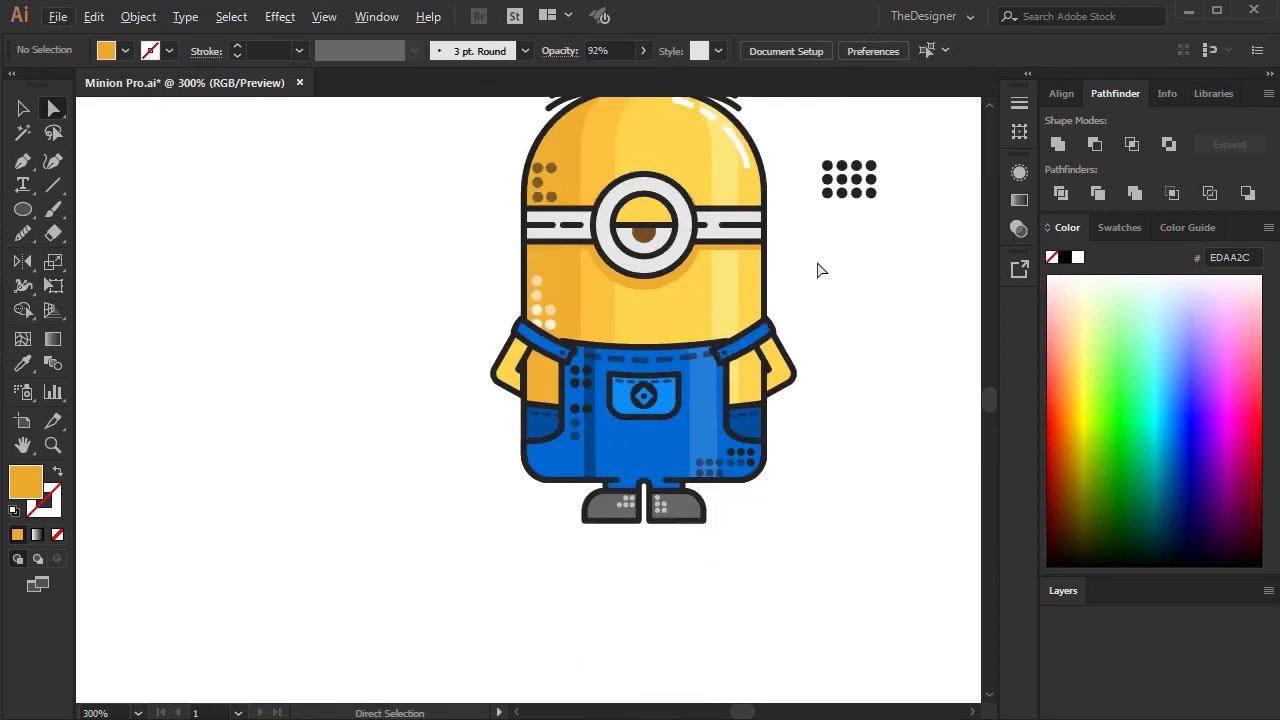